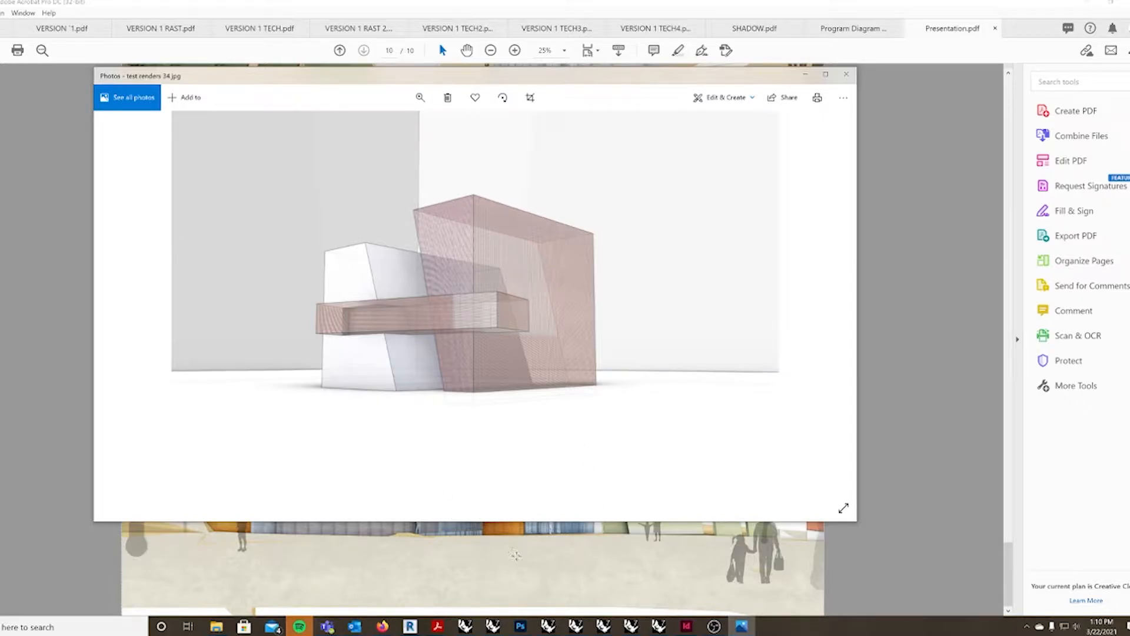
Step: Review the tower renders and site axonometric in Presentation.pdf, and switch to the Rhino model of the schemes
click(516, 556)
scroll(554, 371, up, 5)
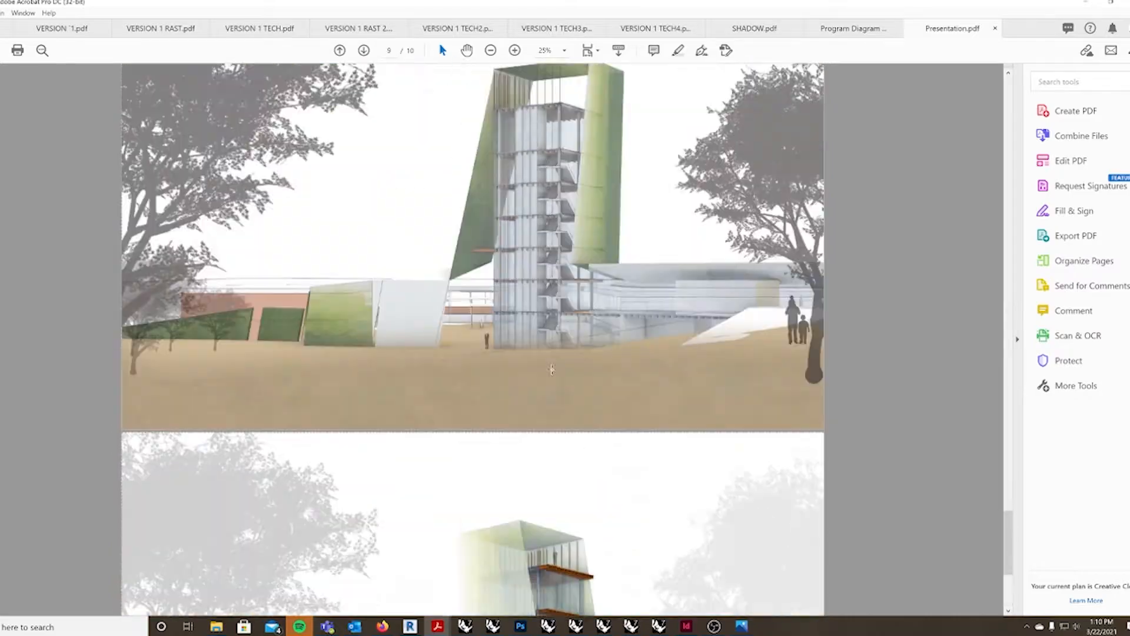
scroll(577, 353, up, 3)
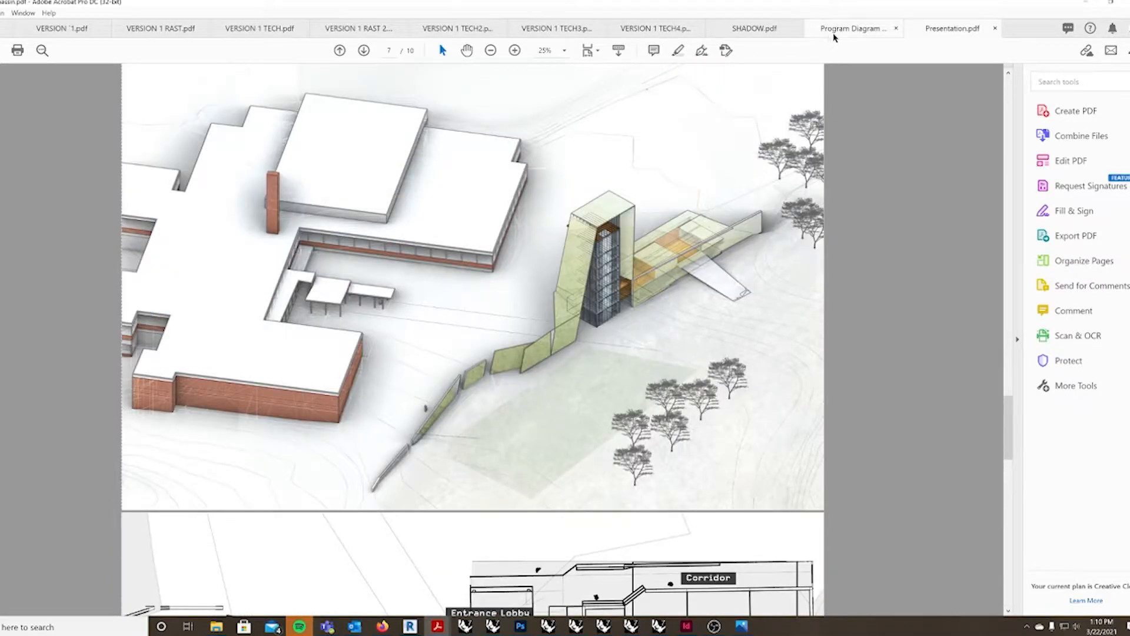
click(834, 34)
click(603, 626)
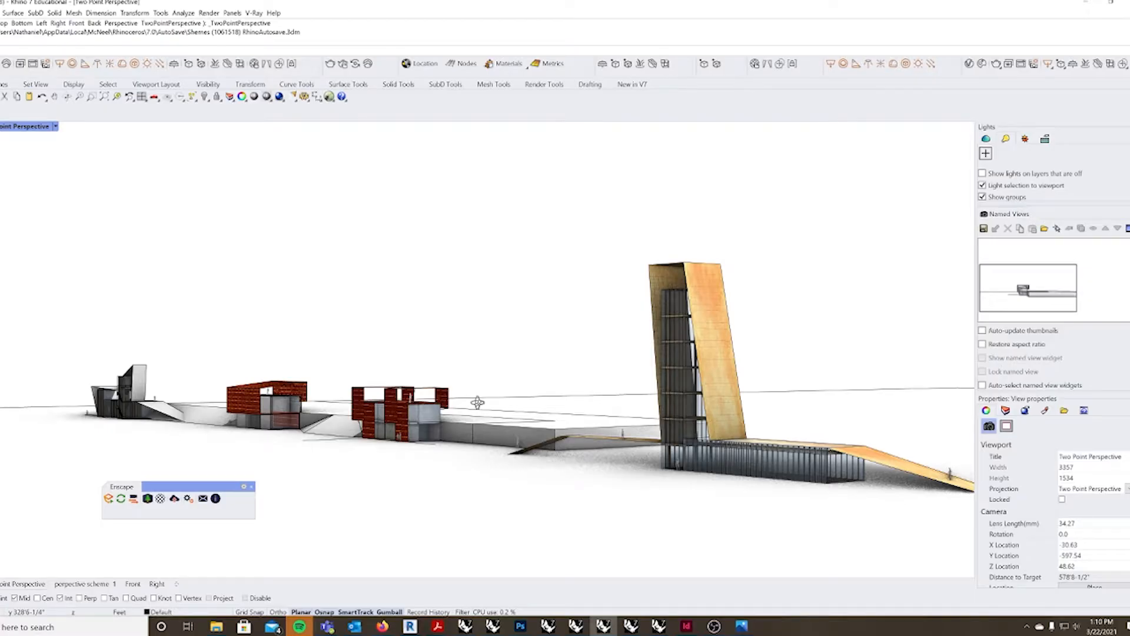
Step: Examine the assigned materials of the tower's shell, base and core, and inspect the neighbouring brick-clad scheme in the perspective view
right_drag(478, 403, 481, 404)
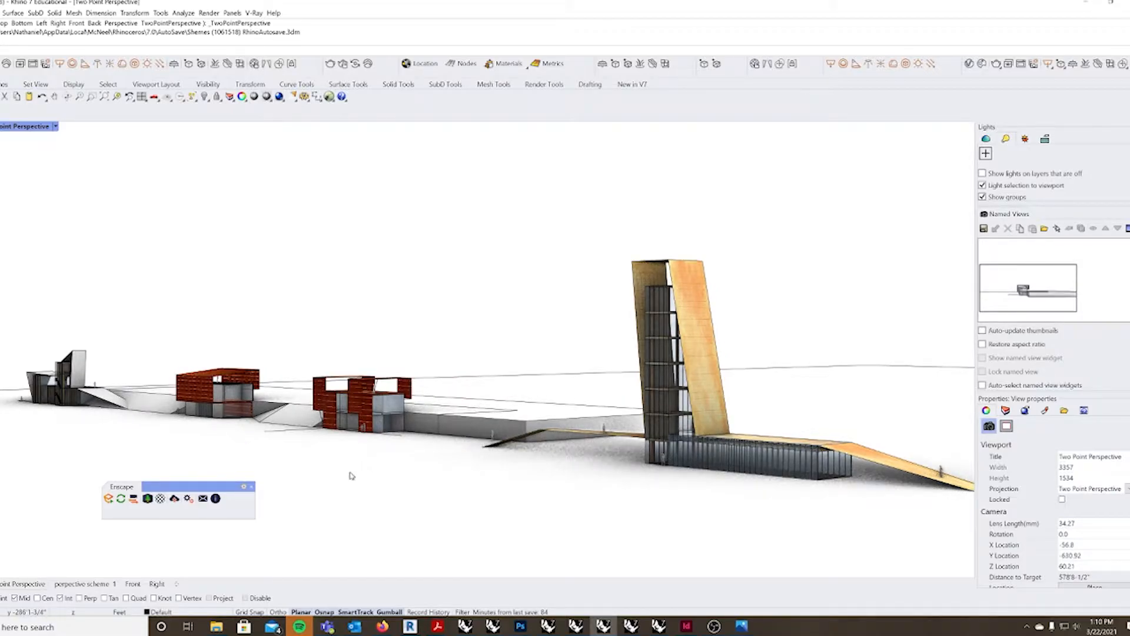
click(685, 270)
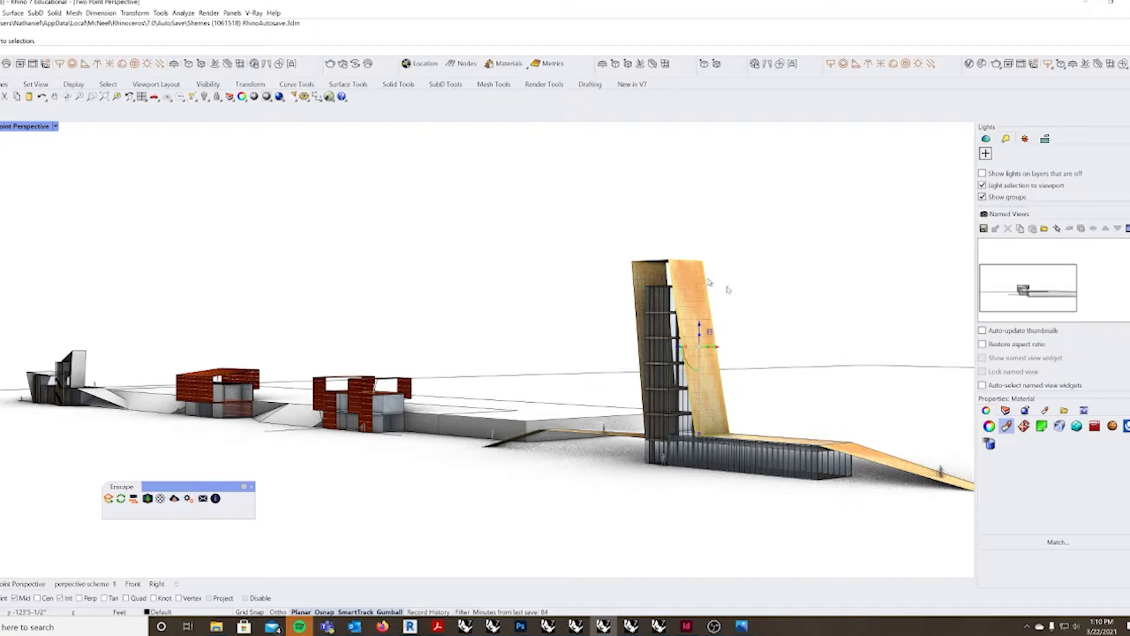
click(1008, 428)
click(1042, 474)
click(789, 449)
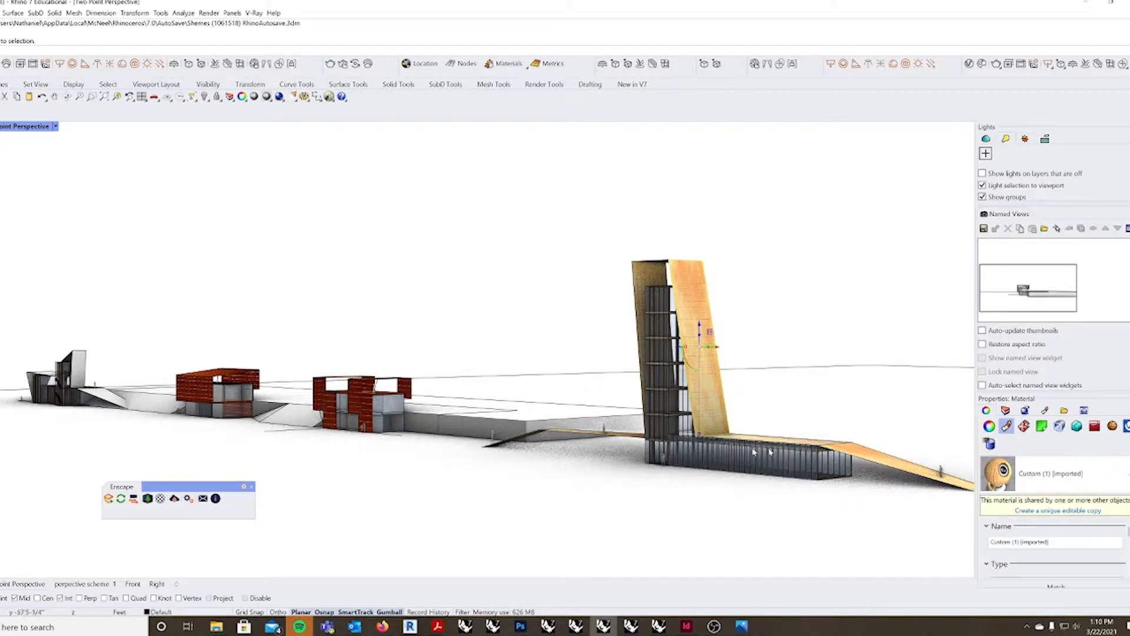
click(726, 450)
click(653, 298)
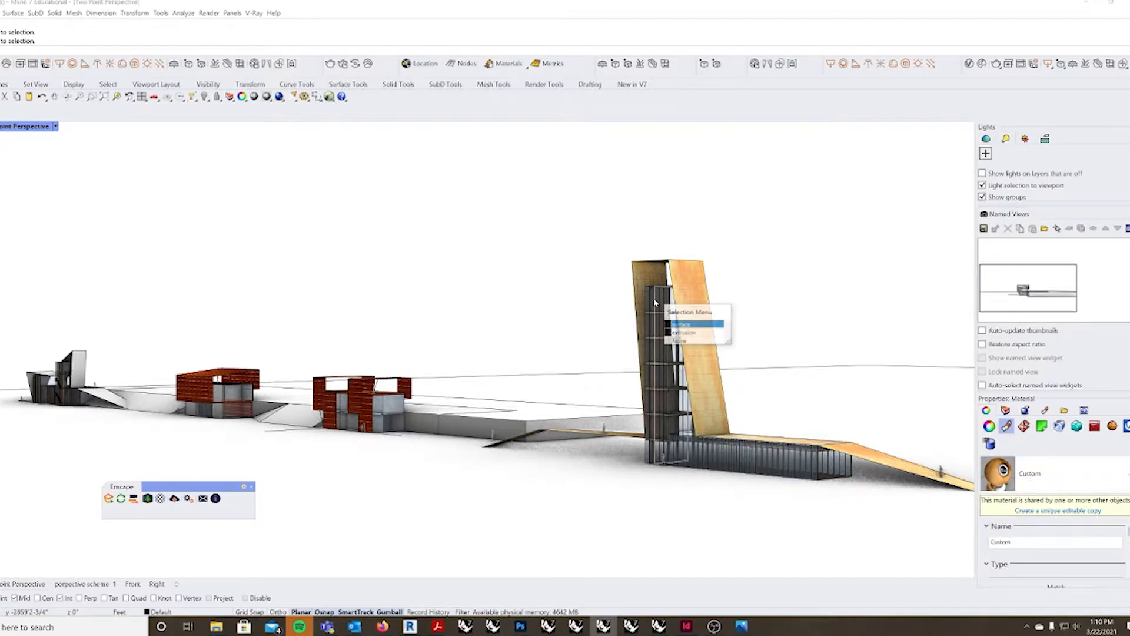
key(Escape)
click(392, 404)
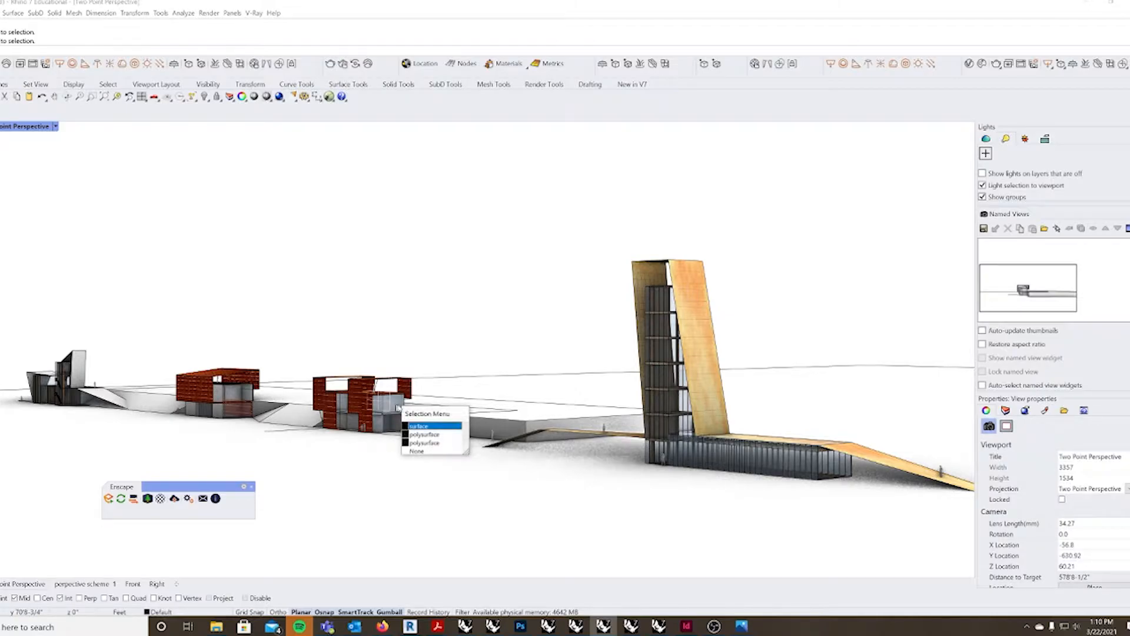
click(422, 434)
click(496, 319)
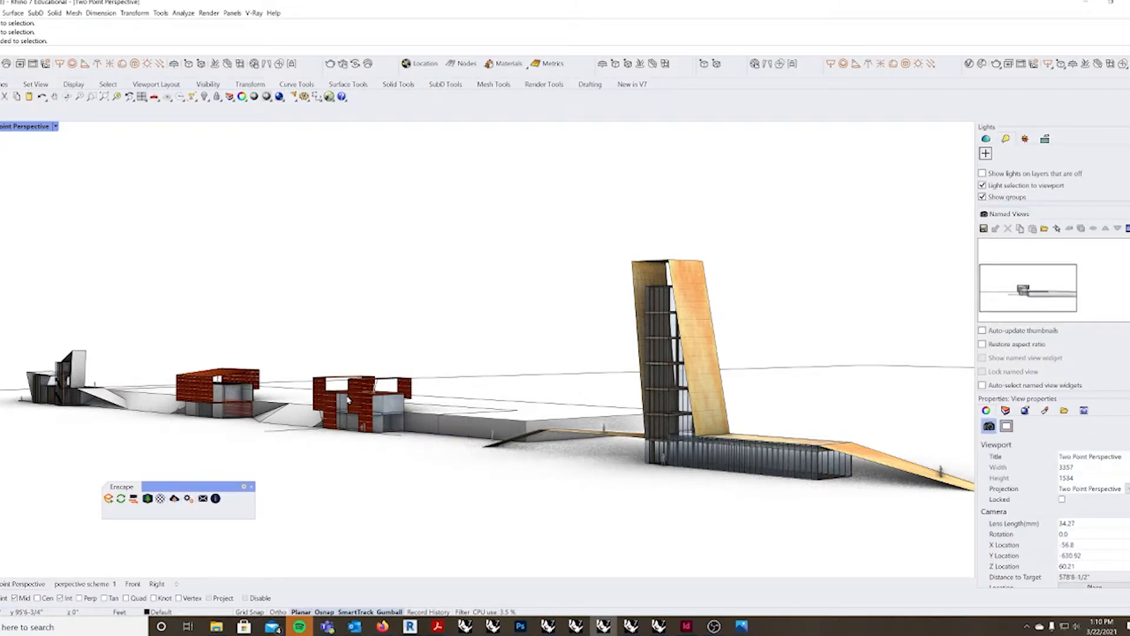
scroll(347, 400, up, 4)
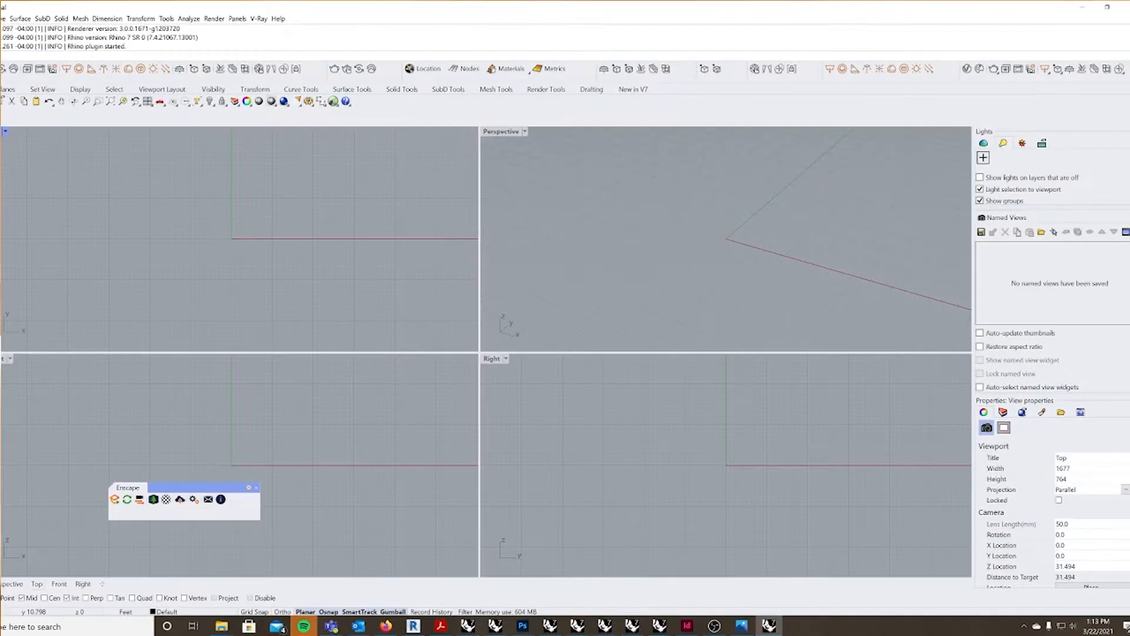
Step: Draw a solid box, corner to corner with height, on the ground plane in the Perspective view
click(2, 163)
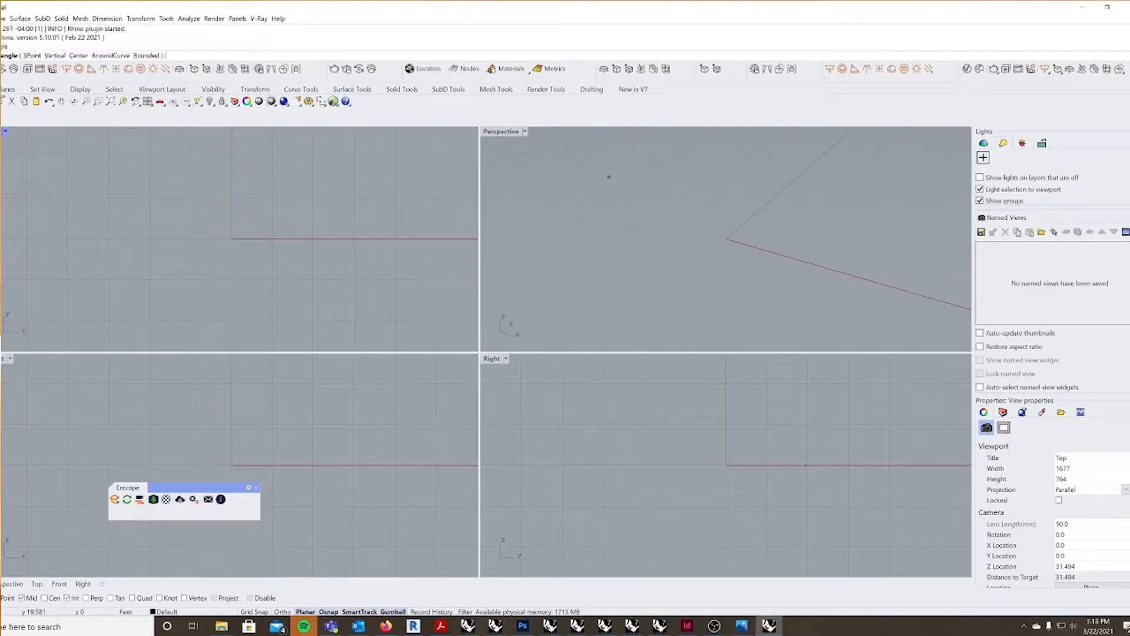
click(634, 242)
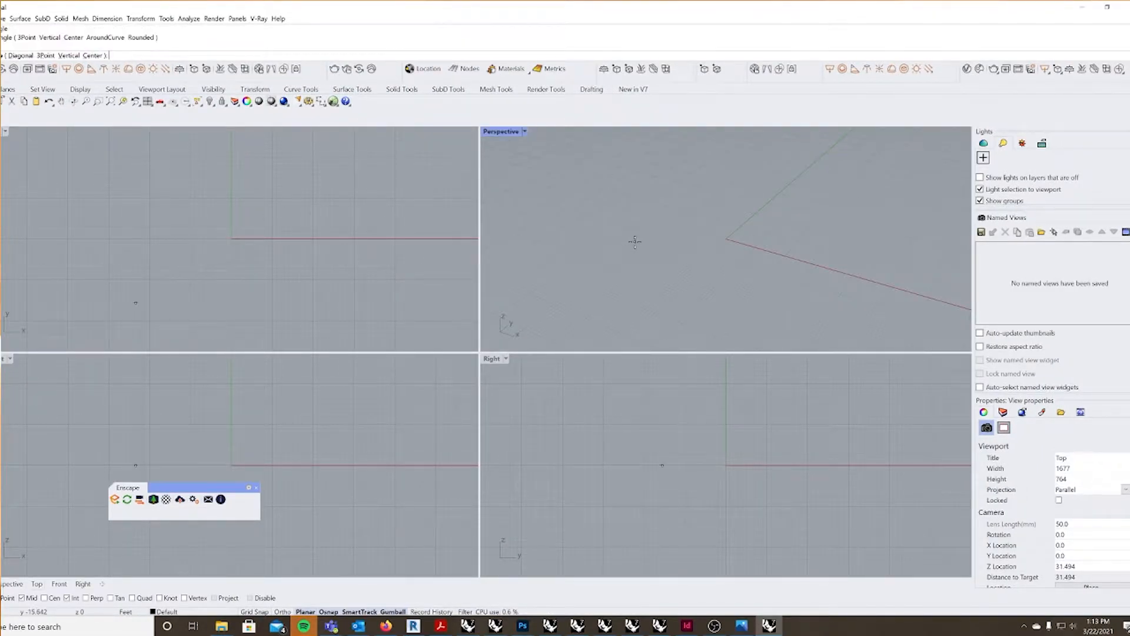
click(624, 200)
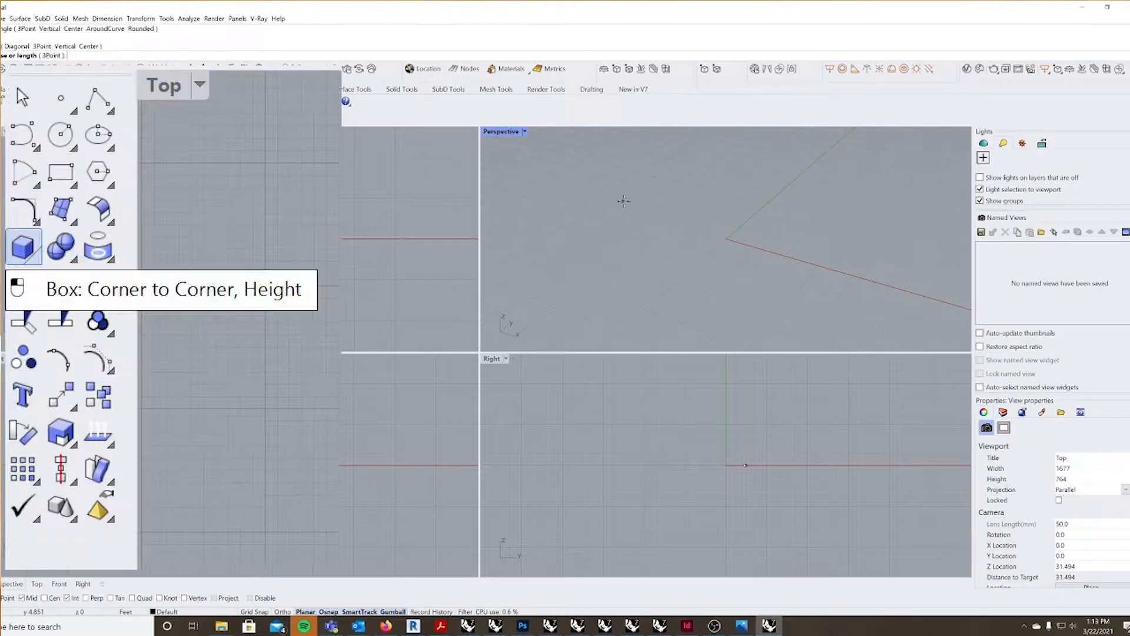
click(646, 271)
scroll(645, 271, down, 5)
click(639, 195)
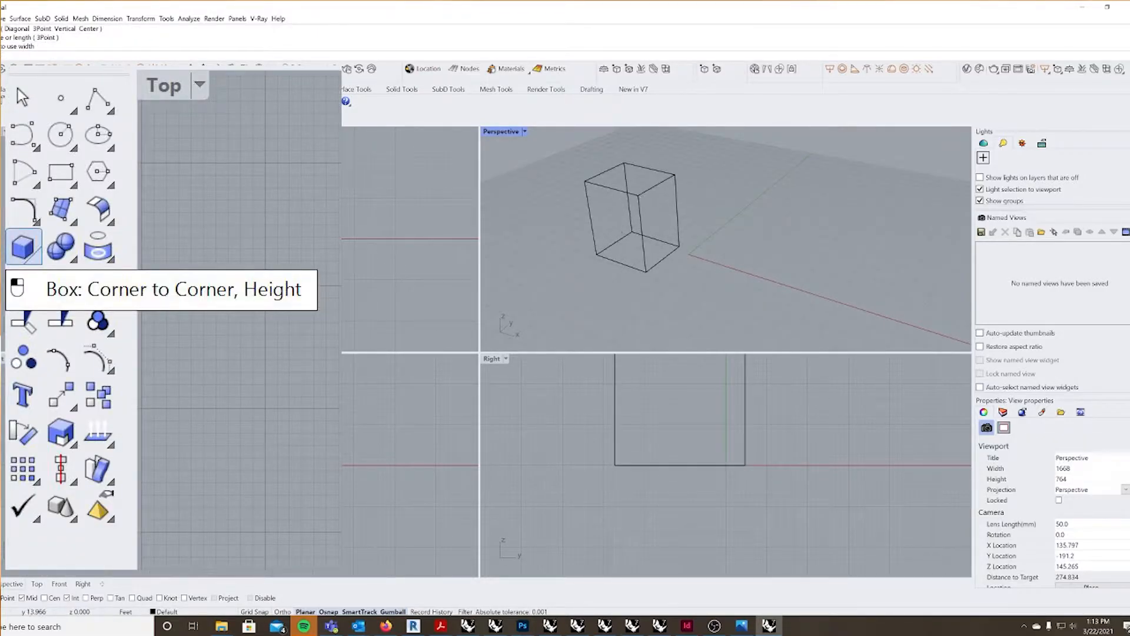
Step: Draw a rectangle on the ground beside the box and extrude it upward into an open-topped volume
click(696, 251)
click(717, 292)
drag(705, 260, 704, 196)
click(818, 201)
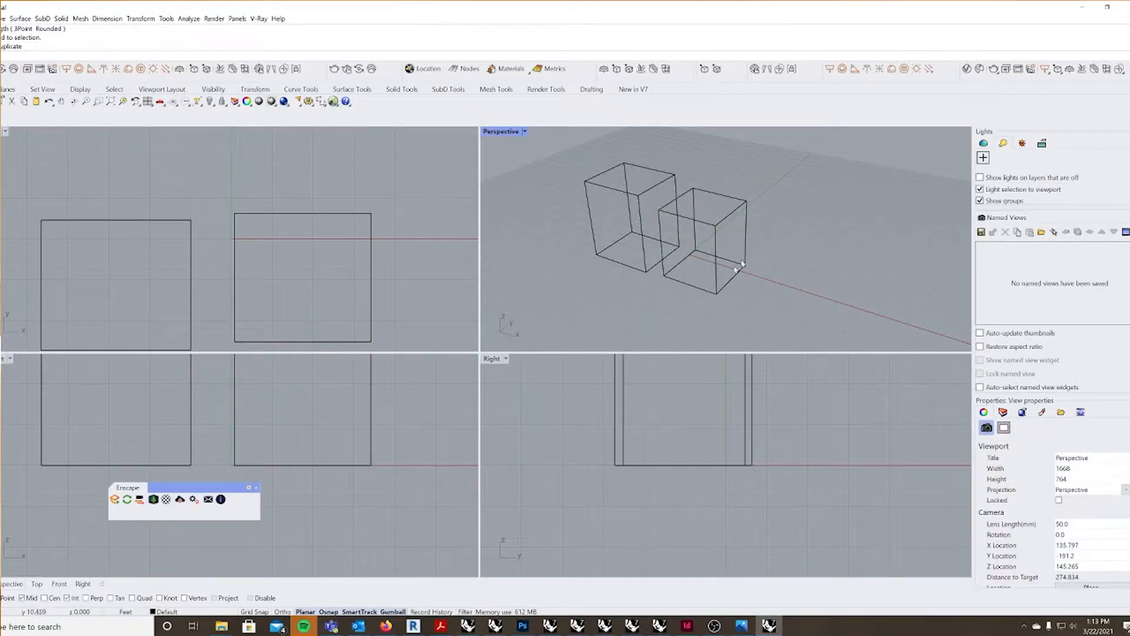
Step: Set the Perspective view to Shaded display with both volumes seen from above
right_drag(743, 260, 728, 250)
click(524, 132)
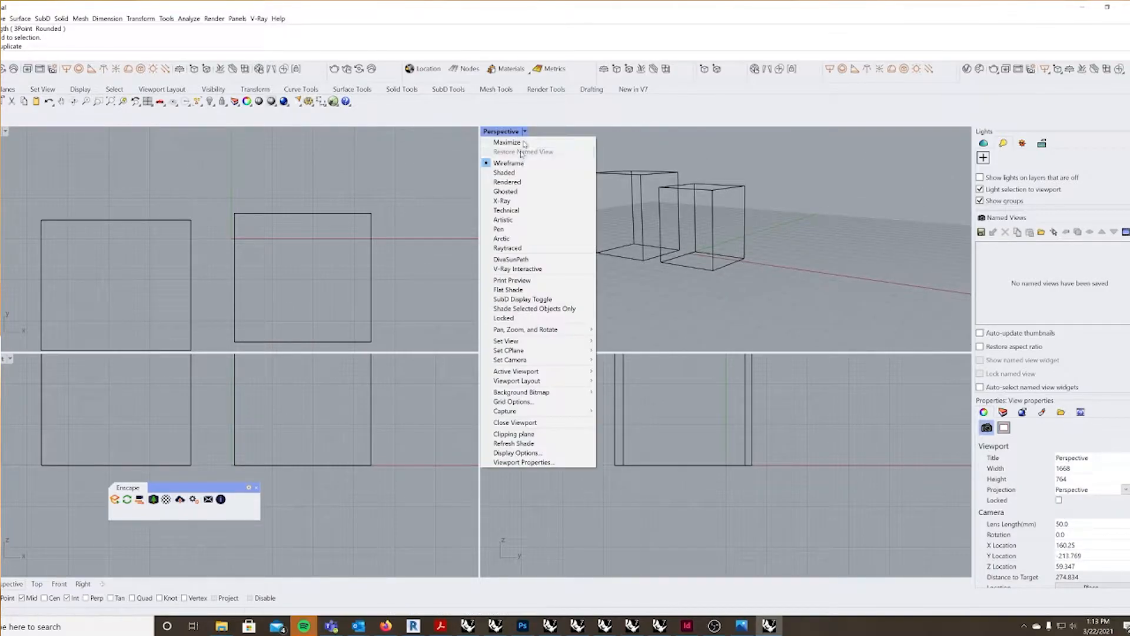
click(514, 168)
right_drag(748, 217, 738, 236)
scroll(718, 206, up, 5)
Step: Try to close the open extrusion's ends with the Cap command
click(718, 204)
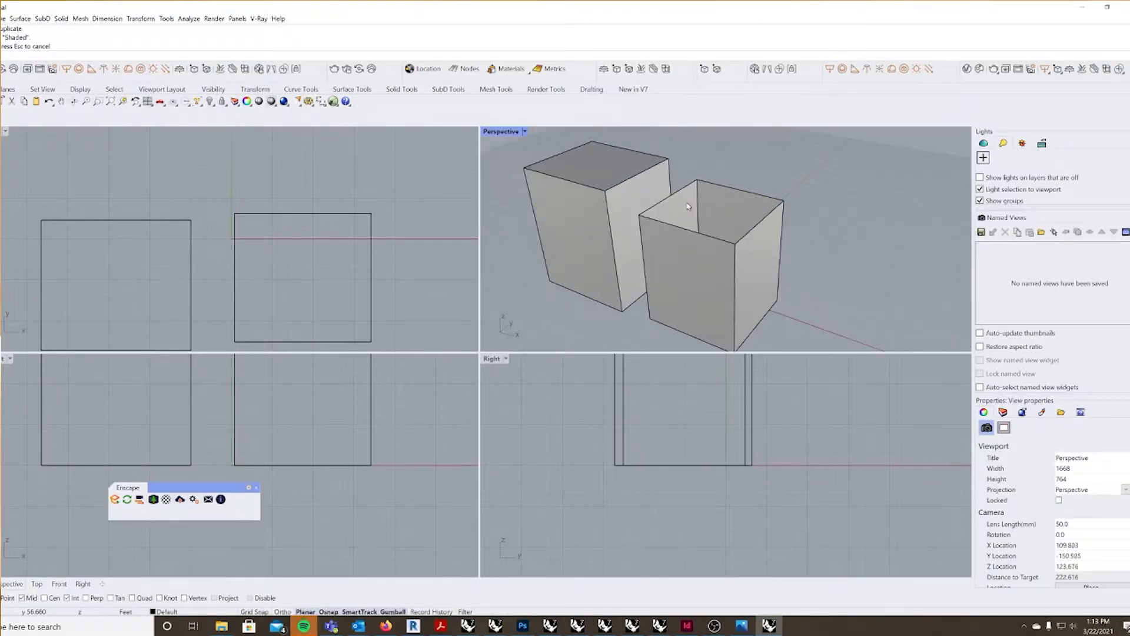
text(Cap)
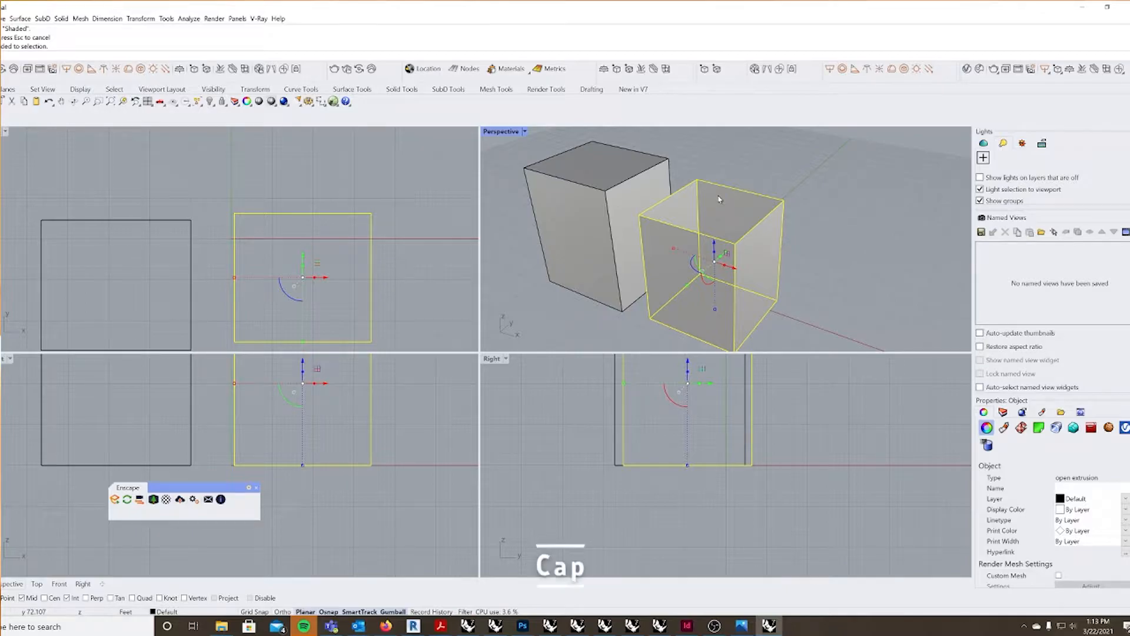
key(Return)
mouse_move(751, 255)
right_down()
mouse_move(751, 239)
mouse_move(751, 272)
right_up()
click(751, 242)
click(786, 153)
key(ctrl+z)
Step: Stretch the open extrusion along X into a long, low volume raised above its base rectangle
click(830, 215)
scroll(748, 262, down, 2)
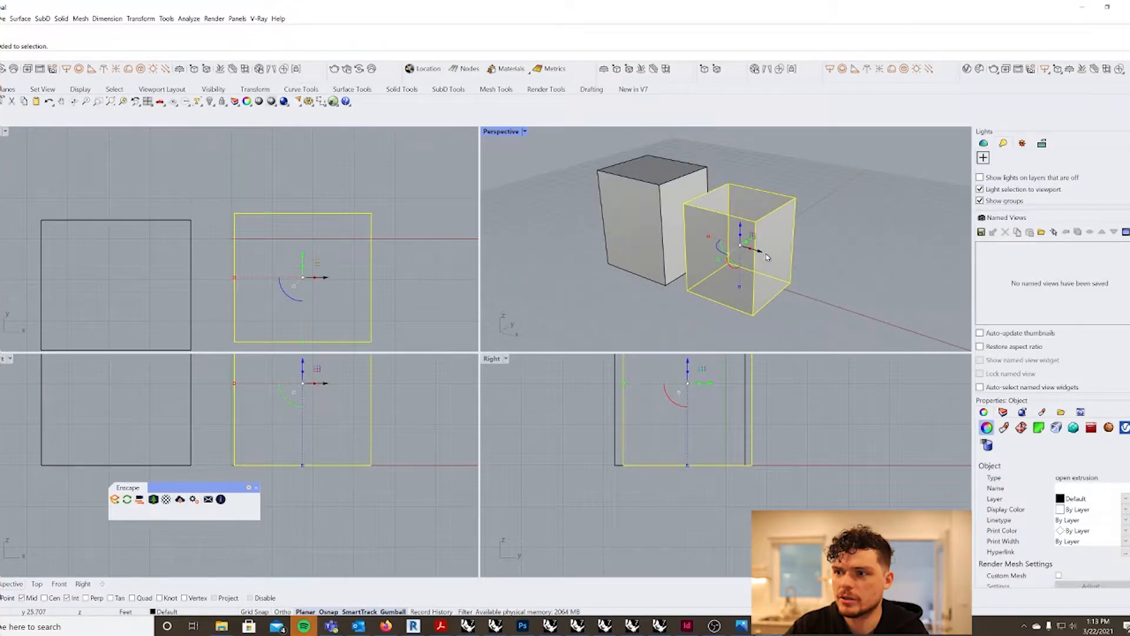
drag(759, 255, 789, 283)
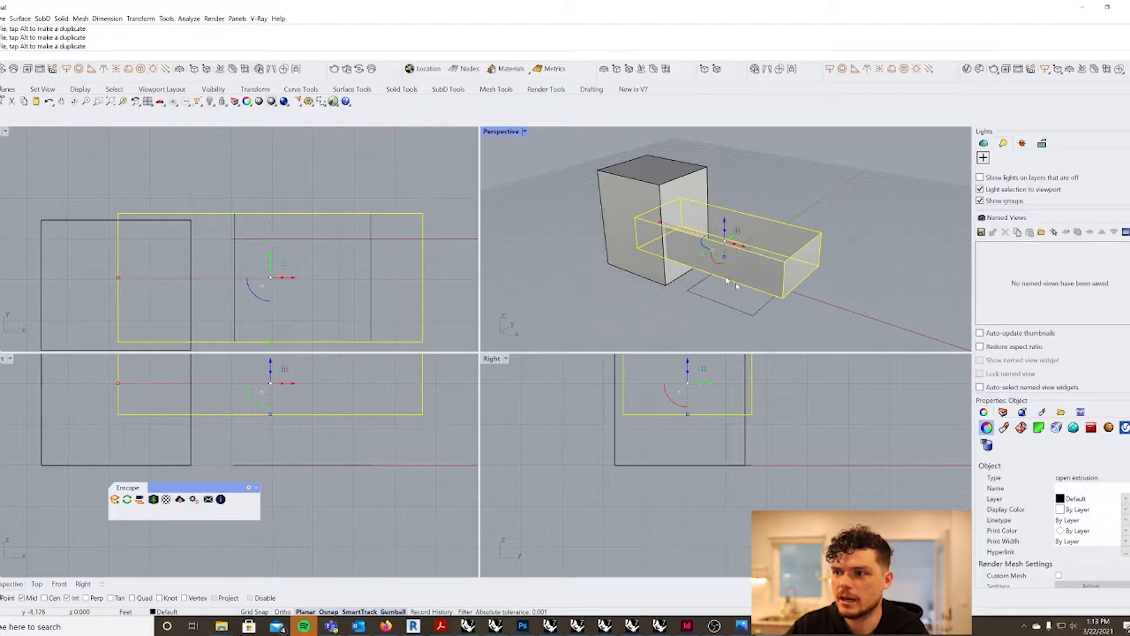
key(Escape)
ctrl+shift+click(783, 278)
click(864, 284)
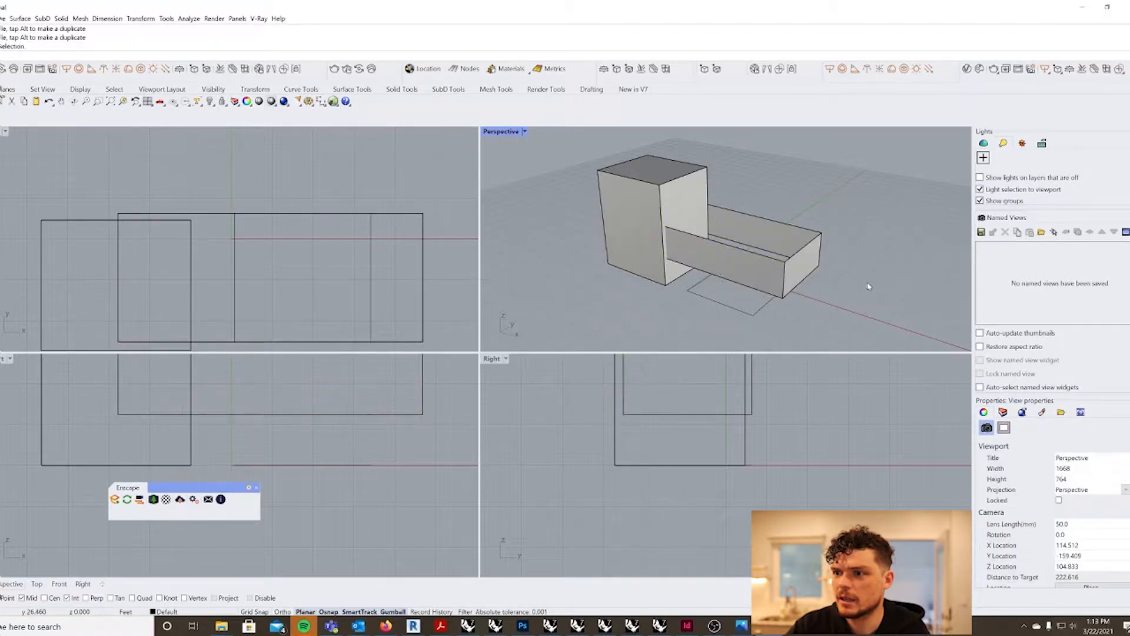
Step: Move the long open volume so it runs through the lower front part of the solid box
right_drag(865, 285, 804, 263)
click(773, 226)
drag(735, 234, 688, 244)
key(Escape)
click(744, 257)
click(843, 259)
Step: Push in the long volume's end and side faces to make it shorter and narrower
ctrl+shift+click(755, 263)
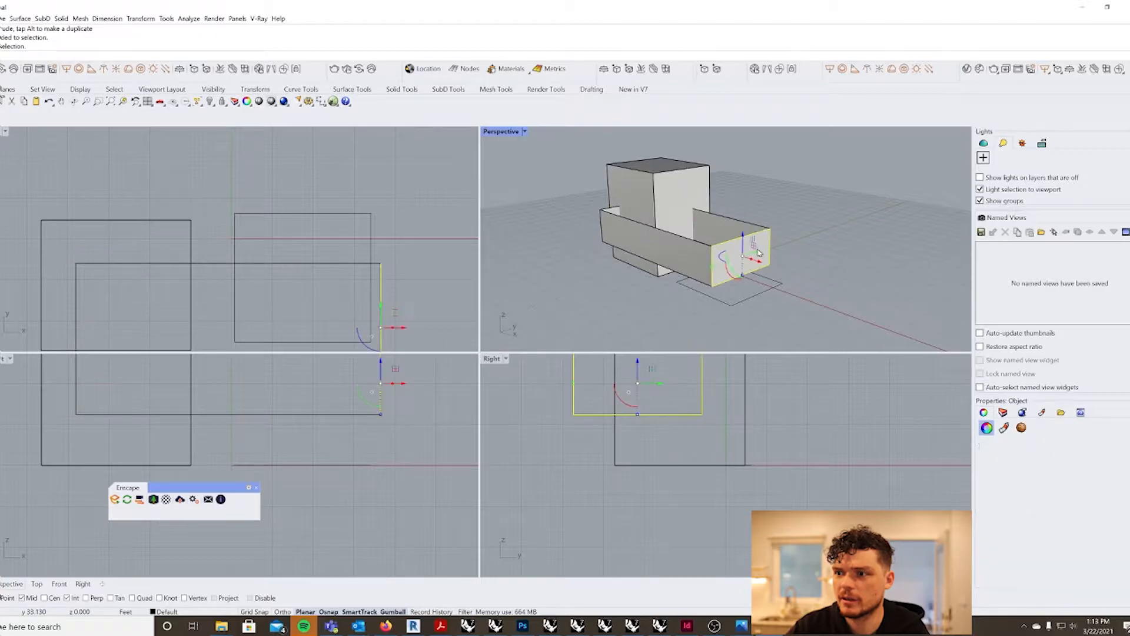
drag(760, 261, 691, 229)
click(787, 323)
Step: Delete the leftover base rectangle curve from the ground plane
click(665, 262)
click(801, 261)
click(745, 274)
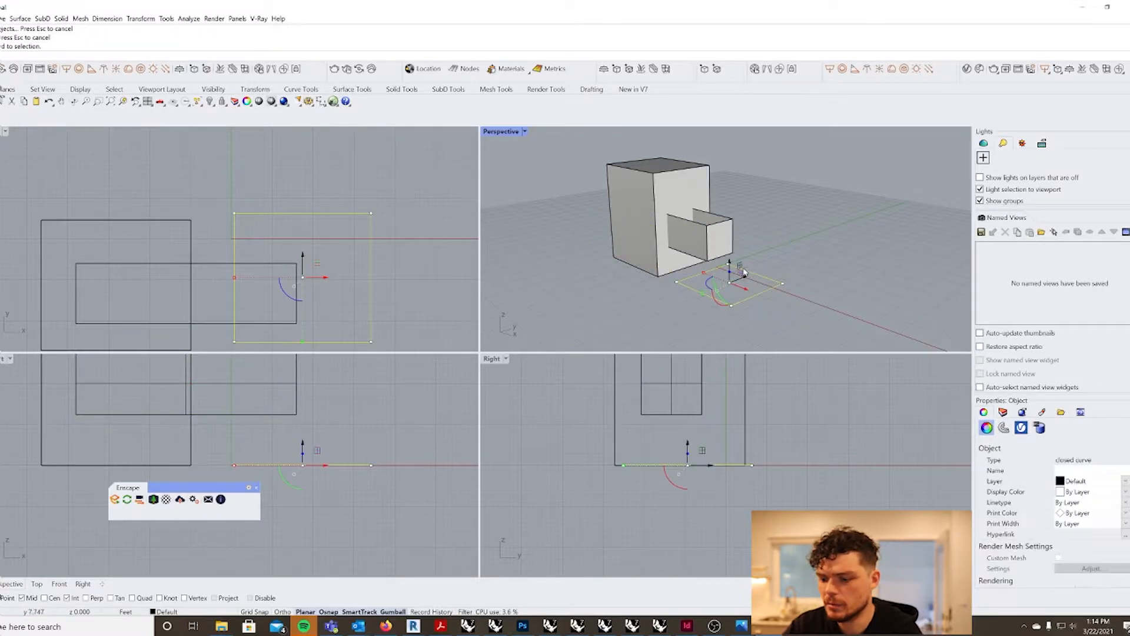
key(Delete)
Step: Scale the solid box in one direction along its vertical edge to a height of 30'
scroll(825, 305, down, 2)
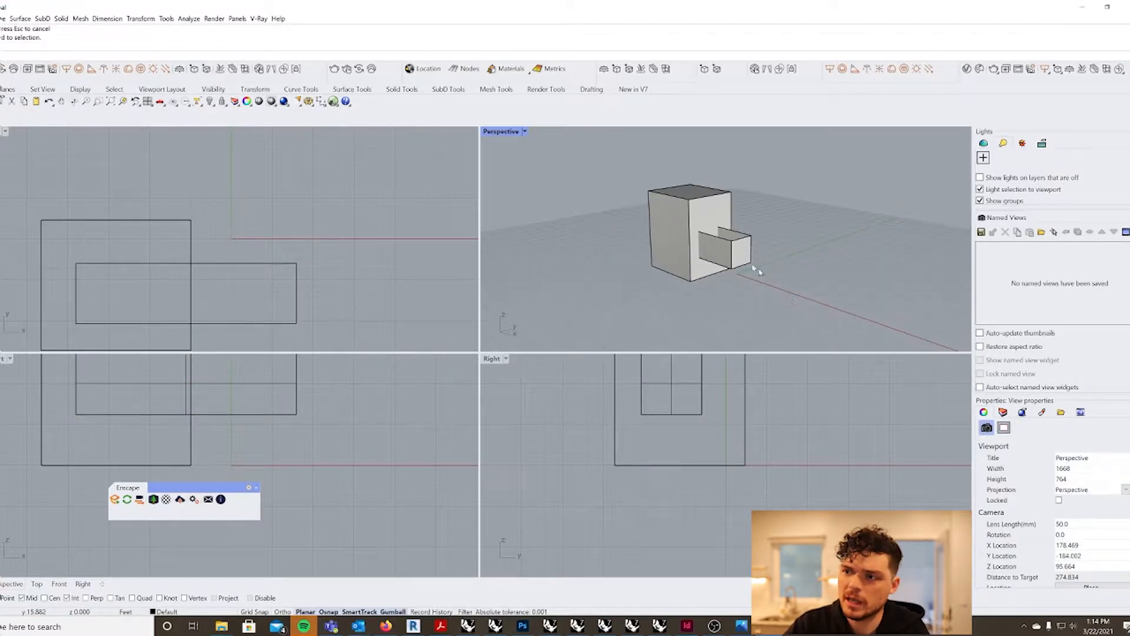
scroll(730, 256, up, 2)
click(700, 209)
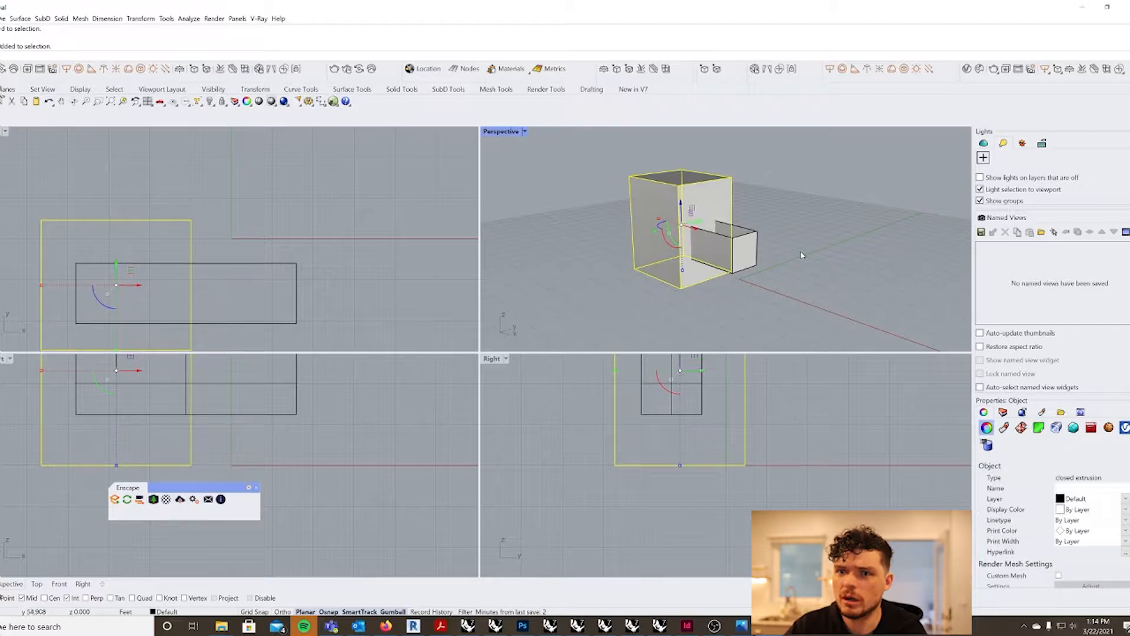
key(Return)
click(681, 289)
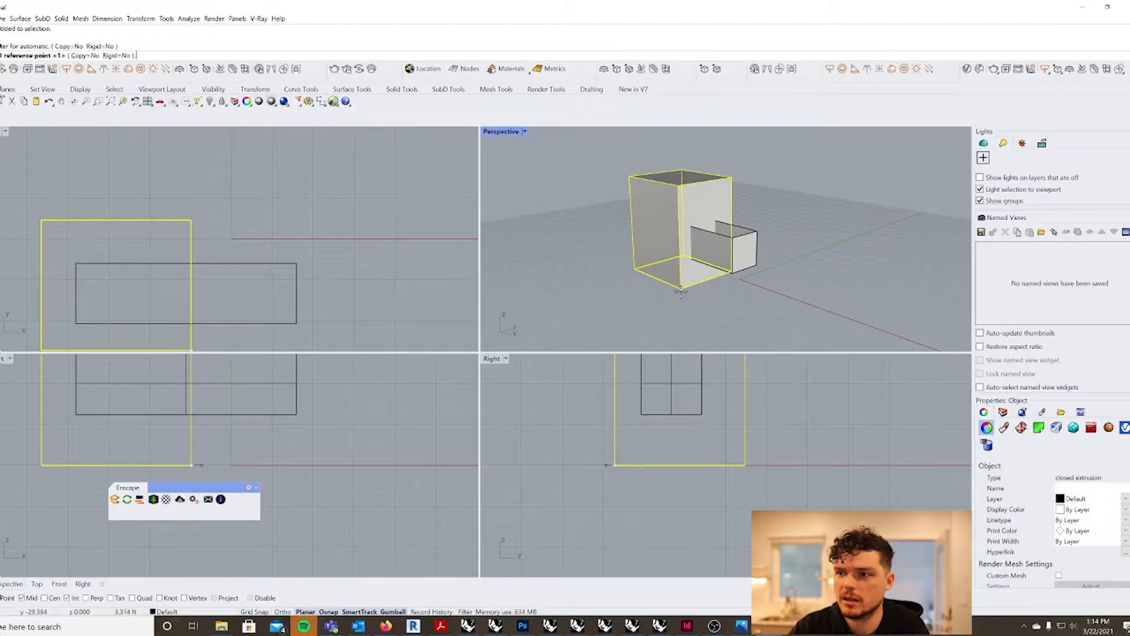
click(678, 186)
text(3)
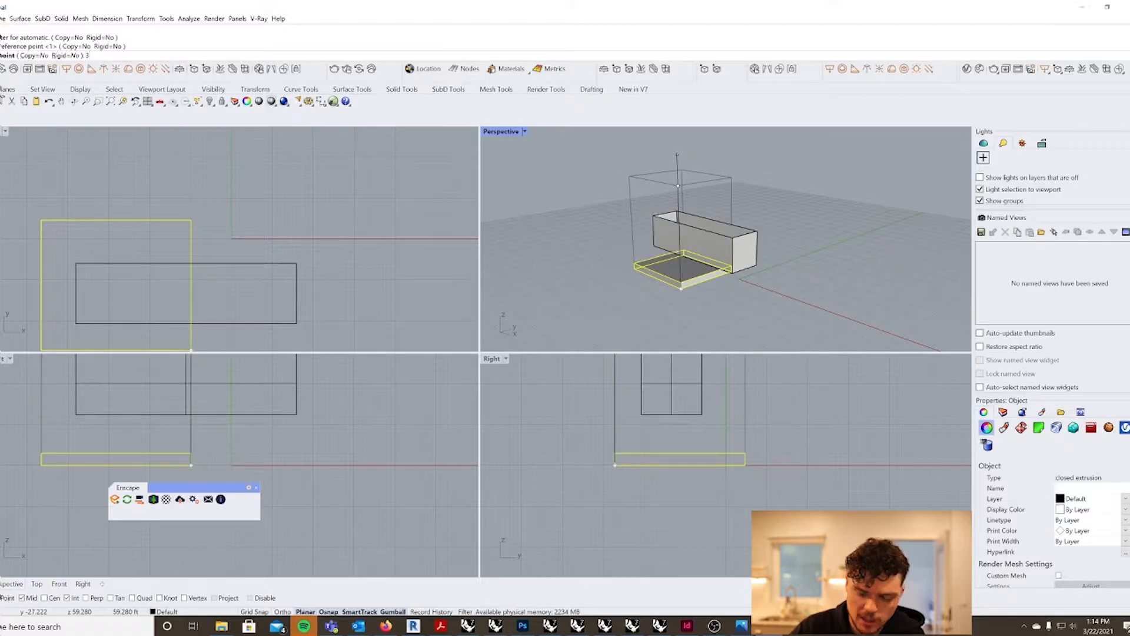
text(0)
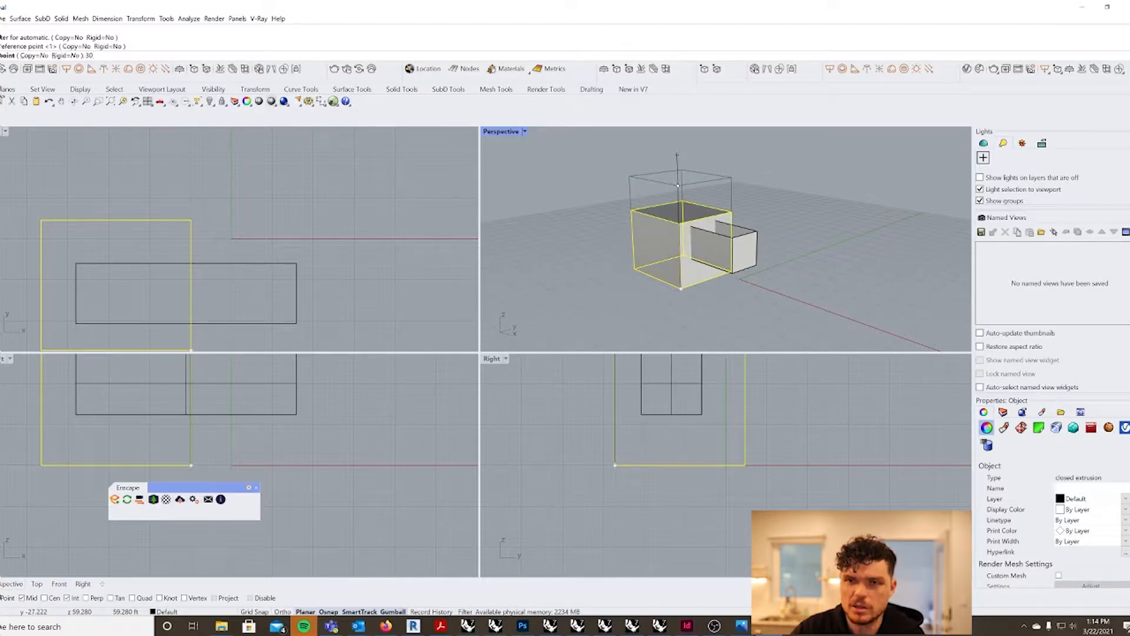
text(')
key(Return)
Step: Scale the smaller projecting volume in one direction along its vertical edge to a height of 15'
click(745, 190)
click(750, 255)
scroll(753, 257, up, 2)
key(Return)
click(758, 269)
click(759, 225)
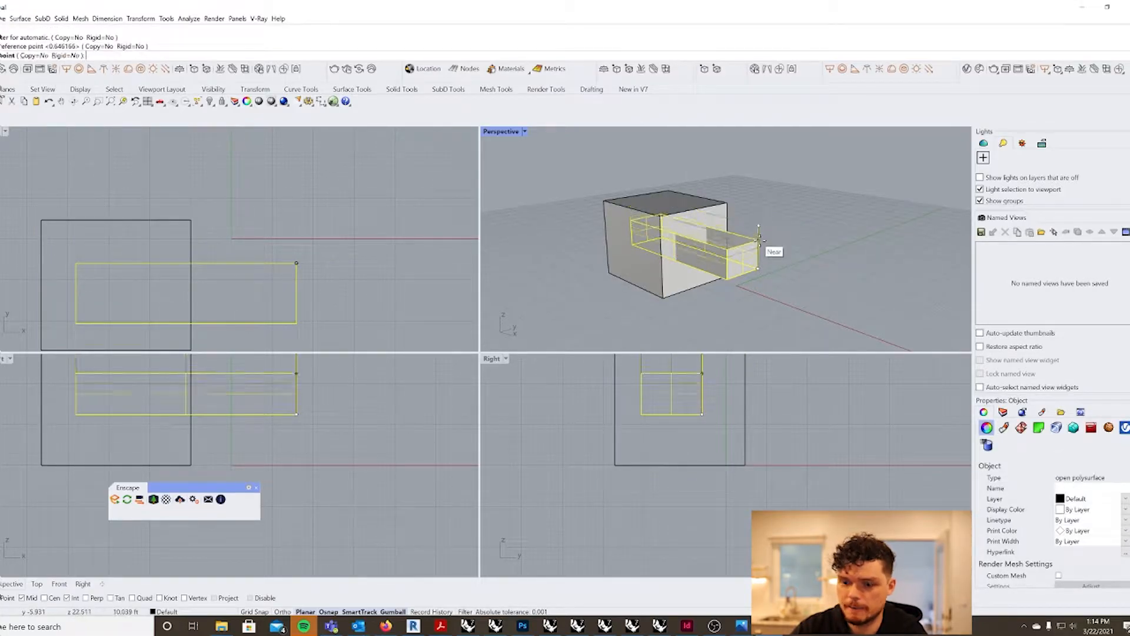
text(15')
key(Return)
key(Escape)
Step: Move the smaller volume across the box so it protrudes from the box's front face
click(710, 249)
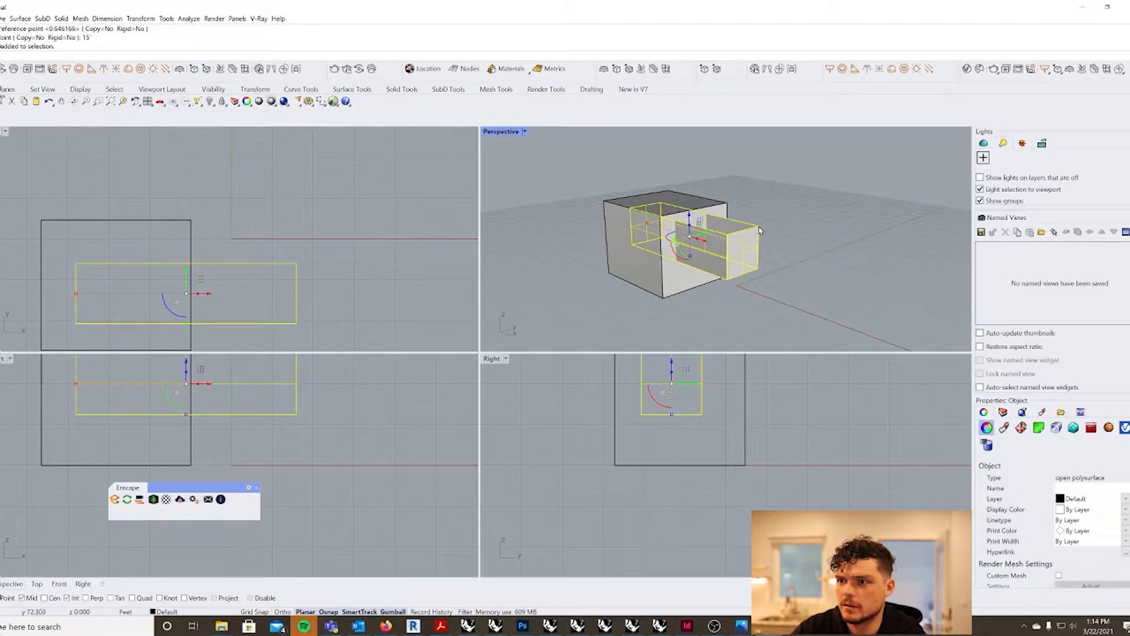
drag(748, 230, 652, 247)
click(863, 318)
click(624, 240)
click(790, 258)
Step: Scale the solid box in one direction along its front bottom edge to a width of 20 feet
right_drag(790, 257, 772, 237)
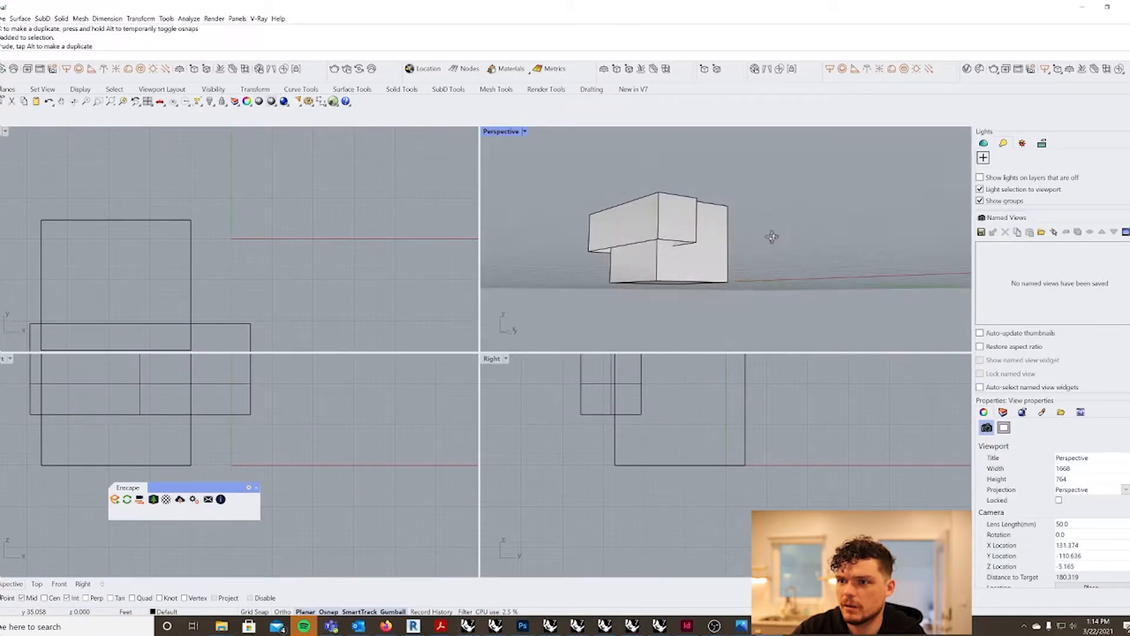
right_drag(697, 263, 668, 300)
click(714, 278)
key(space)
click(610, 287)
click(670, 303)
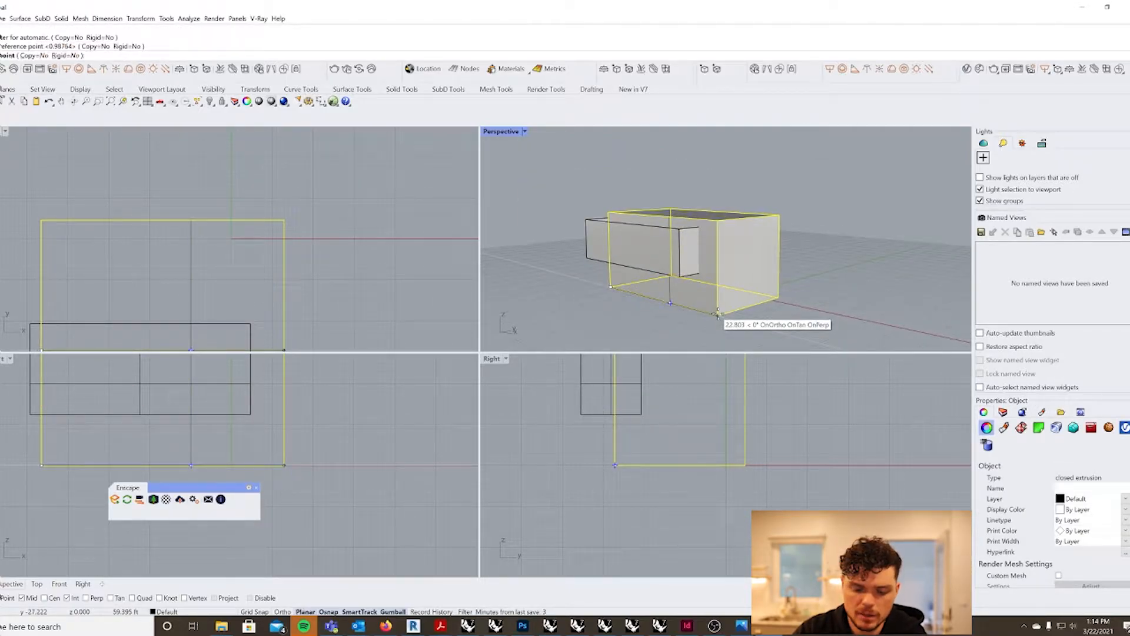
text(20)
key(Return)
key(Escape)
click(631, 289)
right_click(645, 299)
click(643, 296)
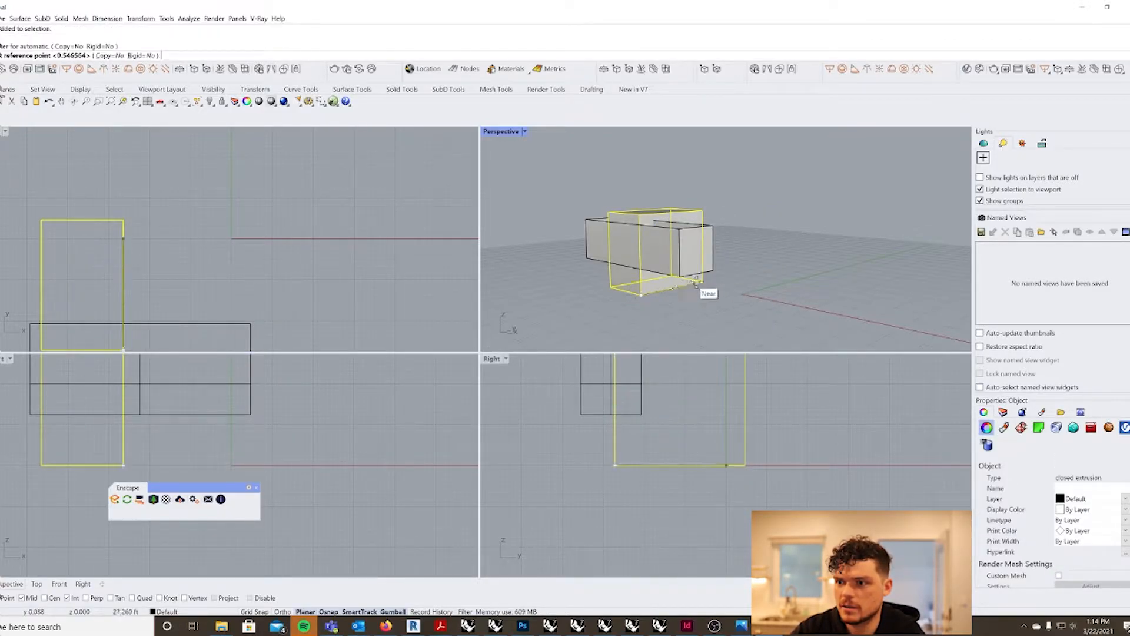
key(Escape)
Step: Scale the solid box in one direction along its front bottom edge to a width of 30'
right_click(636, 297)
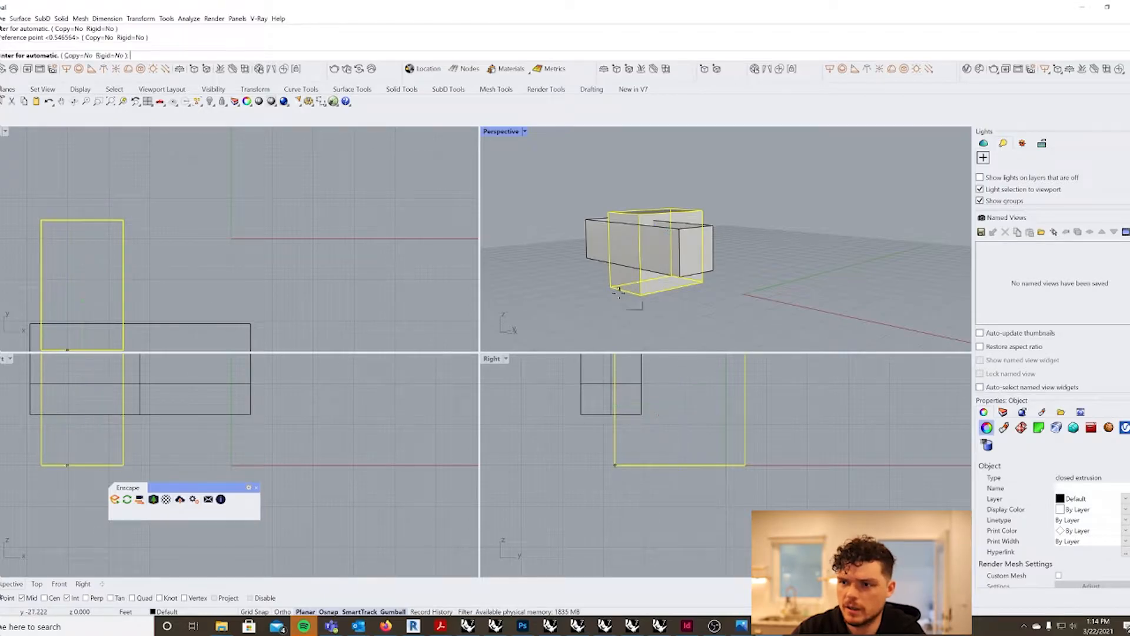
click(611, 287)
click(641, 294)
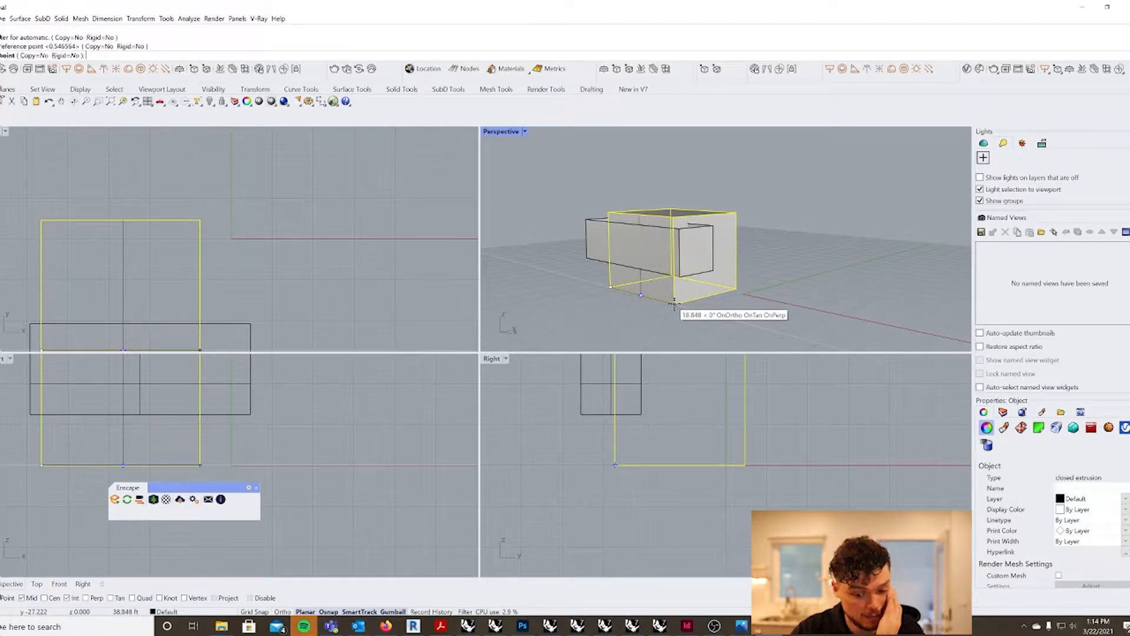
text(30')
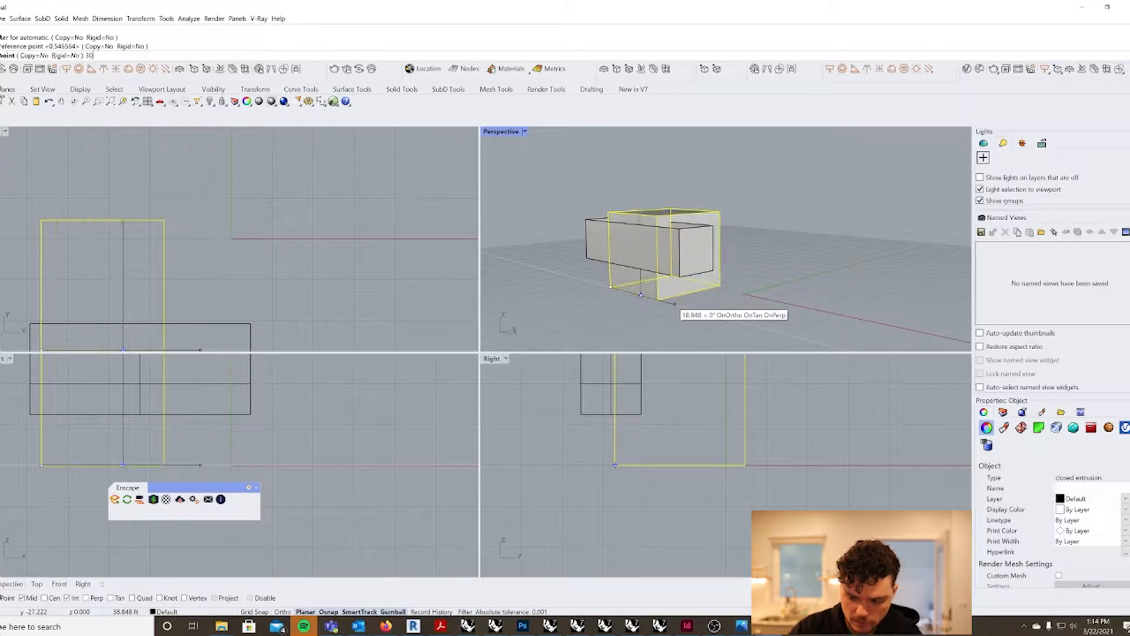
key(Return)
Step: Scale the solid box in one direction along its side bottom edge to a depth of 30'
click(698, 296)
click(699, 296)
right_click(698, 298)
click(658, 299)
click(723, 286)
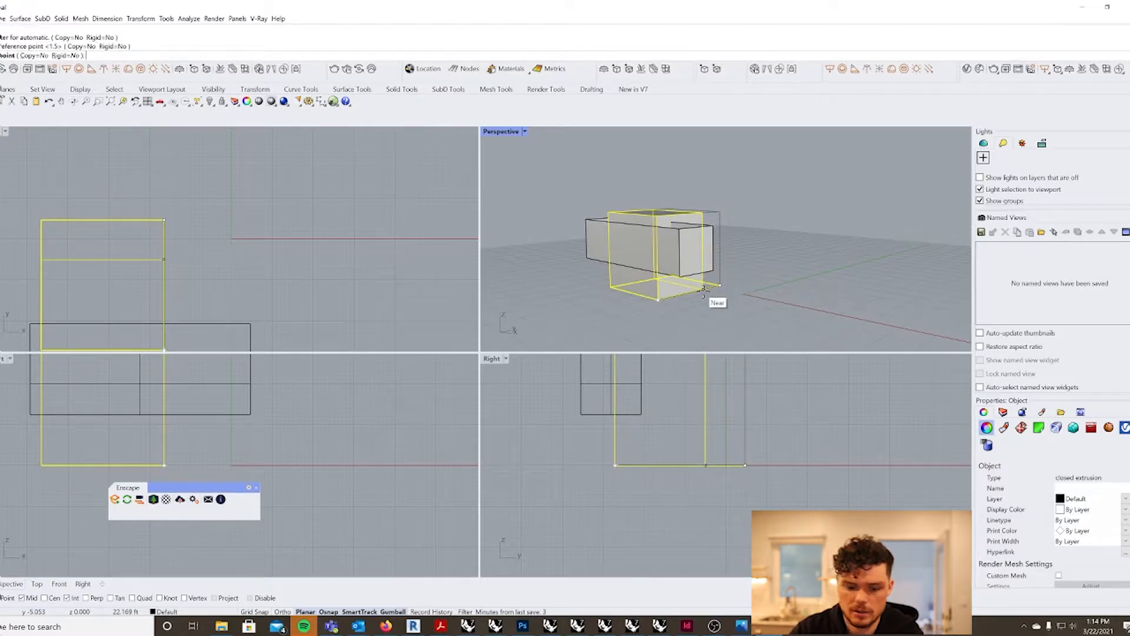
text(30')
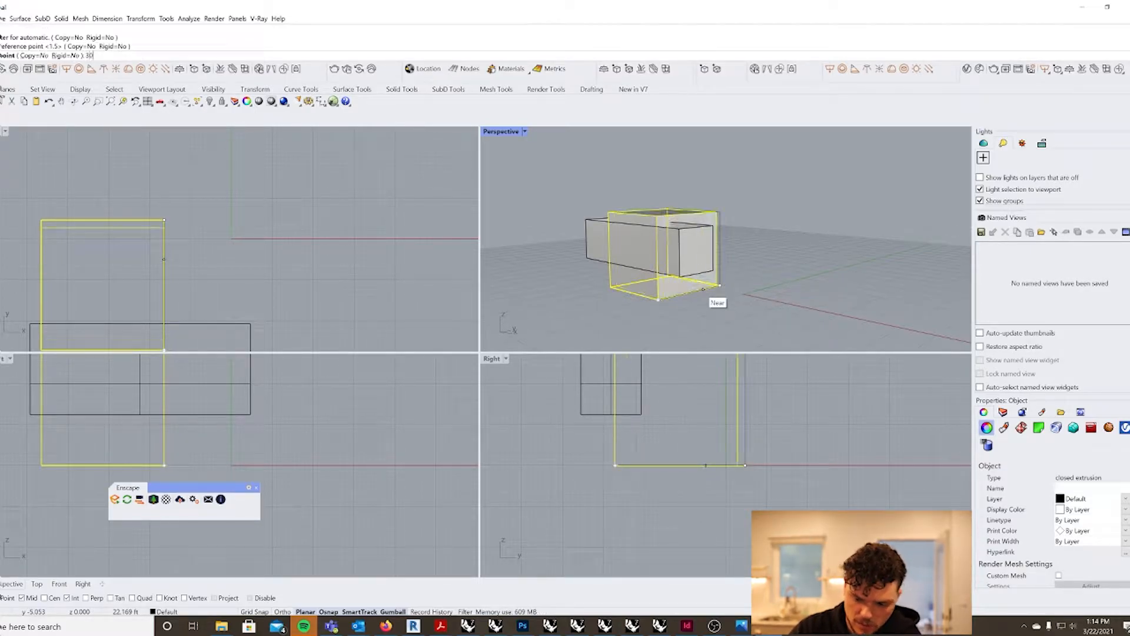
key(Return)
key(Escape)
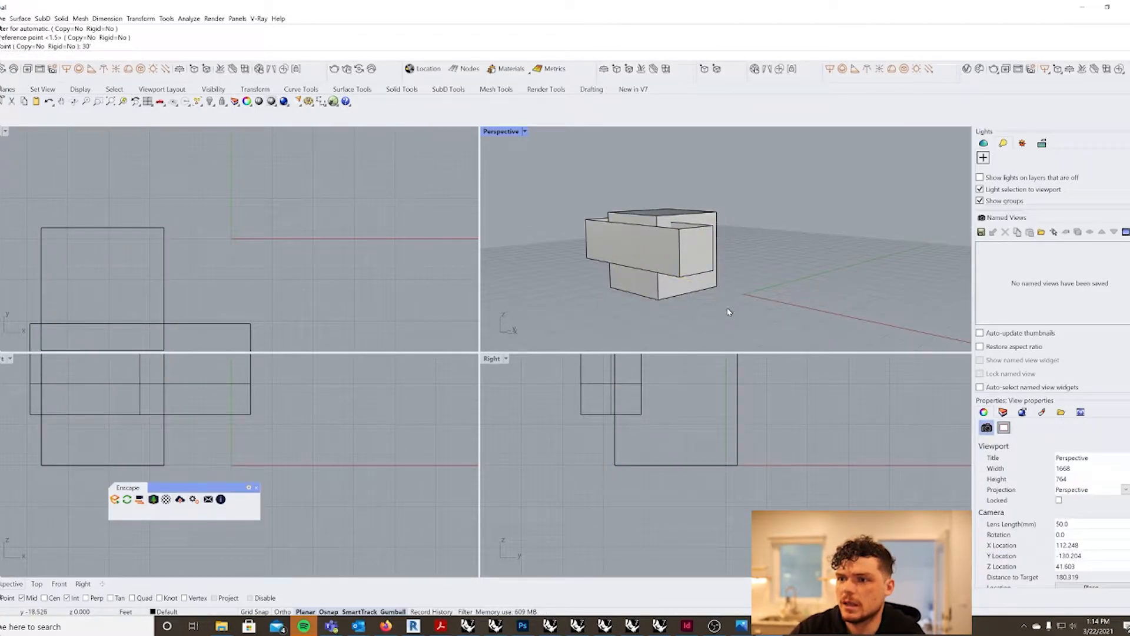
Step: Cap the smaller projecting volume so that it is a closed solid
right_drag(715, 302, 682, 262)
click(693, 261)
text(cap)
key(Return)
click(799, 276)
Step: Move the smaller volume a short distance toward the box, reducing how far it protrudes from the front
click(681, 253)
click(815, 265)
click(706, 267)
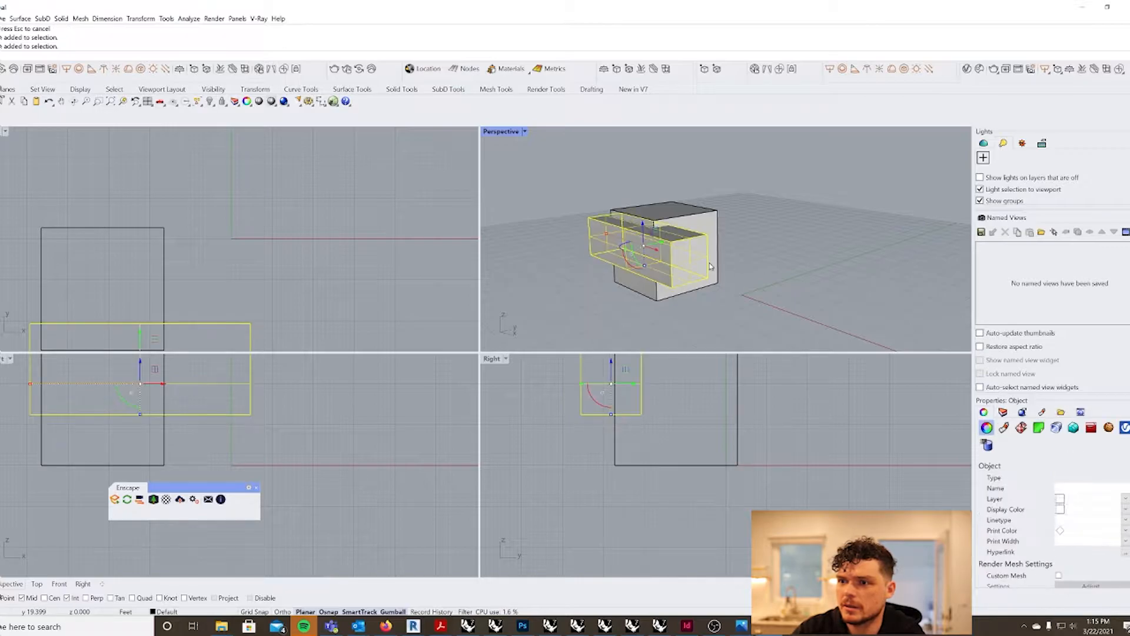
scroll(663, 252, up, 2)
drag(657, 242, 667, 240)
click(791, 280)
Step: Push the smaller volume's rear face slightly forward inside the box to make the volume shallower
right_drag(790, 281, 761, 280)
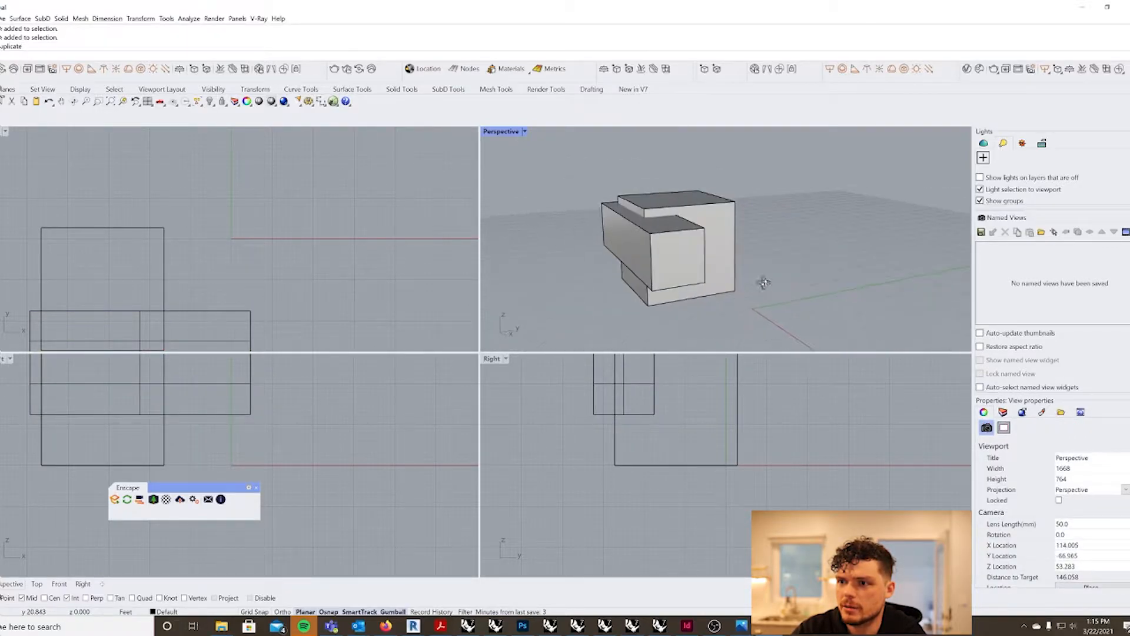
right_drag(696, 253, 672, 247)
click(672, 248)
drag(717, 229, 707, 229)
right_drag(650, 278, 718, 287)
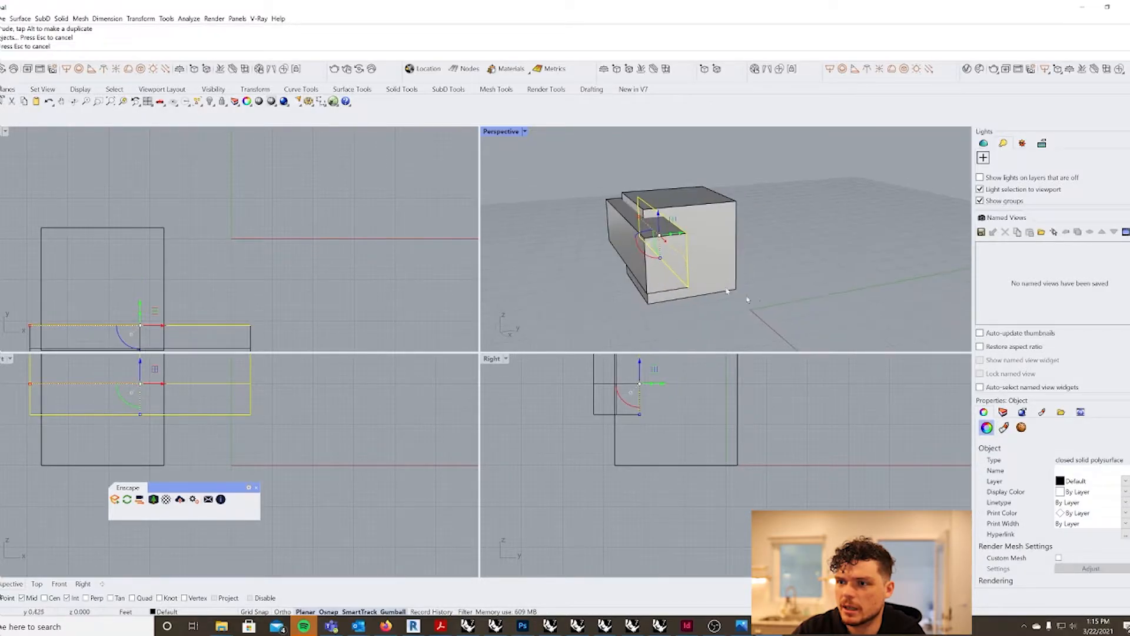
click(779, 307)
Step: Move the front vertical edge at the smaller volume's overhanging end back toward the box, angling its front face
right_drag(781, 309, 690, 283)
ctrl+shift+click(684, 264)
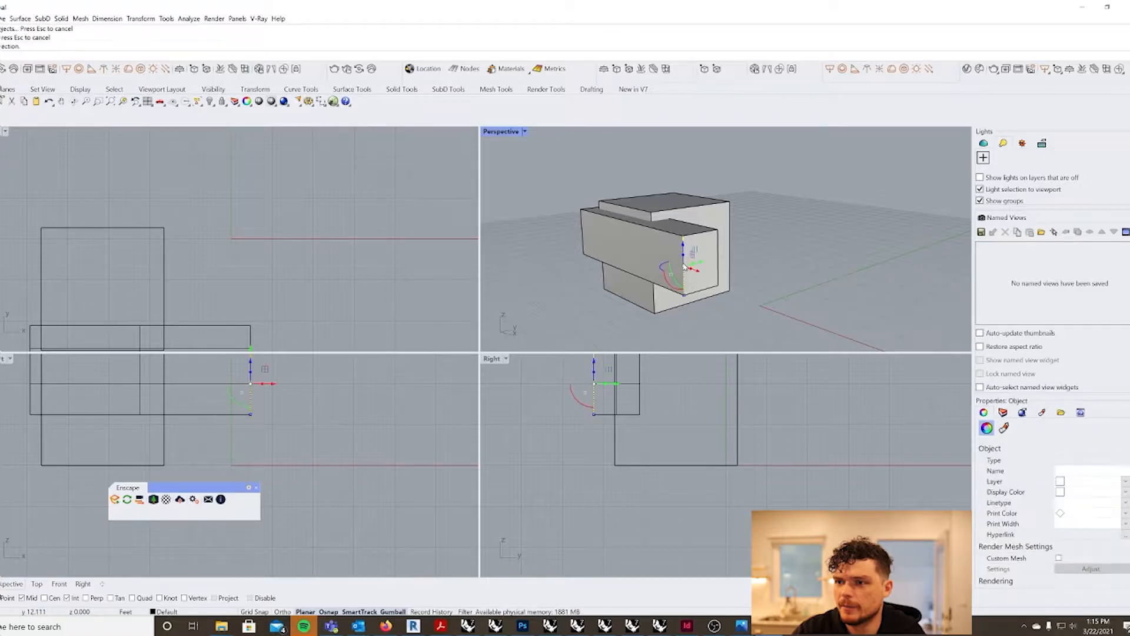
drag(699, 262, 719, 262)
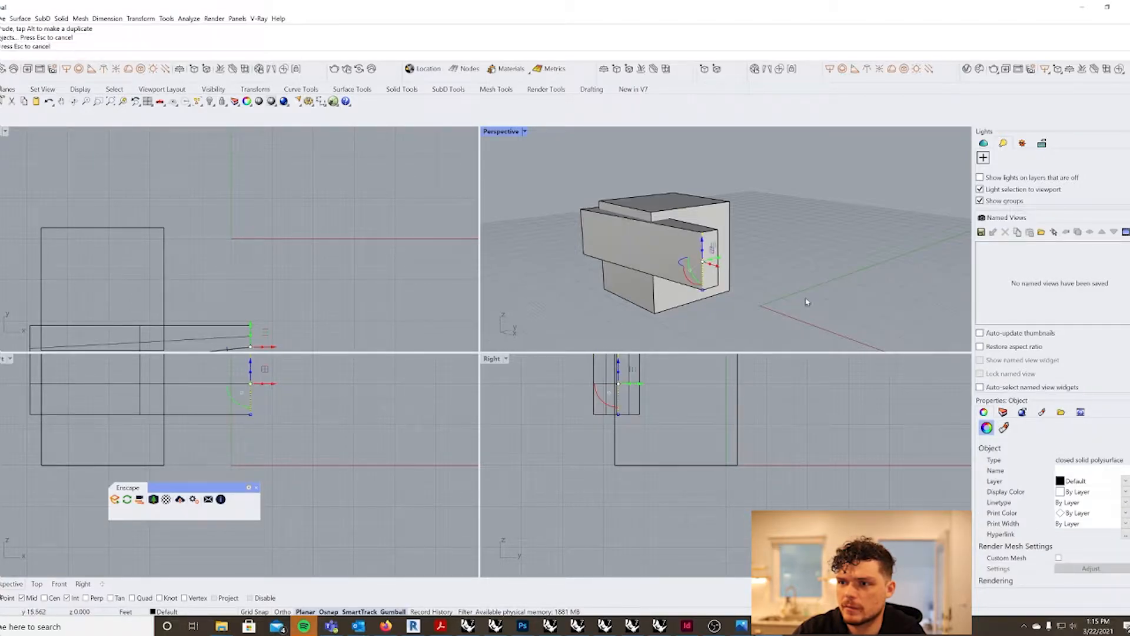
key(Escape)
ctrl+shift+click(704, 248)
click(717, 262)
drag(709, 258, 718, 257)
click(767, 264)
Step: Slide the smaller volume sideways along the box's front so its end overhangs the box further
right_drag(621, 277, 711, 269)
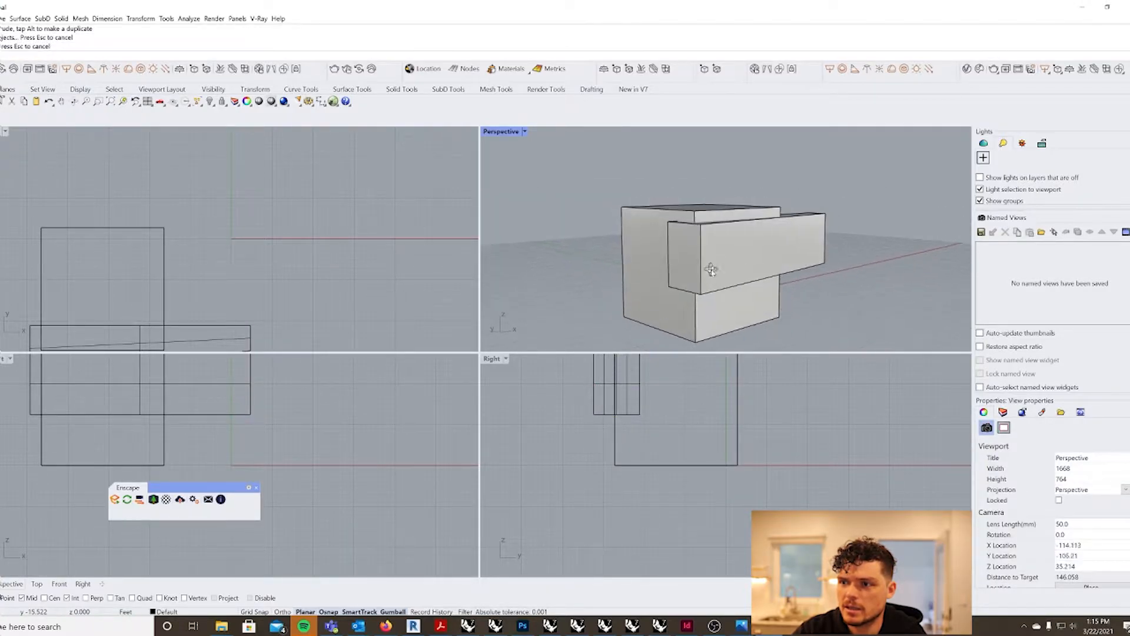
click(771, 260)
mouse_move(783, 248)
mouse_down()
mouse_move(806, 244)
mouse_move(796, 246)
mouse_up()
right_drag(847, 258, 815, 310)
click(783, 306)
Step: Try to rotate the smaller volume 180 degrees about its vertical axis
click(661, 262)
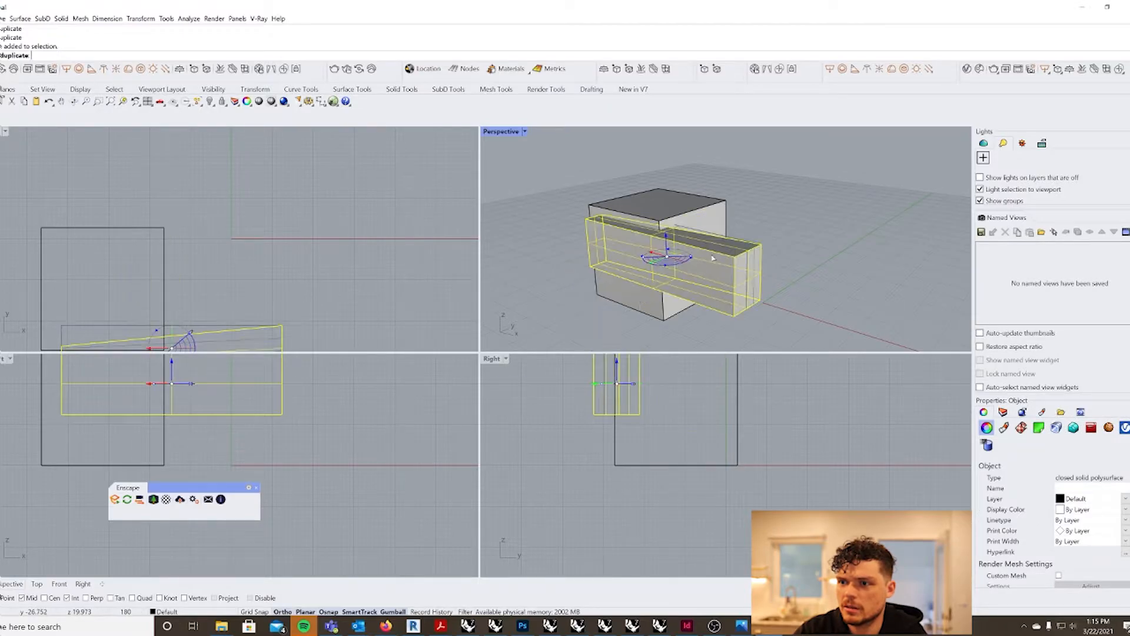
click(815, 245)
right_drag(815, 245, 725, 274)
key(ctrl+z)
key(Escape)
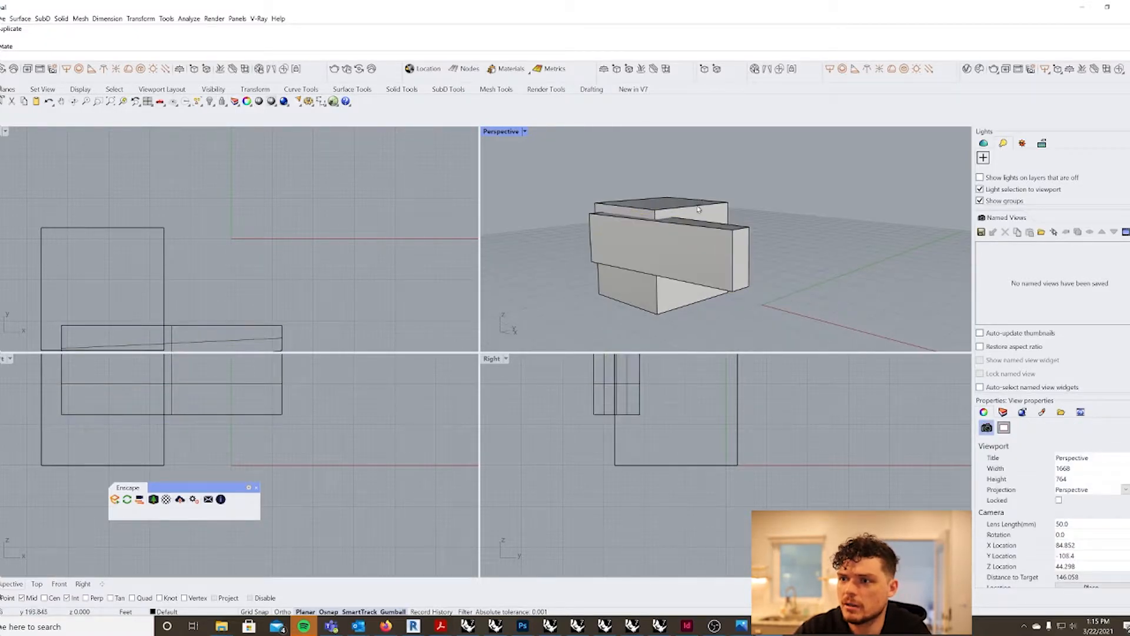
Step: Try to move the whole solid box a short distance
click(699, 209)
mouse_move(711, 207)
mouse_down()
mouse_move(737, 211)
mouse_move(708, 205)
mouse_up()
key(ctrl+z)
key(ctrl+z)
Step: Pull only the solid box's top face upward to make the box slightly taller
ctrl+shift+click(660, 205)
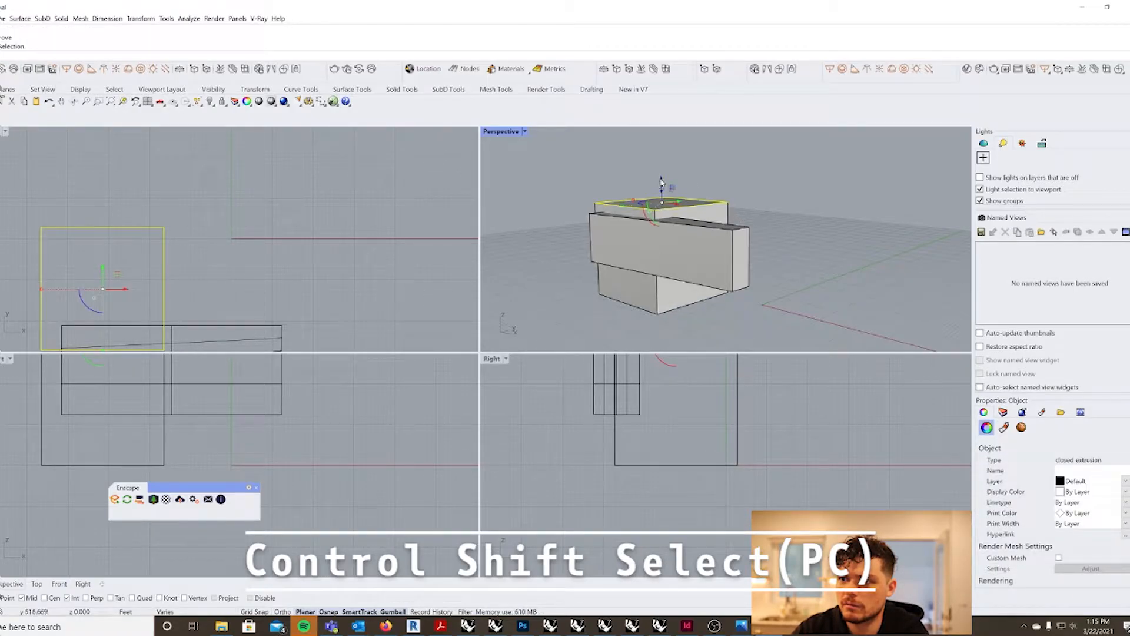
click(512, 182)
right_drag(512, 181, 668, 200)
ctrl+shift+click(668, 201)
click(697, 186)
ctrl+shift+click(672, 203)
drag(666, 181, 665, 174)
click(766, 250)
Step: Try to pull the smaller volume's front face outward without creating new geometry
right_drag(763, 302, 677, 271)
click(660, 262)
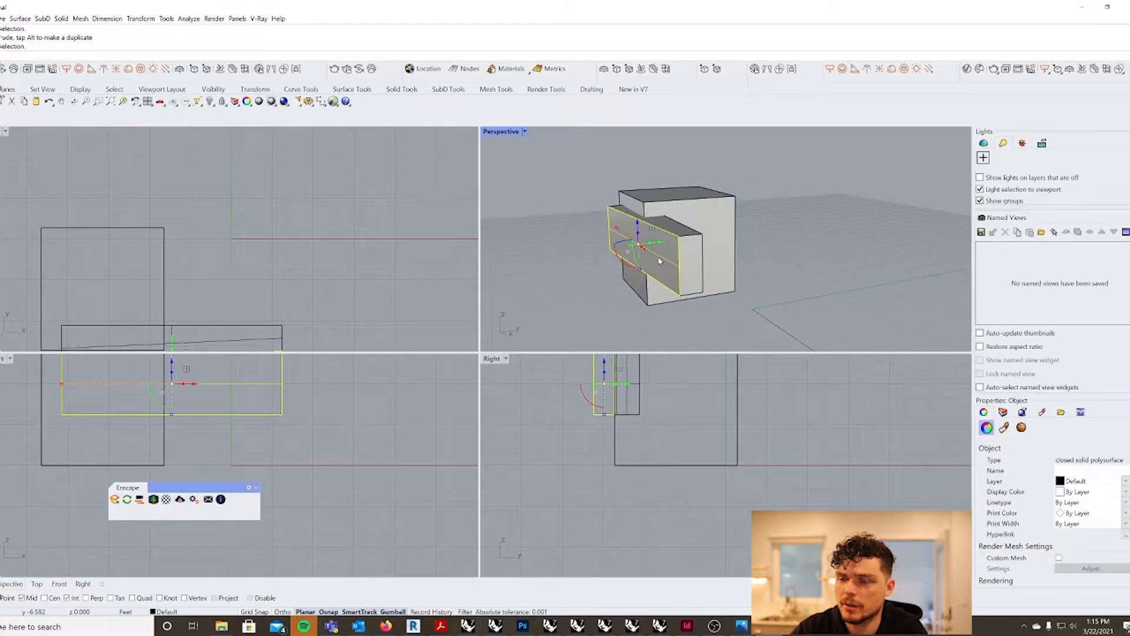
drag(664, 245, 656, 247)
key(ctrl+z)
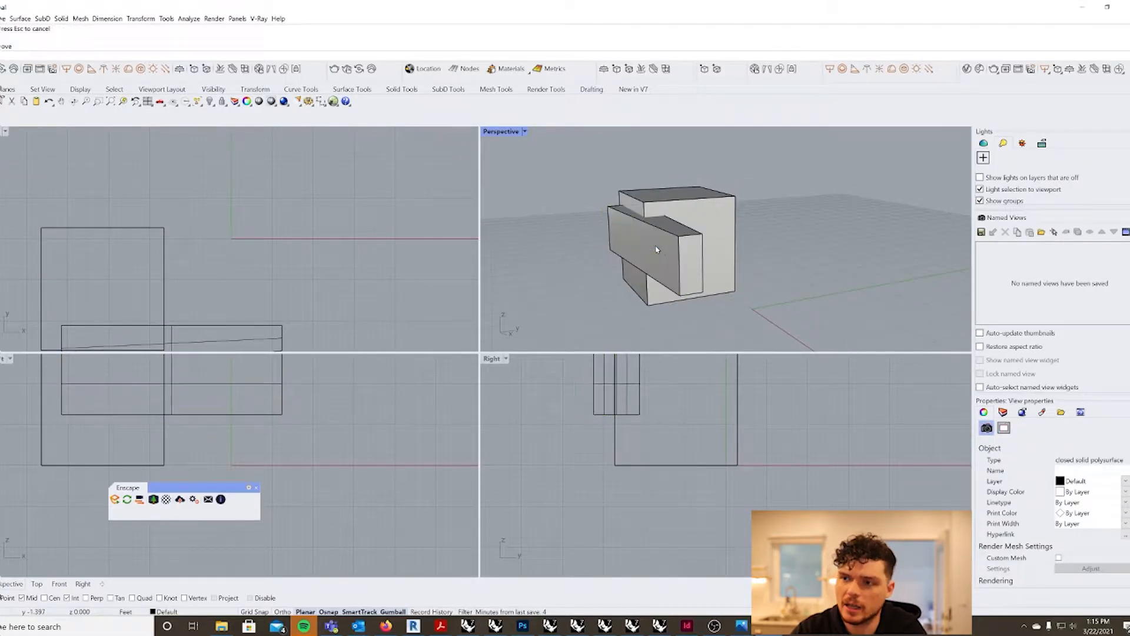
Step: Try to extrude the smaller volume's front face outward as an added section
click(653, 257)
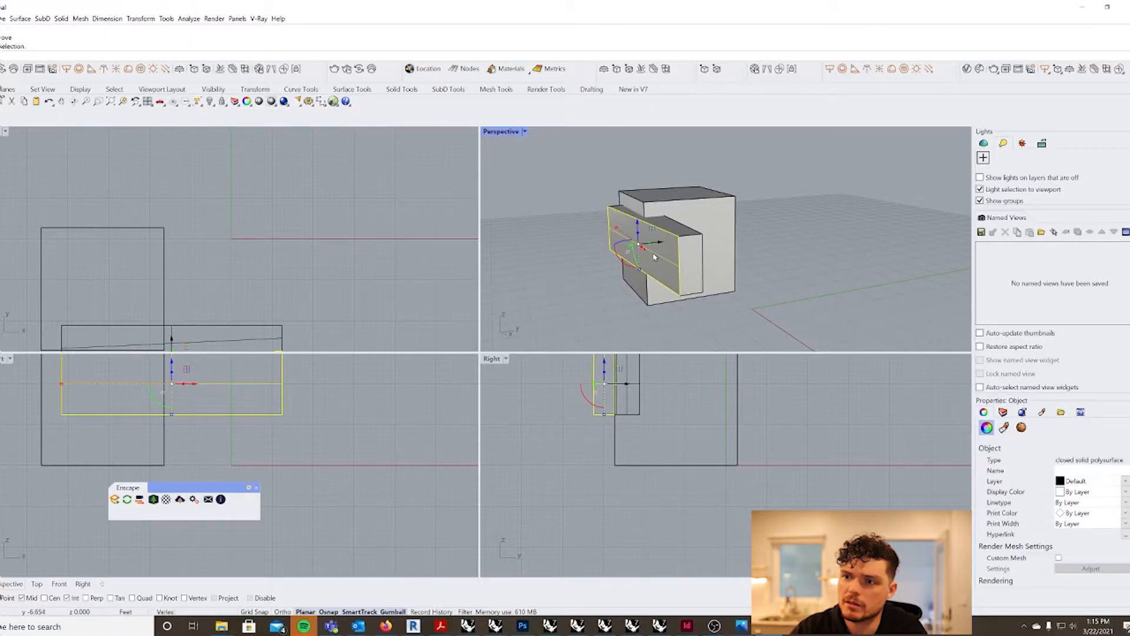
drag(649, 245, 642, 247)
key(ctrl+z)
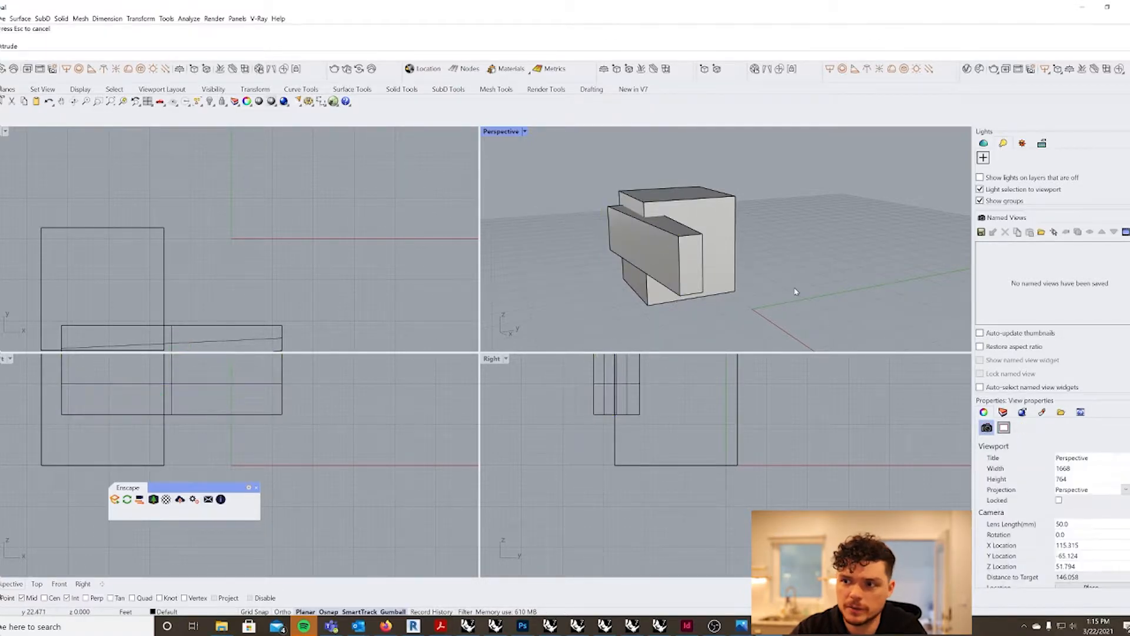
Step: Switch the Perspective viewport to Rendered display and extrude the smaller volume's front face outward
click(524, 132)
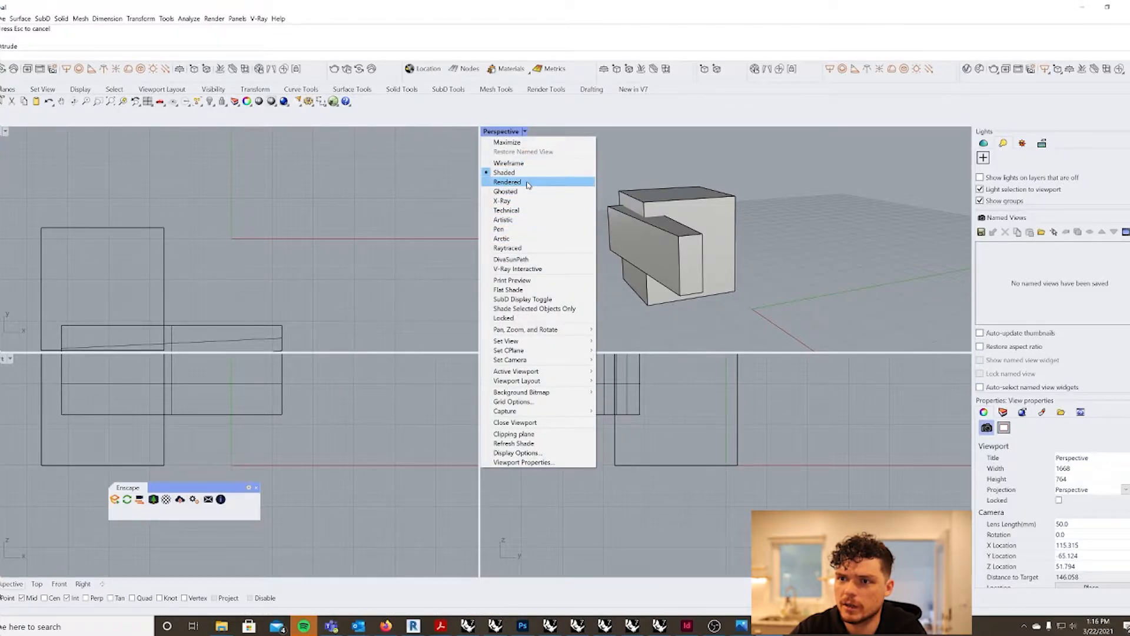
click(528, 182)
click(651, 261)
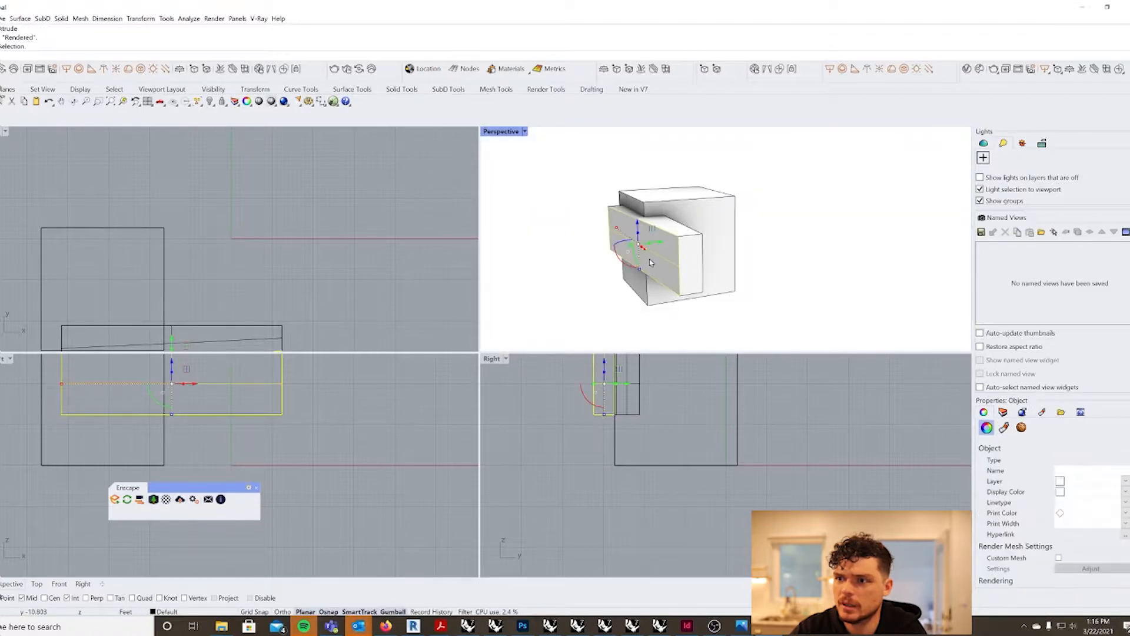
alt+drag(650, 243, 638, 245)
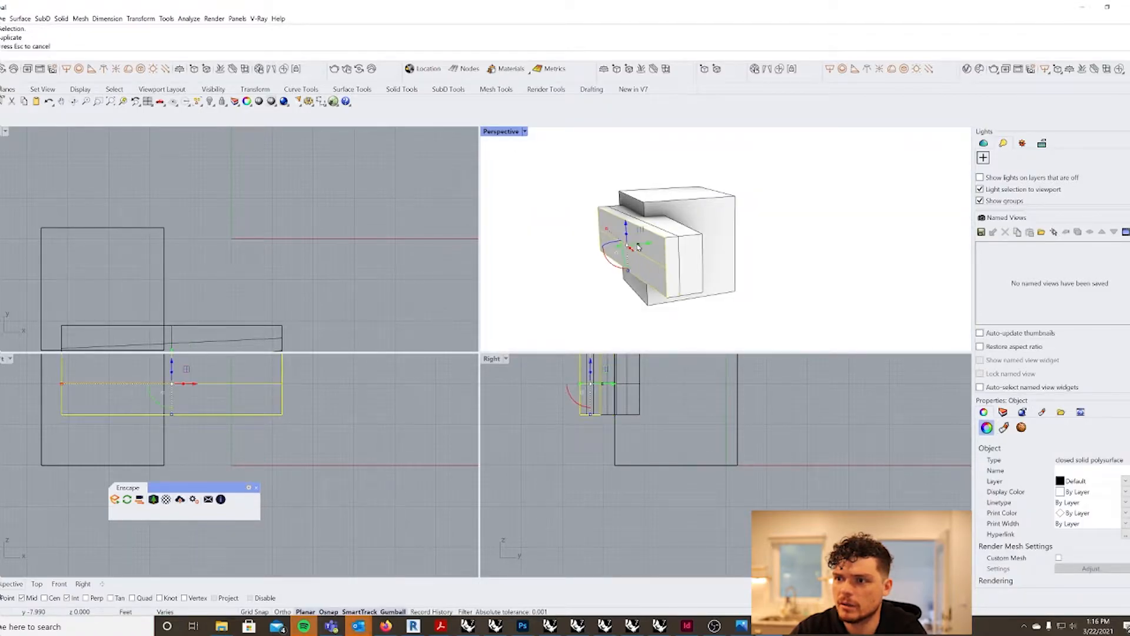
Step: Check the extruded section's separate faces, undo the extrusion, and return the Perspective viewport to Shaded display
click(756, 245)
scroll(671, 254, up, 5)
click(671, 256)
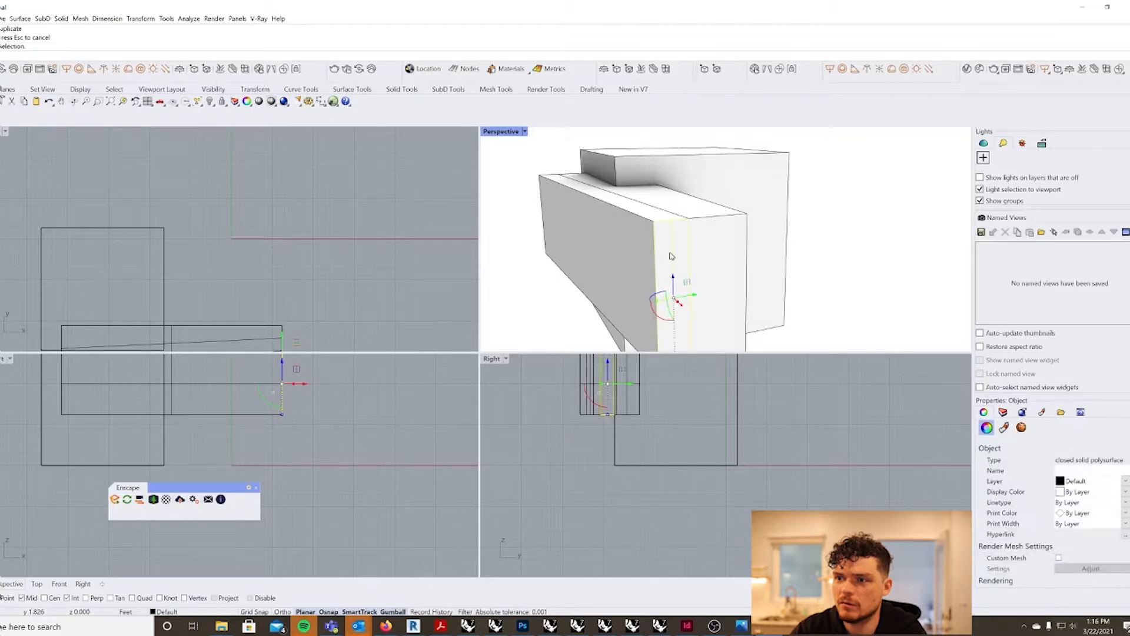
scroll(671, 256, down, 4)
click(758, 230)
click(671, 249)
click(631, 247)
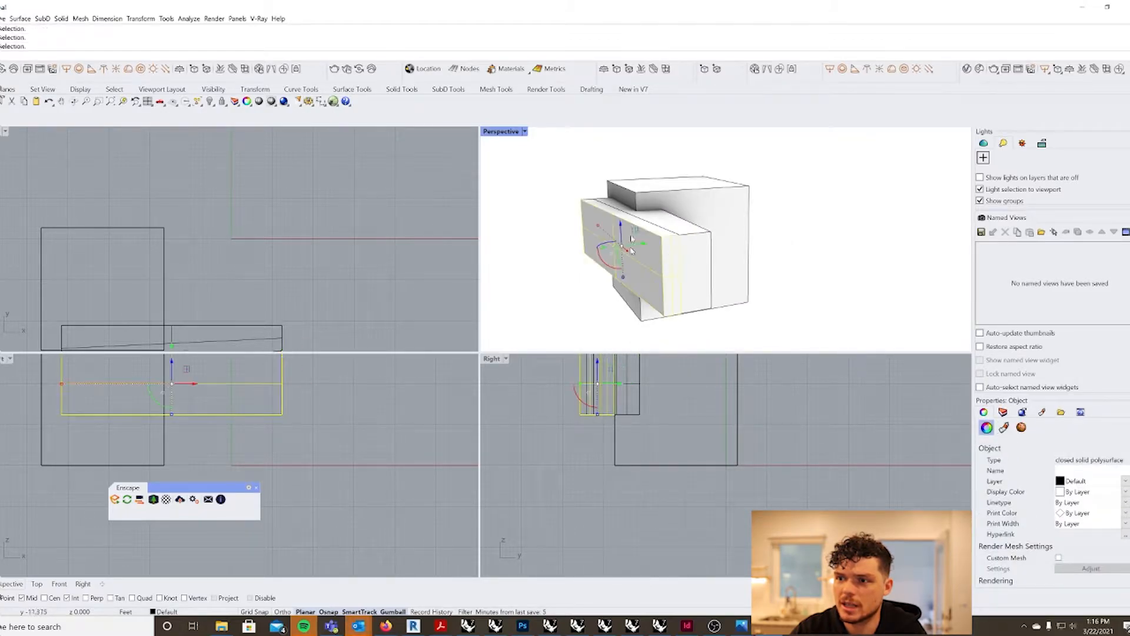
click(898, 256)
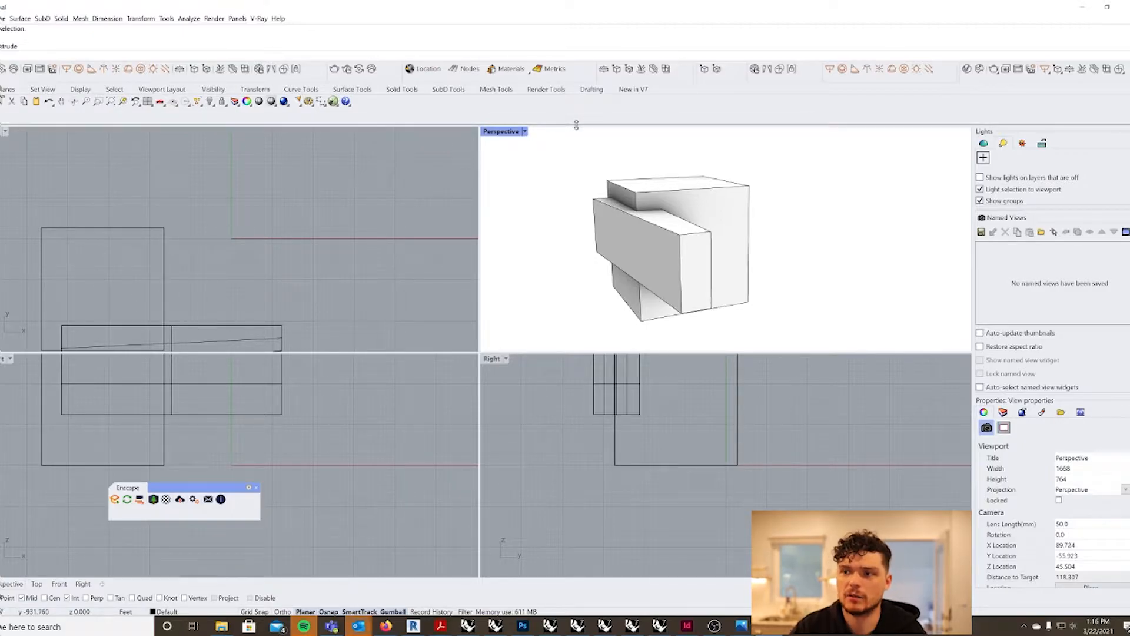
click(523, 131)
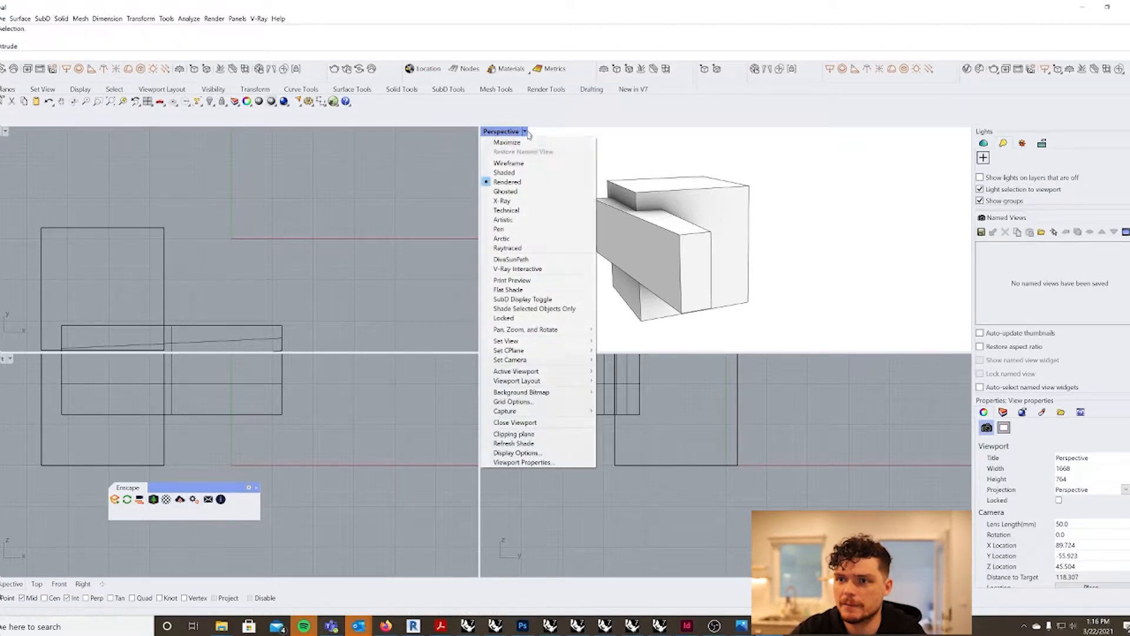
click(530, 172)
right_drag(631, 277, 633, 253)
click(681, 287)
right_drag(764, 295, 768, 299)
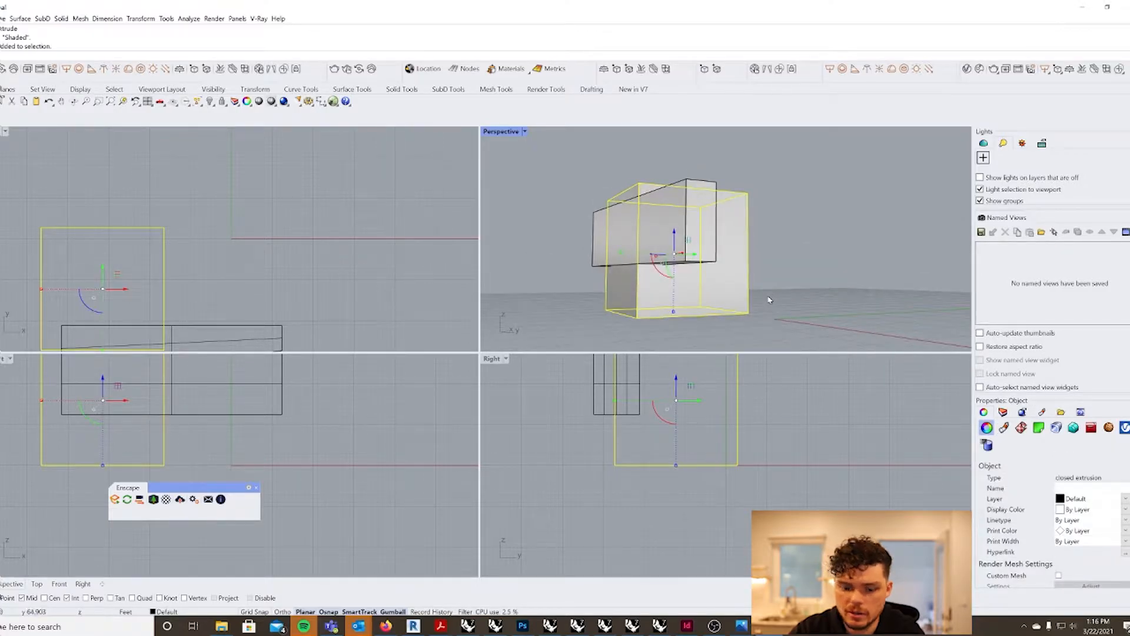
text(ont)
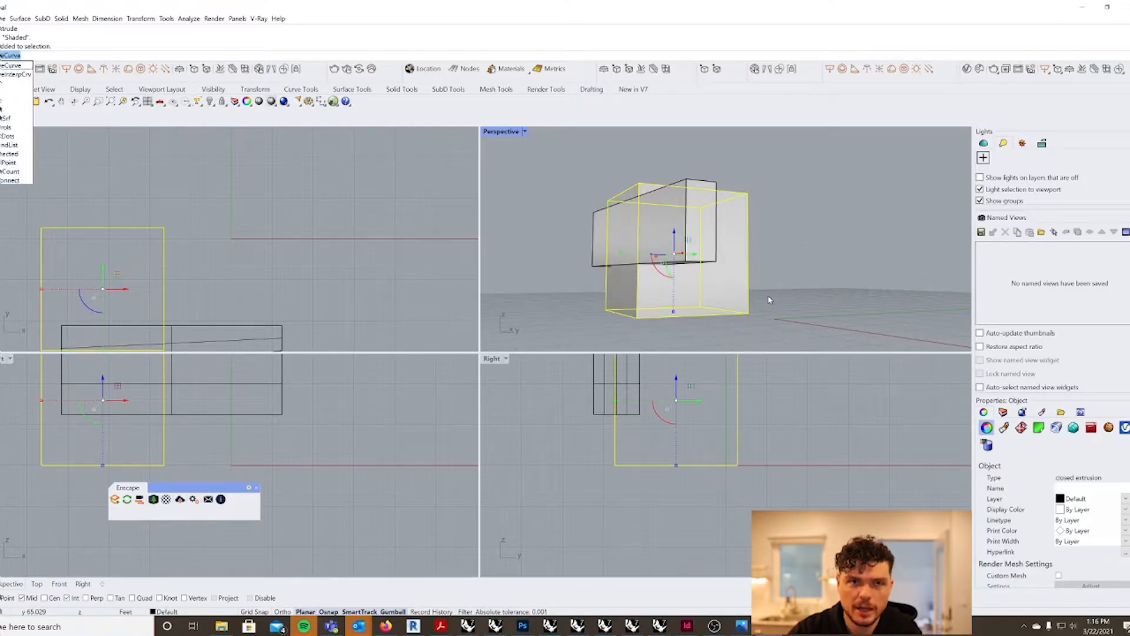
key(Return)
right_drag(769, 300, 750, 279)
key(Escape)
Step: Contour the solid box vertically from its bottom corner with a distance of 15' between contours
click(750, 279)
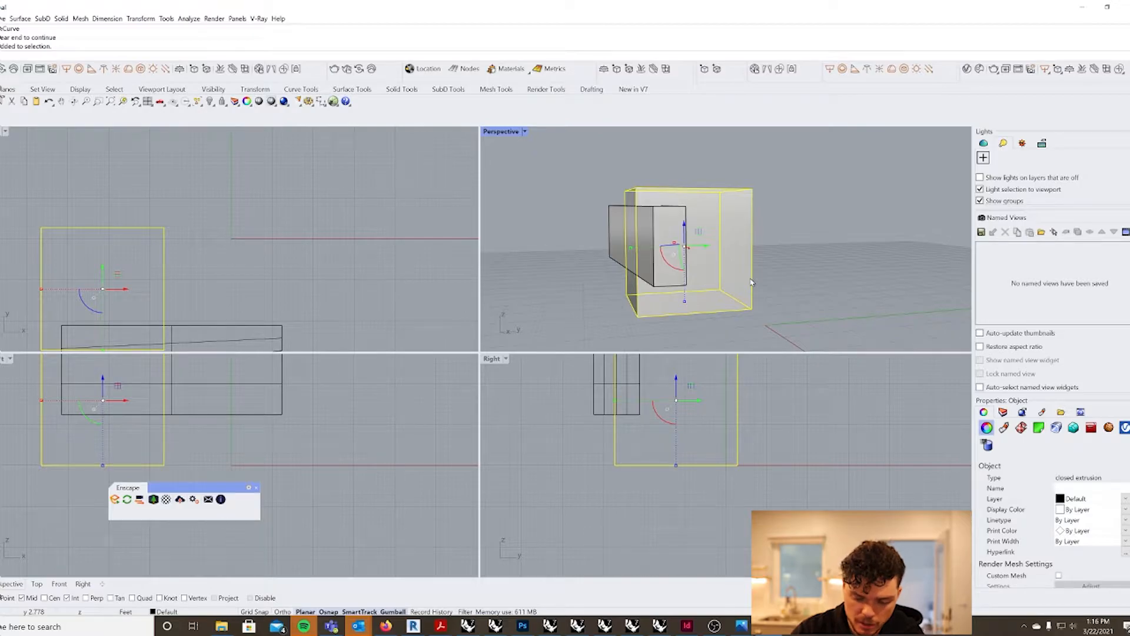
text(nt)
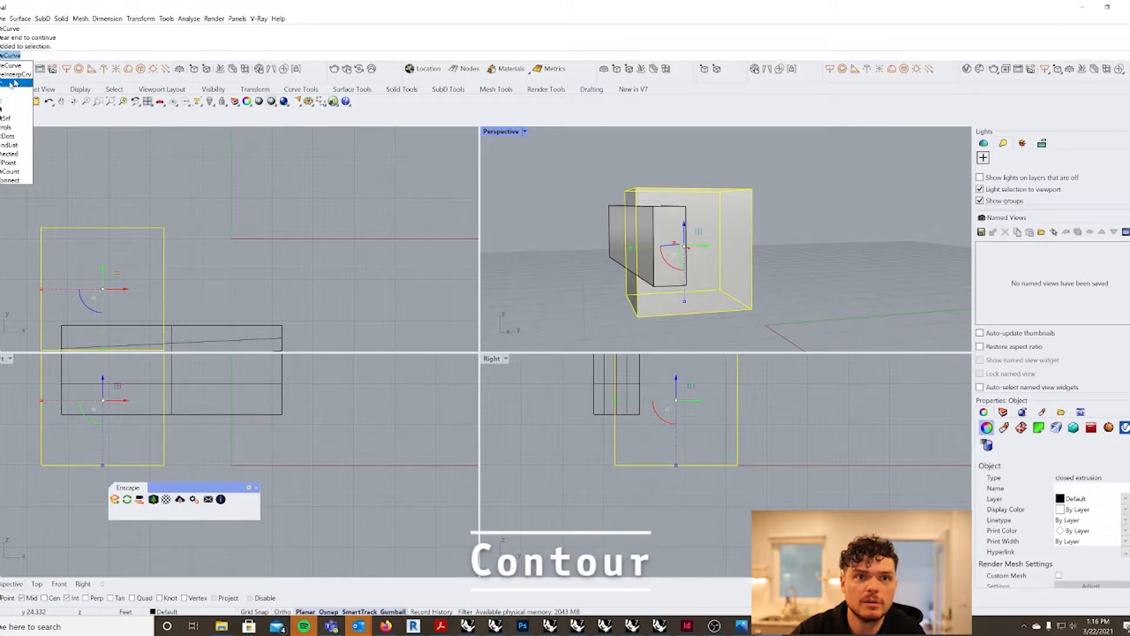
click(6, 83)
click(752, 309)
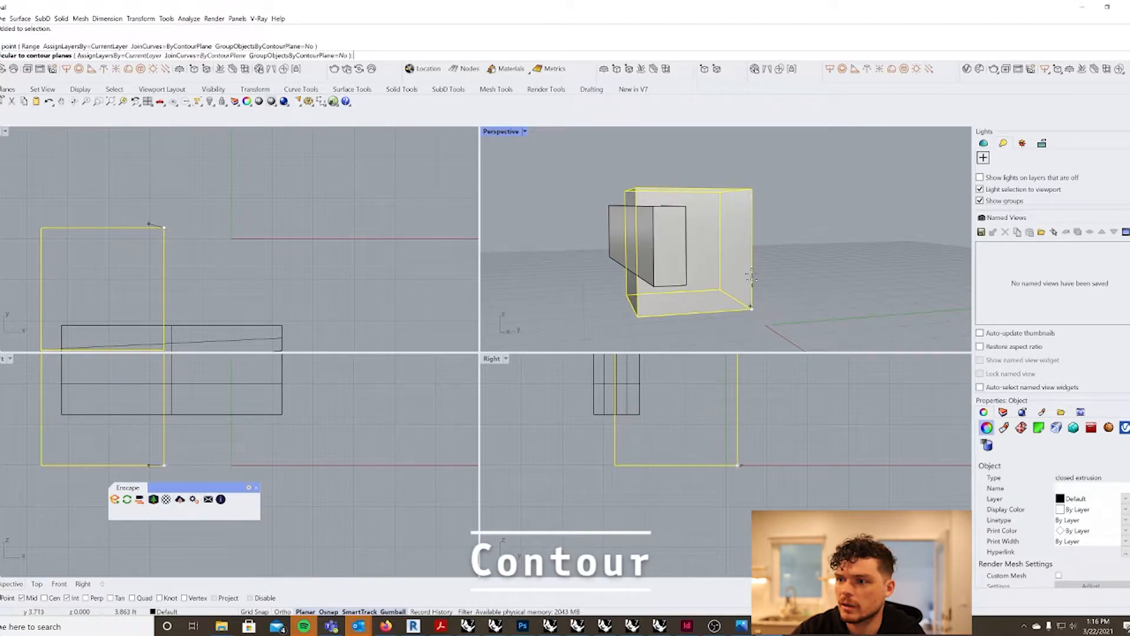
scroll(756, 470, down, 3)
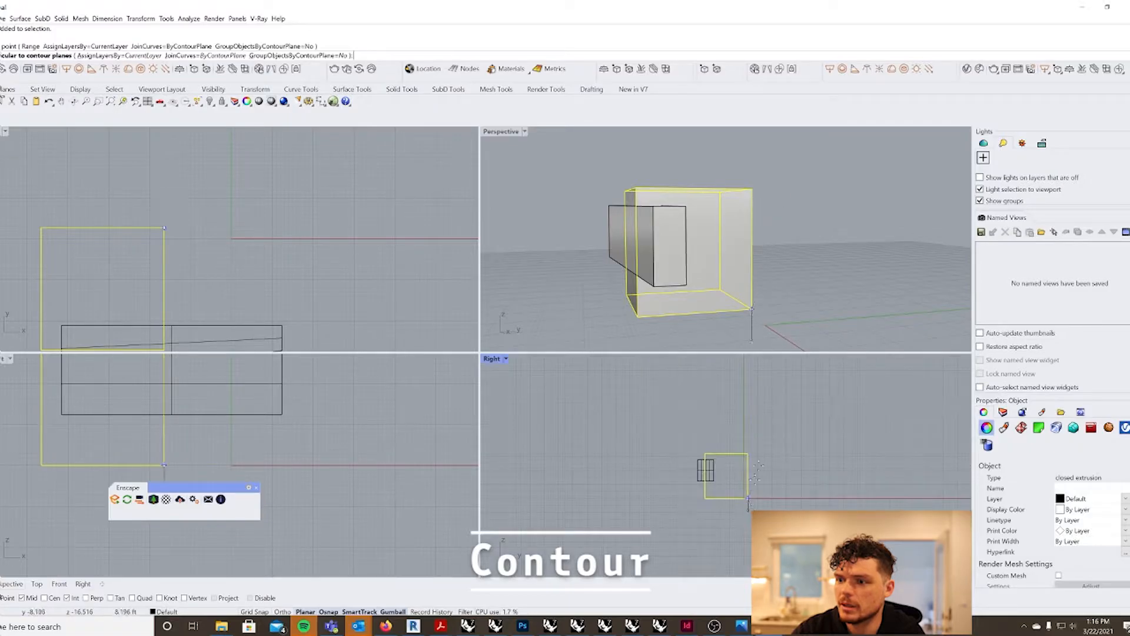
click(756, 415)
text(15.000>)
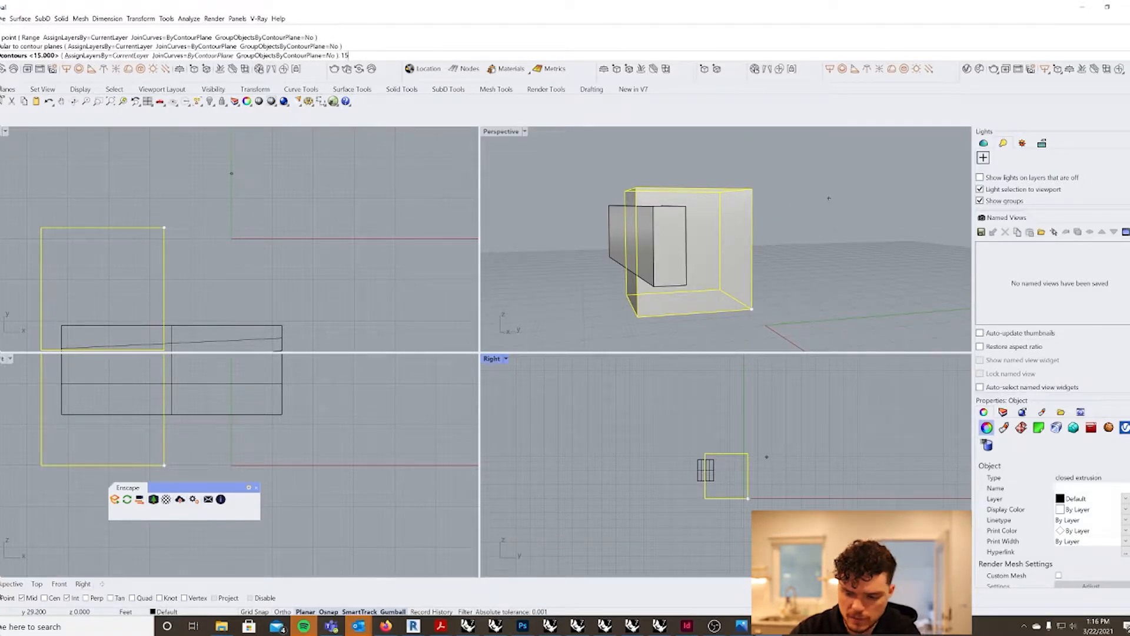
text(5)
key(Return)
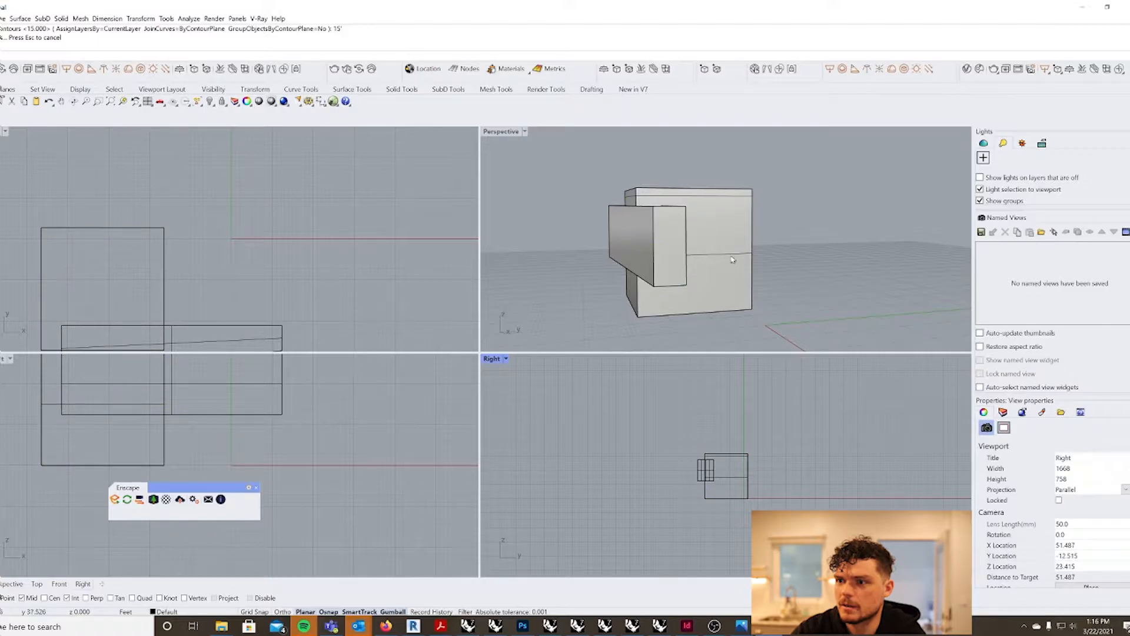
Step: Copy the box's mid-height contour curve 3' downward
click(690, 248)
drag(684, 243, 684, 250)
text(3')
key(Return)
Step: Extrude the box's mid-height contour curve 2' upward to form a floor band
click(746, 261)
click(775, 270)
mouse_move(776, 270)
right_down()
mouse_move(768, 277)
mouse_move(757, 258)
right_up()
click(742, 260)
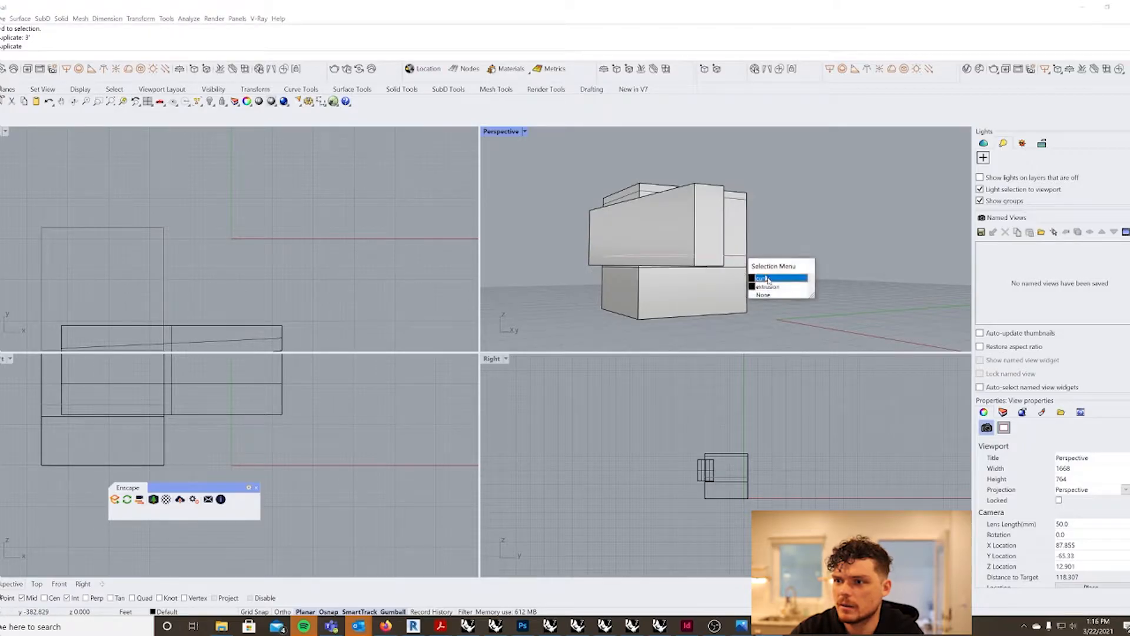
click(767, 286)
drag(674, 248, 672, 227)
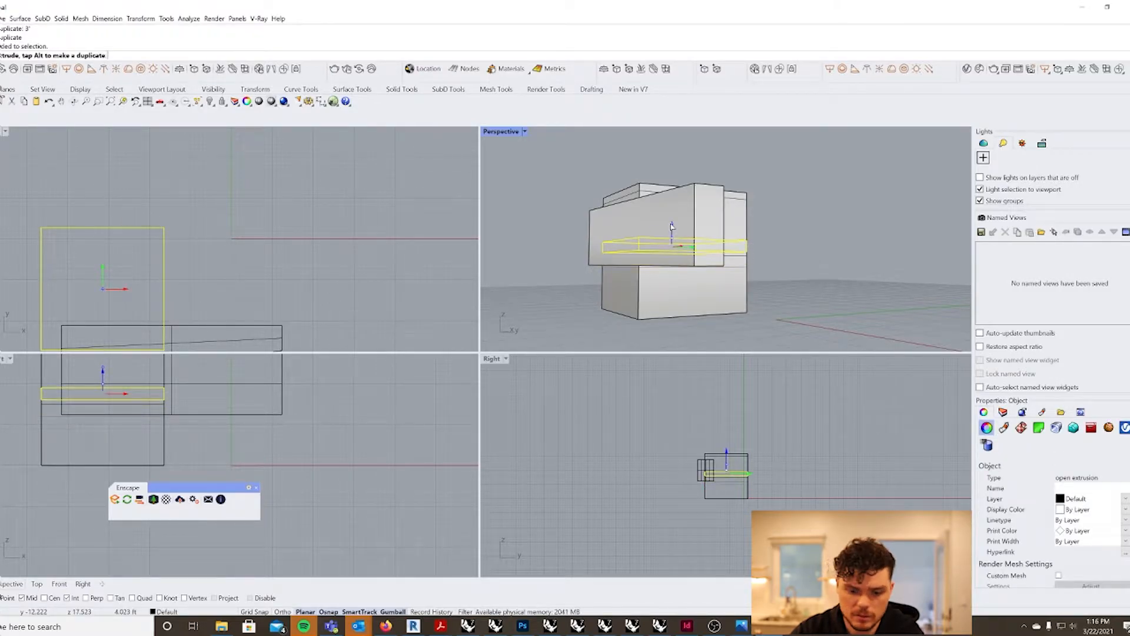
text(2')
key(Return)
click(824, 272)
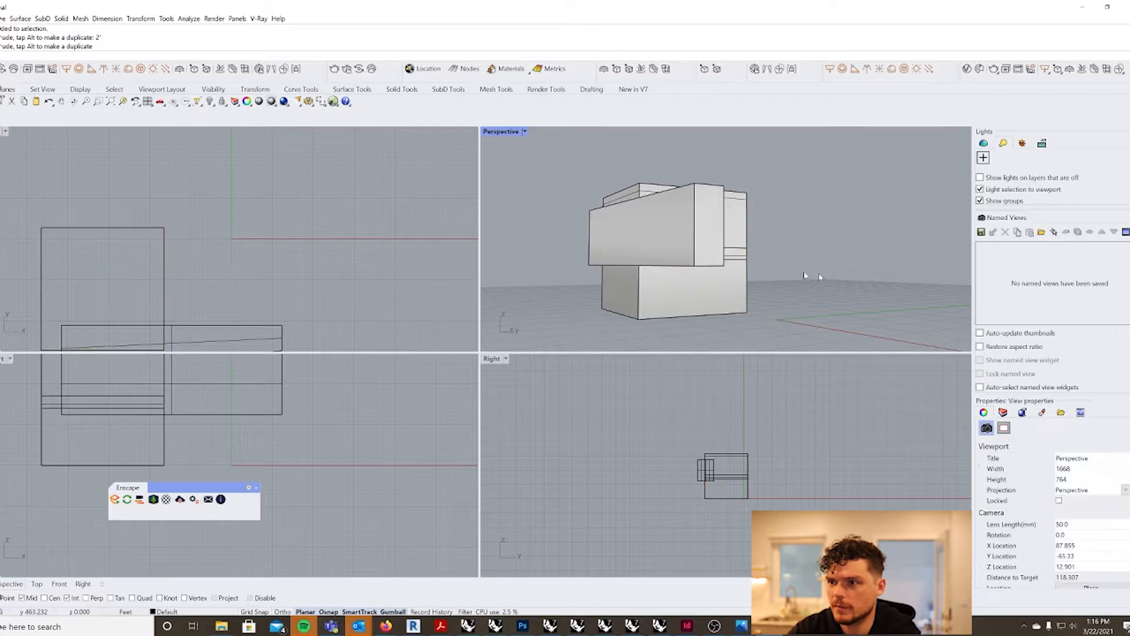
Step: Examine the floor band and the box and slanted volumes from several sides
click(740, 257)
key(Escape)
mouse_move(760, 276)
right_down()
mouse_move(797, 290)
mouse_move(745, 293)
right_up()
click(744, 292)
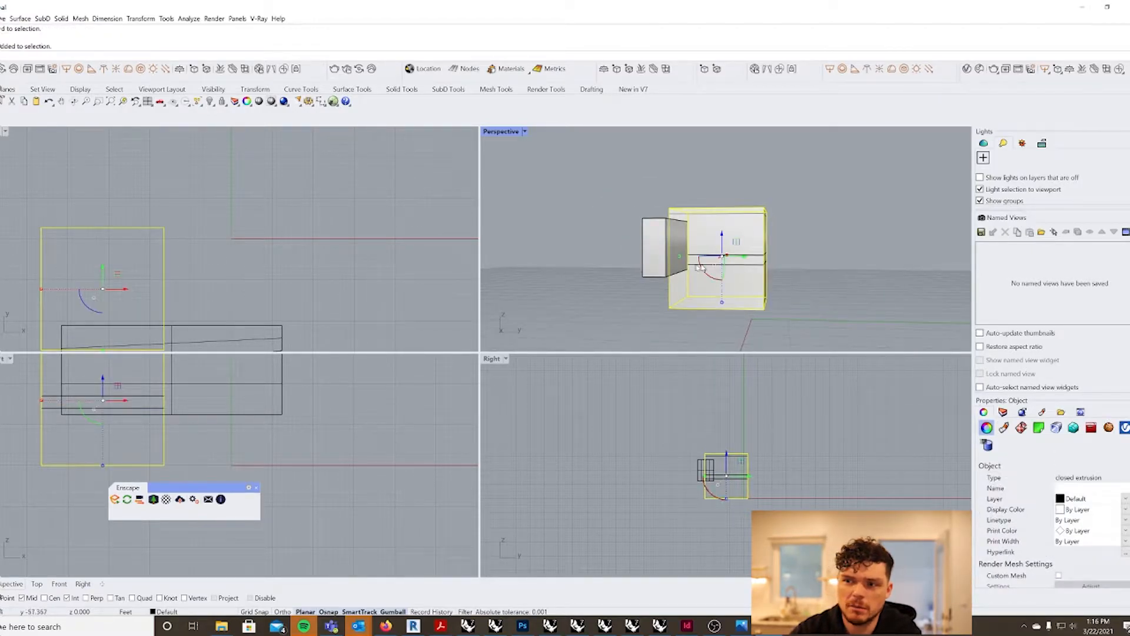
right_drag(739, 332, 781, 330)
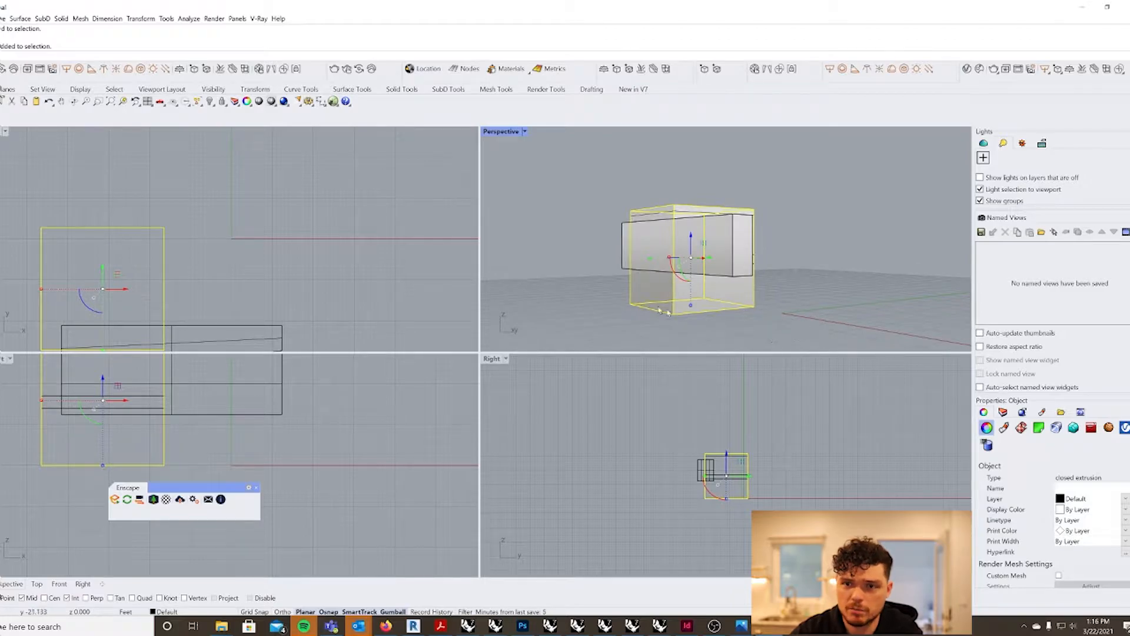
right_drag(803, 306, 794, 314)
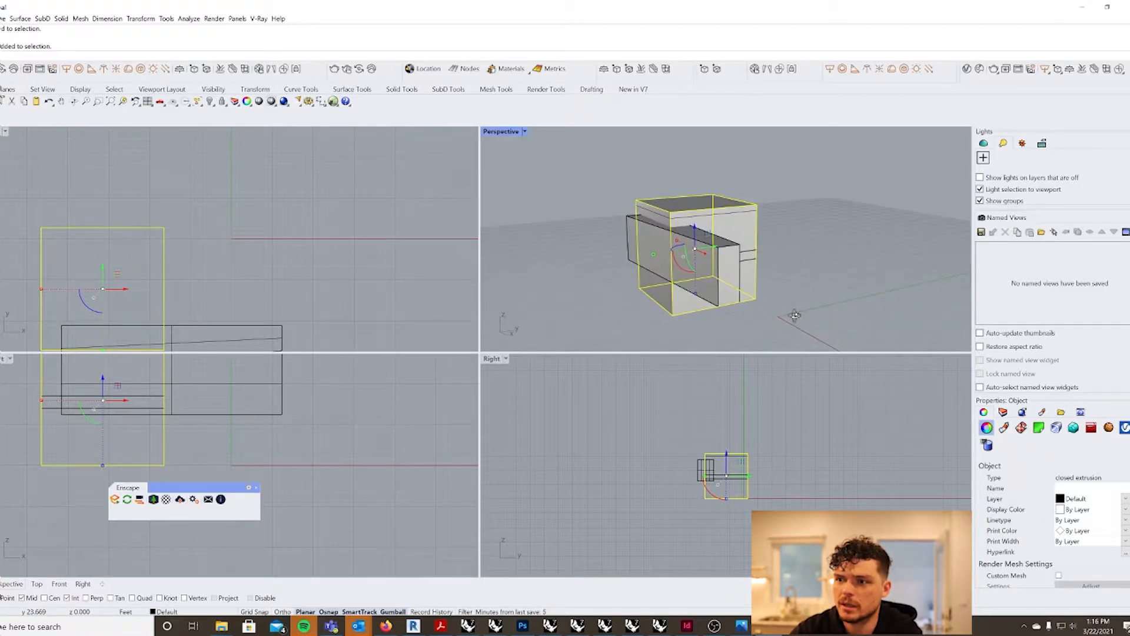
click(815, 291)
click(730, 276)
click(810, 285)
right_drag(851, 280, 819, 281)
click(744, 230)
right_drag(843, 186, 779, 248)
click(779, 323)
click(723, 271)
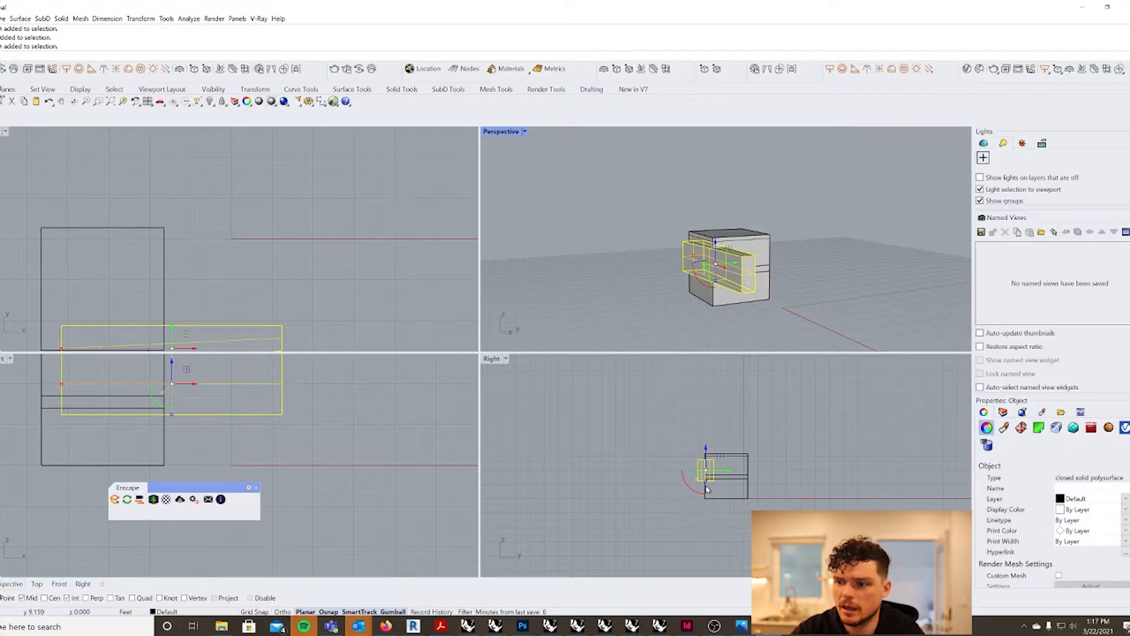
Step: Draw a small rectangle in the Top view overlapping the far end of the slanted volume
scroll(706, 489, up, 3)
scroll(302, 308, down, 8)
scroll(253, 323, up, 4)
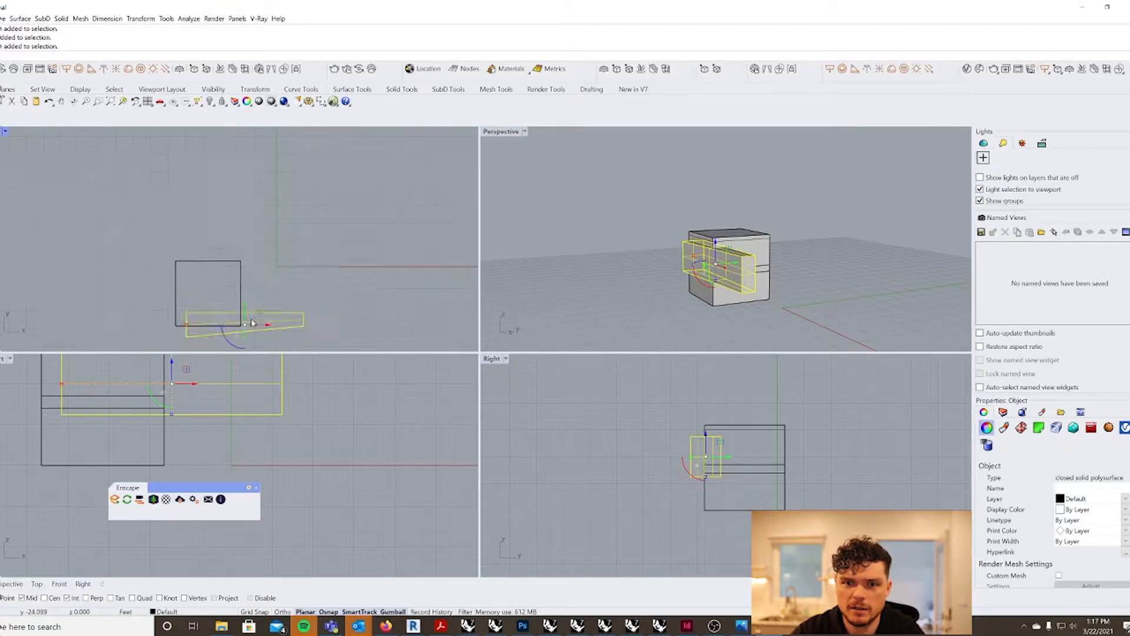
click(289, 289)
text(rectangle)
key(Return)
scroll(263, 275, down, 4)
scroll(166, 310, up, 6)
right_drag(166, 307, 186, 302)
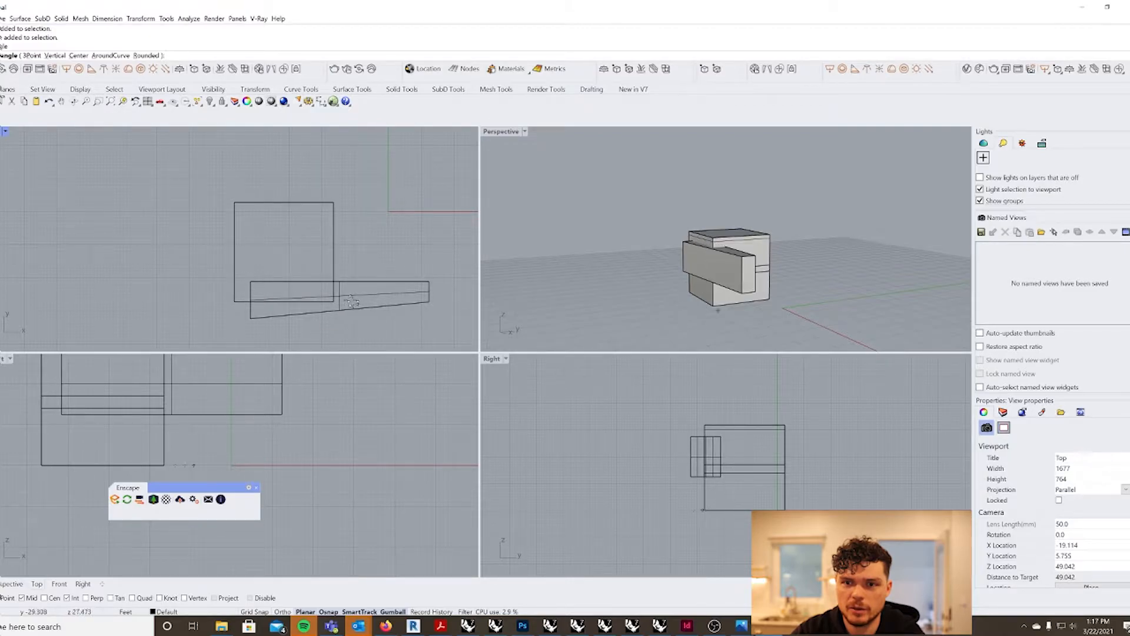
click(389, 261)
click(418, 291)
click(418, 277)
Step: Extrude the small rectangle upward past the box's roof and cap it into a closed tower
drag(750, 305, 751, 197)
click(669, 199)
right_drag(775, 277, 700, 254)
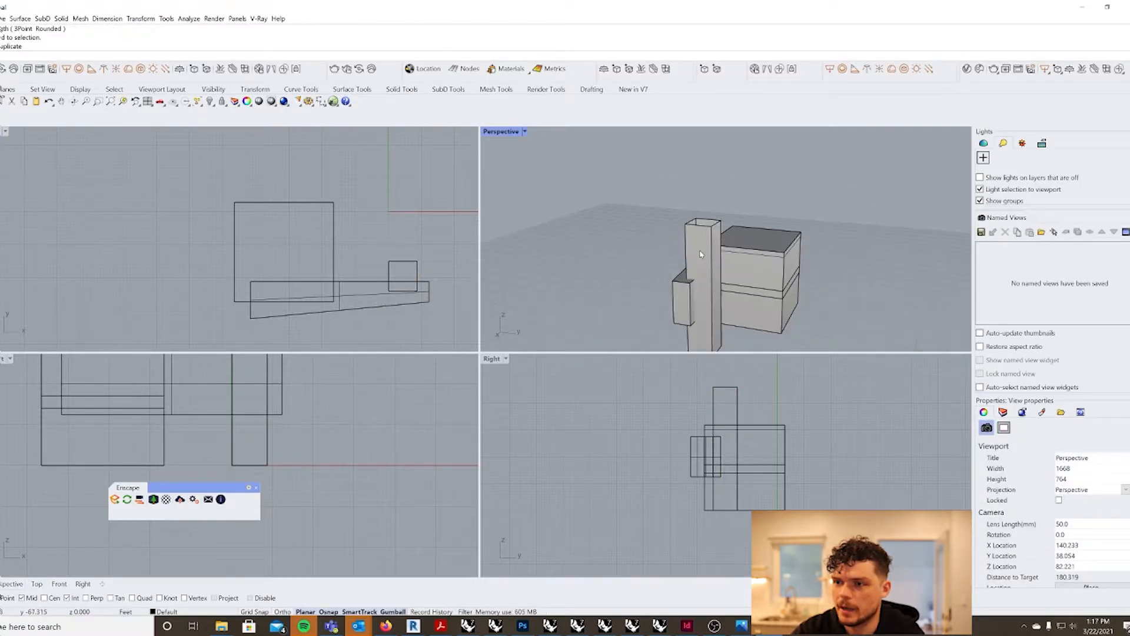
click(701, 255)
text(cap)
key(Return)
click(757, 219)
right_drag(757, 219, 743, 250)
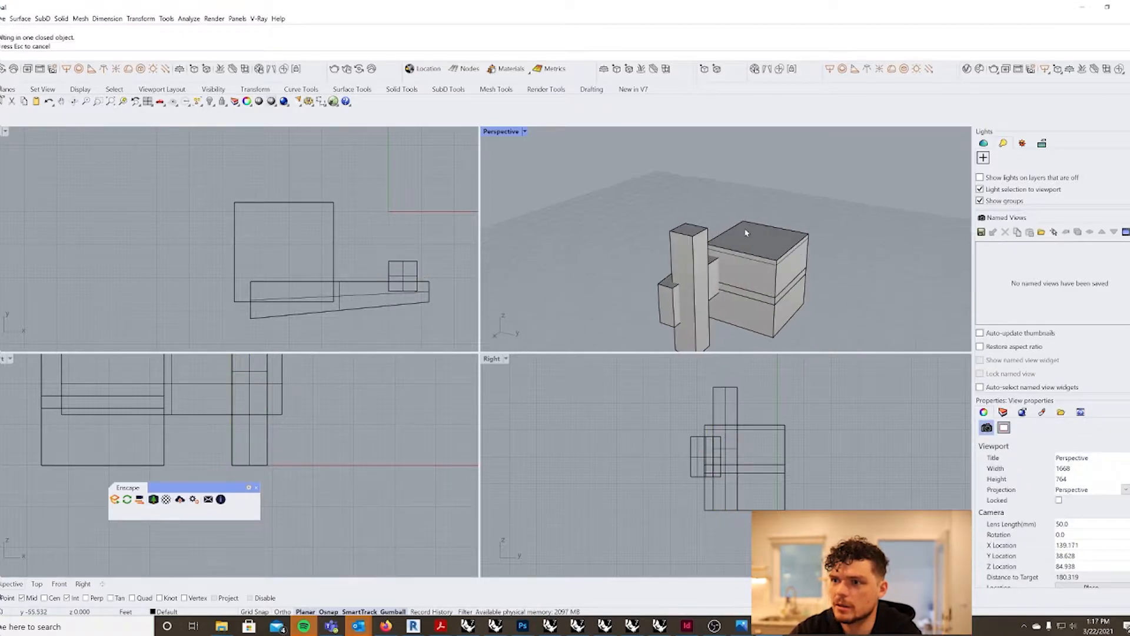
Step: Scale the tower's top face inward uniformly so that all four sides taper
scroll(685, 228, up, 4)
ctrl+shift+click(695, 236)
scroll(686, 236, up, 3)
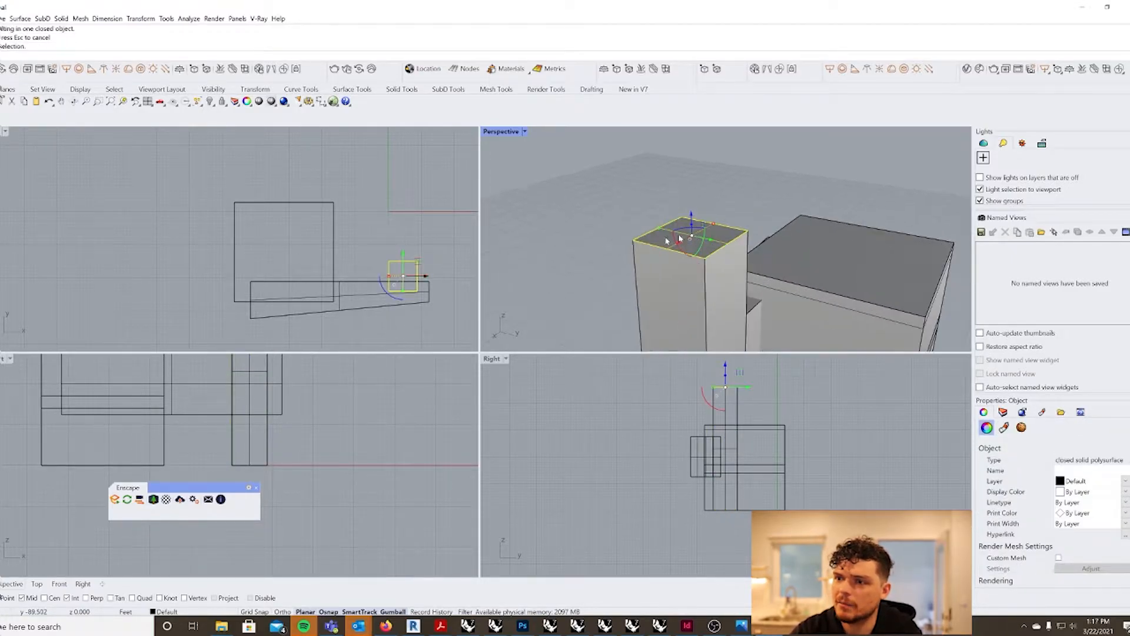
shift+drag(677, 233, 676, 236)
right_drag(677, 236, 694, 256)
scroll(727, 270, down, 4)
click(818, 281)
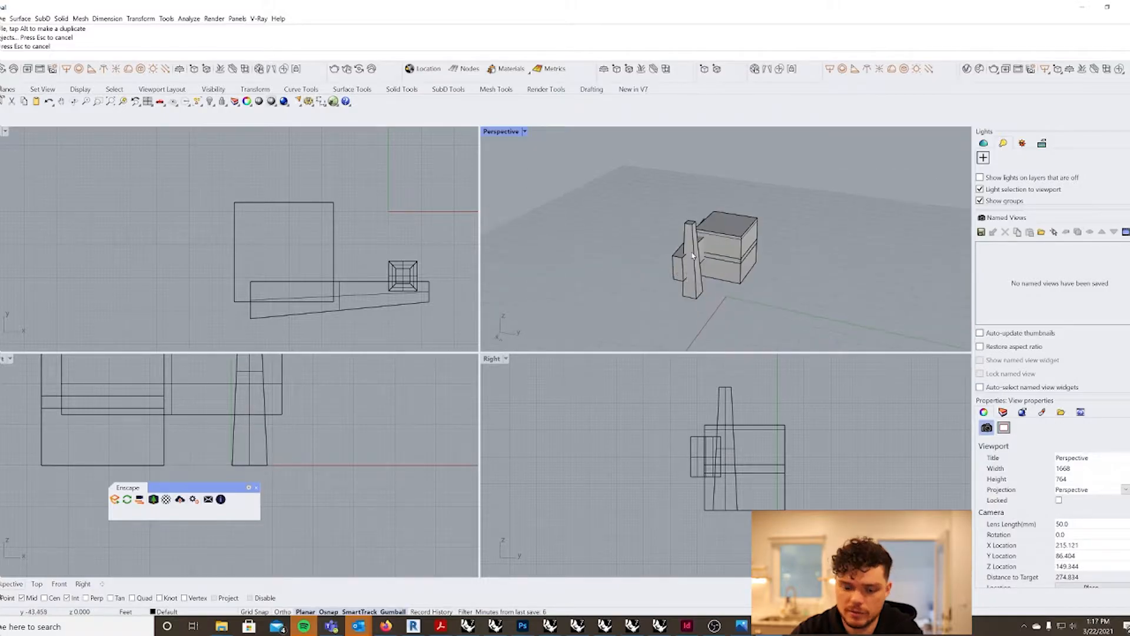
Step: Undo the uniform taper and scale the tower's top face inward in the Y direction only
scroll(693, 227, up, 5)
scroll(691, 226, up, 2)
ctrl+shift+click(683, 224)
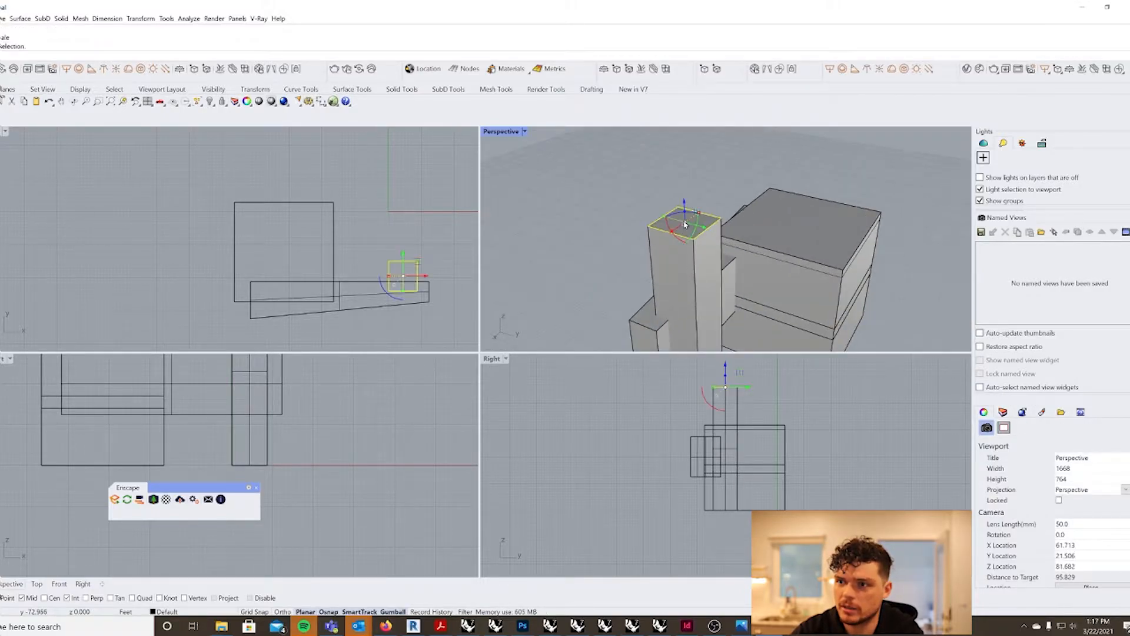
drag(665, 219, 675, 224)
key(ctrl+z)
ctrl+shift+click(684, 224)
click(628, 235)
Step: Scale the tower's top face outward in the X direction so the tower widens toward its top
scroll(628, 235, down, 3)
right_drag(628, 235, 705, 218)
scroll(704, 217, down, 5)
right_drag(759, 278, 691, 307)
scroll(688, 220, up, 6)
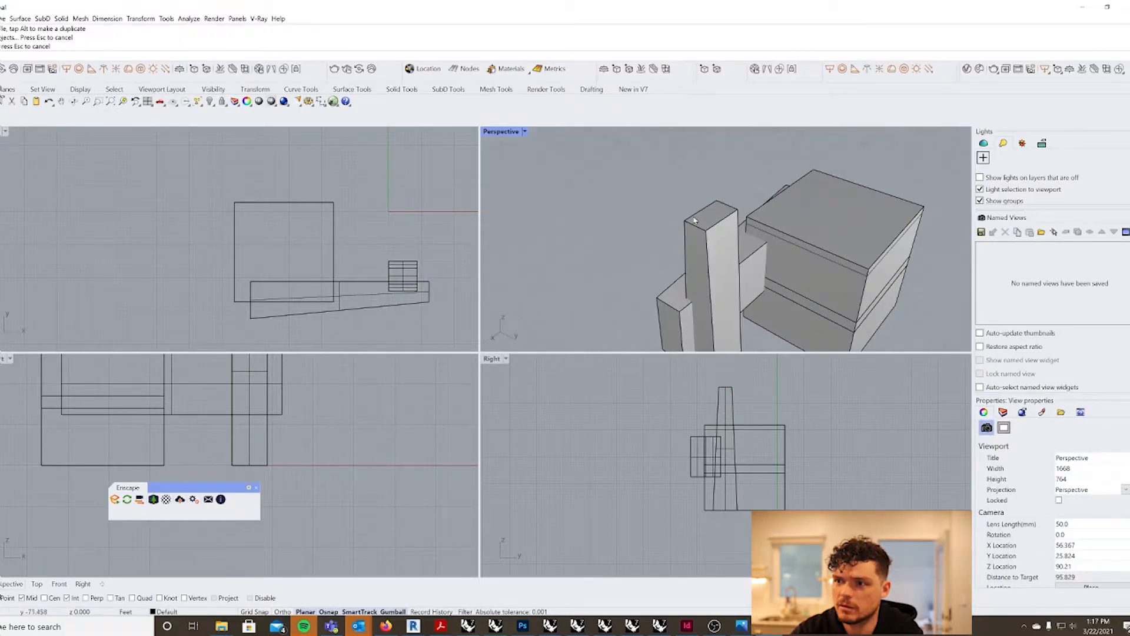
ctrl+shift+click(701, 216)
drag(699, 211, 738, 200)
Step: Examine the flared tower and its intersection with the slanted volume from several sides
scroll(727, 205, up, 5)
scroll(736, 249, down, 3)
right_drag(738, 249, 832, 215)
scroll(743, 221, down, 4)
right_drag(778, 249, 715, 255)
click(680, 313)
right_drag(681, 313, 719, 311)
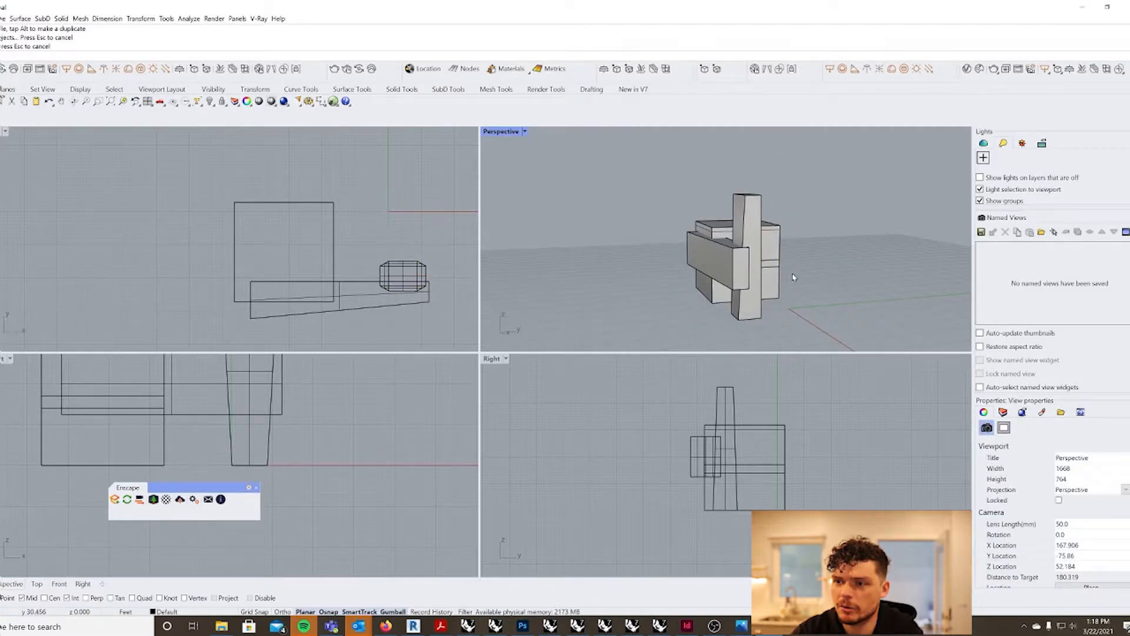
right_drag(772, 266, 799, 253)
scroll(788, 316, up, 2)
right_drag(785, 323, 780, 337)
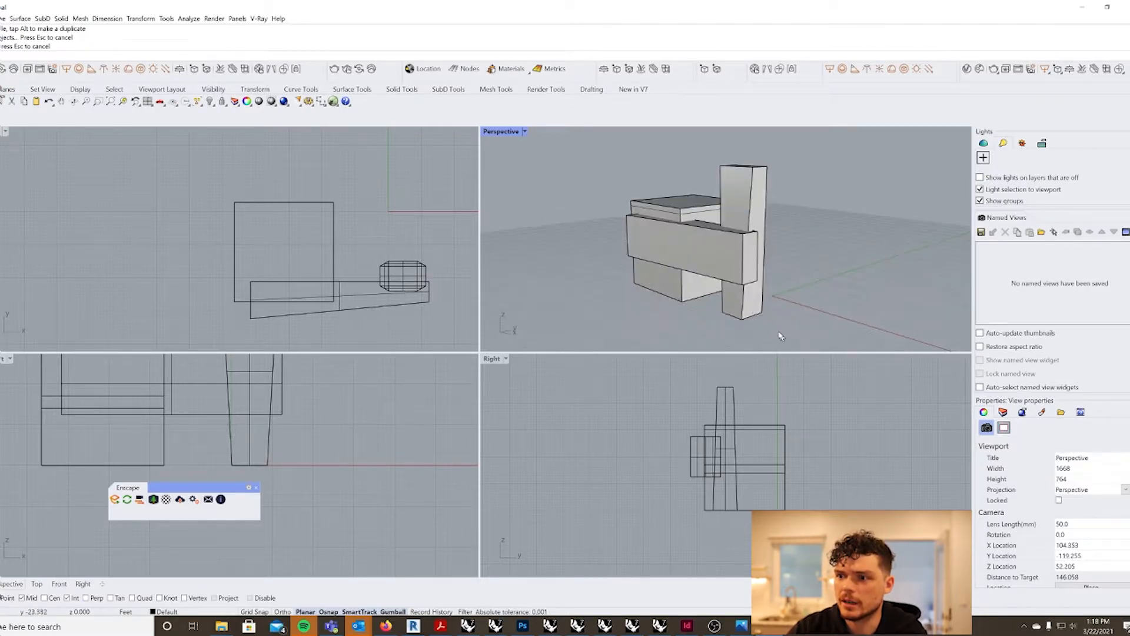
scroll(807, 301, down, 8)
scroll(666, 294, up, 3)
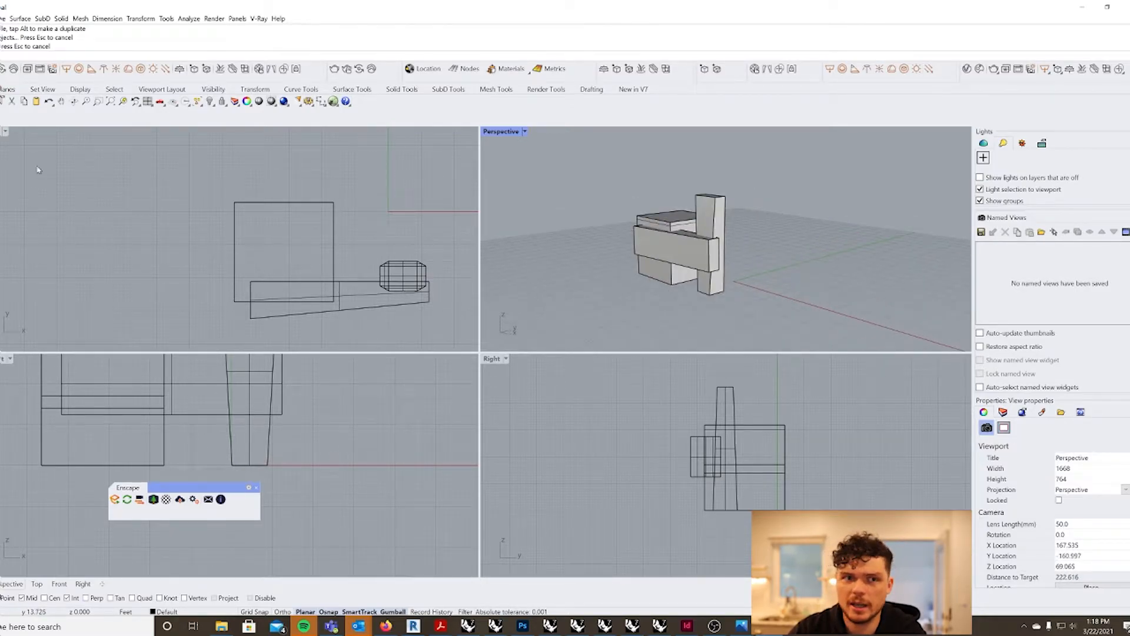
Step: Draw a ground line along the box's front base edge and lengthen it far beyond the building
click(0, 147)
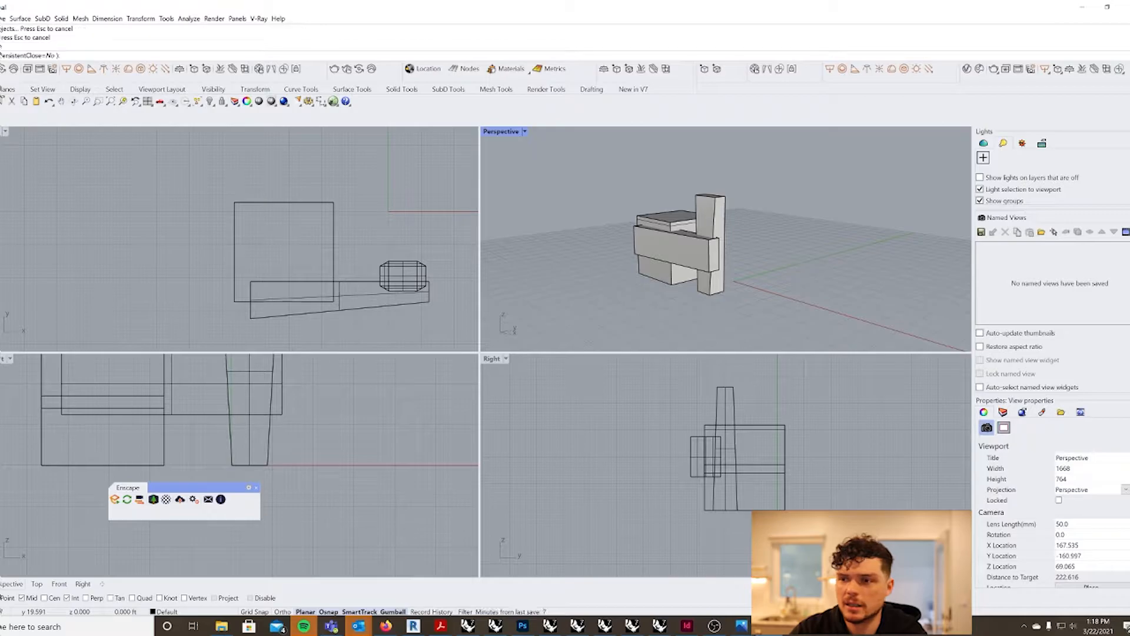
click(638, 272)
click(665, 282)
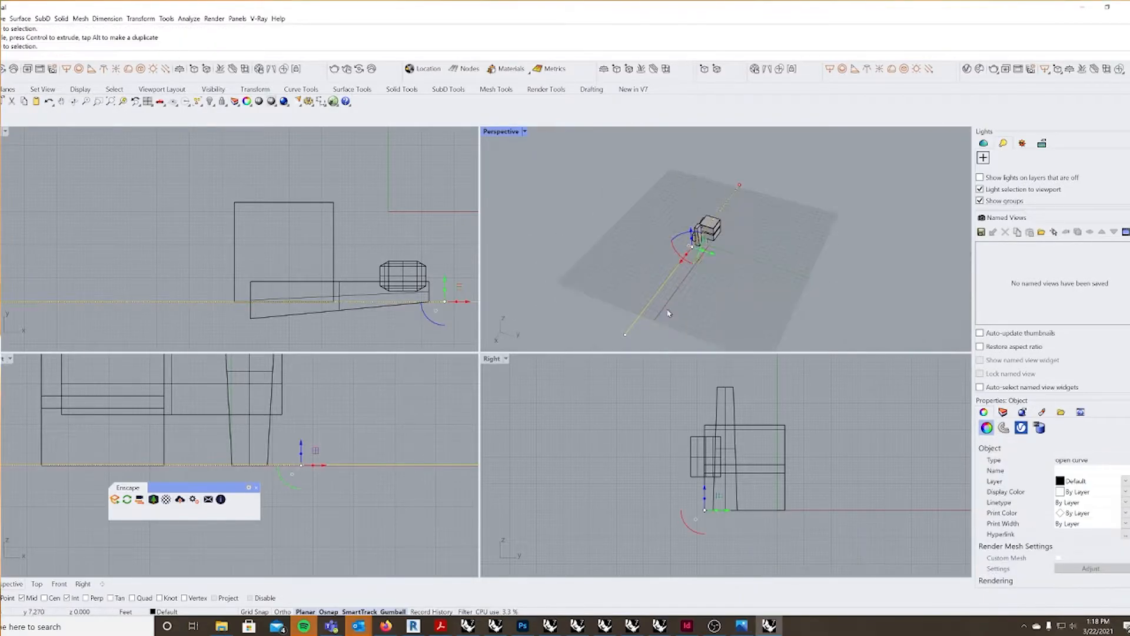
right_drag(666, 310, 708, 237)
scroll(708, 237, up, 5)
key(ctrl+z)
click(732, 269)
text(offsetsrf)
key(Return)
key(Escape)
Step: Offset the long ground line to create a parallel line in front of the building
click(741, 272)
text(offset)
key(Return)
click(694, 281)
click(730, 274)
key(Return)
click(664, 303)
Step: Make a perpendicular copy of the parallel ground lines so that two streets cross beside the tower
right_drag(694, 283, 764, 307)
click(765, 294)
drag(715, 267, 742, 273)
click(765, 294)
mouse_move(765, 294)
right_down()
mouse_move(759, 250)
mouse_move(770, 282)
right_up()
click(756, 338)
click(757, 248)
Step: Create a planar ground surface under the massing and adjust the street curves across it
text(planarsrf)
key(Return)
text(selcrv)
key(Return)
drag(615, 320, 491, 188)
scroll(665, 259, up, 5)
scroll(647, 270, down, 5)
drag(653, 288, 607, 307)
click(612, 318)
scroll(709, 258, up, 7)
right_drag(724, 317, 700, 266)
scroll(703, 273, up, 4)
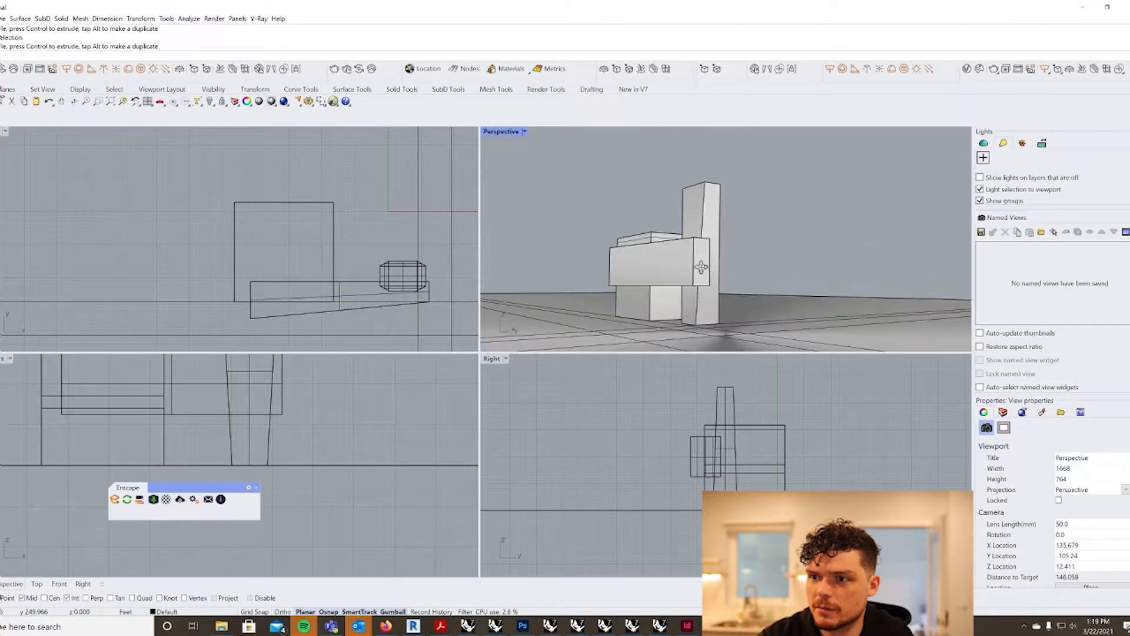
Step: Select the slanted volume and look over its material options and the model's materials list
click(668, 238)
click(605, 210)
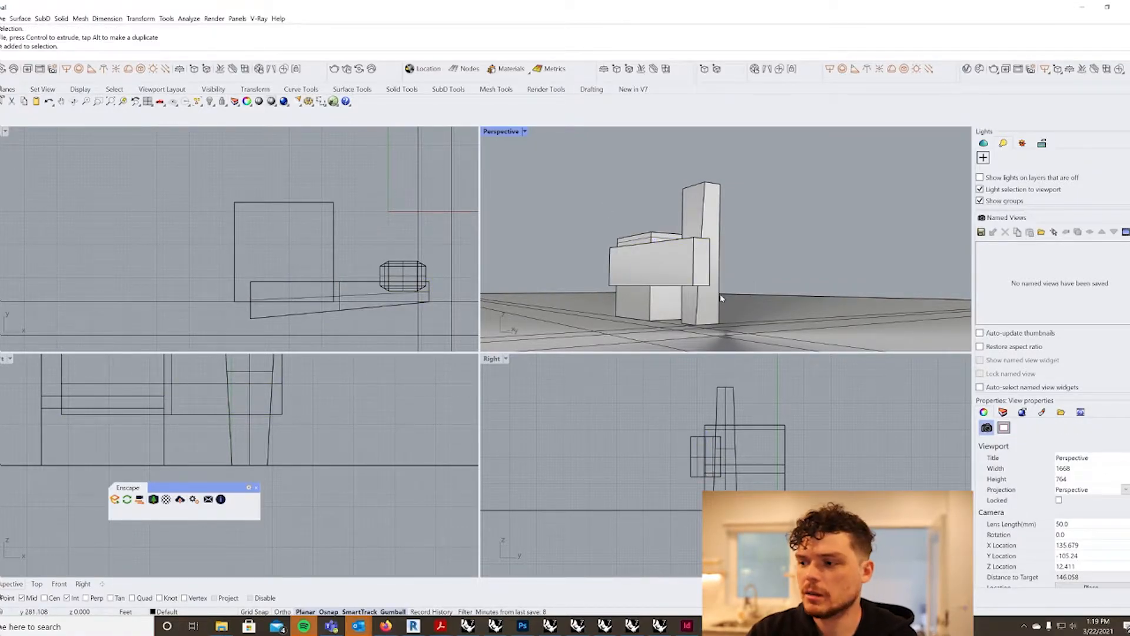
click(678, 269)
key(Escape)
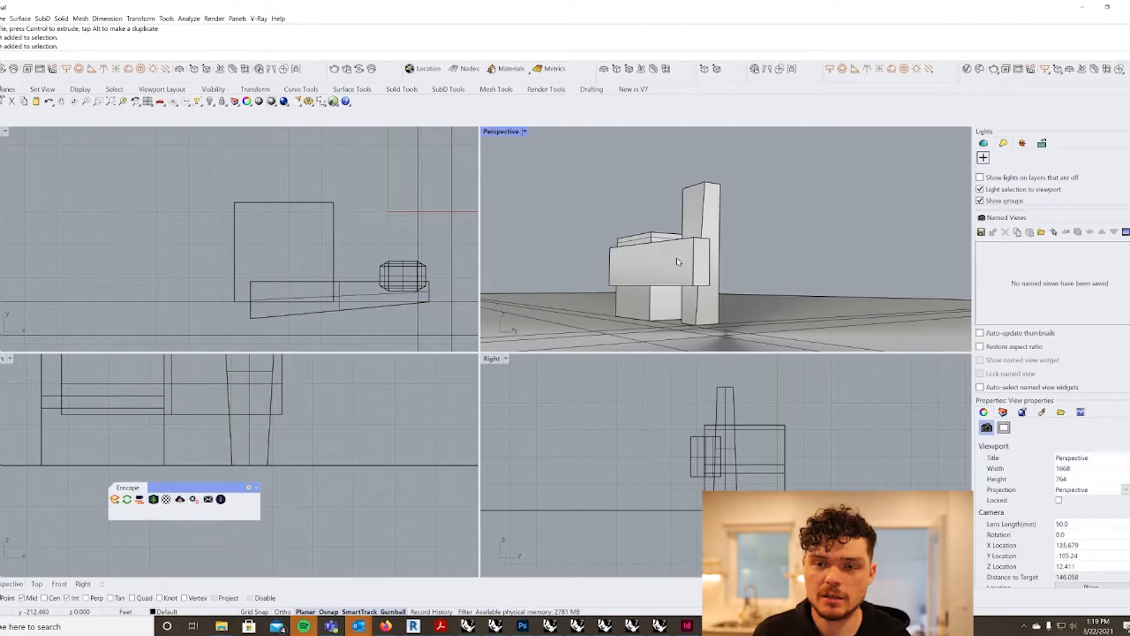
click(678, 262)
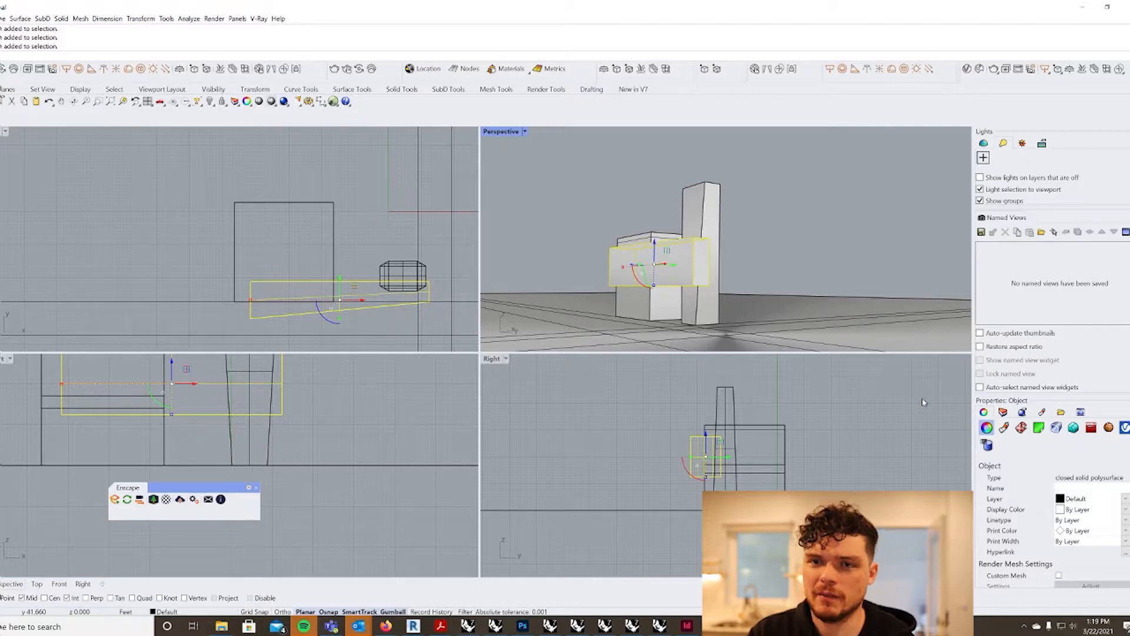
click(1004, 429)
click(1064, 488)
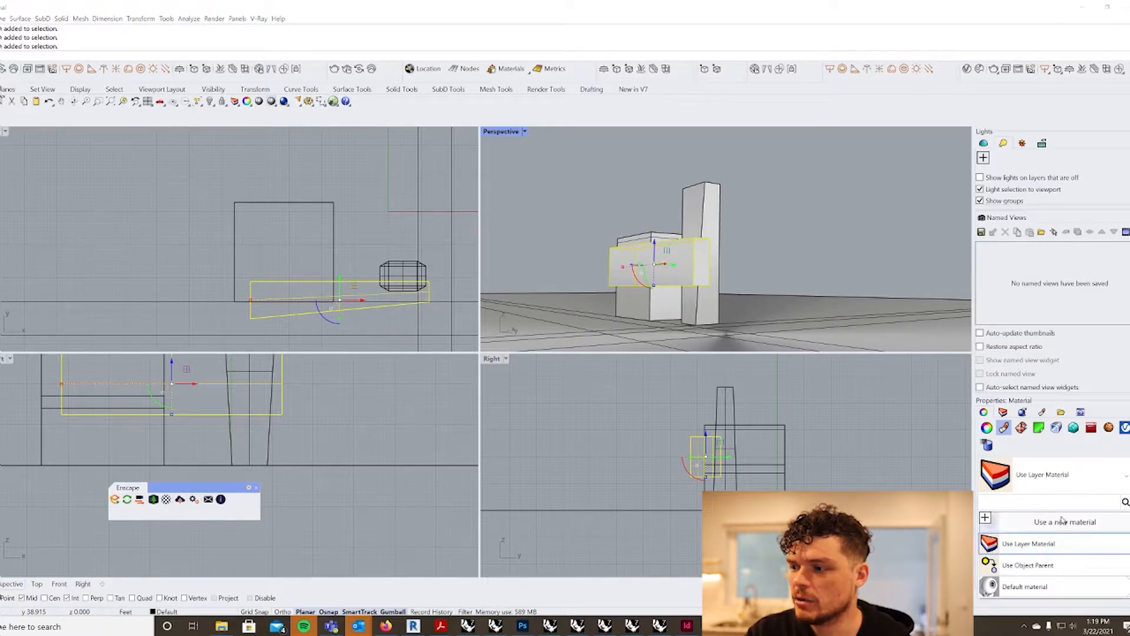
click(848, 210)
click(680, 262)
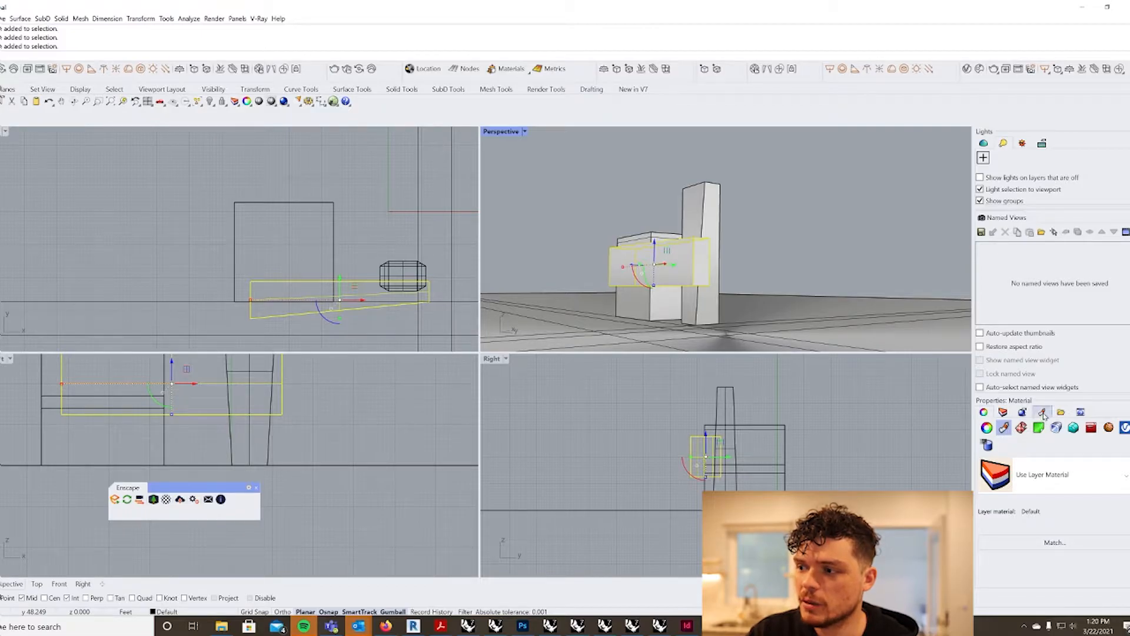
click(1042, 412)
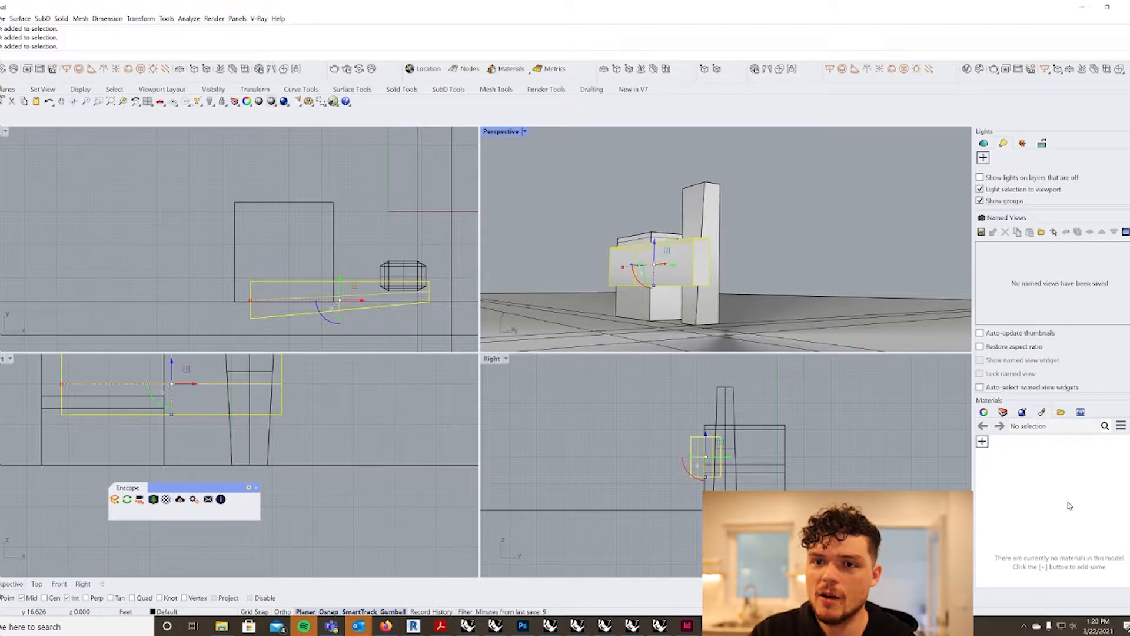
click(815, 257)
click(691, 268)
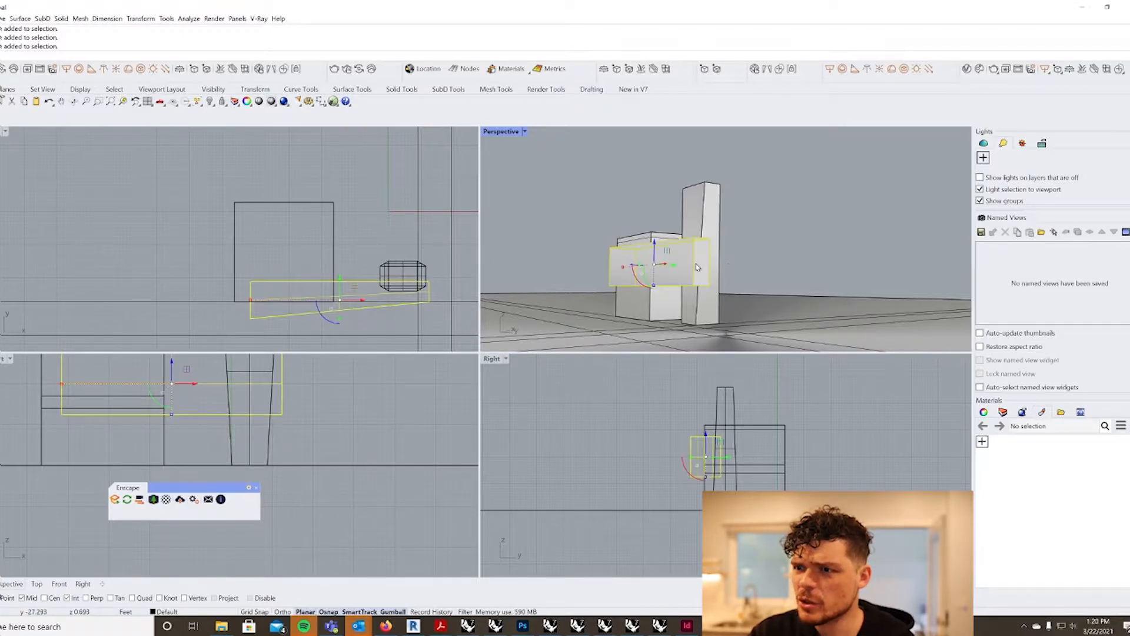
Step: Assign a new Custom material named Public to the slanted volume
click(984, 413)
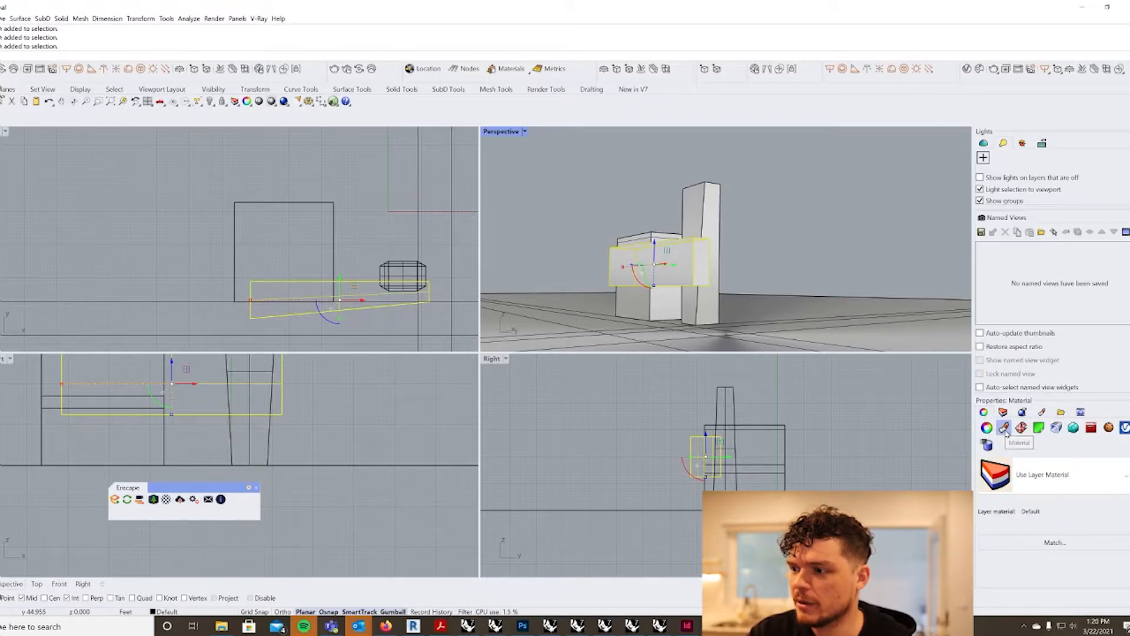
click(1028, 478)
click(1040, 523)
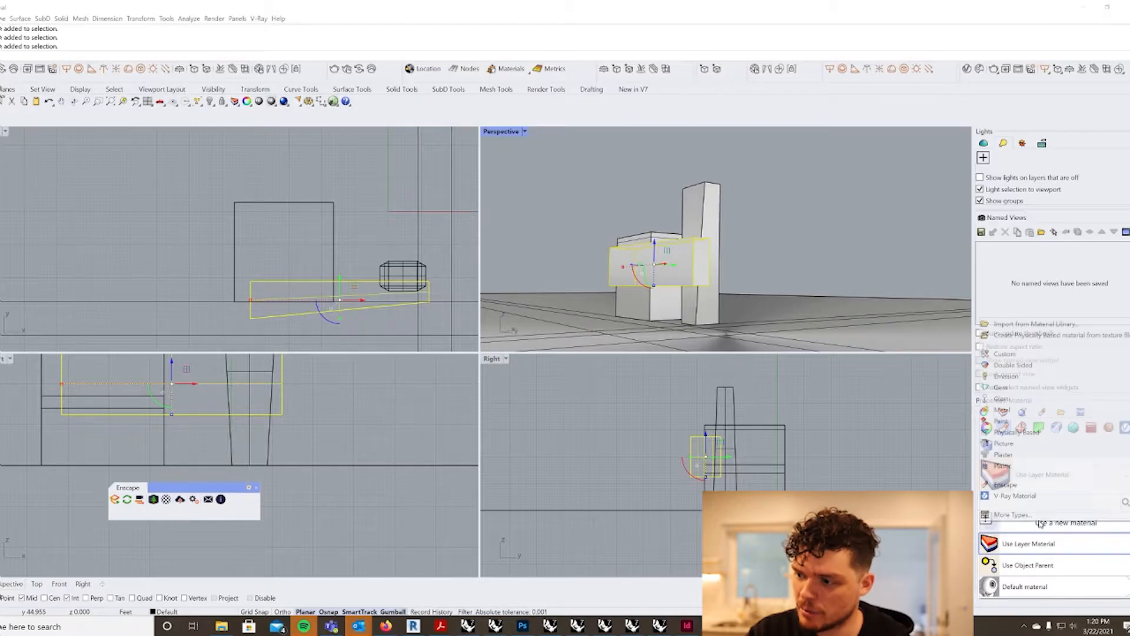
click(1028, 358)
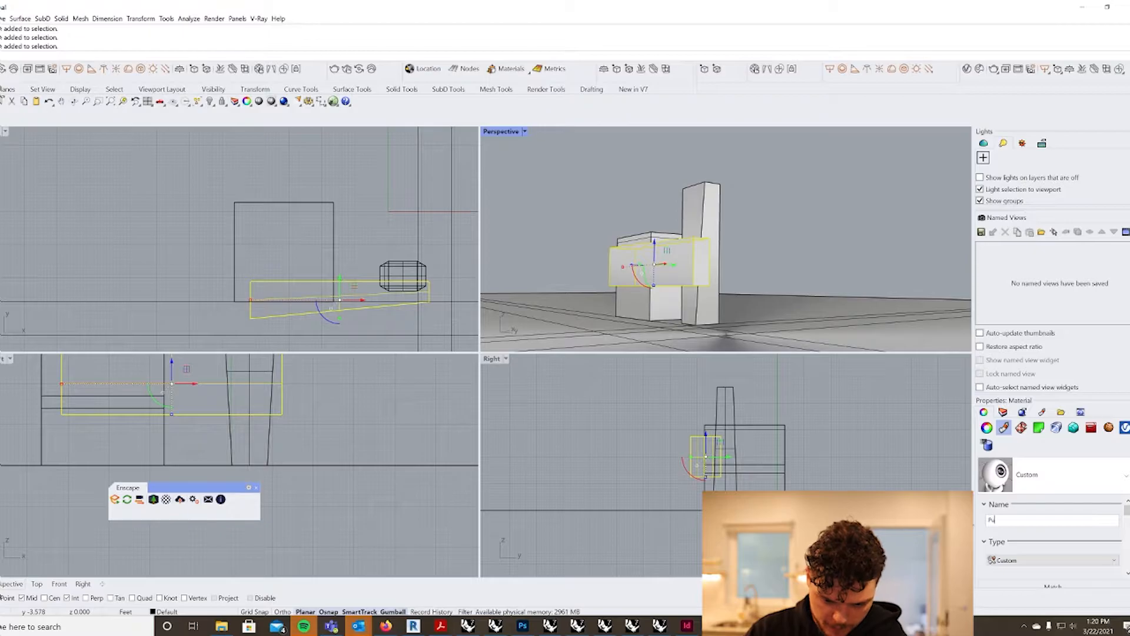
text(c)
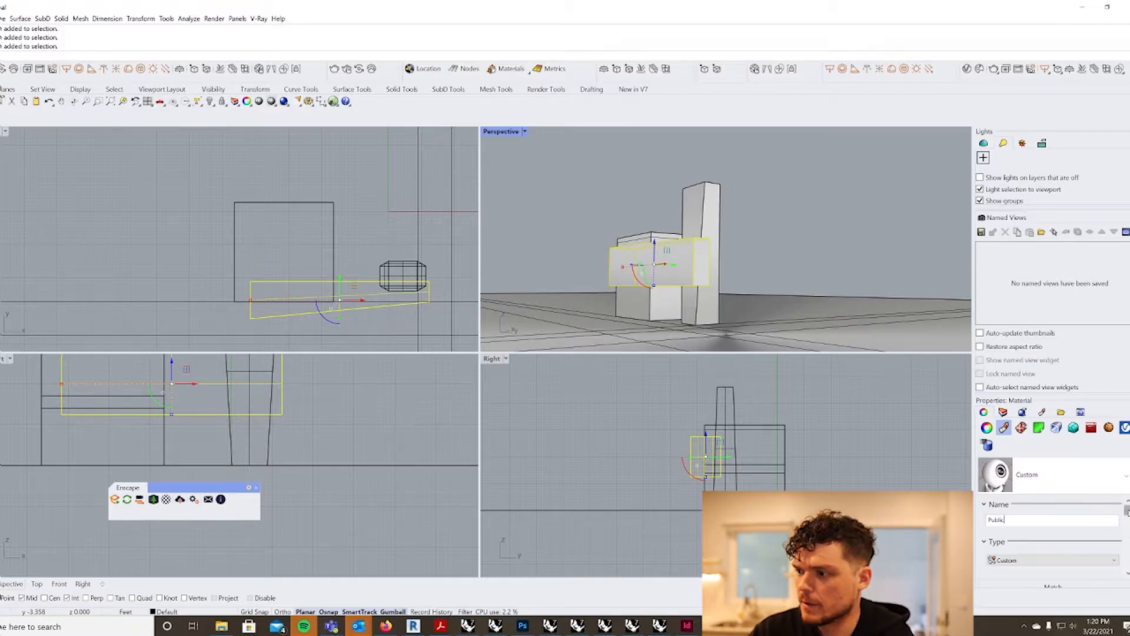
Step: Close Named Views and enlarge the material properties area to show all of the Public material's settings
click(1127, 509)
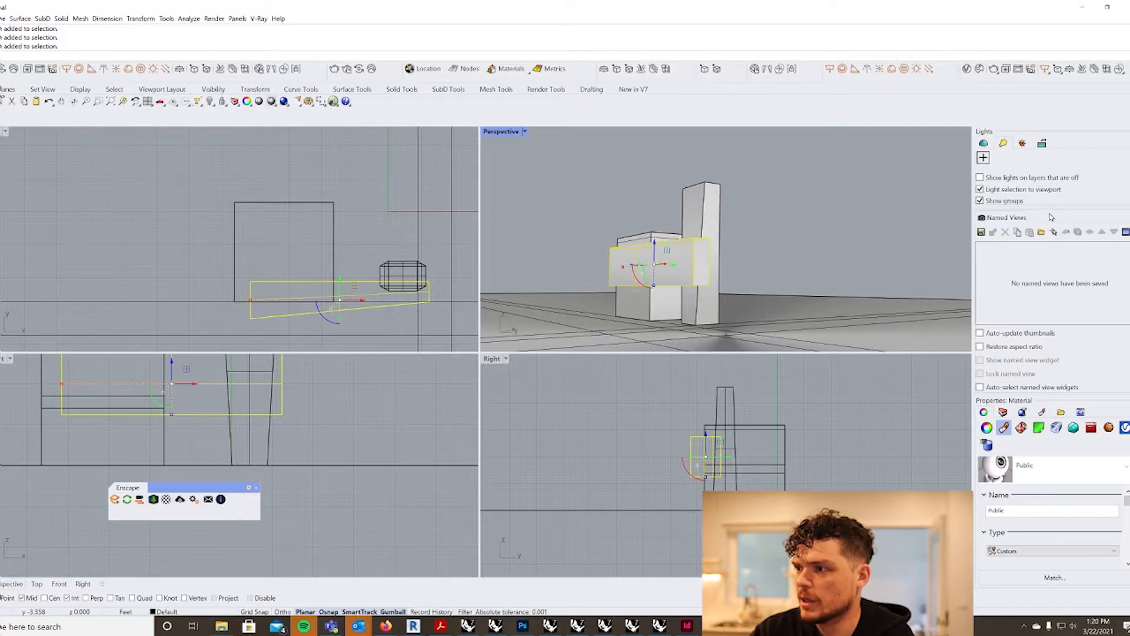
drag(1013, 212, 881, 171)
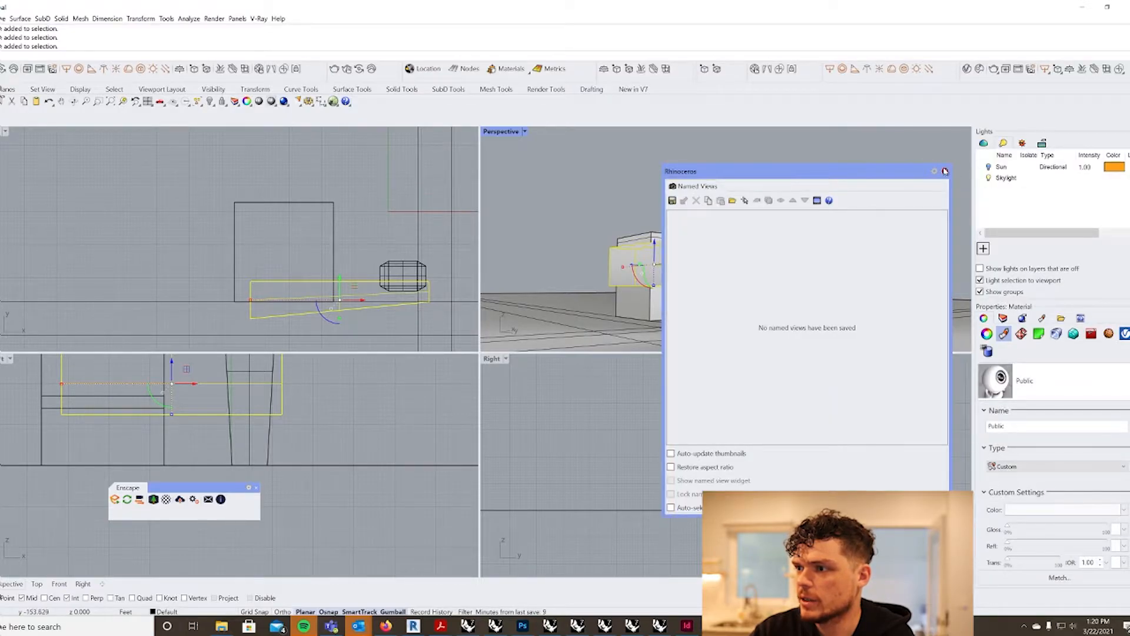
click(946, 171)
drag(1051, 302, 1049, 191)
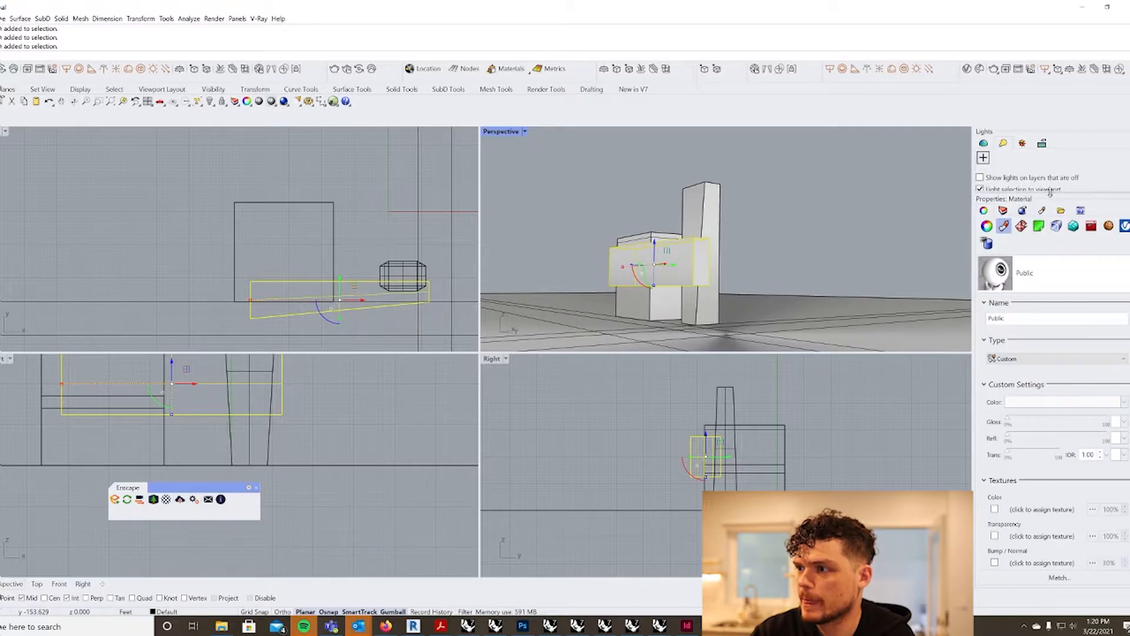
Step: Try blue and tan hues for the Public material and set its color to a light tan
click(1034, 403)
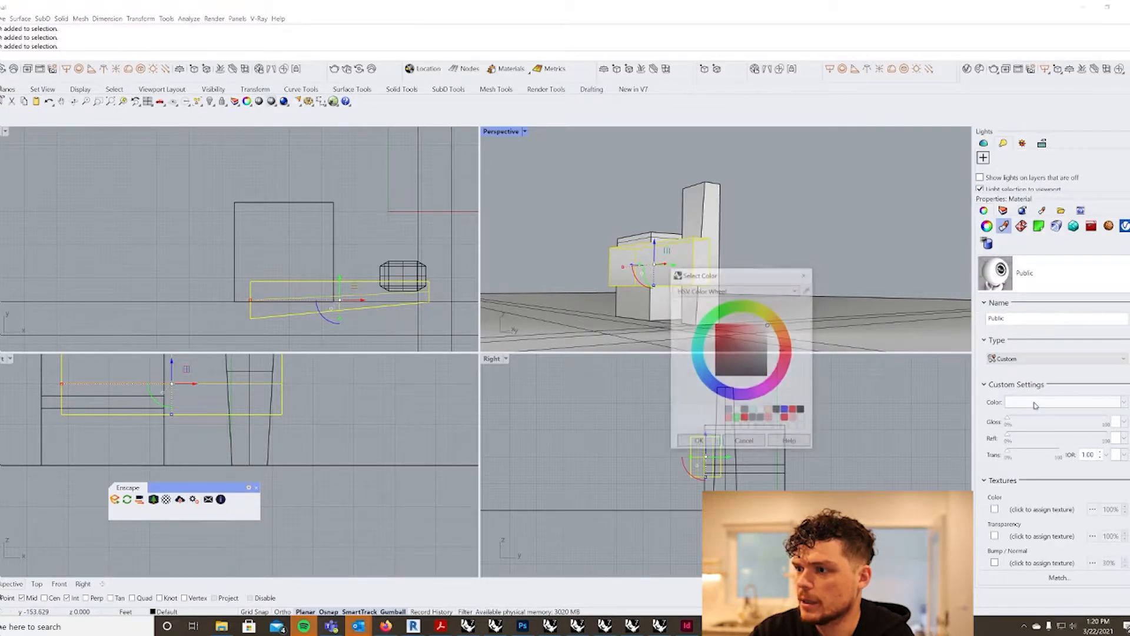
mouse_move(701, 358)
mouse_down()
mouse_move(705, 370)
mouse_move(758, 321)
mouse_up()
drag(693, 369, 698, 378)
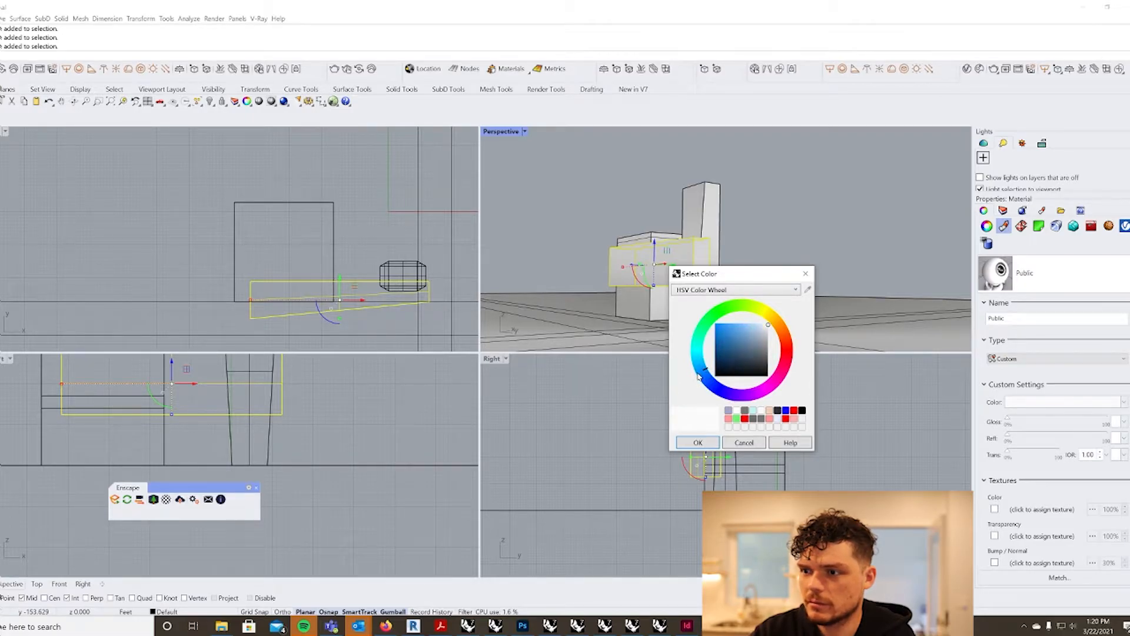
click(760, 326)
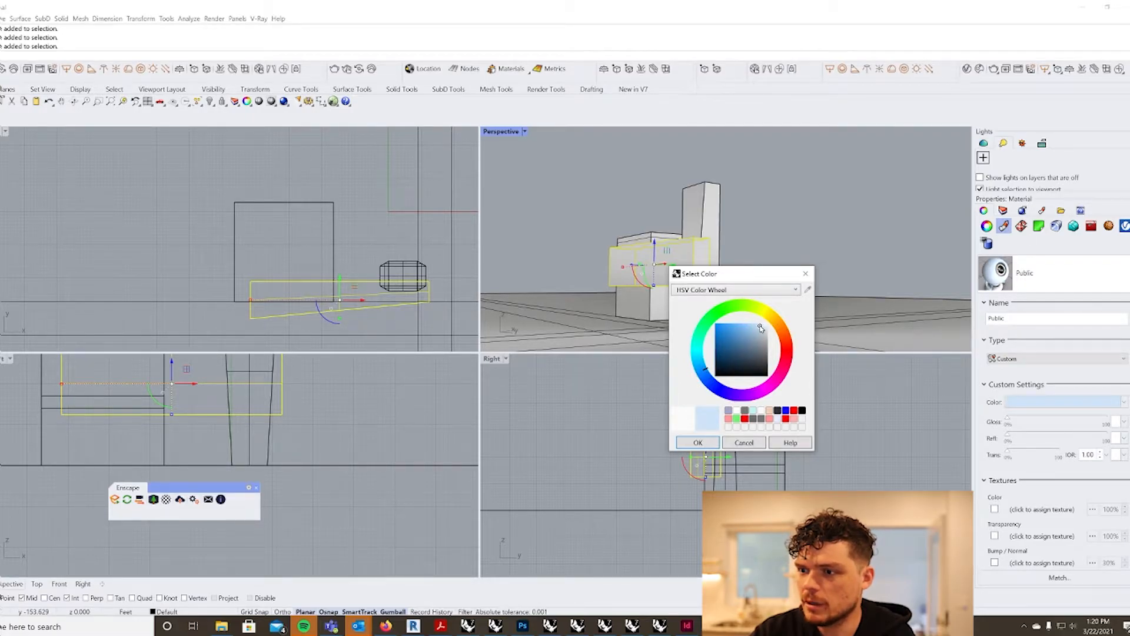
click(782, 328)
click(756, 329)
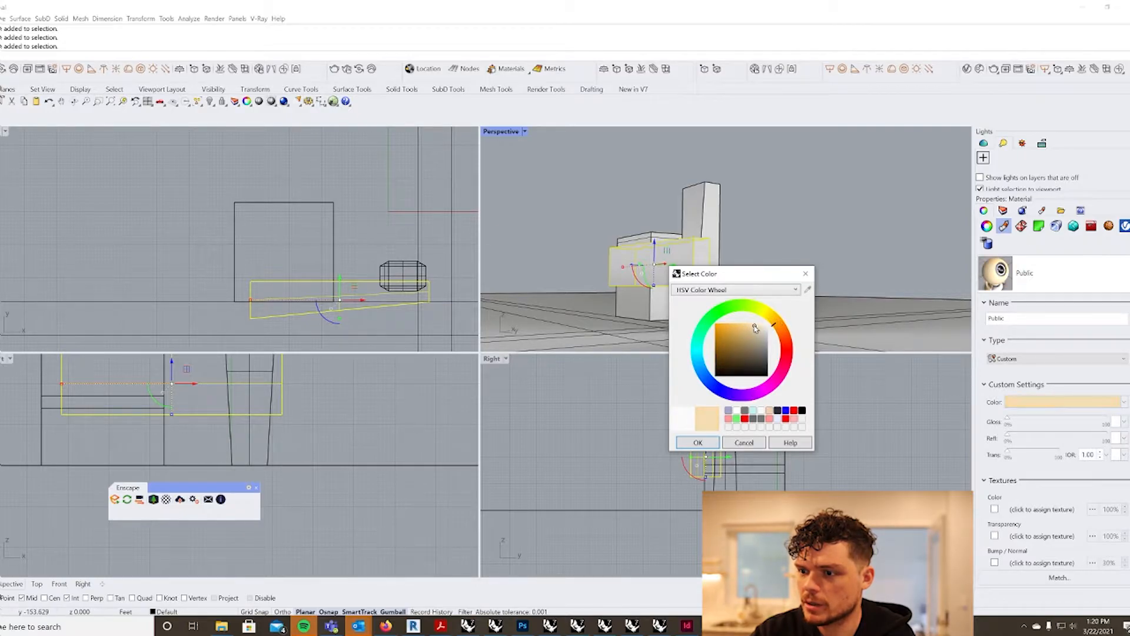
click(698, 442)
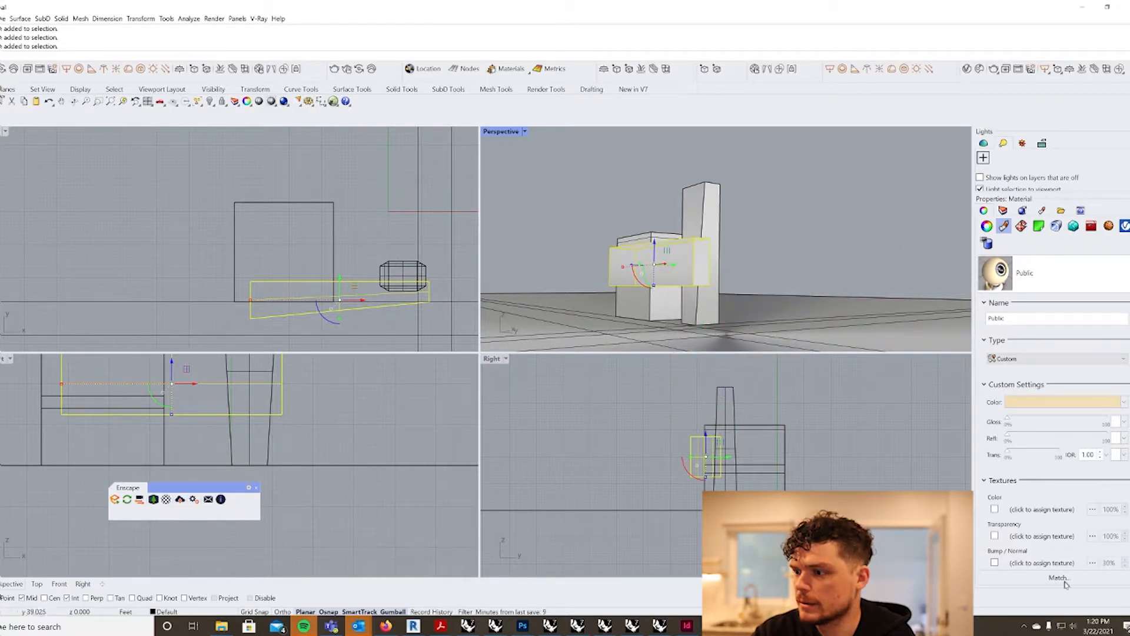
Step: Deselect the slanted volume and display the Perspective viewport in Rendered mode
click(795, 266)
click(524, 132)
click(508, 182)
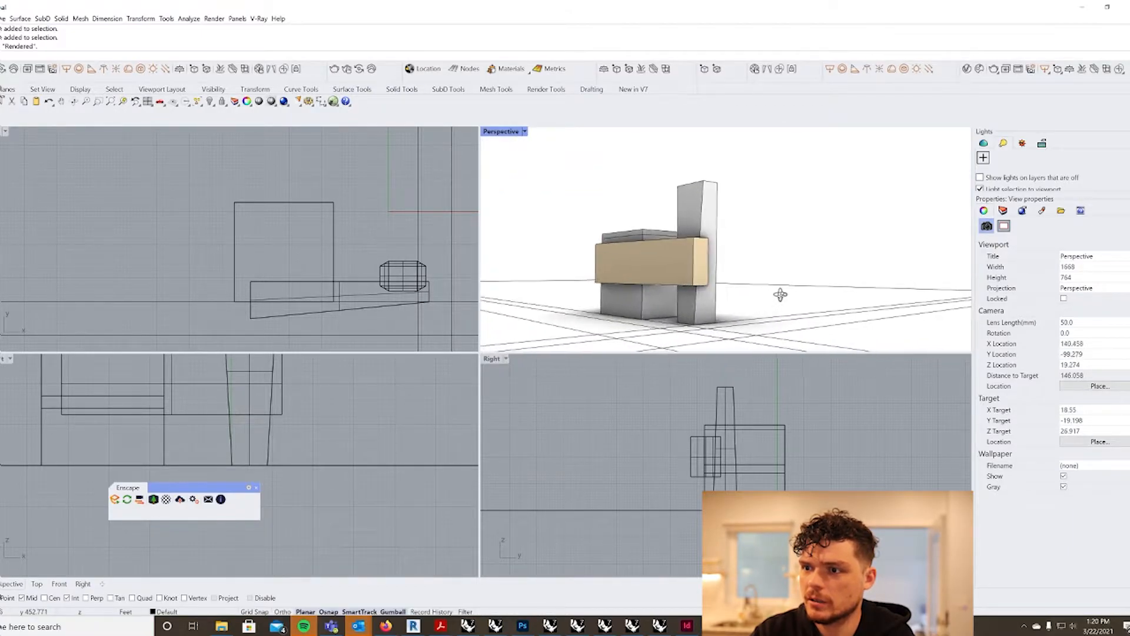
right_drag(780, 294, 778, 291)
scroll(678, 290, up, 4)
mouse_move(678, 290)
right_down()
mouse_move(676, 270)
mouse_move(682, 292)
right_up()
Step: Change the Public material on the slanted volume to a stronger orange and make it about 23% transparent
click(682, 263)
click(1072, 406)
drag(749, 327, 742, 326)
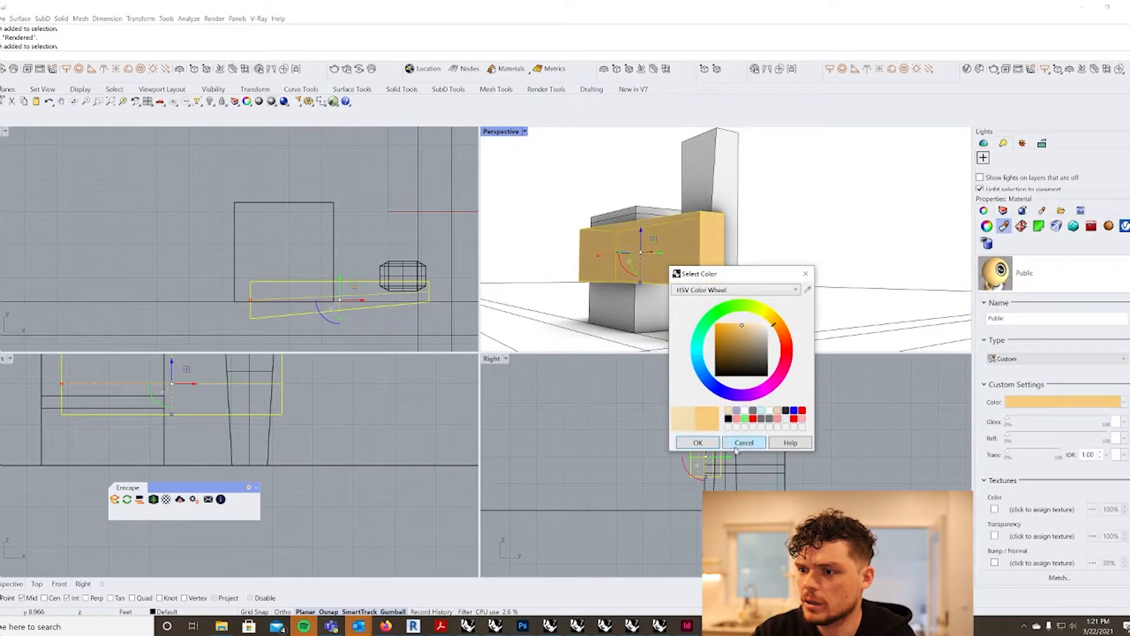
click(698, 443)
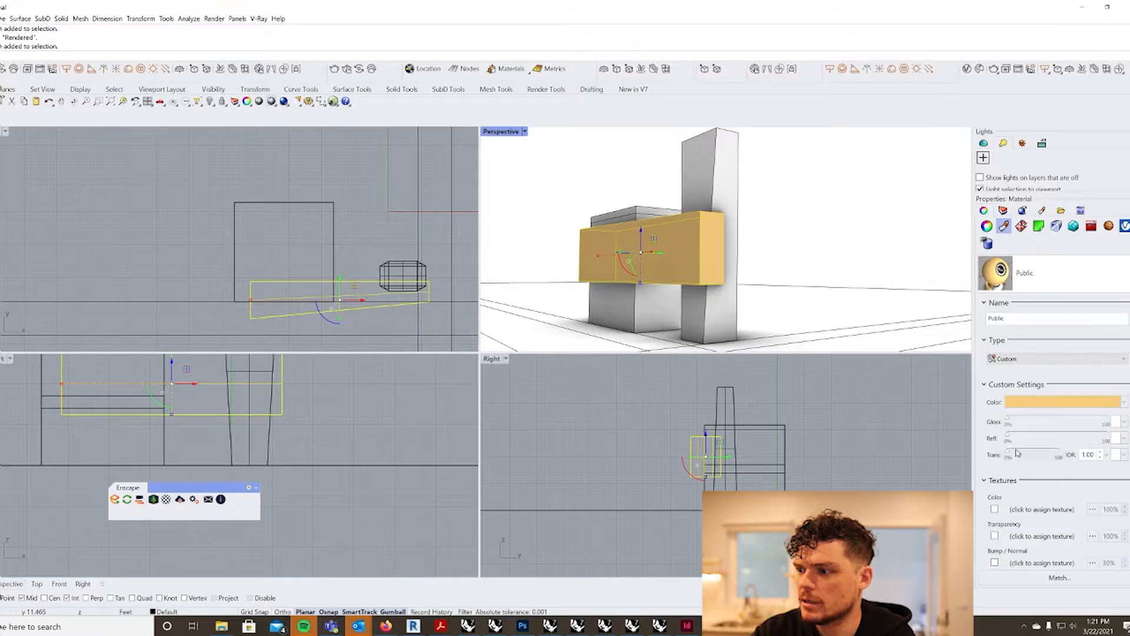
click(847, 300)
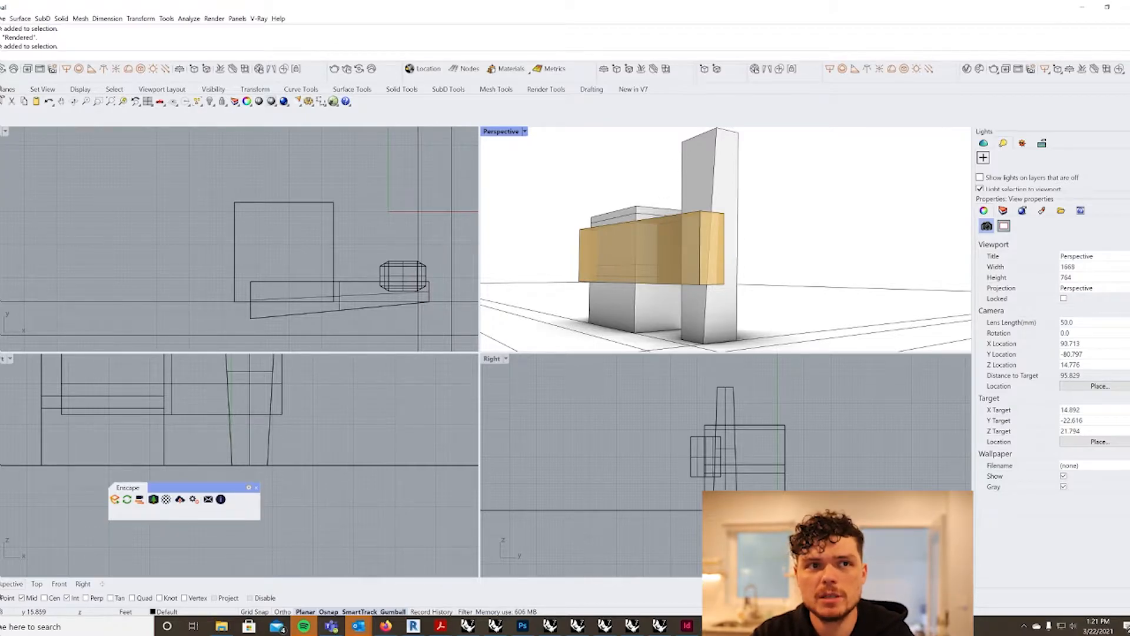
Step: Set the surface edge thickness of the Rendered display mode to 0 pixels in the document properties
click(0, 19)
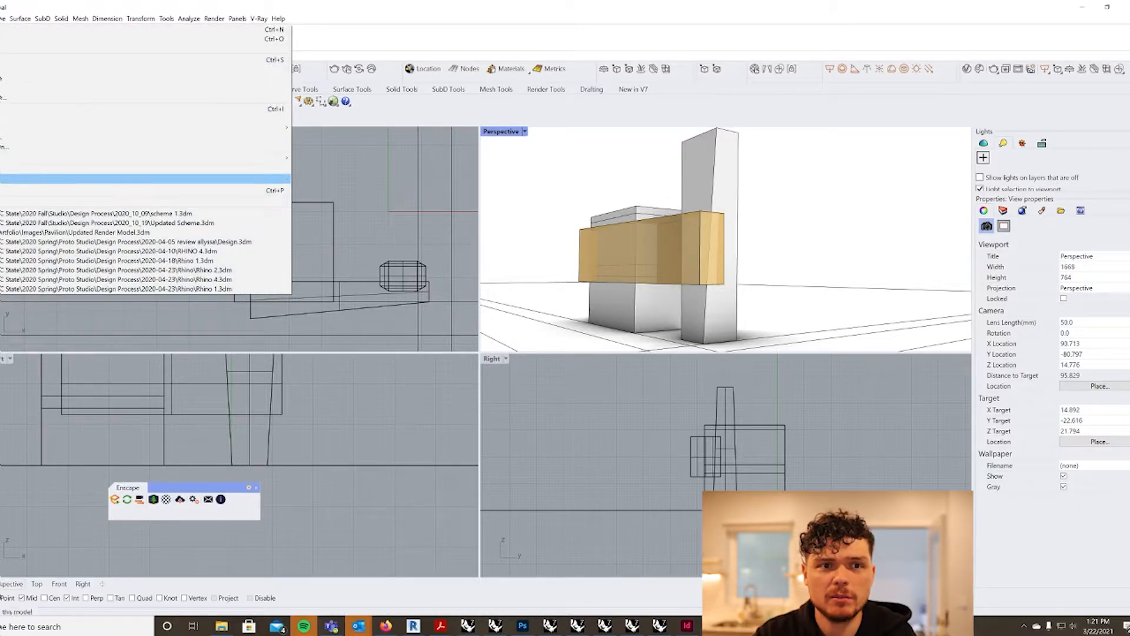
click(1, 178)
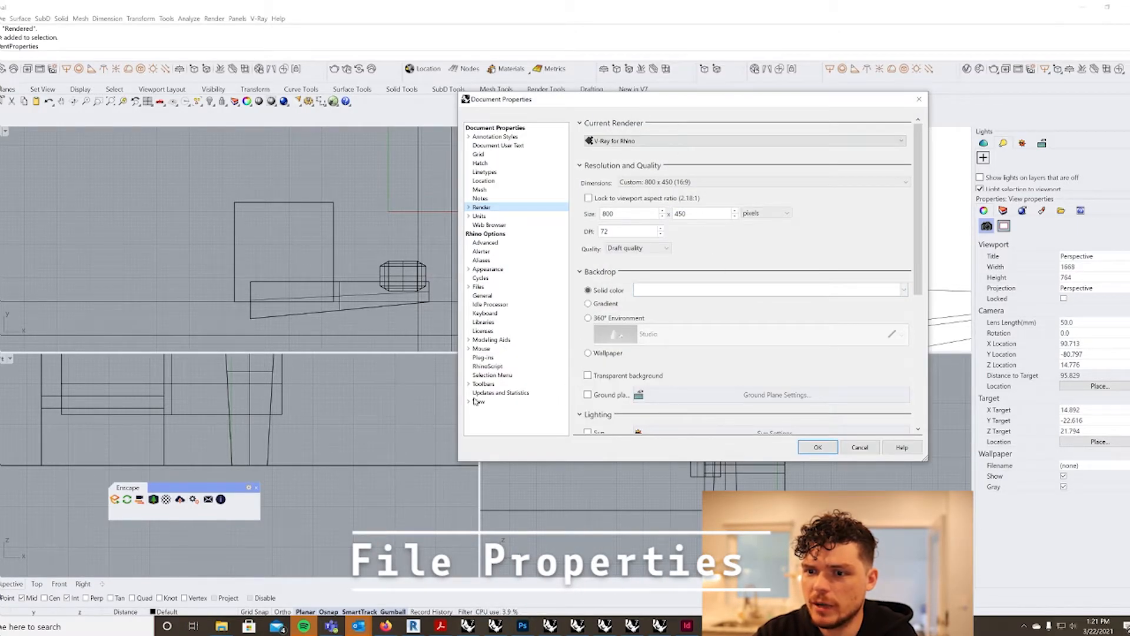
click(477, 401)
click(469, 401)
click(476, 410)
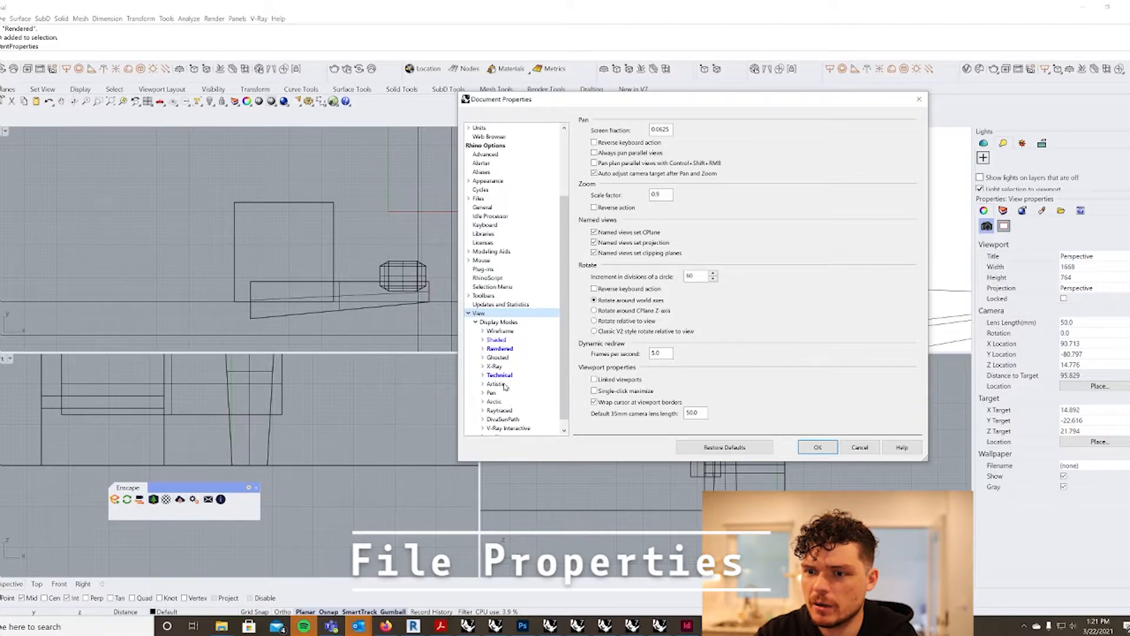
click(500, 350)
click(483, 349)
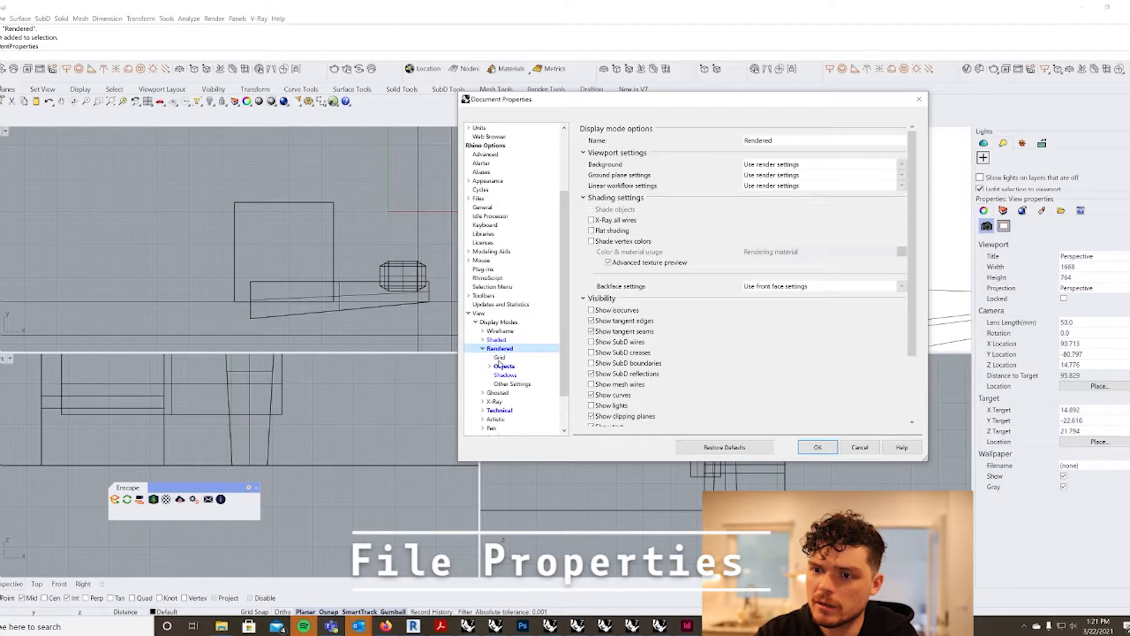
click(503, 367)
click(489, 366)
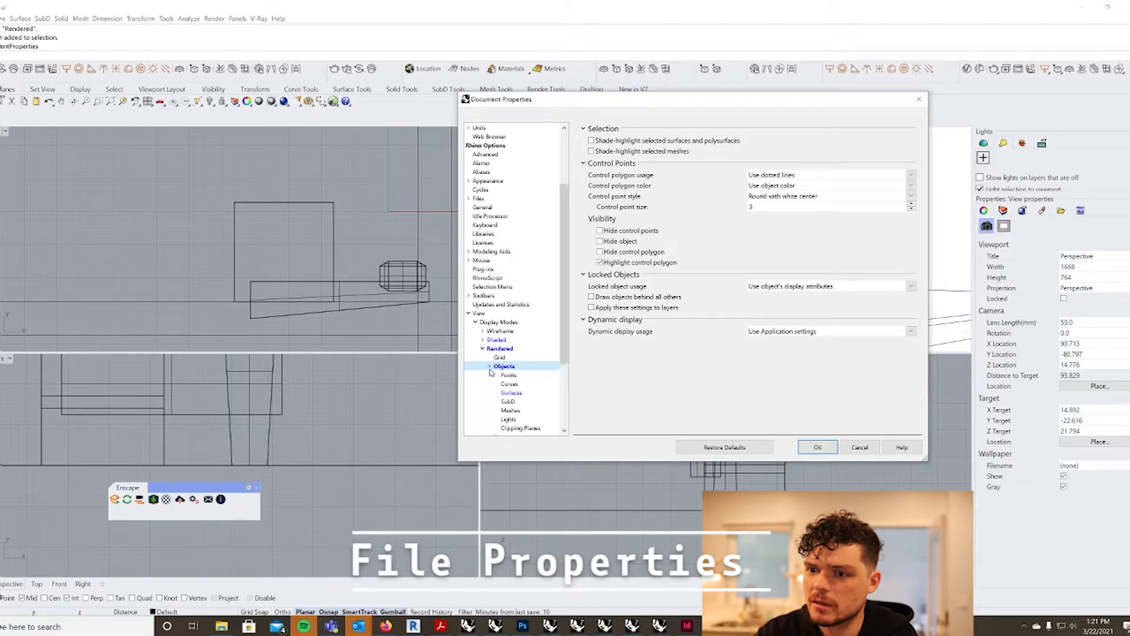
click(511, 392)
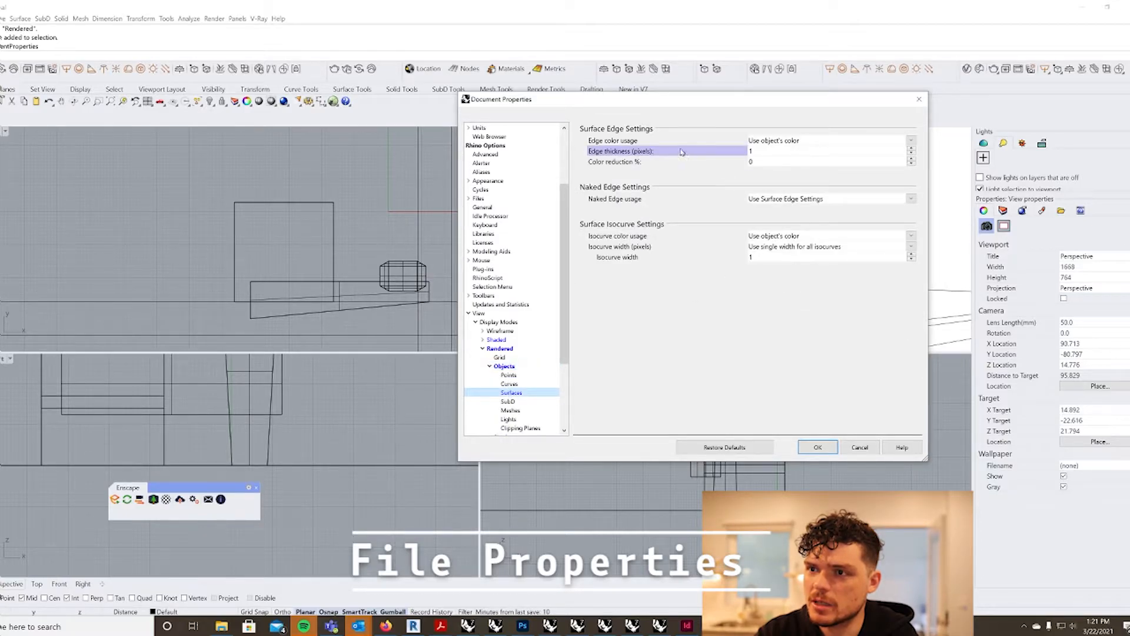
click(912, 154)
click(912, 154)
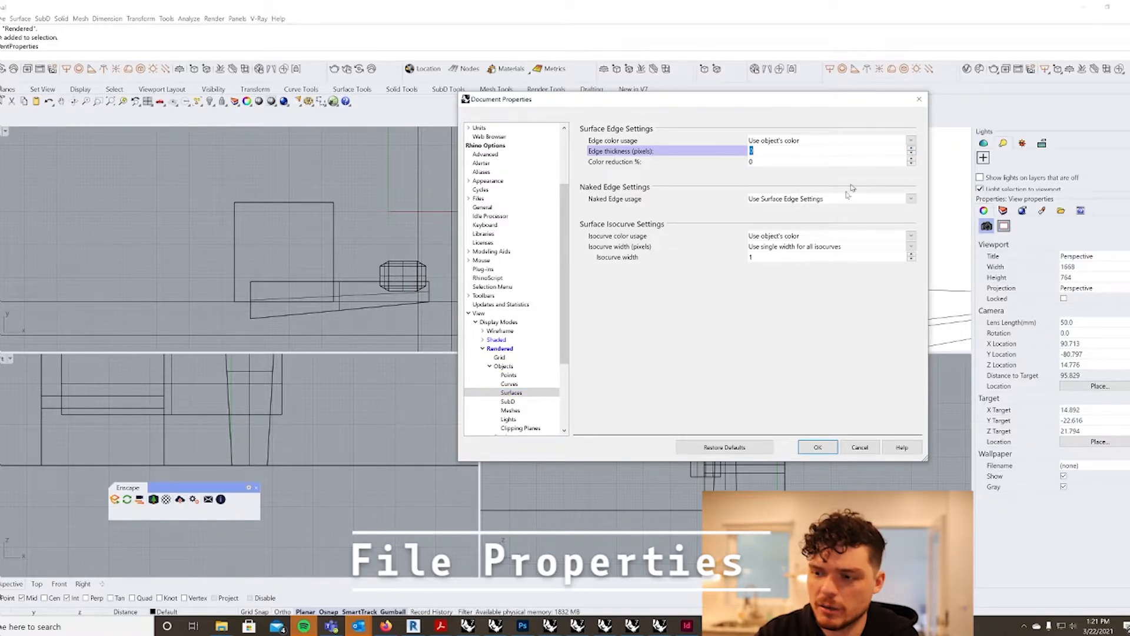
click(819, 447)
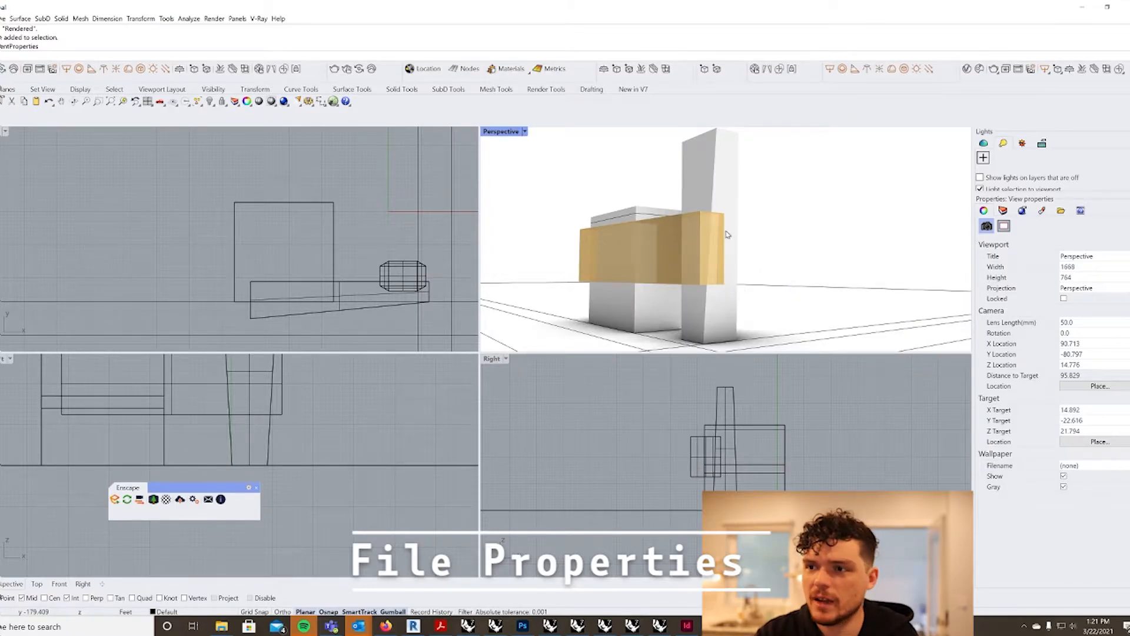
Step: Set the Rendered display mode's surface edge thickness back to 1 pixel
click(0, 18)
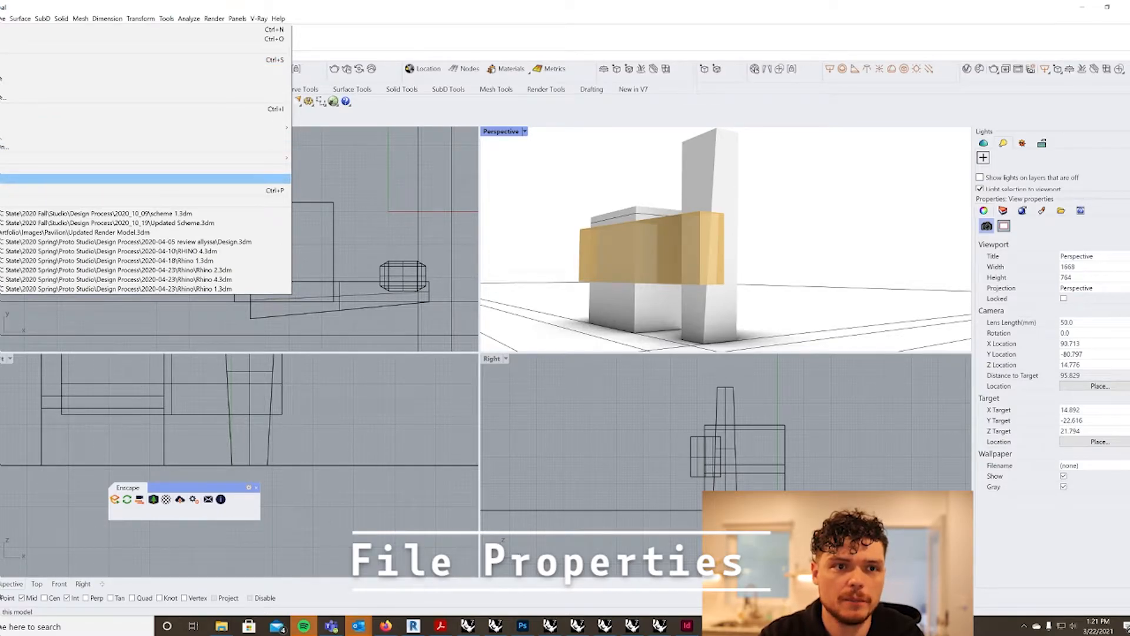
click(3, 178)
click(912, 151)
click(830, 451)
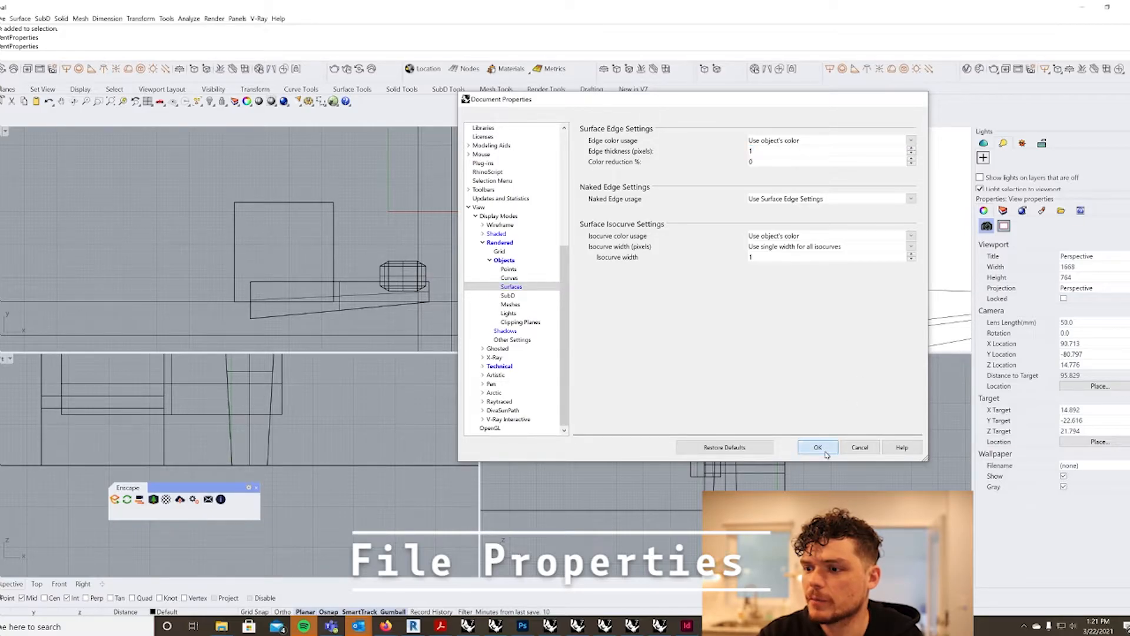
Step: Recolor the slanted volume's Public material to a muted light blue
mouse_move(730, 285)
right_down()
mouse_move(724, 270)
mouse_move(735, 278)
right_up()
click(711, 273)
click(712, 274)
click(796, 268)
right_drag(797, 243, 737, 287)
click(703, 247)
click(758, 269)
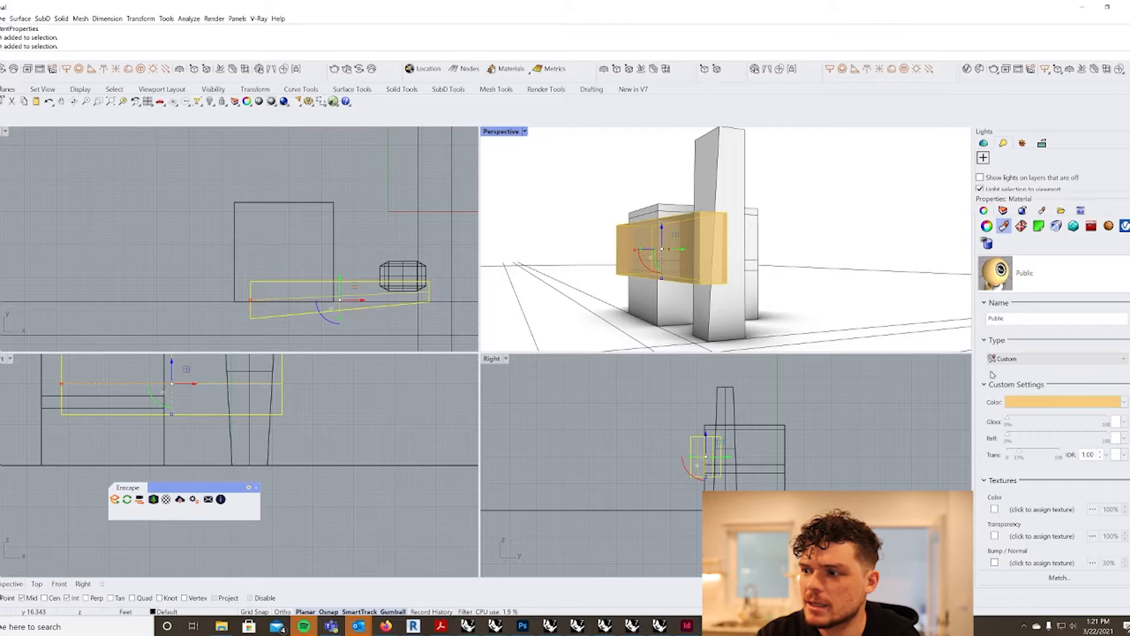
click(1020, 404)
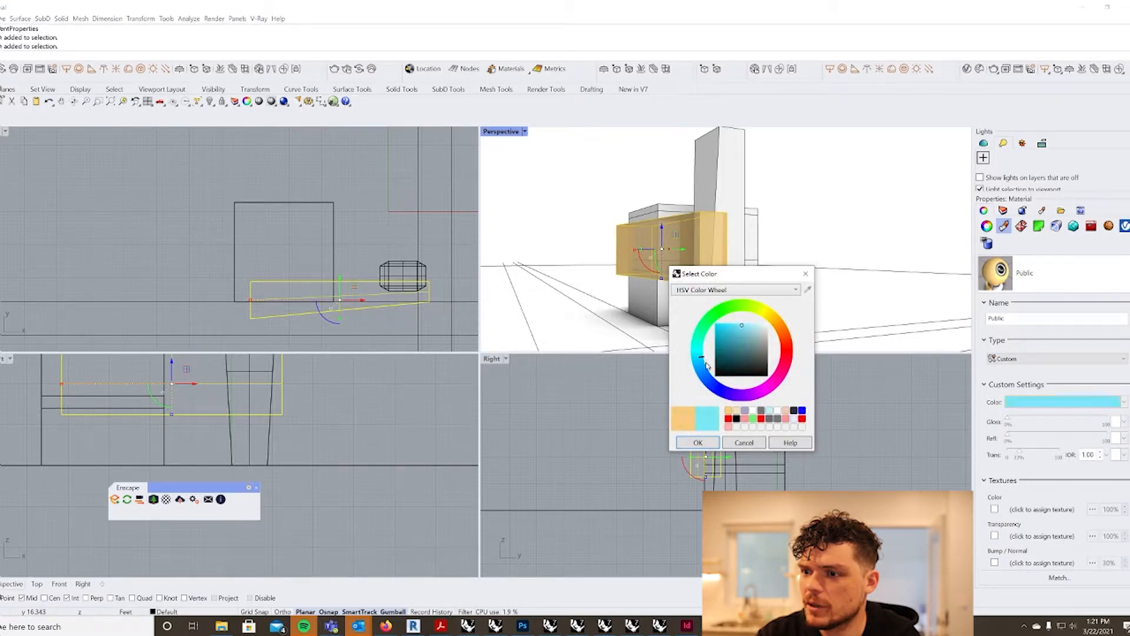
drag(705, 364, 712, 373)
drag(751, 329, 758, 333)
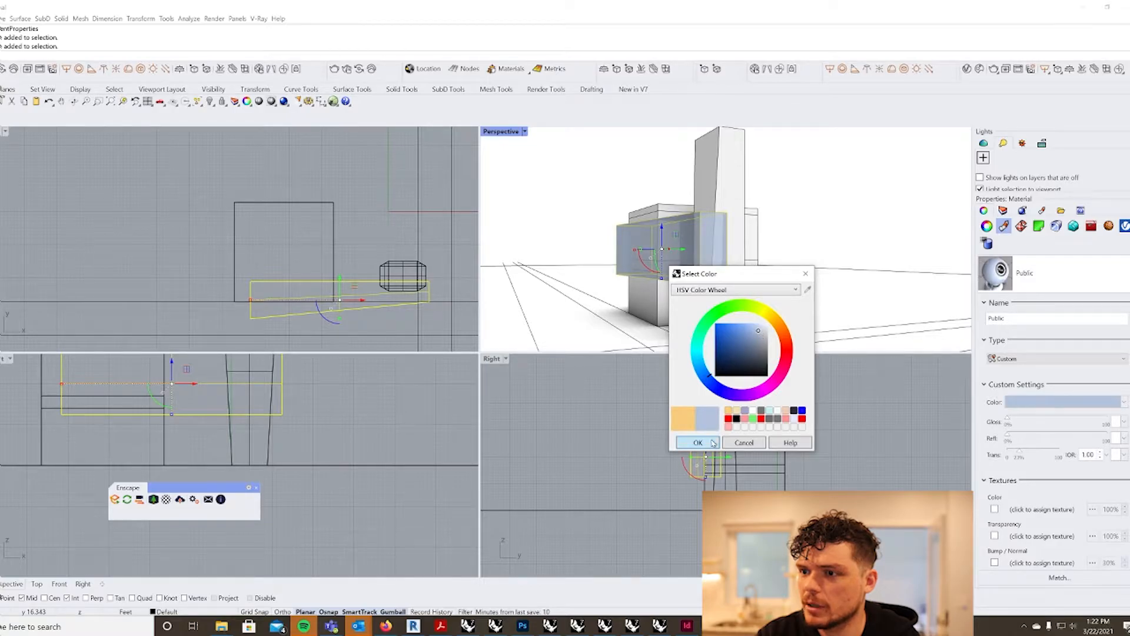
click(697, 442)
click(746, 311)
Step: Assign a new Custom material to the main box, colored light red and slightly transparent
click(687, 316)
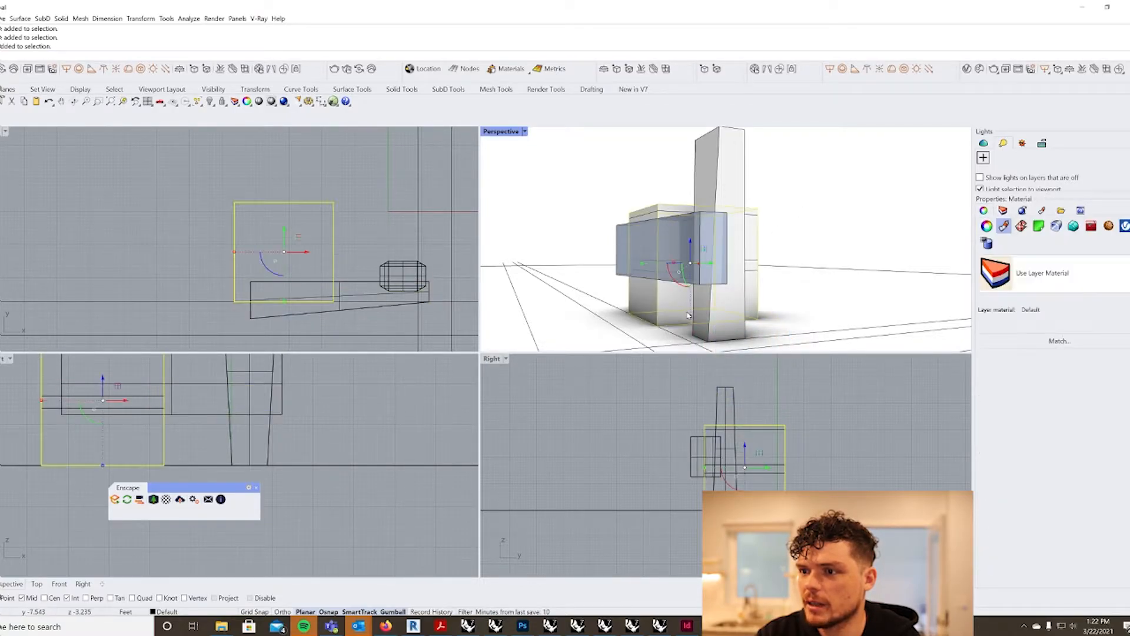
click(1079, 280)
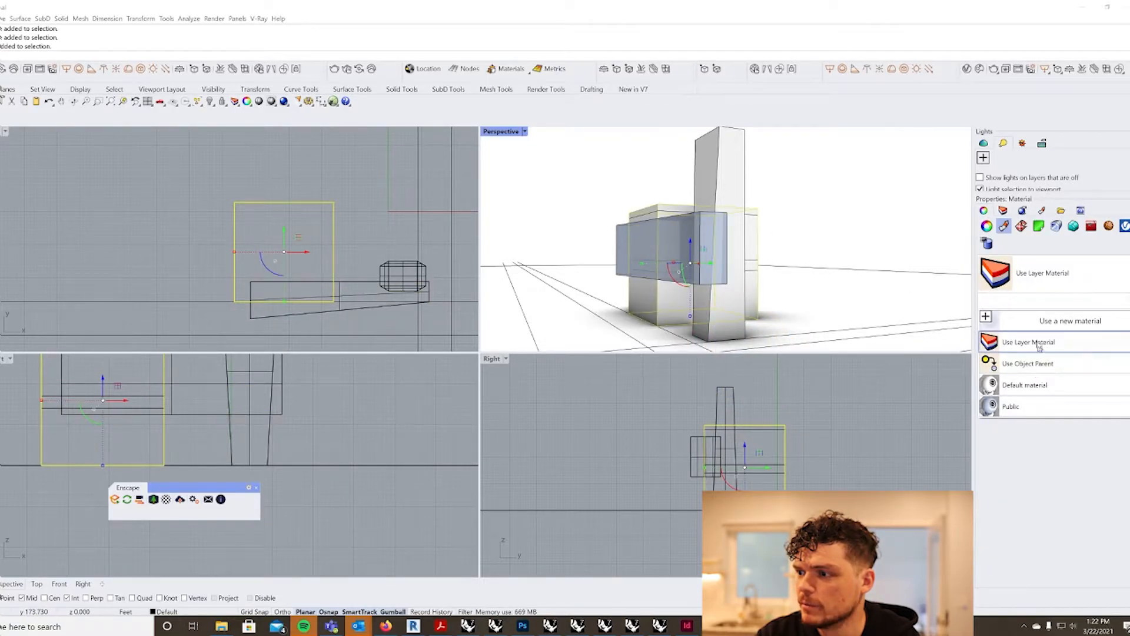
click(1041, 322)
click(1036, 364)
click(1059, 403)
click(758, 328)
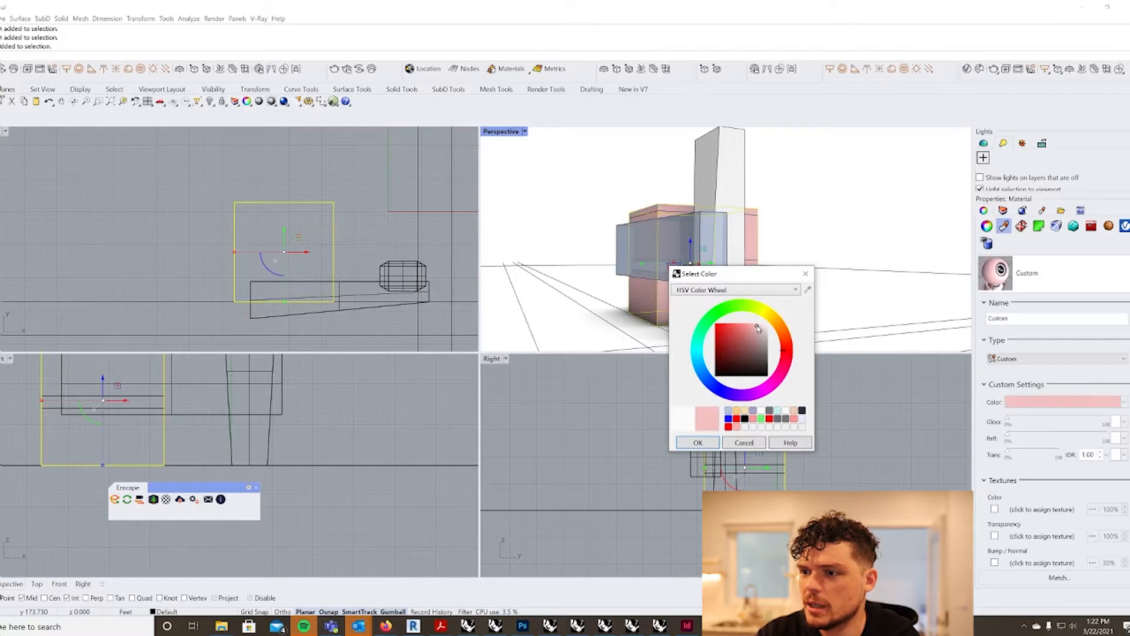
click(710, 443)
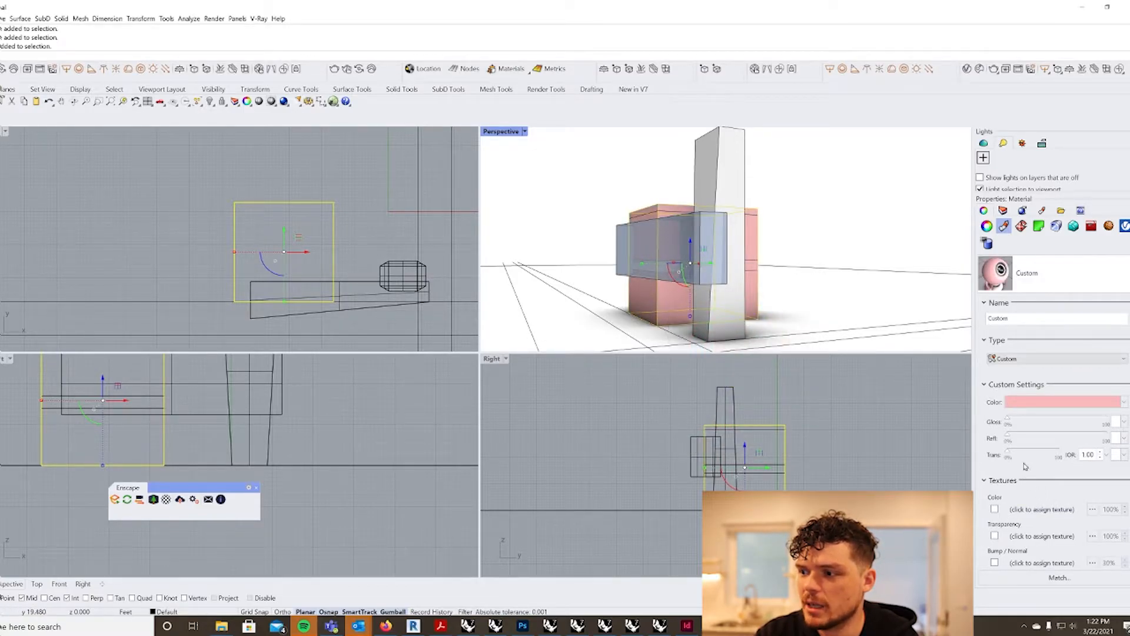
drag(1025, 454, 1011, 455)
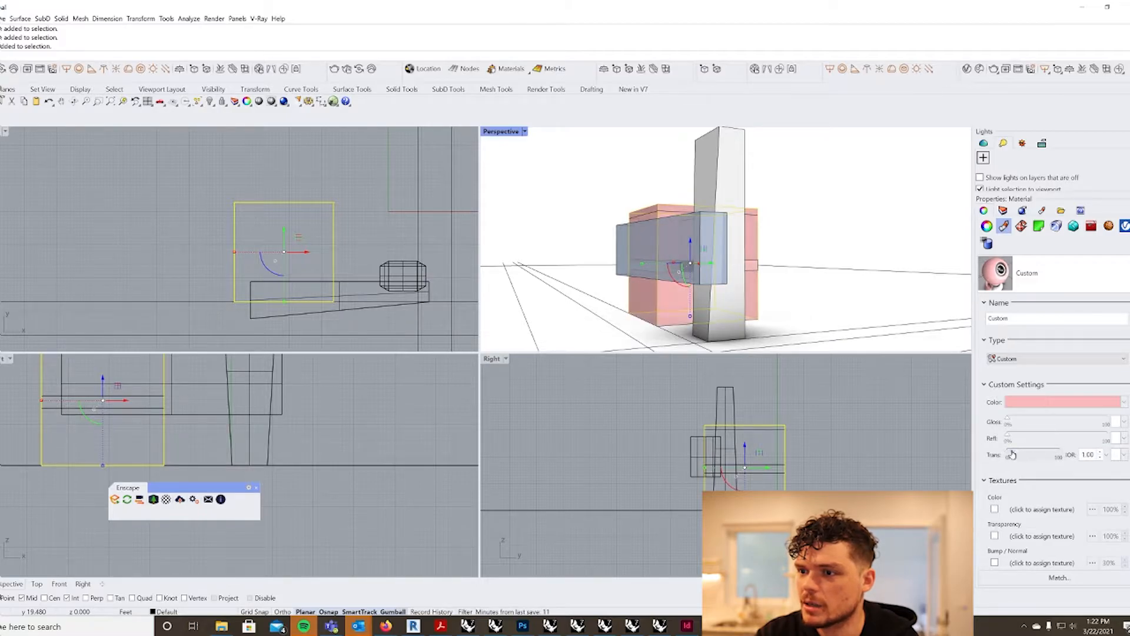
click(834, 229)
right_drag(722, 303, 732, 310)
scroll(697, 294, down, 4)
scroll(674, 263, up, 2)
right_drag(673, 263, 709, 270)
scroll(712, 272, down, 2)
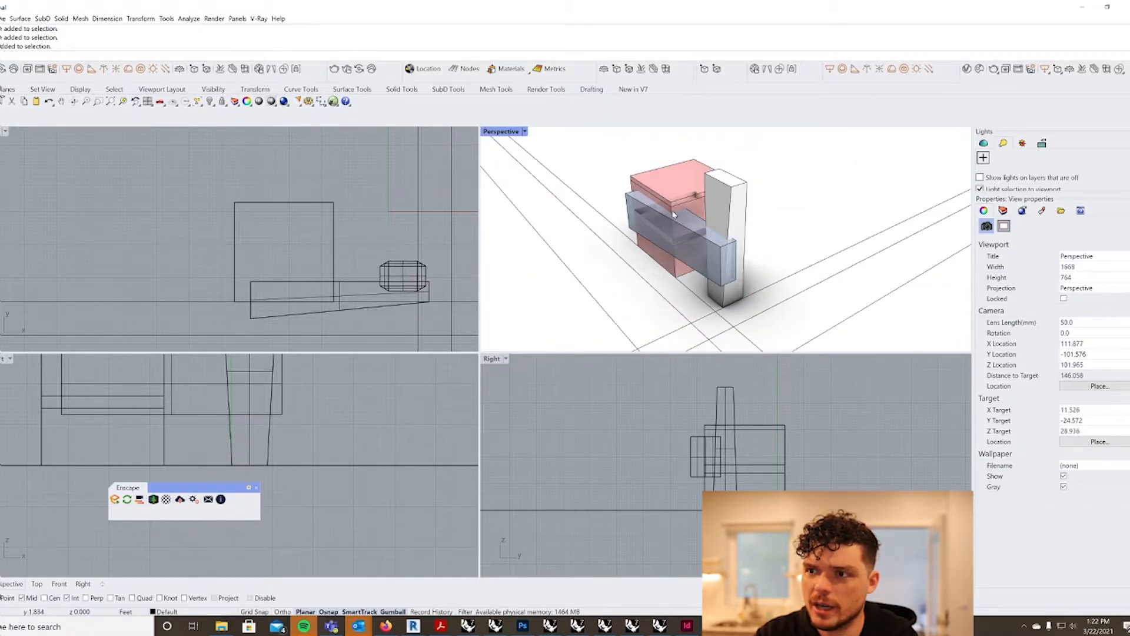
scroll(676, 216, up, 5)
click(720, 208)
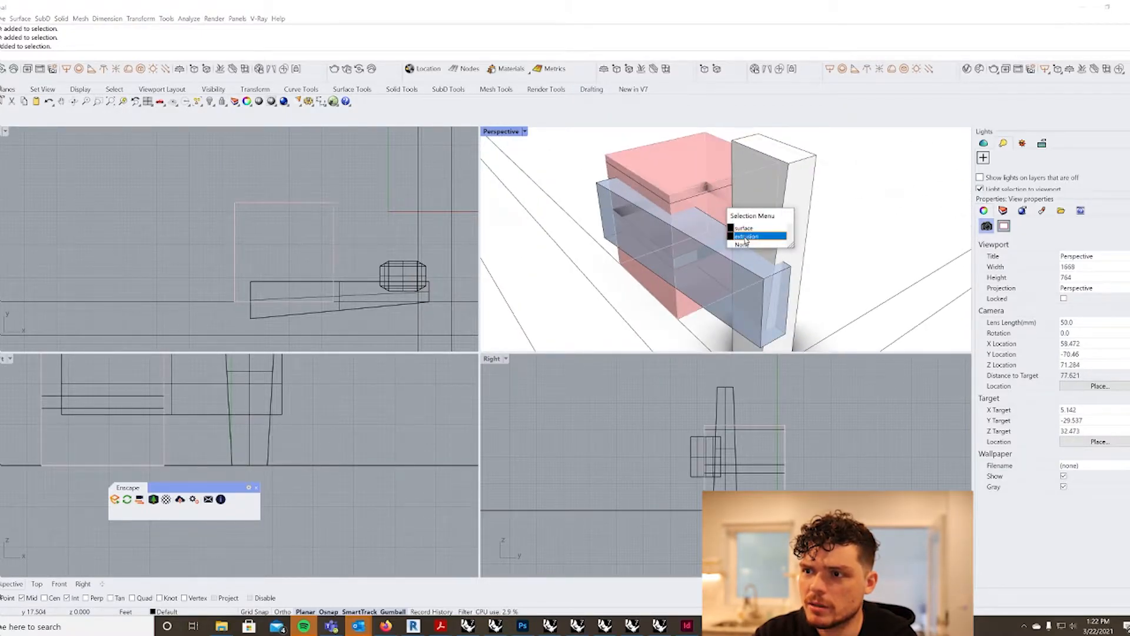
click(745, 236)
text(boo)
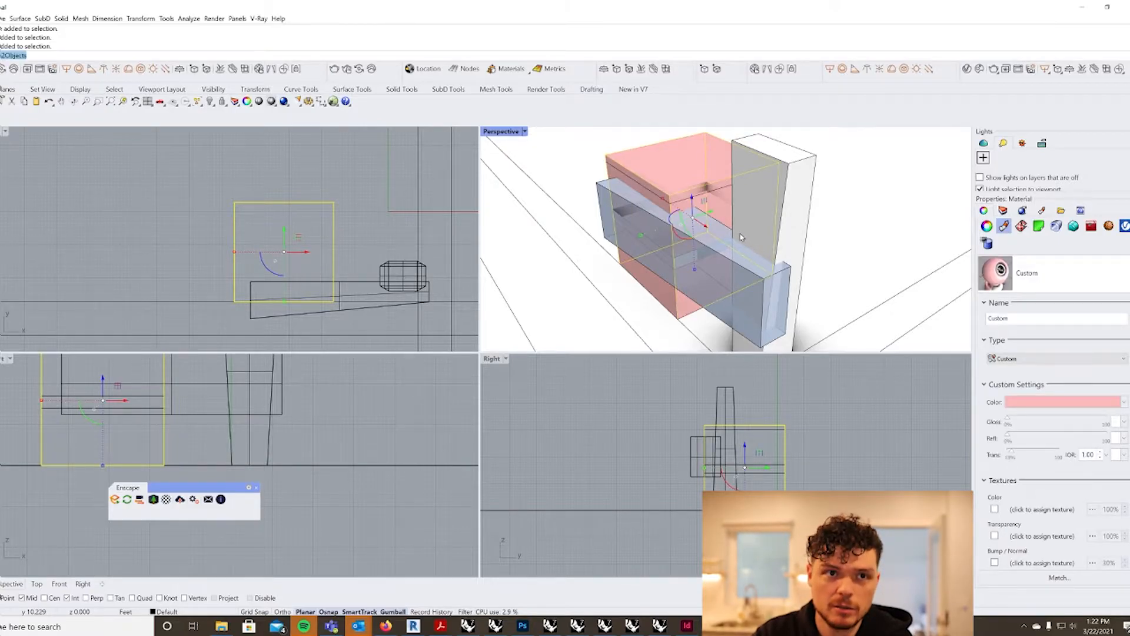
text(l)
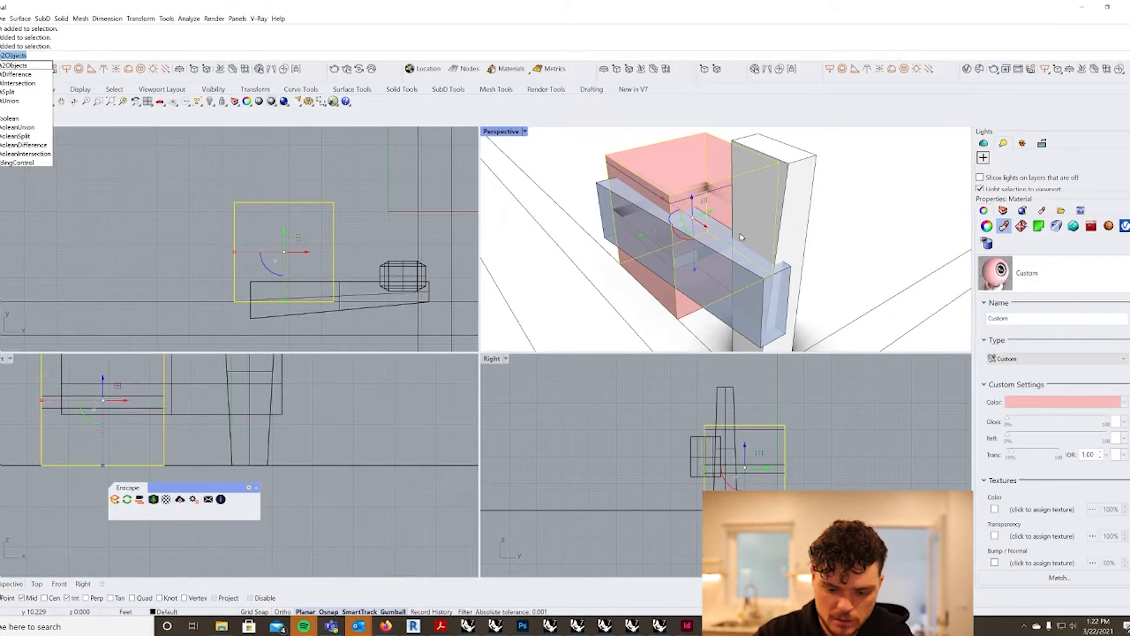
key(Return)
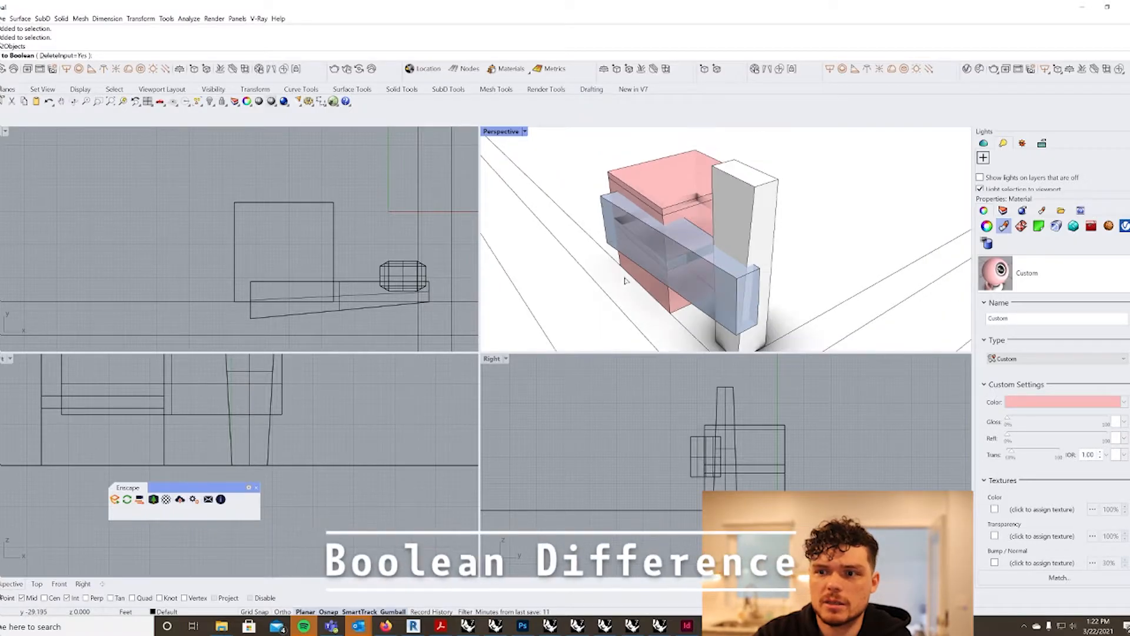
key(Escape)
Step: Boolean-subtract the slanted blue volume from the main red box, keeping the slanted volume as an input object
key(Up)
text(nd)
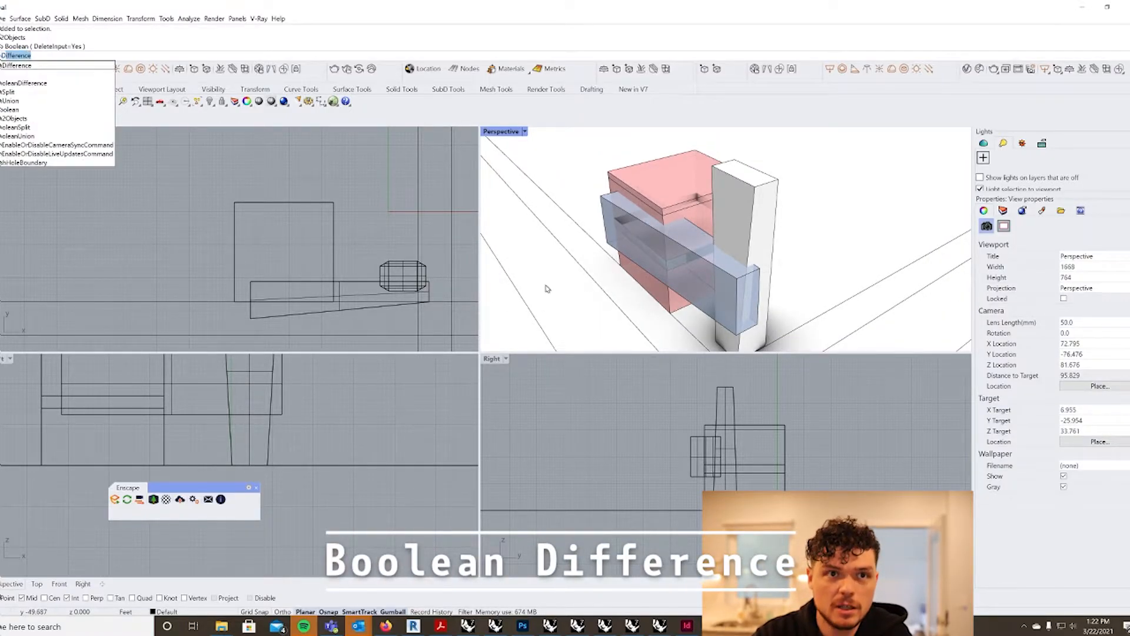
key(Return)
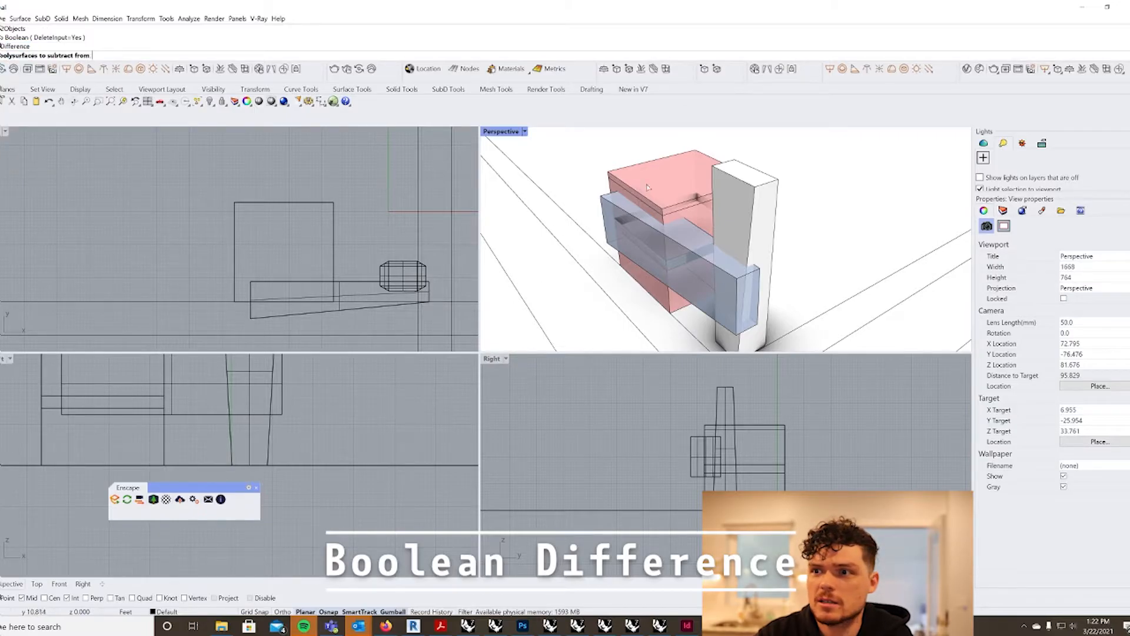
click(669, 182)
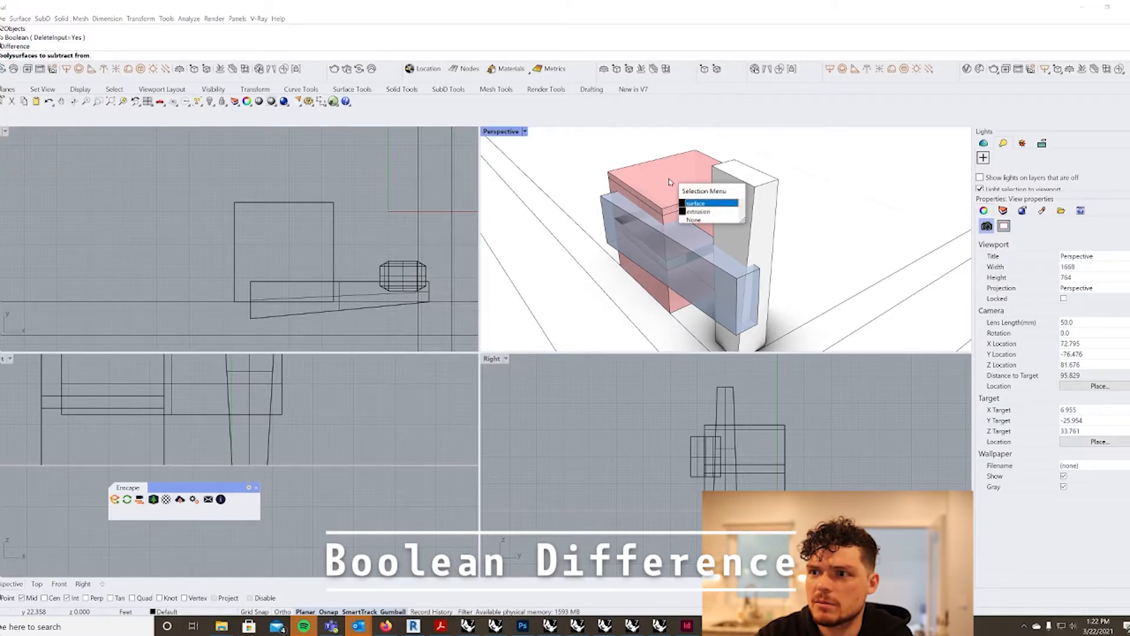
click(702, 216)
key(Return)
click(703, 285)
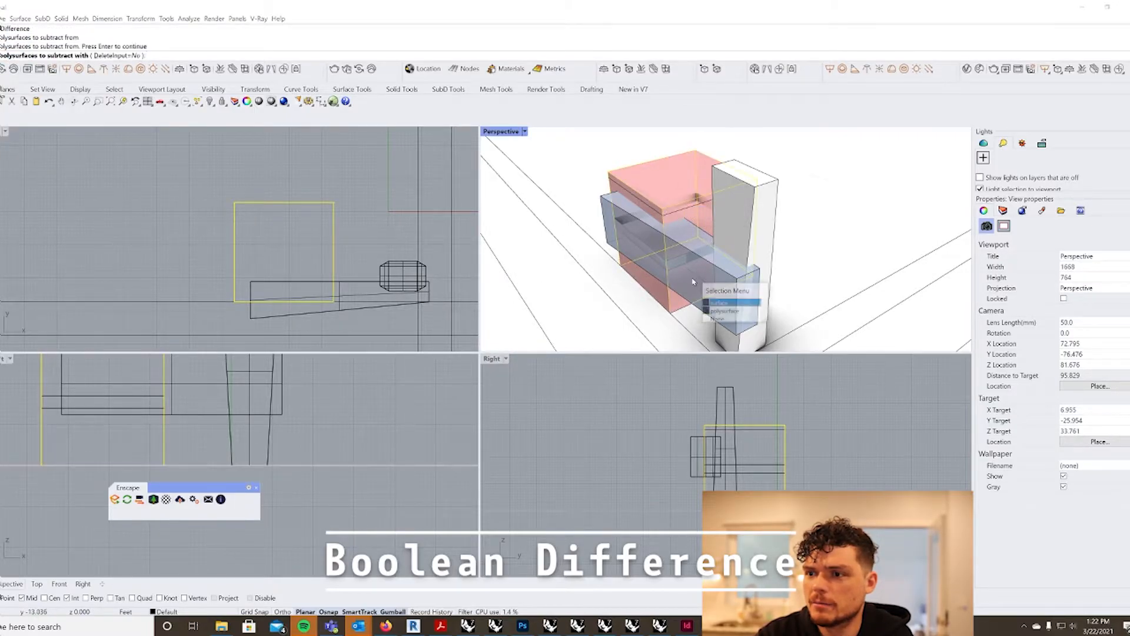
click(741, 313)
key(Return)
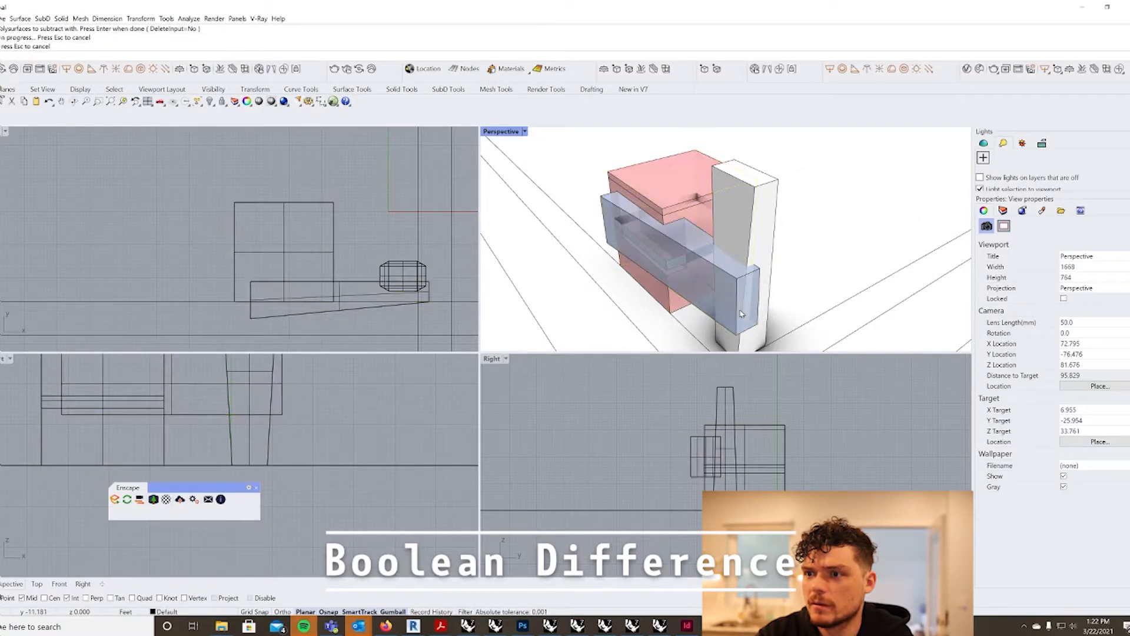
Step: Move the slanted blue volume straight out of the main box, clear of the carved opening
right_drag(695, 304, 718, 279)
scroll(715, 279, down, 2)
right_drag(592, 316, 628, 313)
click(701, 304)
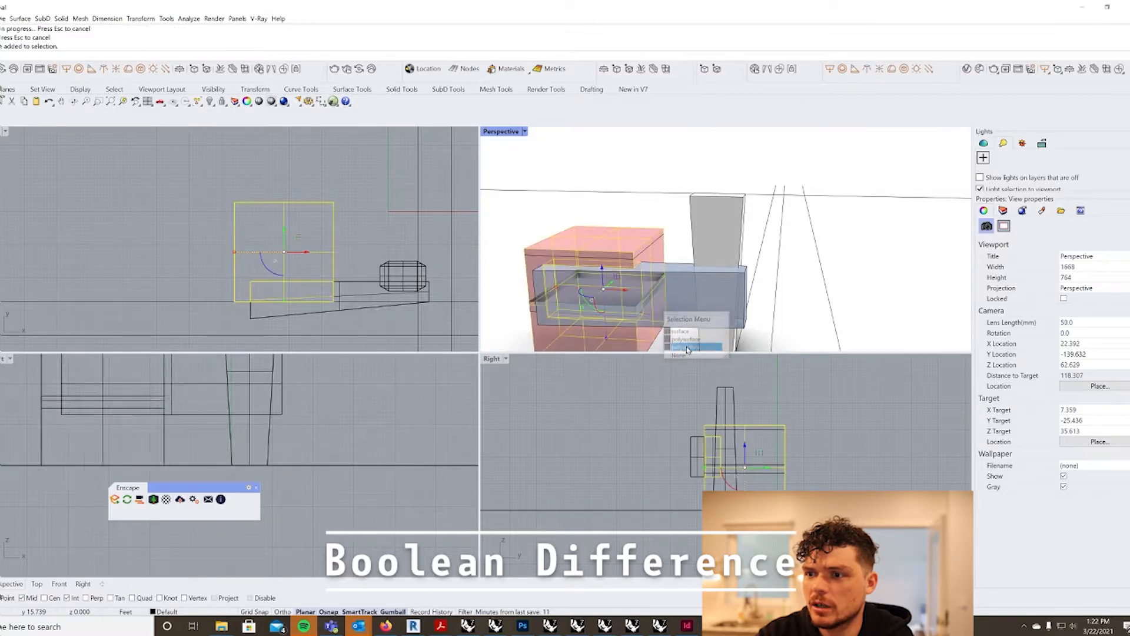
click(686, 340)
click(689, 285)
click(725, 316)
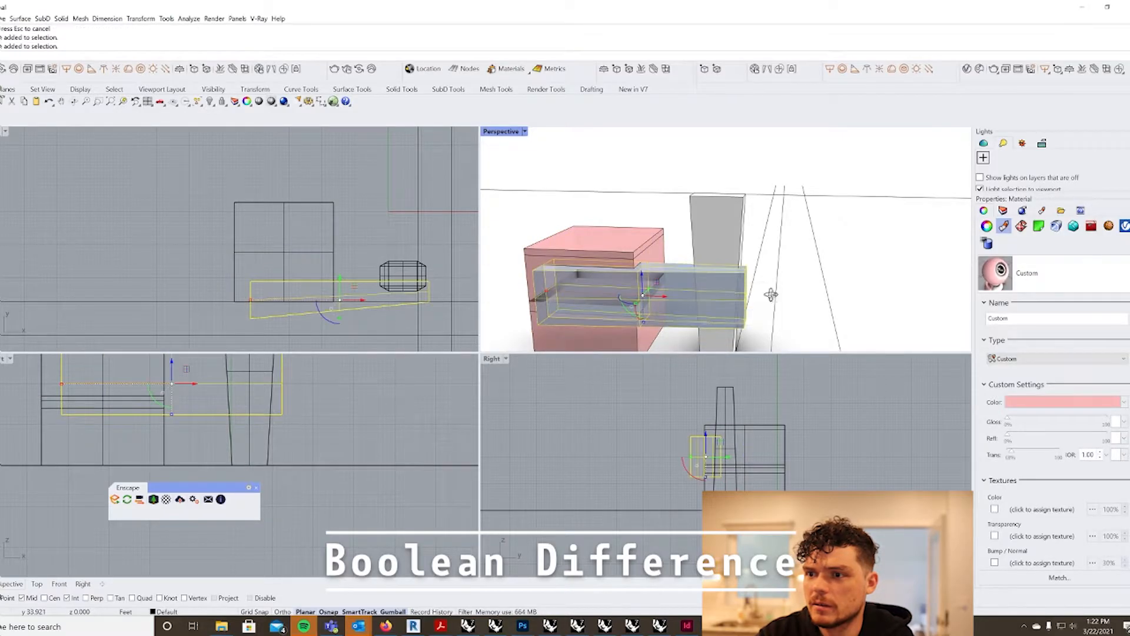
right_drag(724, 312, 695, 260)
alt+drag(696, 254, 620, 270)
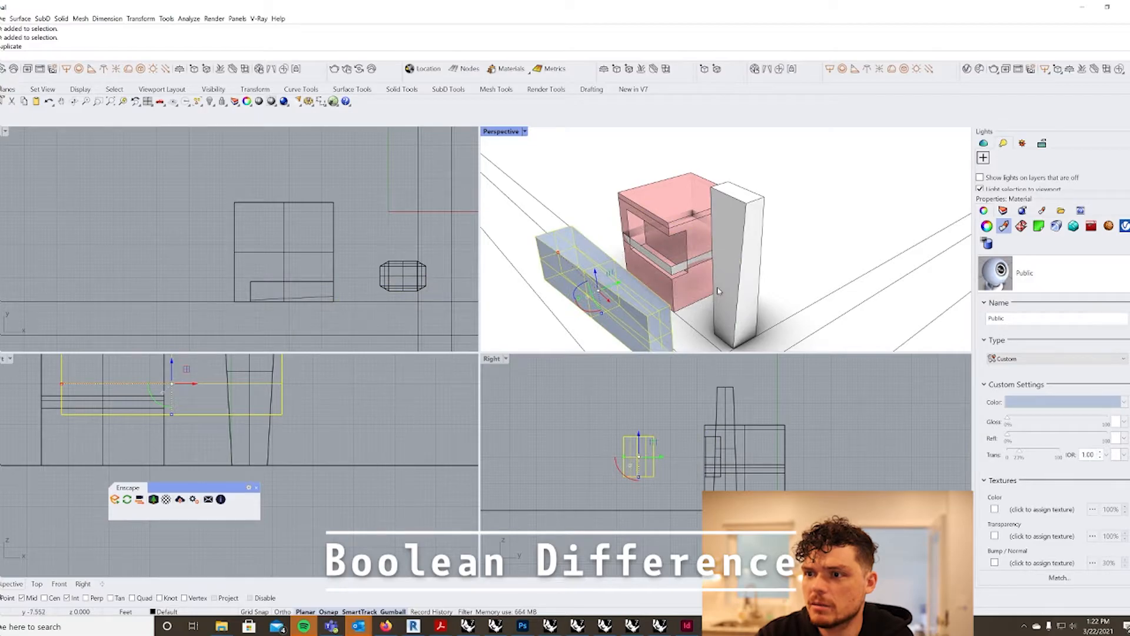
Step: Cap the thin horizontal slab inside the main box to make it a closed solid
click(672, 272)
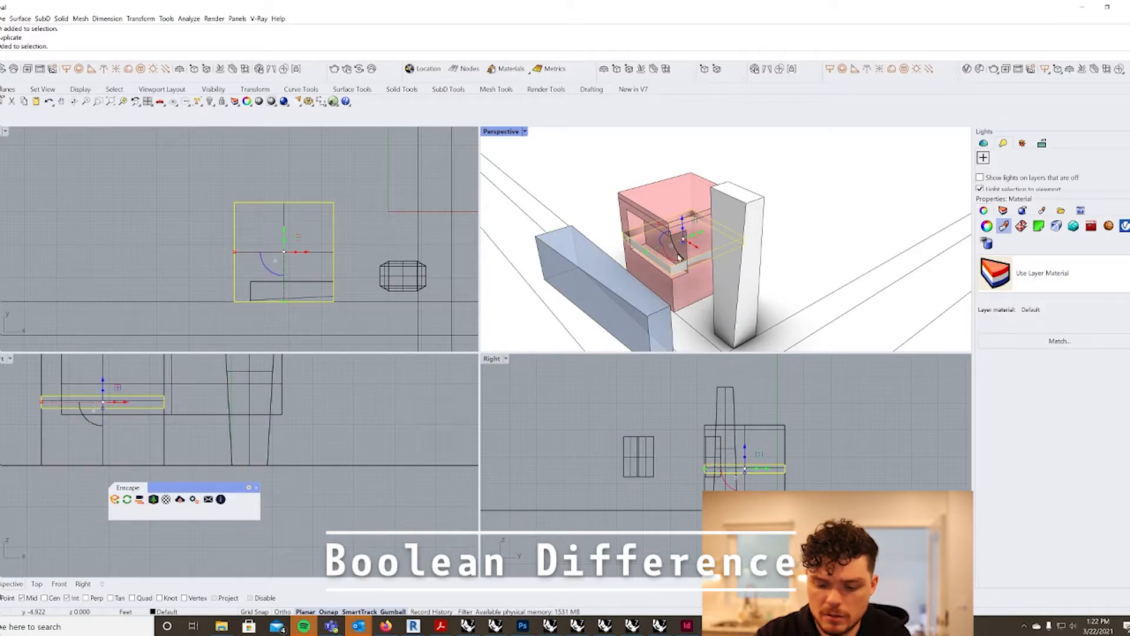
text(Cao)
key(Return)
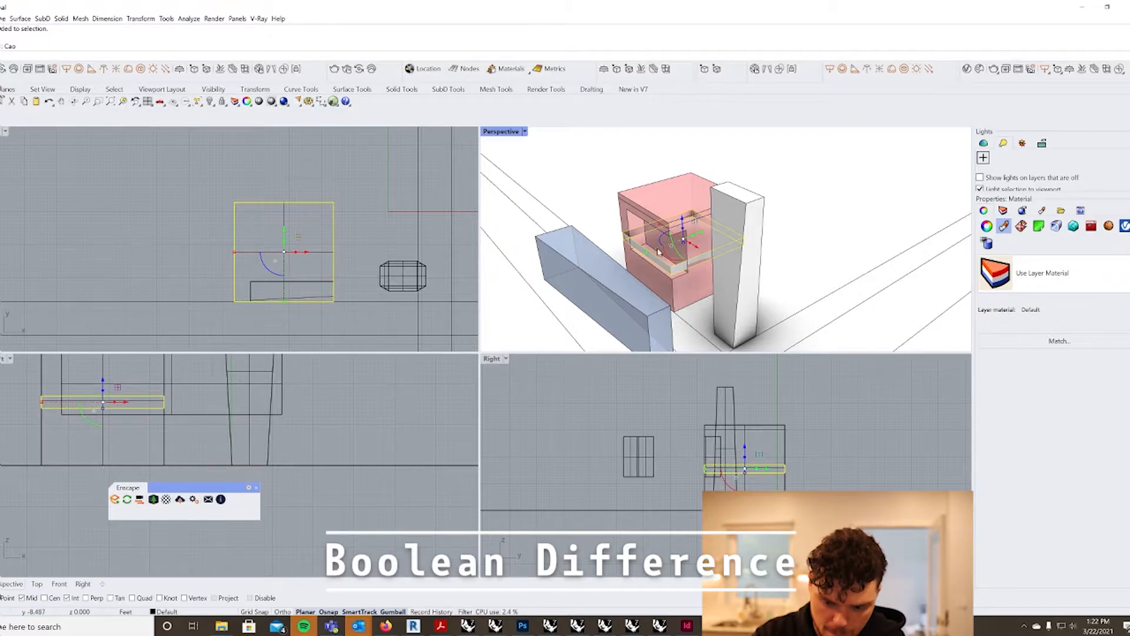
text(Cap)
key(Return)
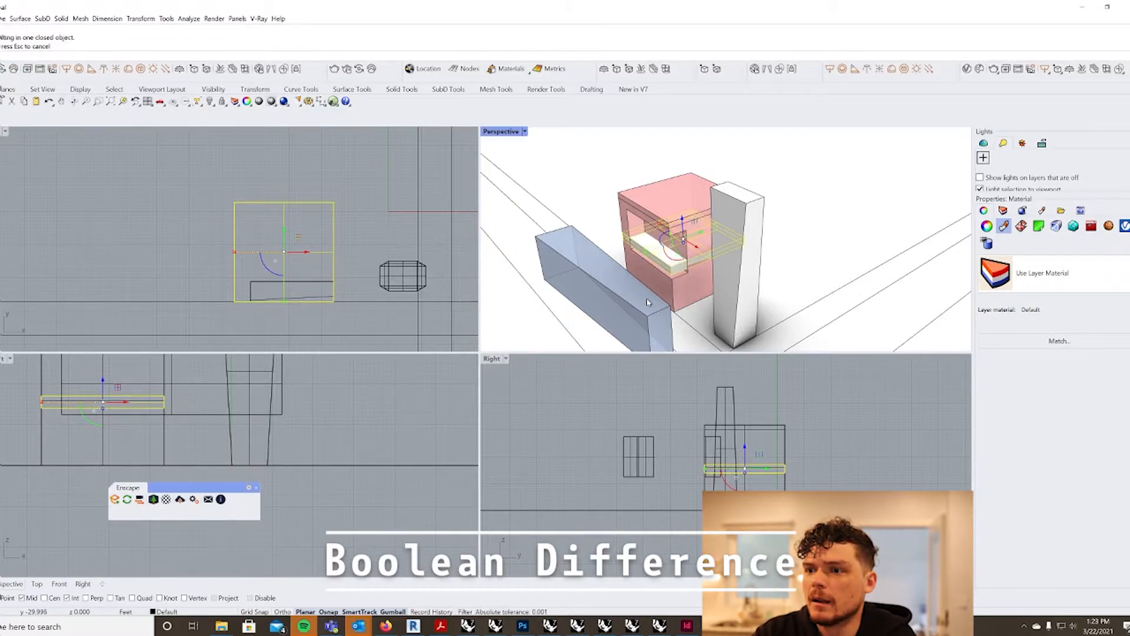
Step: Move the slanted blue volume back into the opening carved in the main box, and clear the selection
click(647, 300)
click(616, 292)
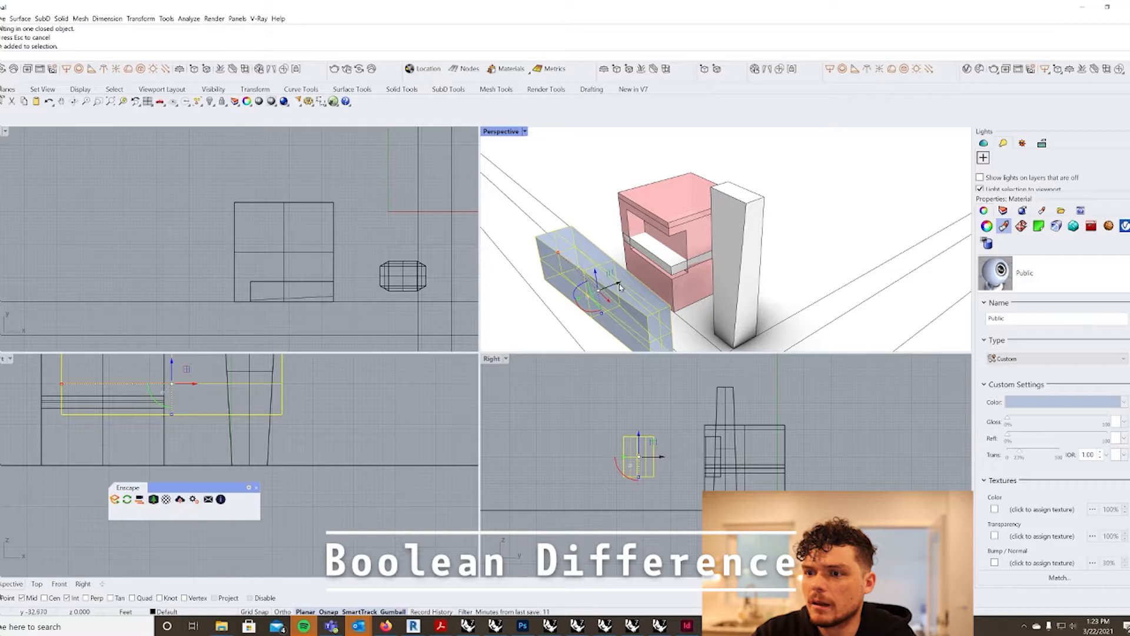
drag(620, 284, 696, 266)
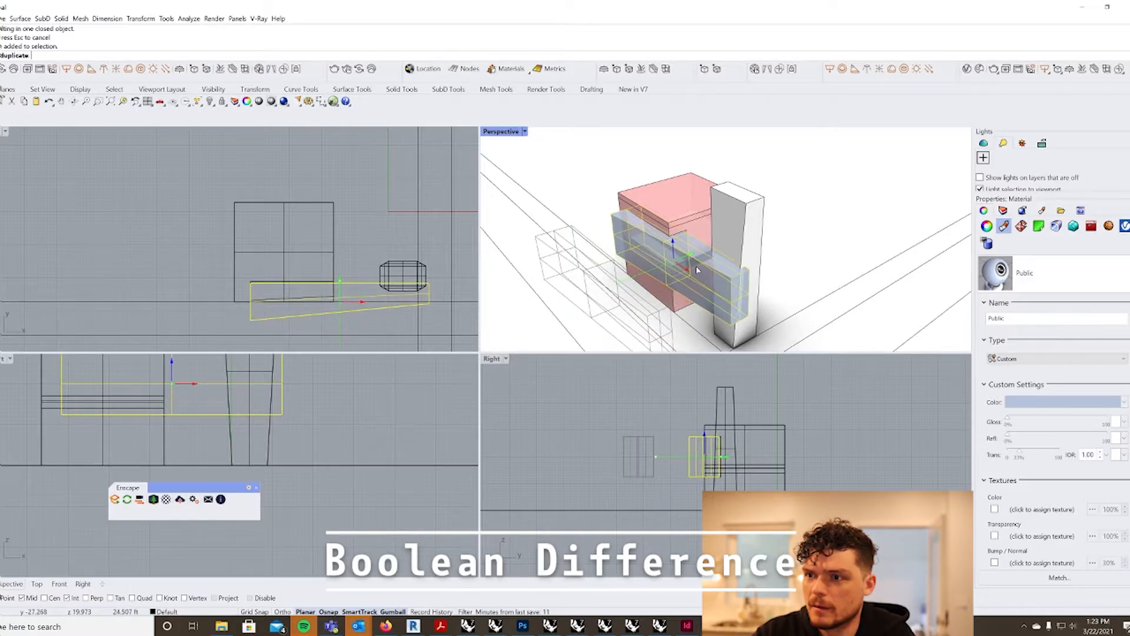
click(590, 258)
scroll(589, 258, down, 4)
key(Escape)
Step: Delete the thin horizontal slab inside the main box
right_drag(601, 260, 688, 228)
scroll(645, 302, up, 4)
right_drag(653, 318, 708, 316)
scroll(683, 304, down, 4)
scroll(729, 291, up, 2)
click(730, 288)
key(Delete)
scroll(727, 313, down, 3)
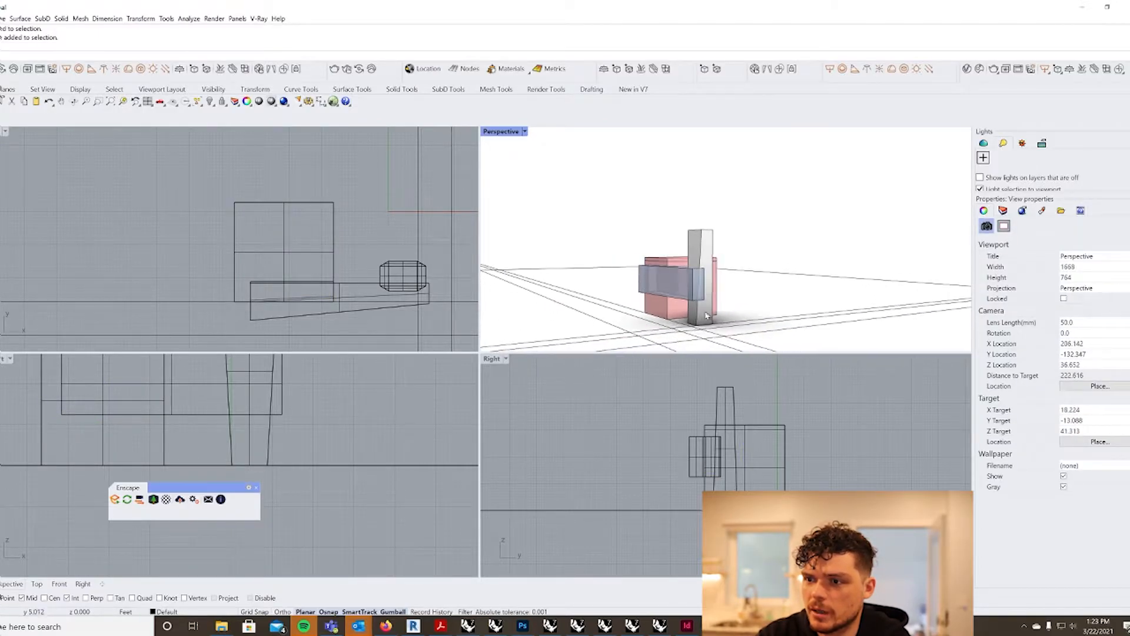
Step: Assign the existing Public material to the tapered tower
scroll(708, 316, up, 3)
click(706, 316)
click(1059, 268)
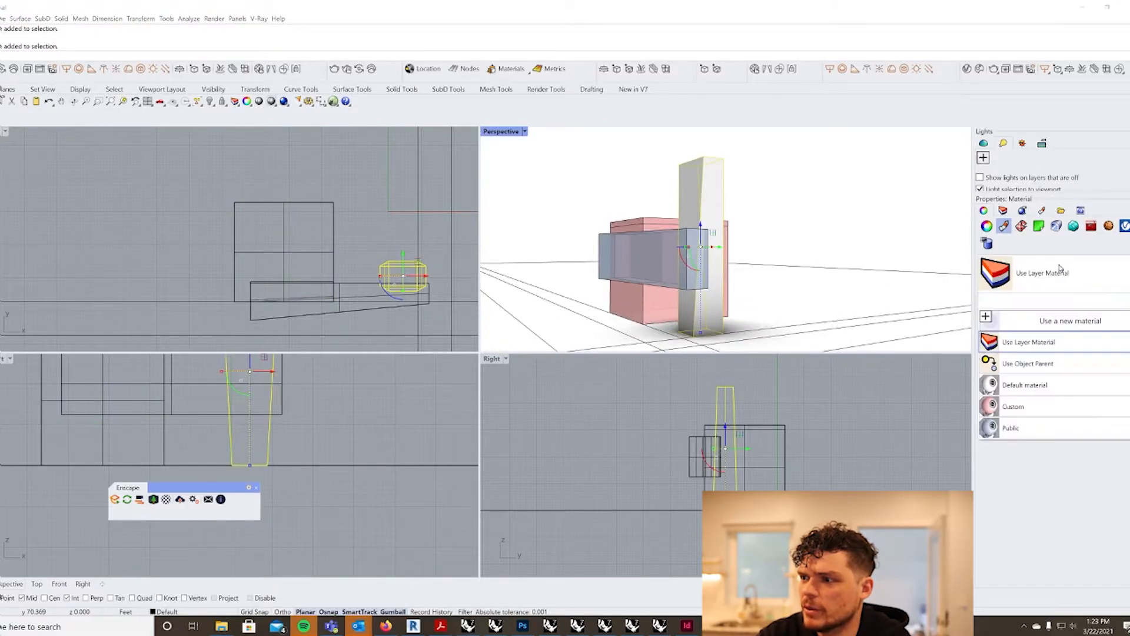
click(1034, 429)
click(786, 269)
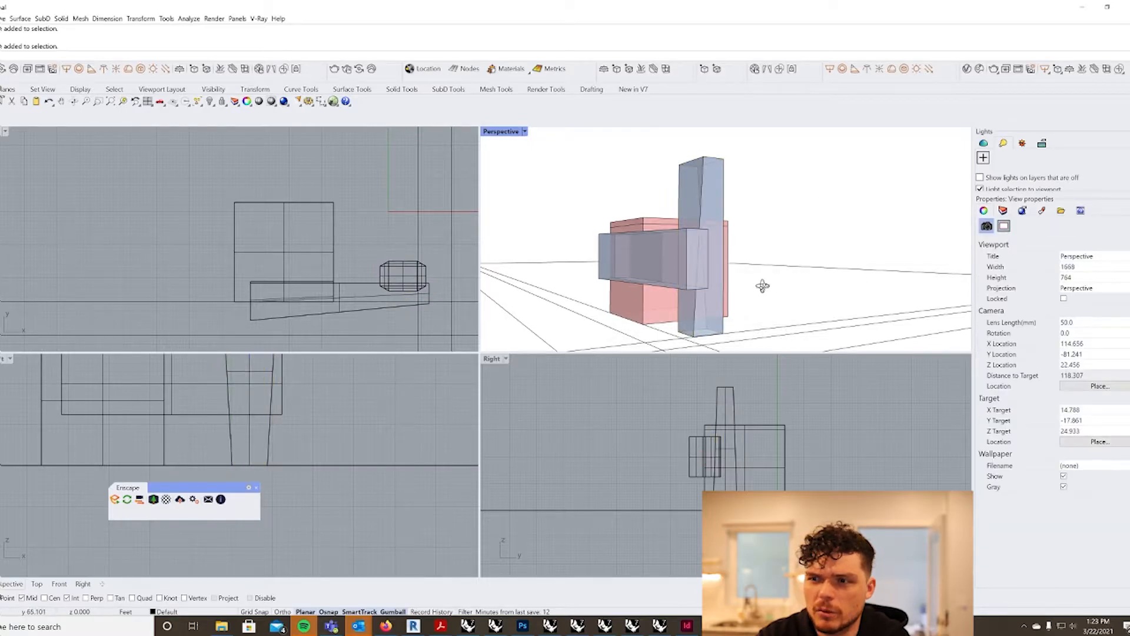
right_drag(766, 289, 723, 305)
mouse_move(650, 290)
right_down()
mouse_move(676, 321)
mouse_move(663, 296)
right_up()
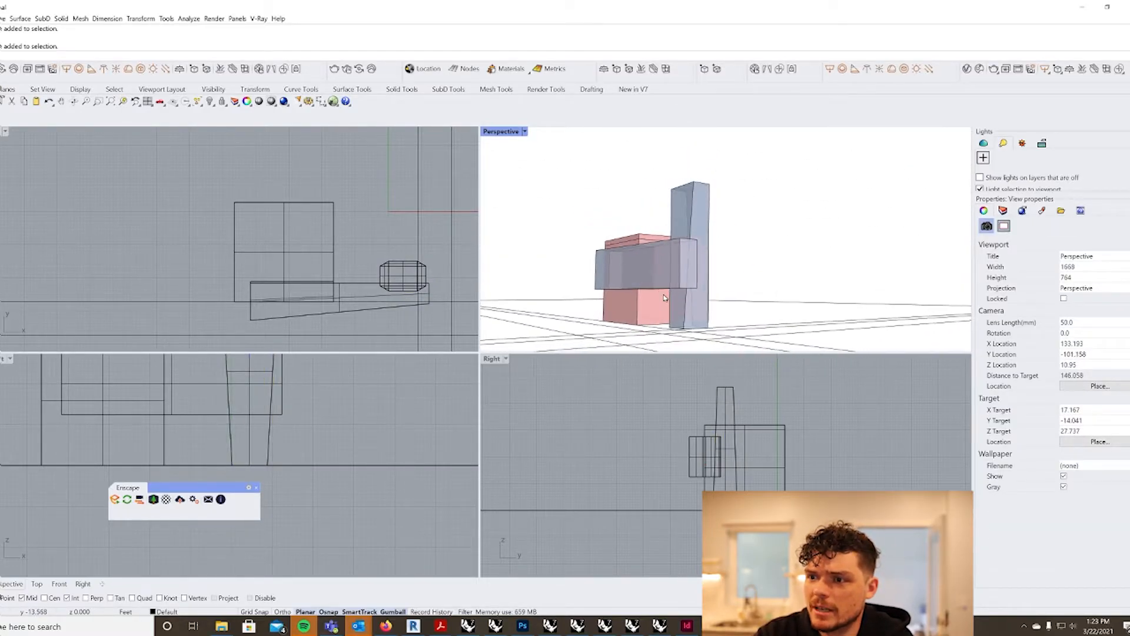
scroll(653, 303, up, 5)
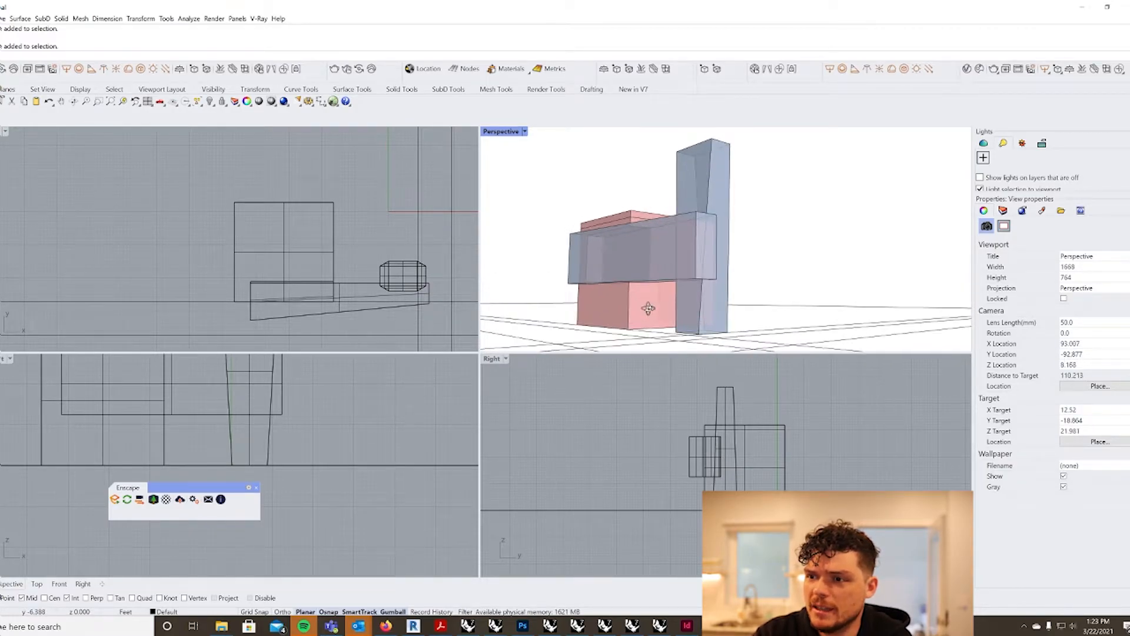
click(664, 258)
click(809, 236)
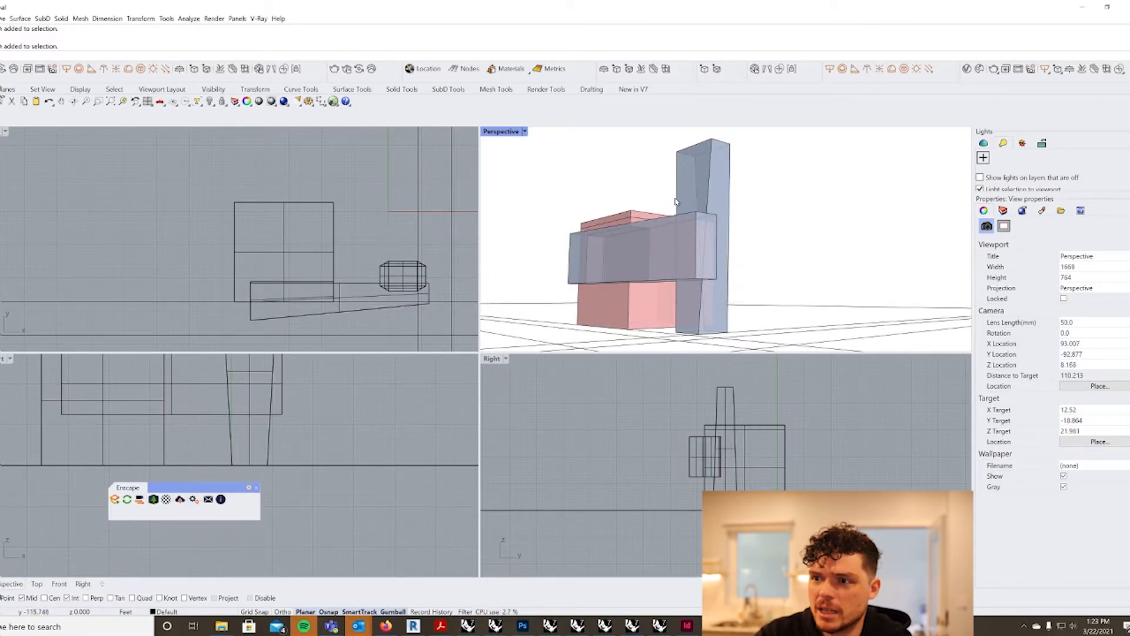
Step: Assign light-blue-grunge-texture-9.jpg as the color texture of the tower's Public material
click(704, 206)
key(Escape)
click(713, 185)
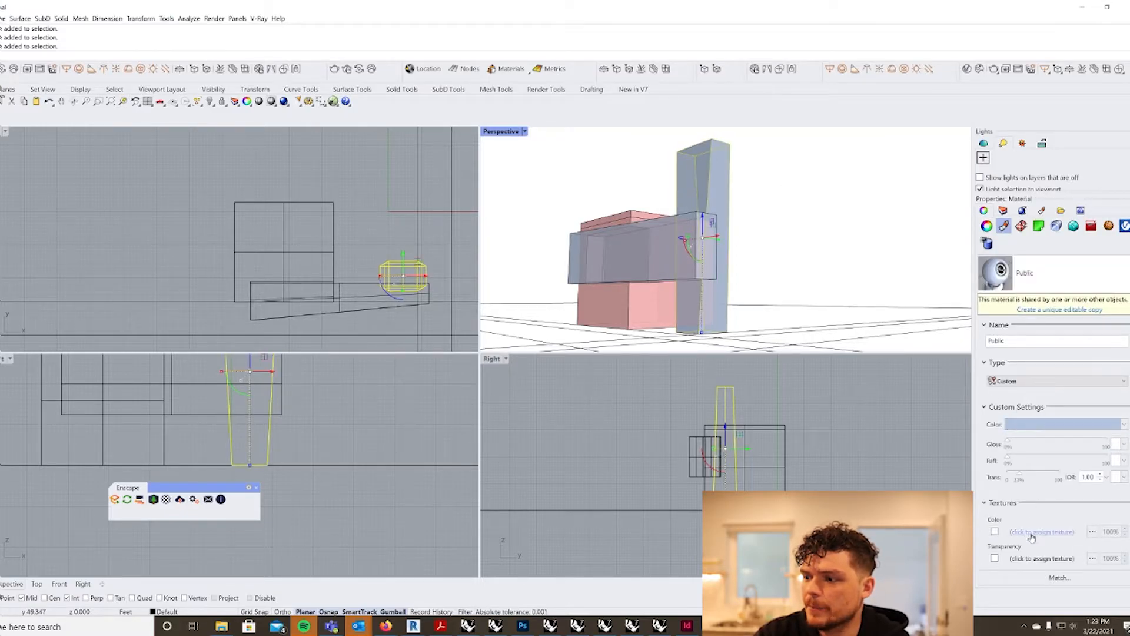
scroll(1039, 525, down, 3)
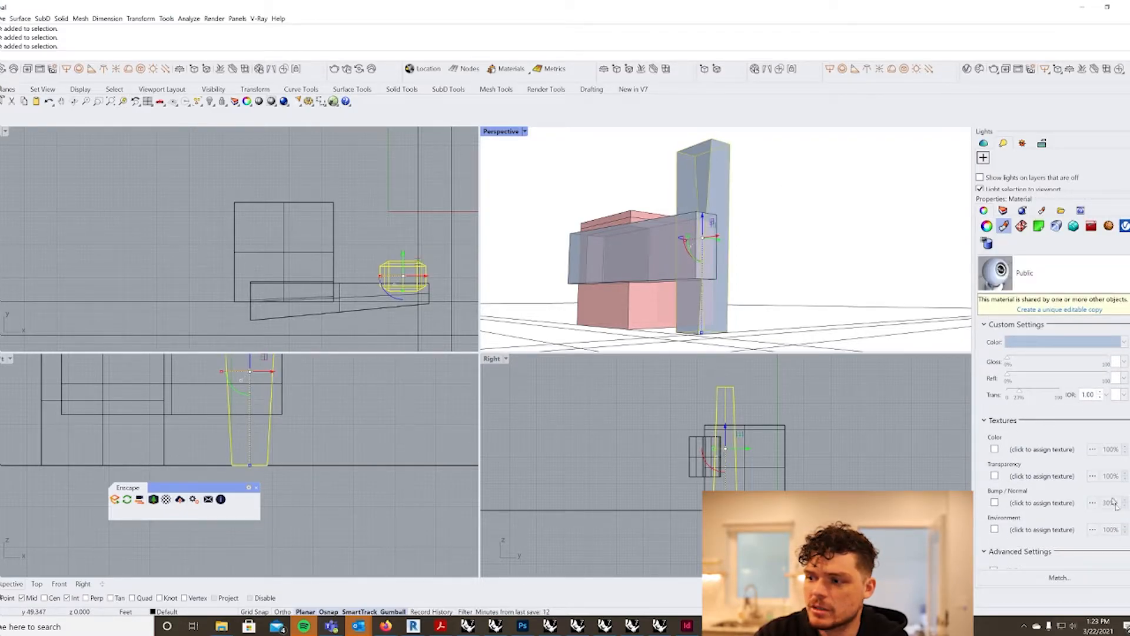
click(1037, 450)
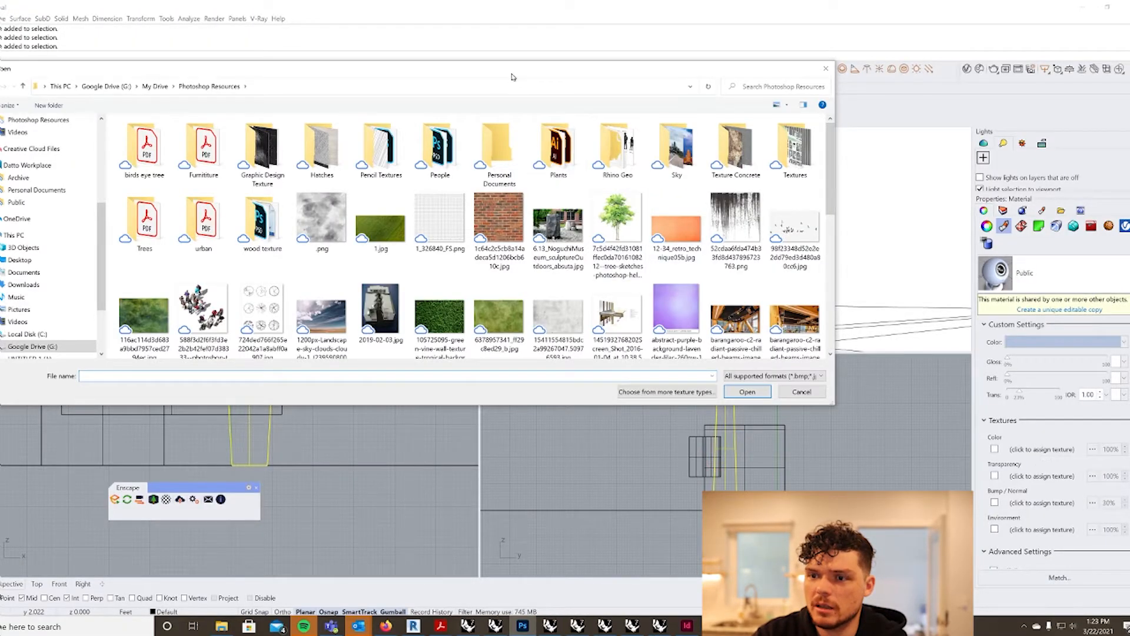
scroll(695, 295, down, 6)
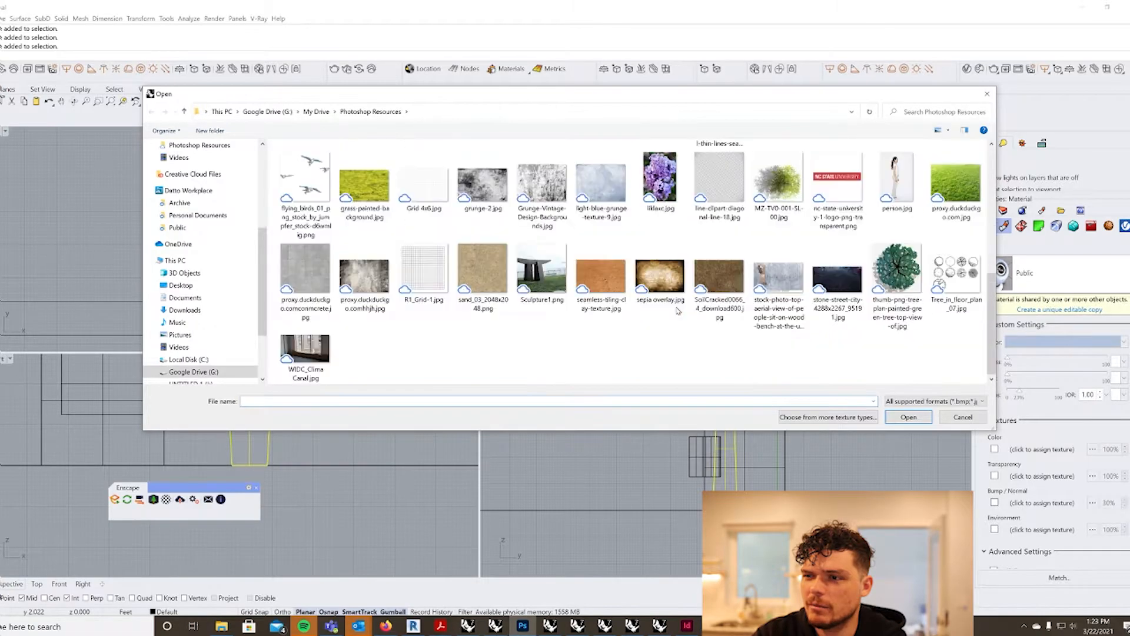
click(601, 184)
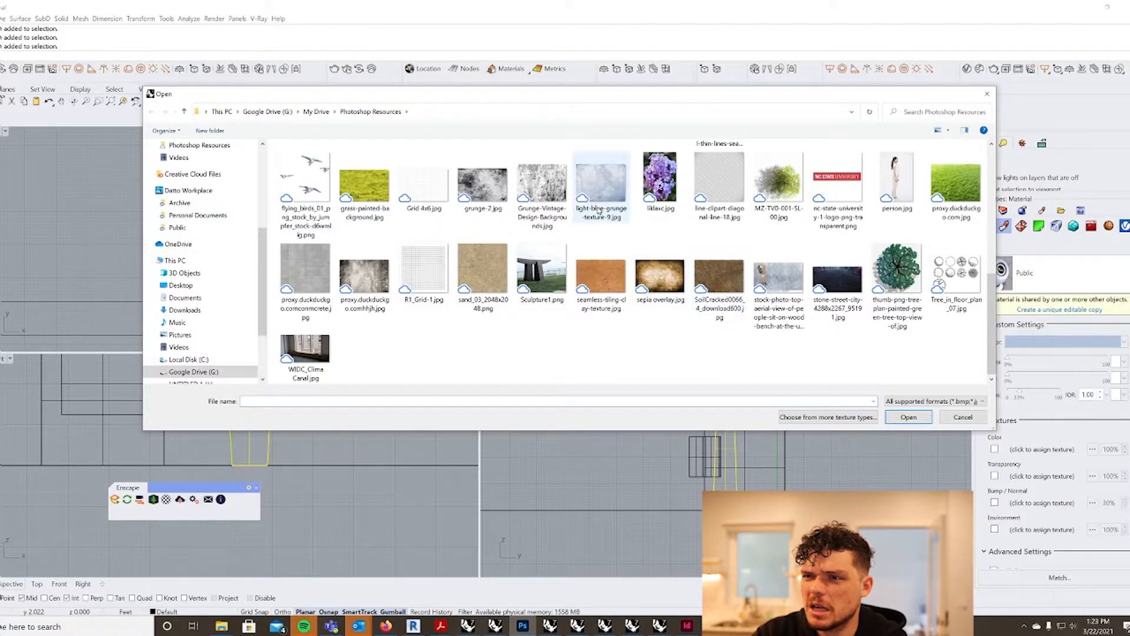
click(907, 416)
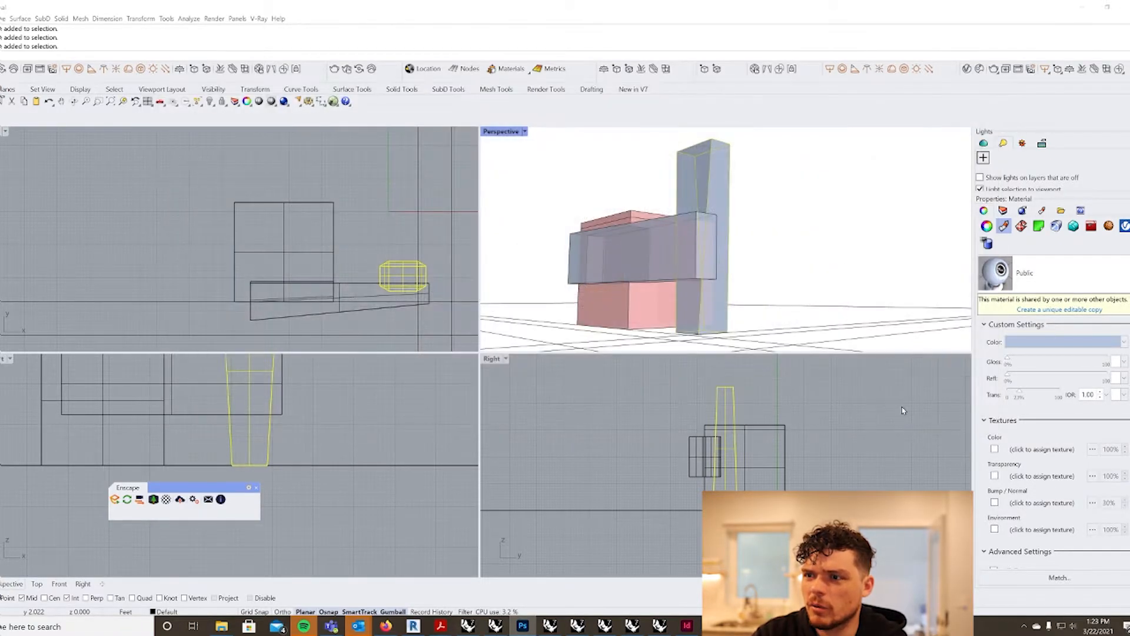
click(804, 207)
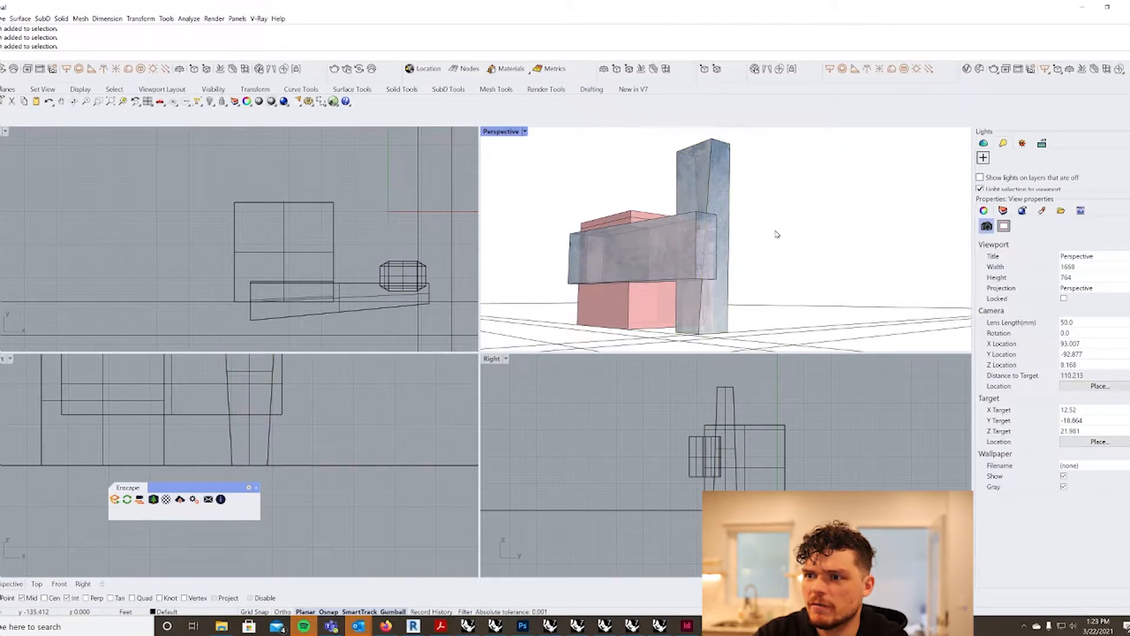
Step: Set the color texture strength of the tower's Public material to 50%
right_drag(775, 234, 778, 241)
click(691, 187)
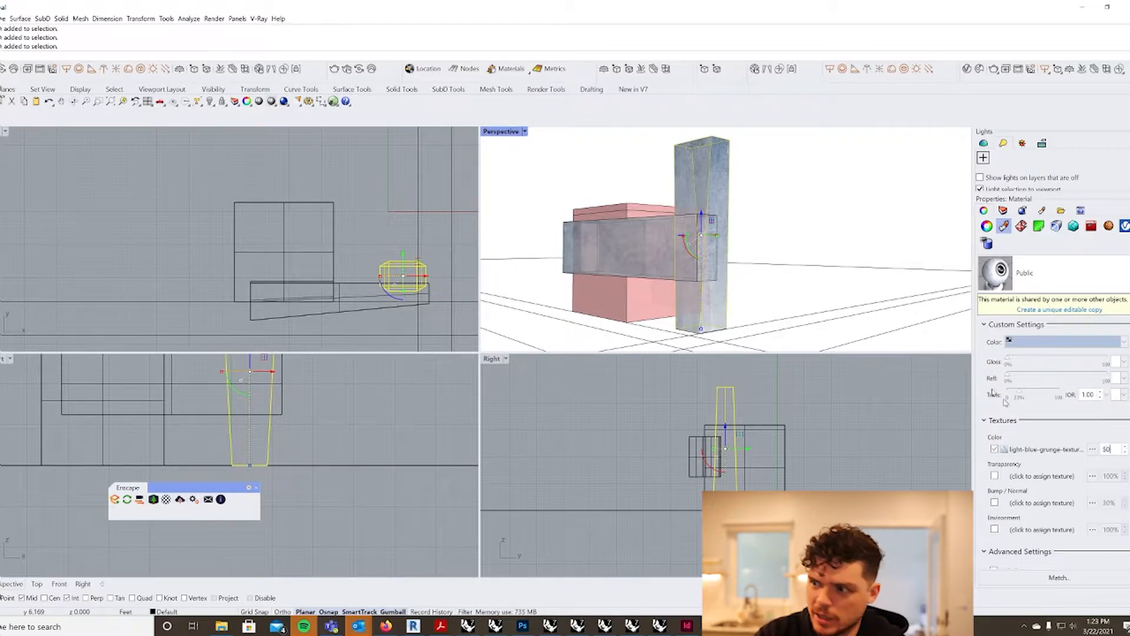
click(875, 247)
scroll(713, 236, up, 4)
mouse_move(714, 235)
right_down()
mouse_move(677, 226)
mouse_move(697, 231)
right_up()
scroll(777, 265, down, 6)
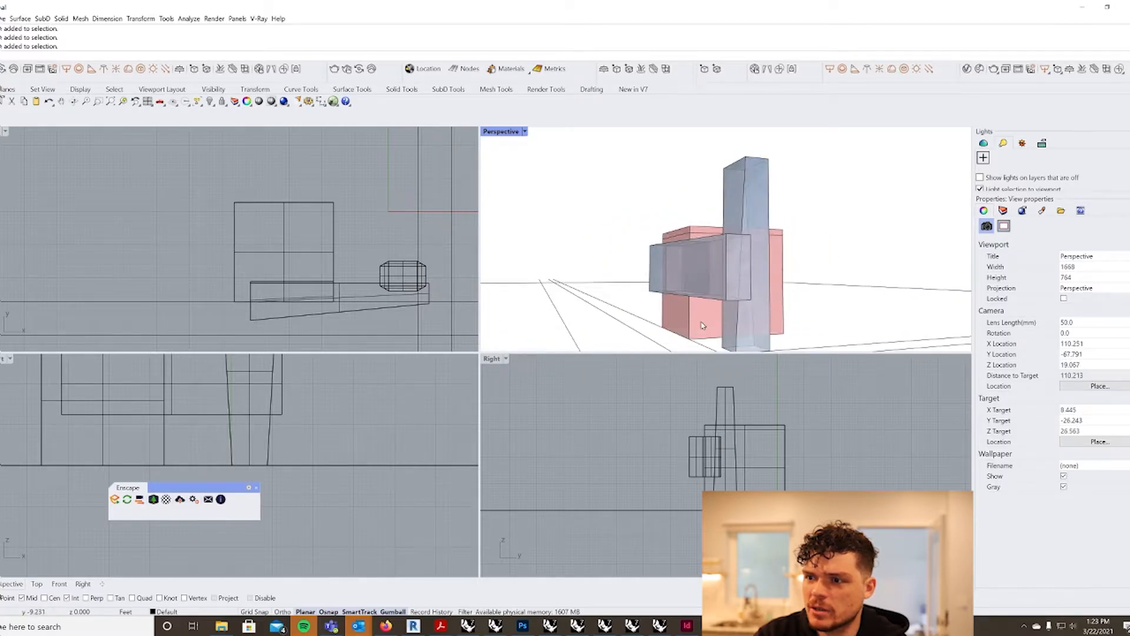
click(702, 326)
click(718, 351)
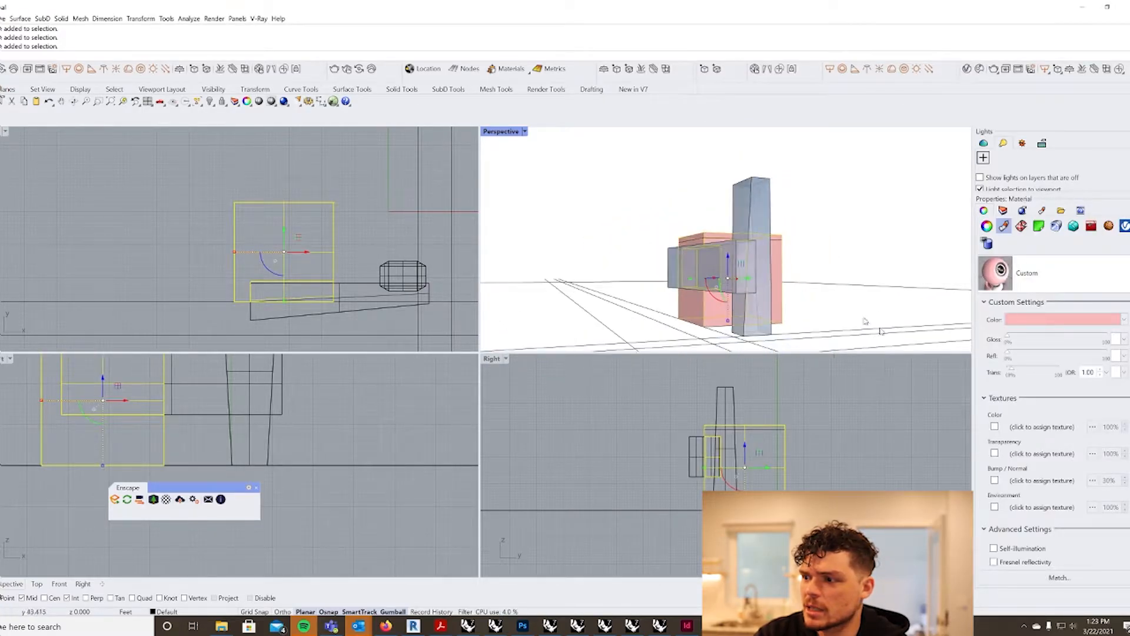
click(1037, 428)
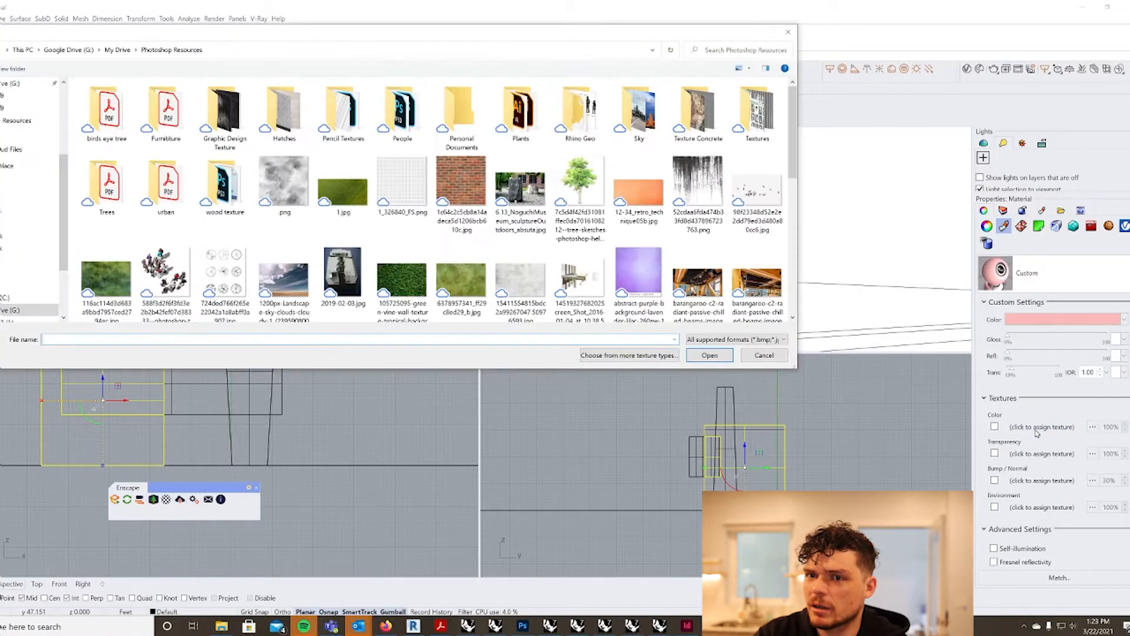
click(519, 290)
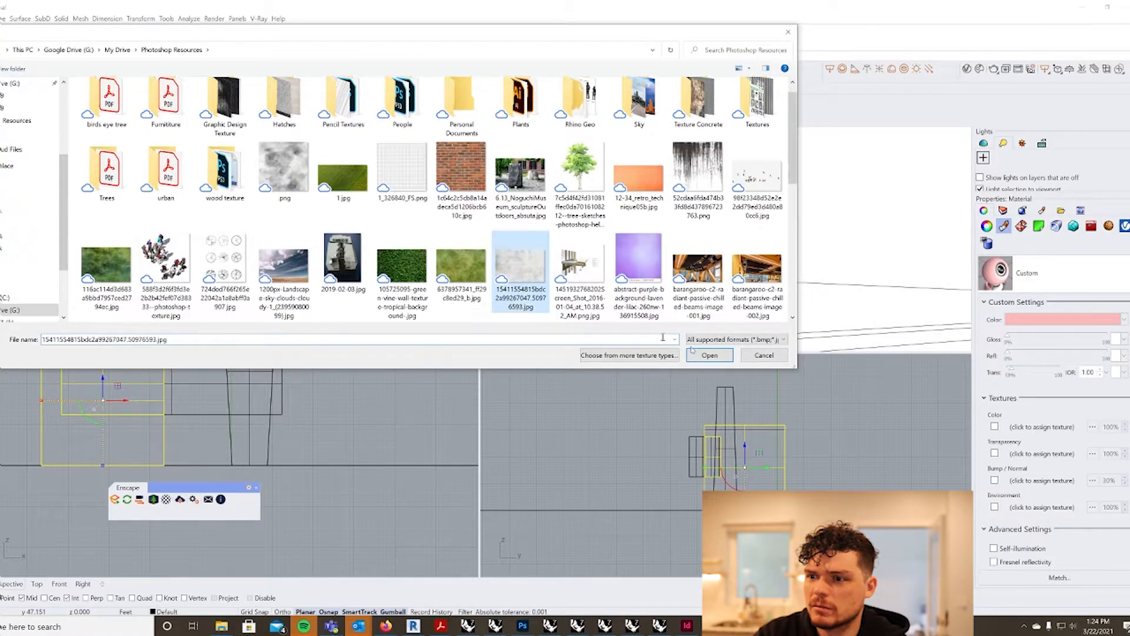
click(718, 357)
click(610, 219)
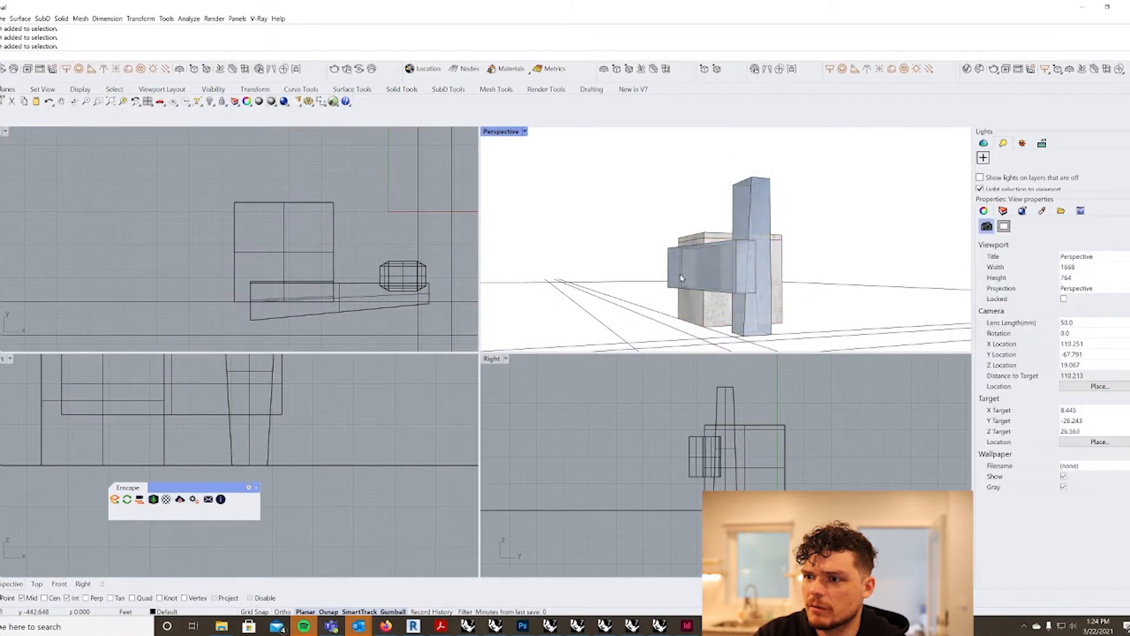
Step: Reduce the color texture strength of the main box's Custom material so its red color blends with the texture
right_drag(681, 278, 694, 277)
click(699, 304)
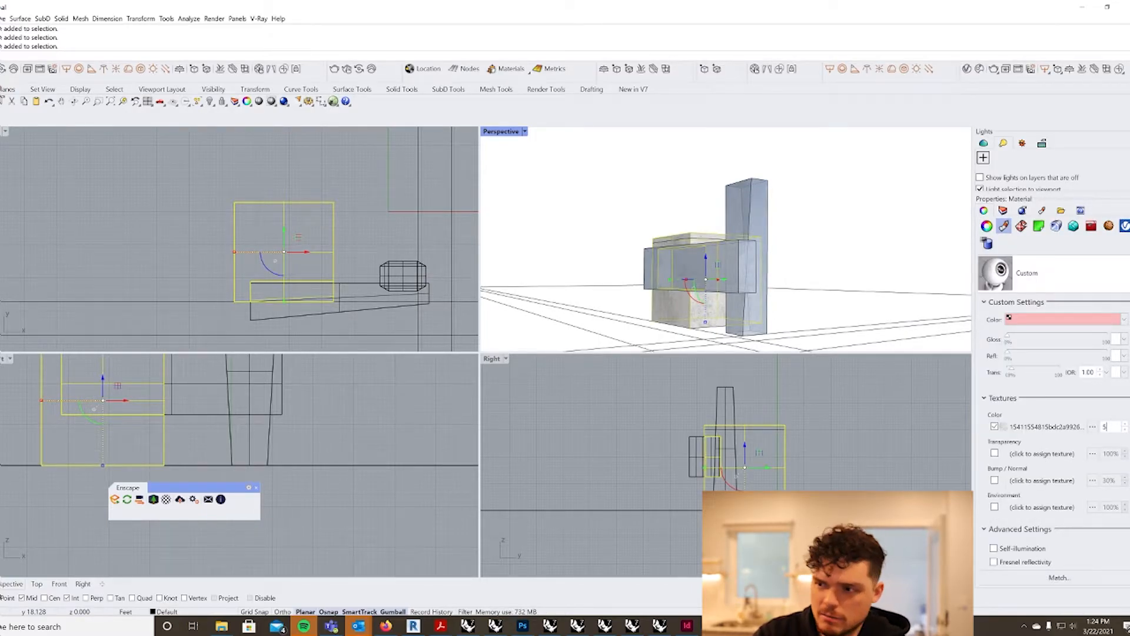
click(873, 248)
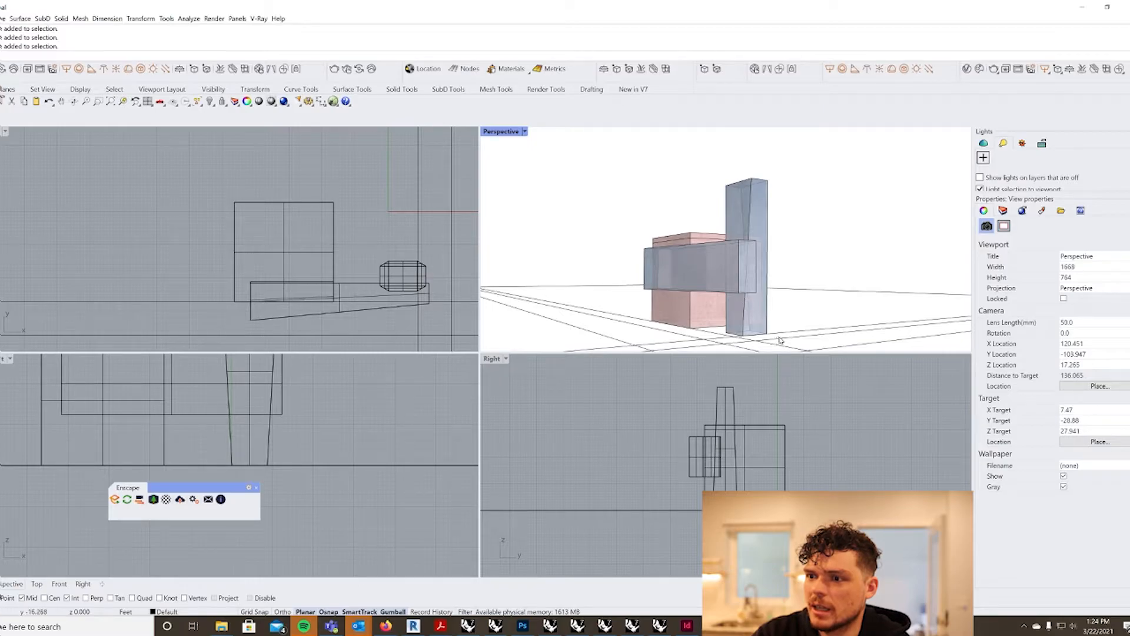
scroll(719, 272, up, 5)
scroll(719, 272, down, 6)
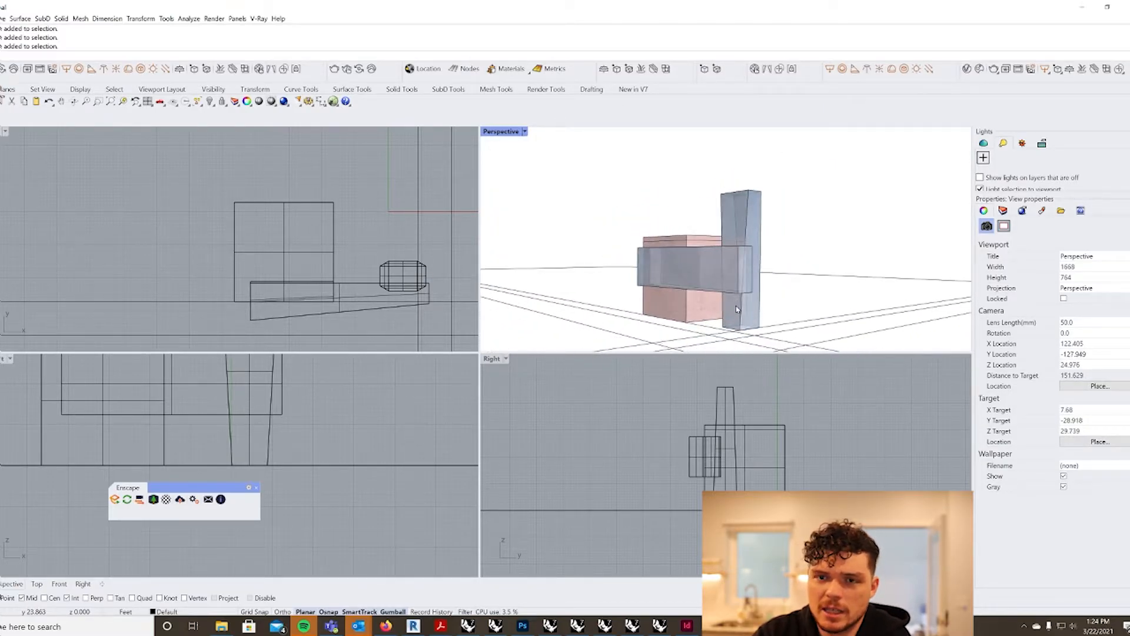
Step: Assign R1_Grid-1.jpg as the transparency texture of the tower's Public material
right_drag(740, 315, 744, 319)
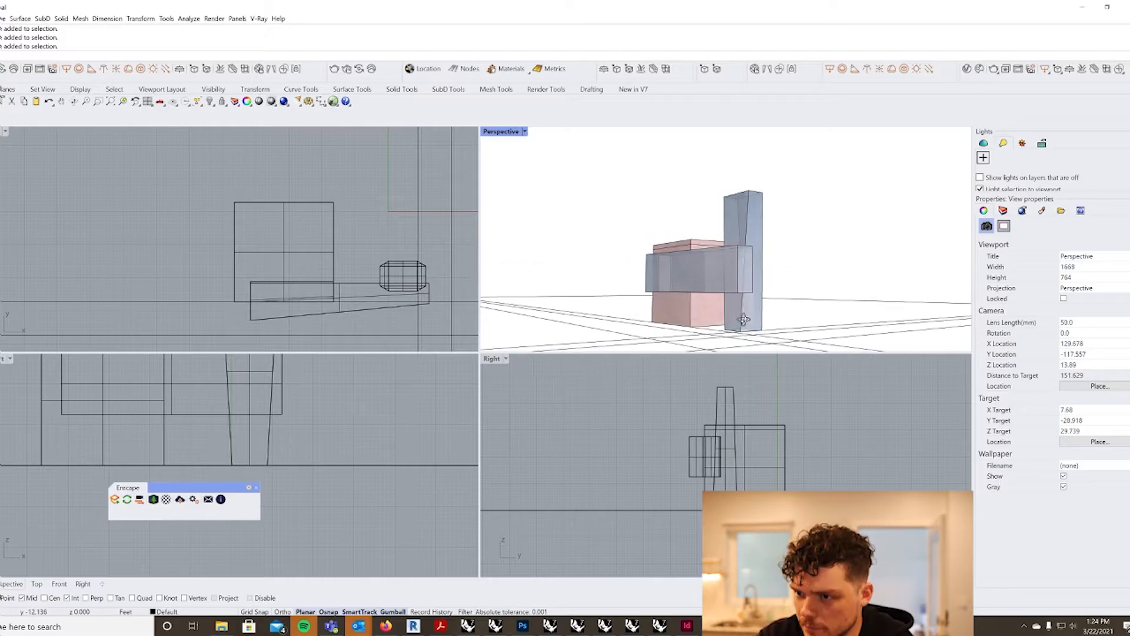
scroll(744, 323, up, 3)
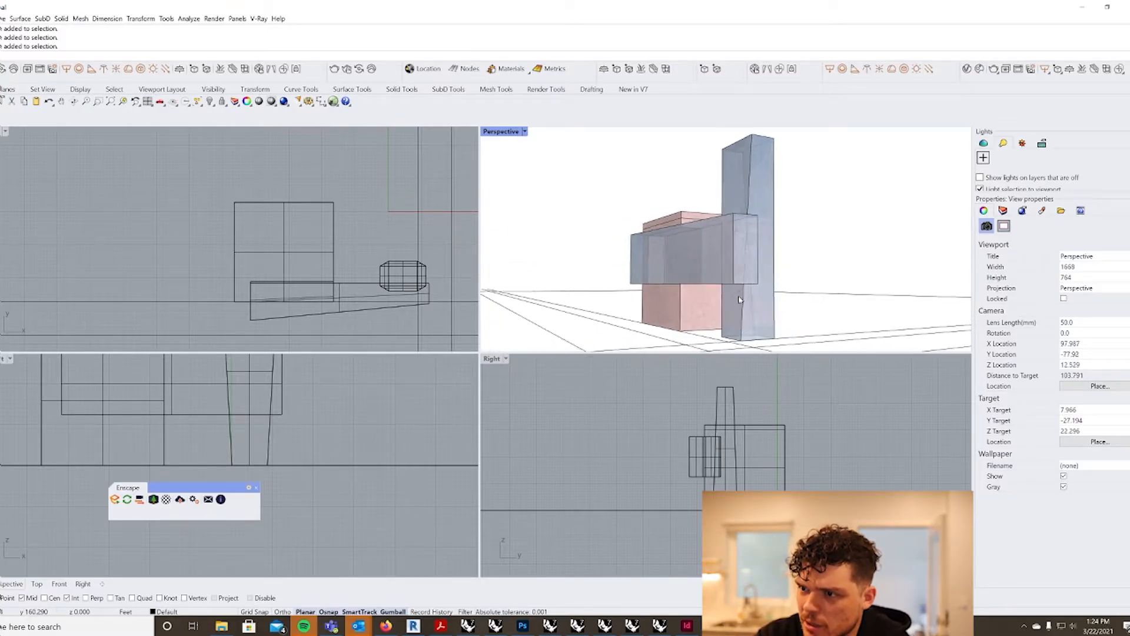
click(764, 174)
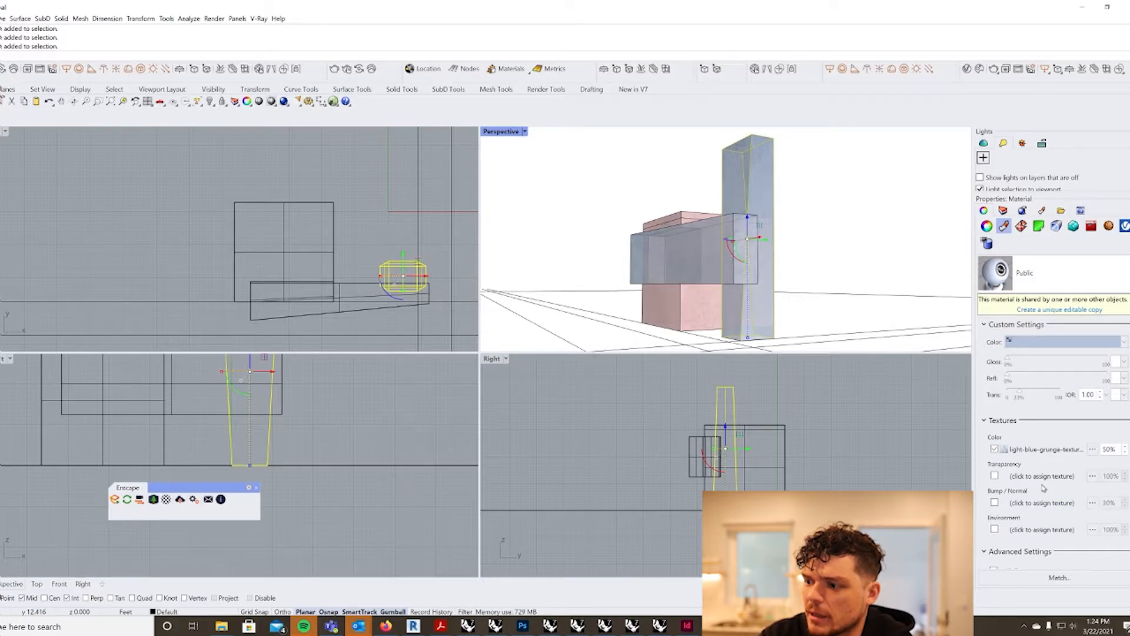
click(1041, 476)
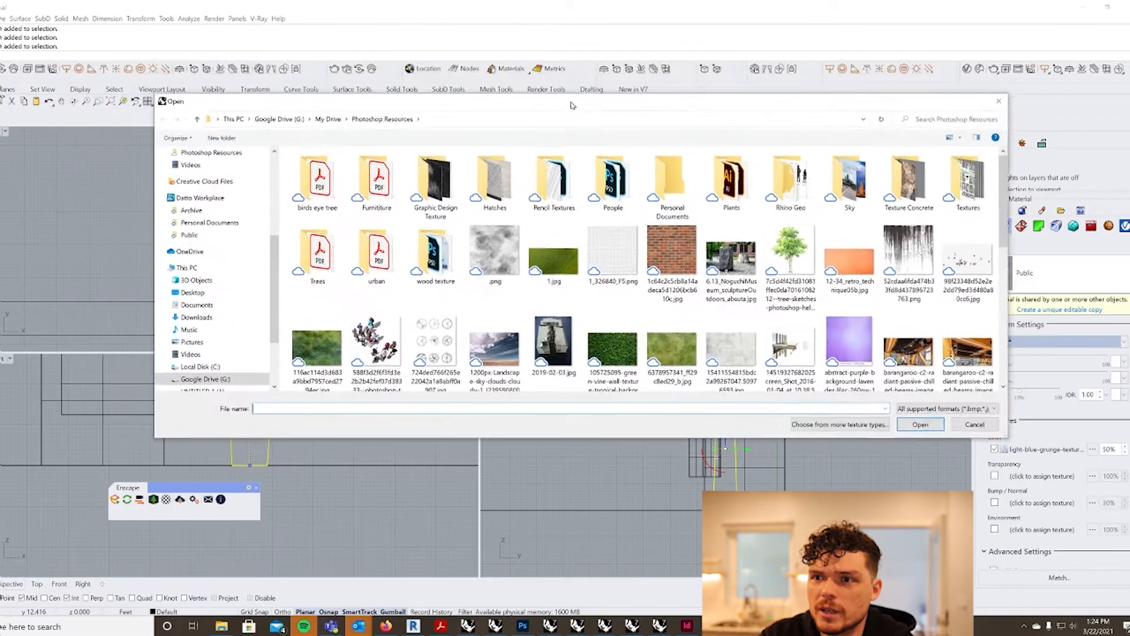
mouse_move(571, 105)
mouse_down()
mouse_move(607, 126)
mouse_move(676, 128)
mouse_move(658, 129)
mouse_up()
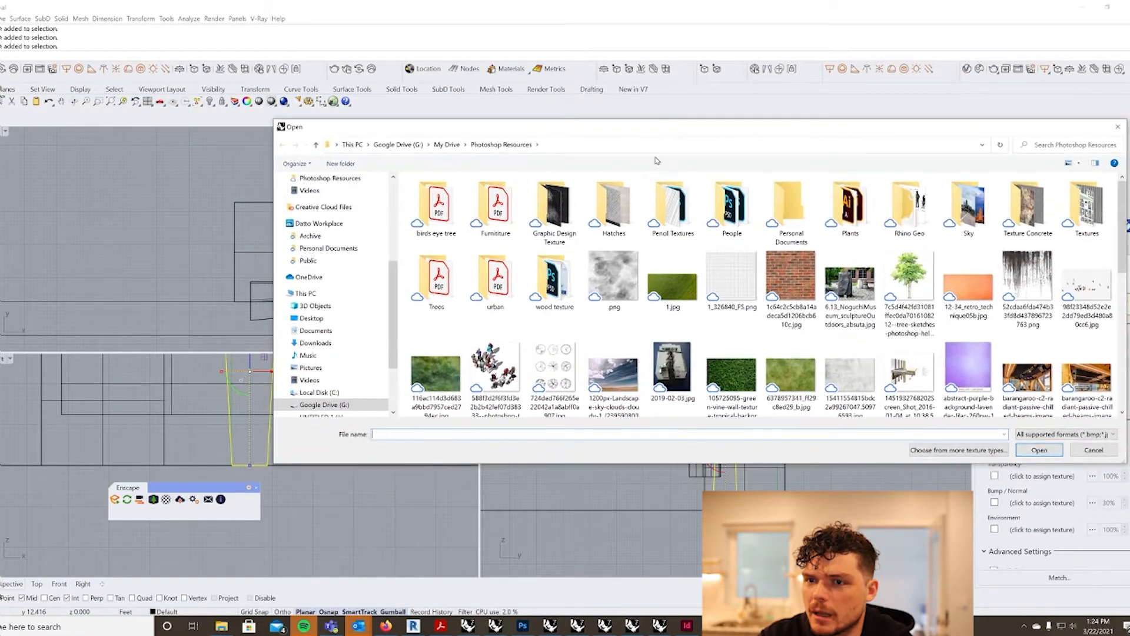
drag(437, 129, 451, 126)
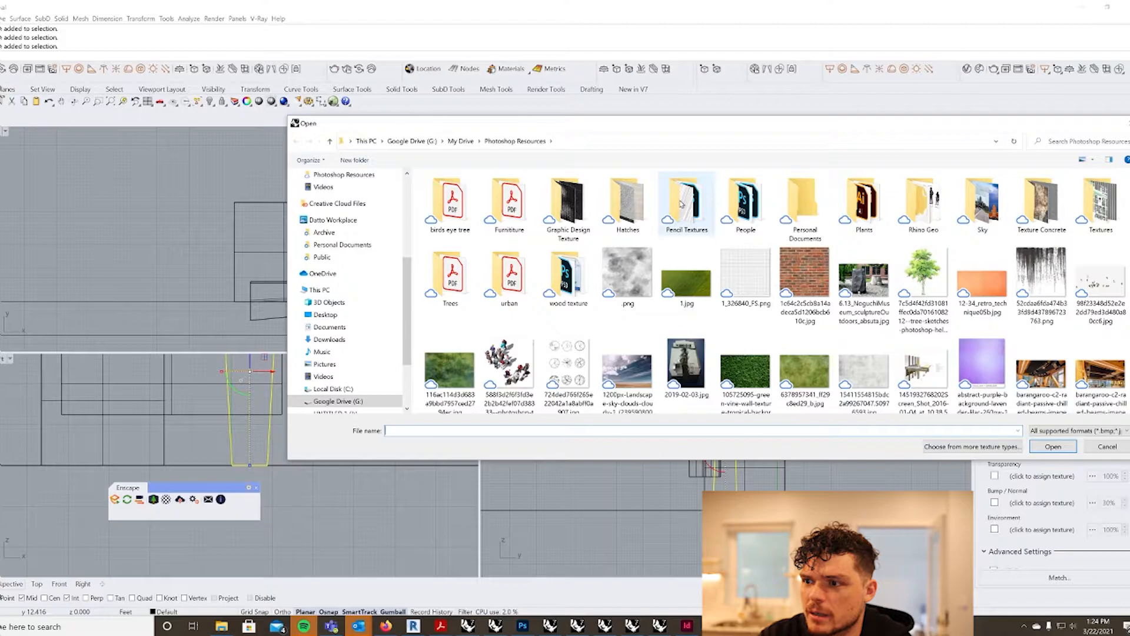
scroll(727, 333, down, 3)
scroll(727, 334, down, 10)
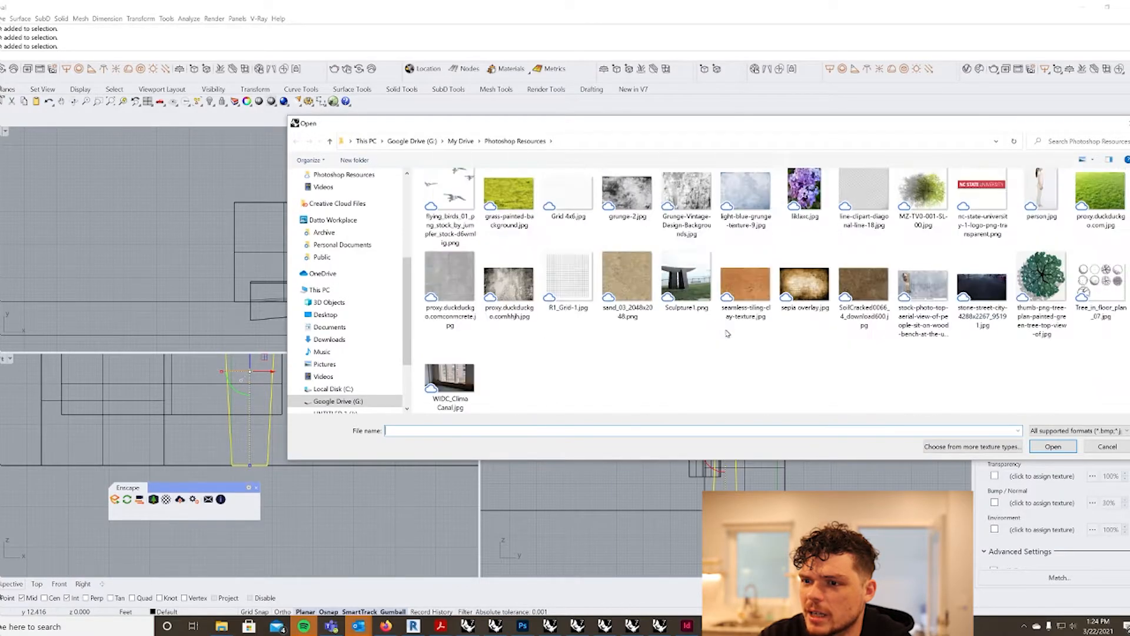
click(569, 280)
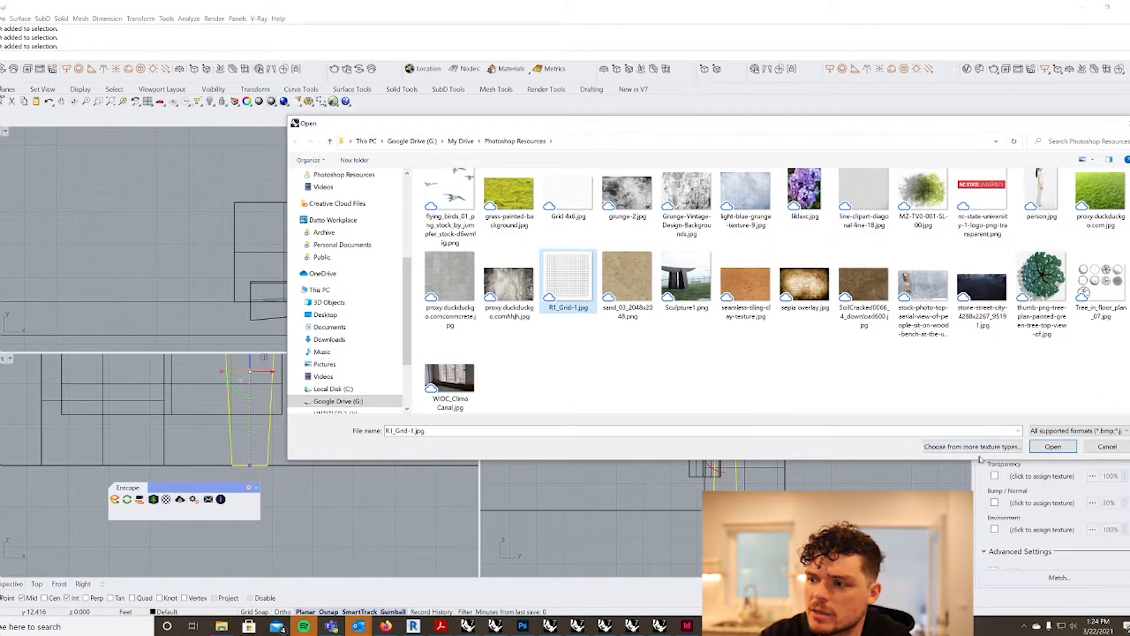
click(1053, 448)
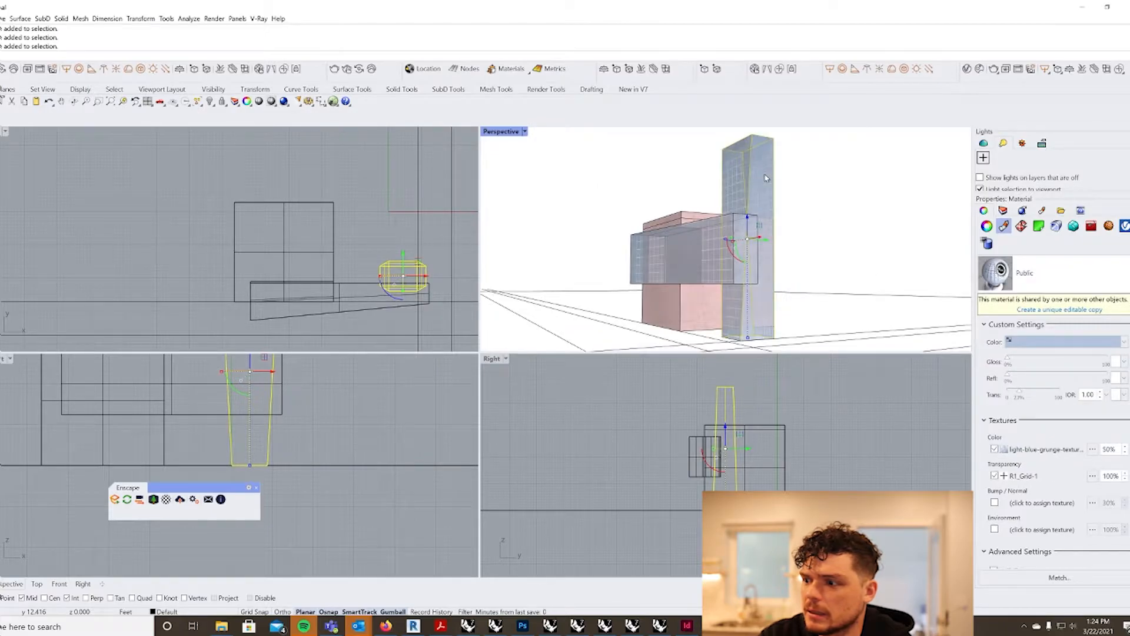
Step: Try a transparency texture strength of 50% on the tower's Public material
right_drag(752, 179, 762, 206)
scroll(761, 206, up, 2)
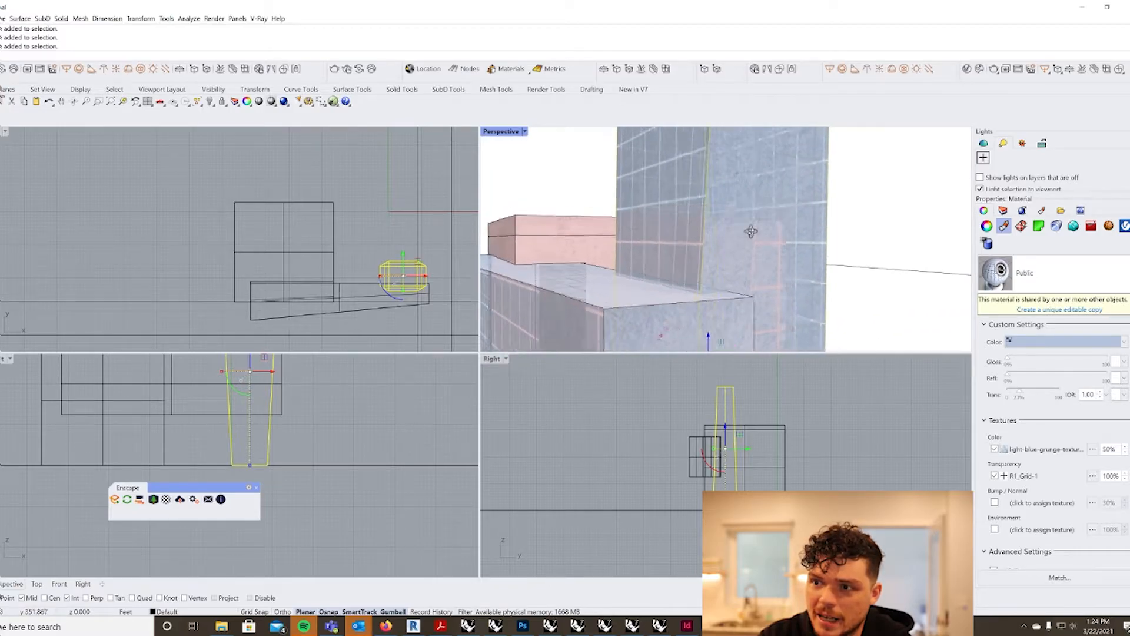
scroll(749, 232, down, 4)
scroll(776, 303, down, 3)
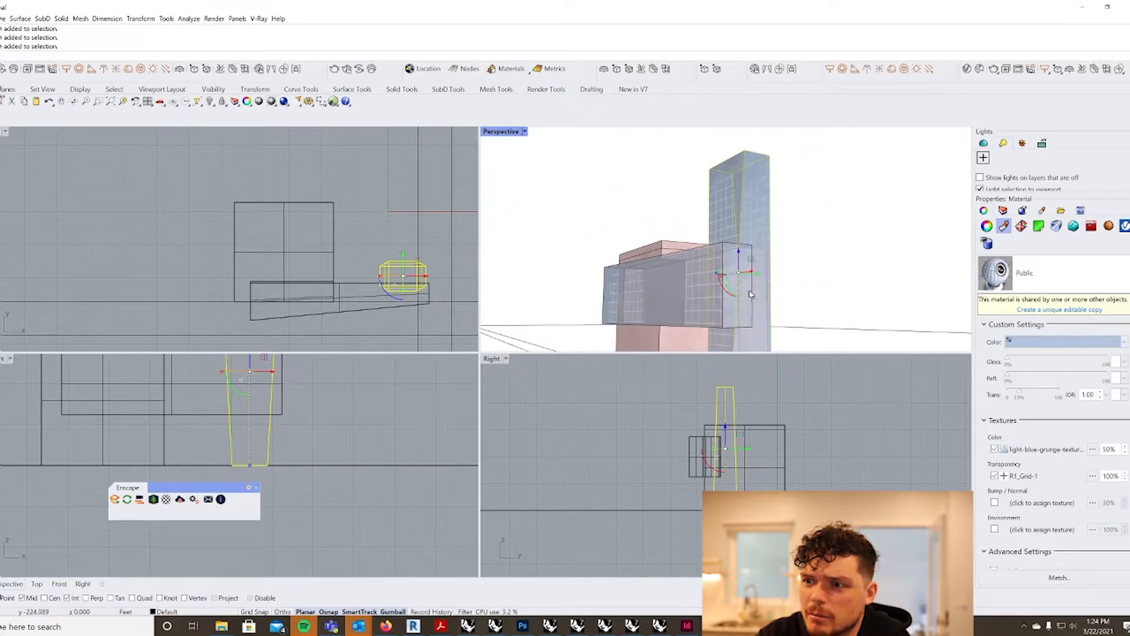
click(1110, 476)
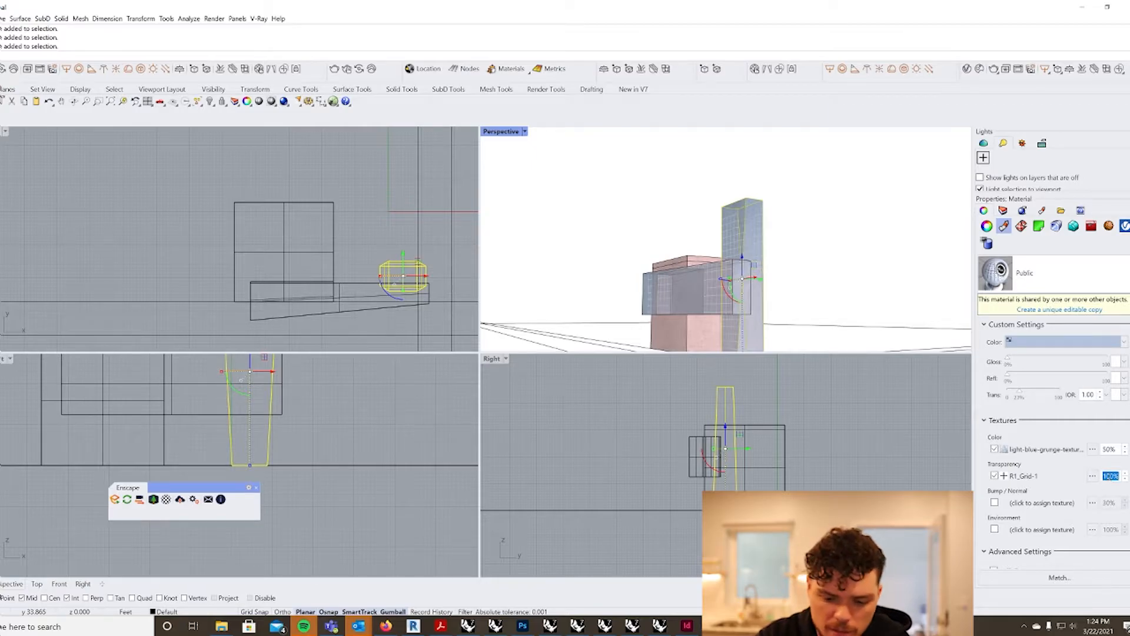
text(5)
click(940, 307)
scroll(760, 285, up, 3)
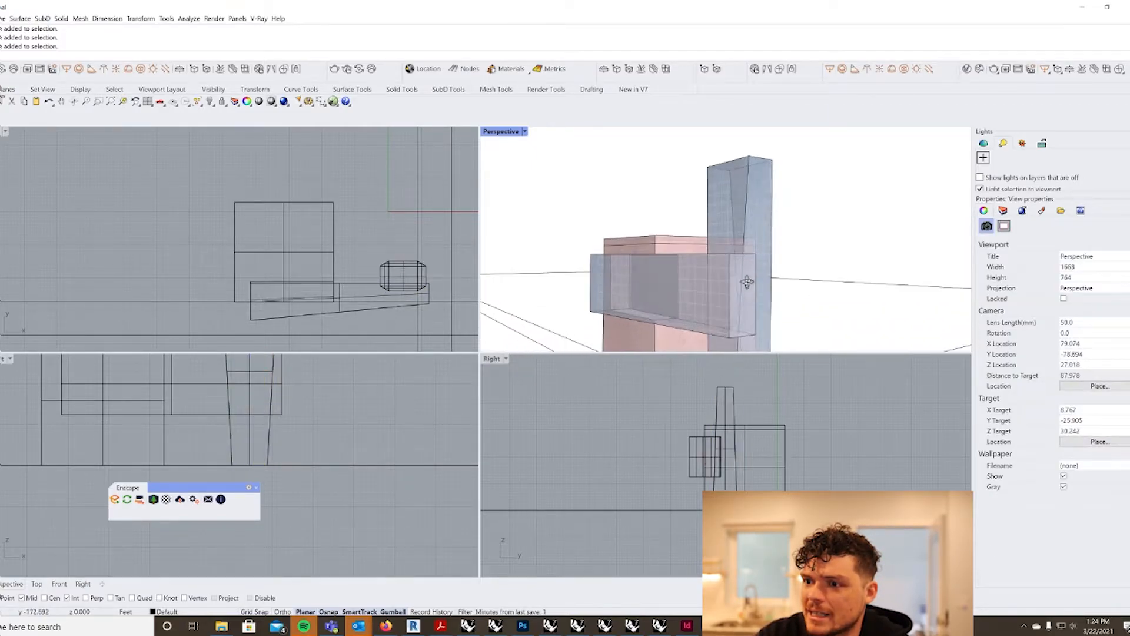
Step: Try a transparency texture strength of 25% on the tower's Public material
click(704, 196)
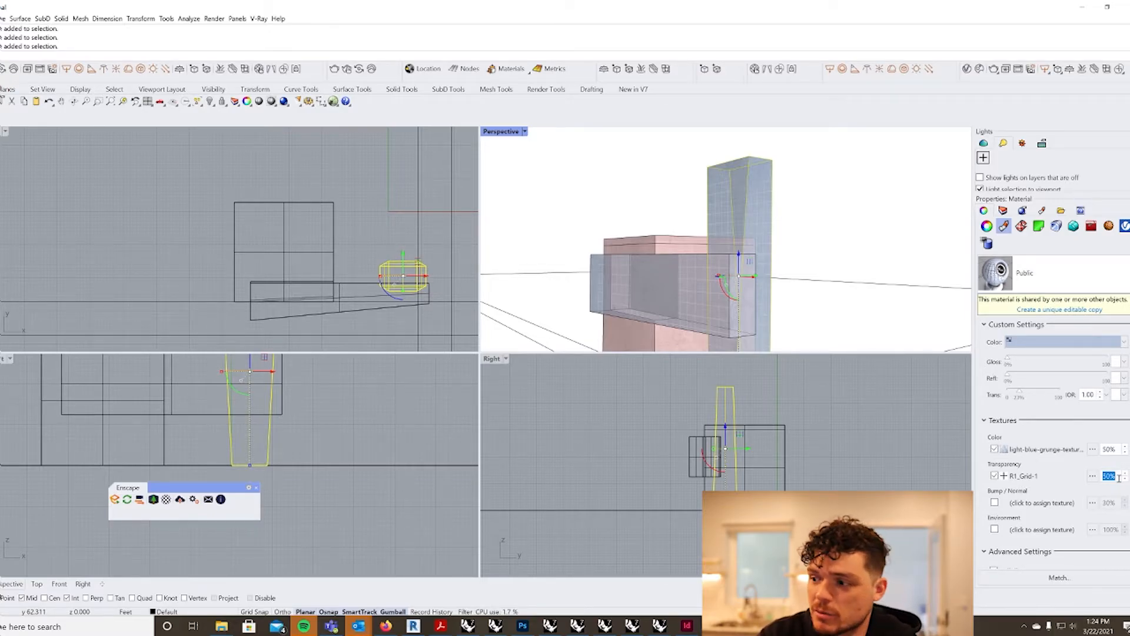
click(850, 240)
scroll(787, 283, down, 3)
click(736, 300)
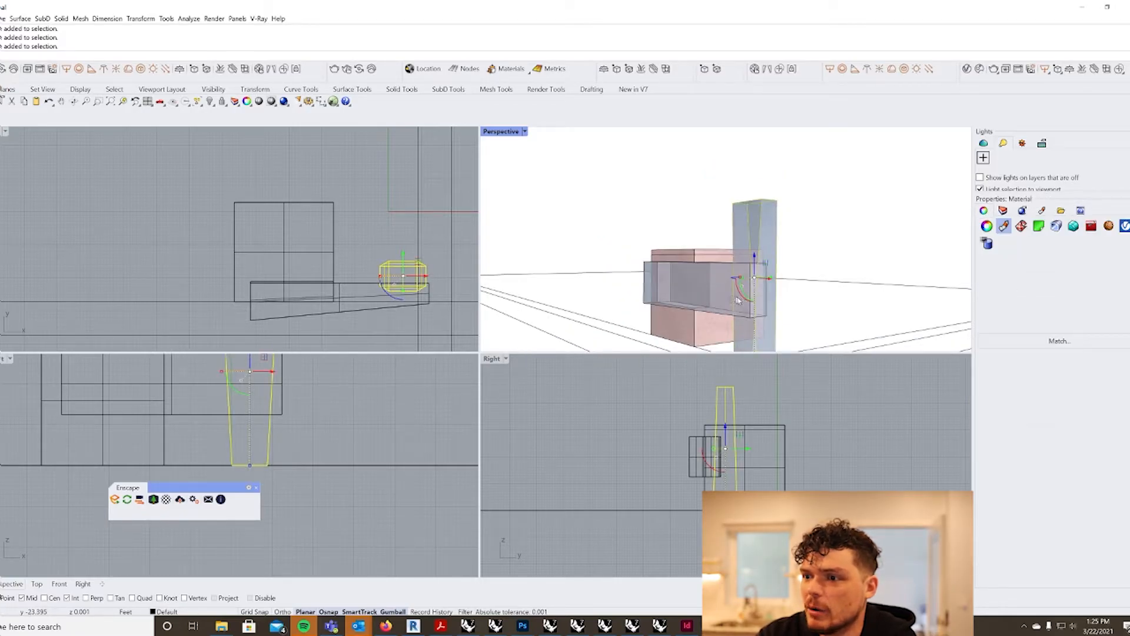
scroll(750, 310, up, 3)
click(700, 332)
click(924, 334)
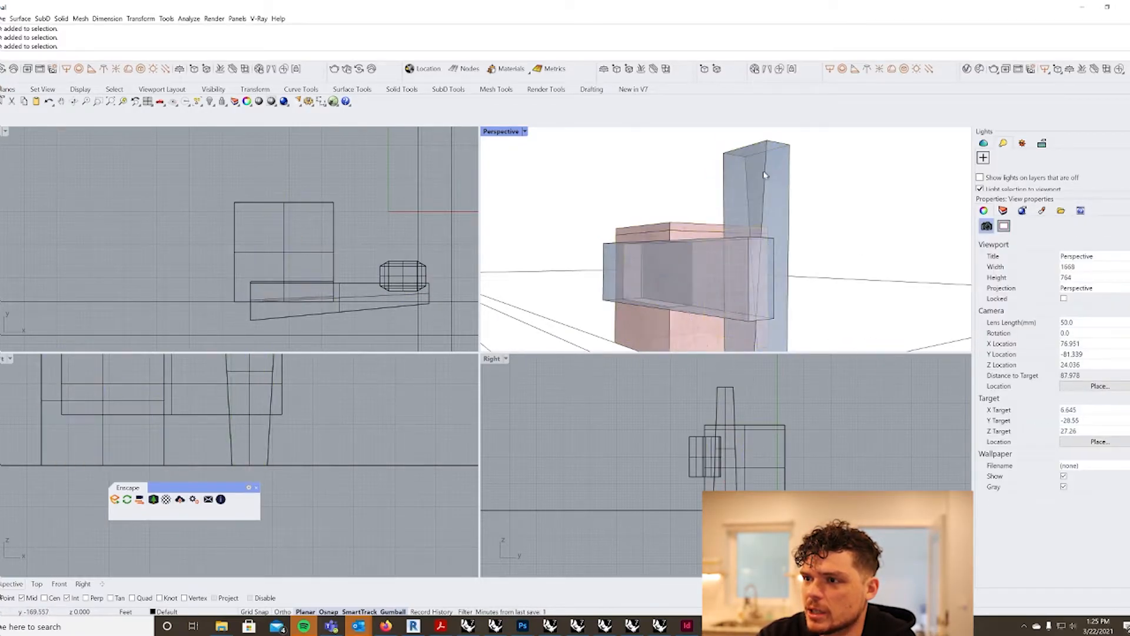
Step: Set the mapping repeat of the R1_Grid-1 transparency texture to 25 in U and V and its rotation to 90°
click(767, 174)
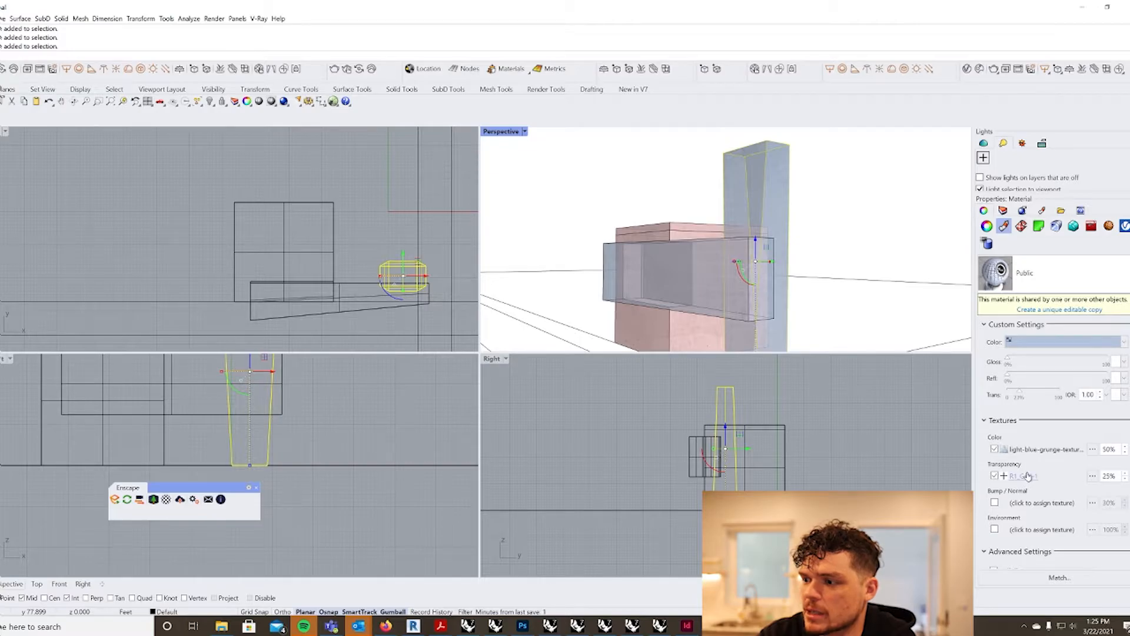
click(1028, 475)
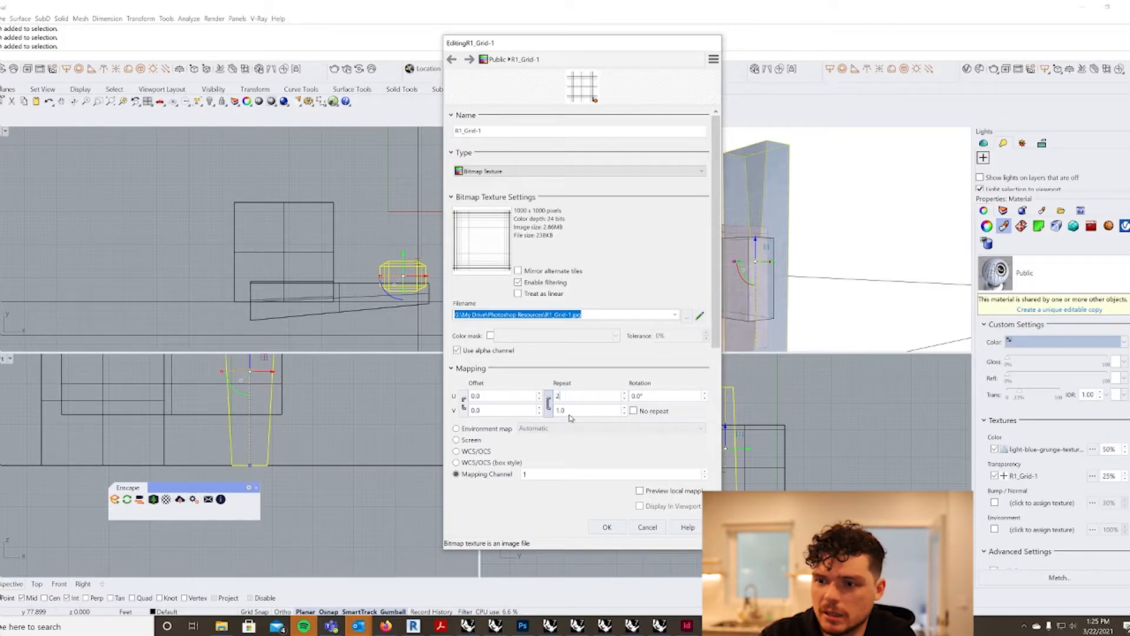
click(652, 398)
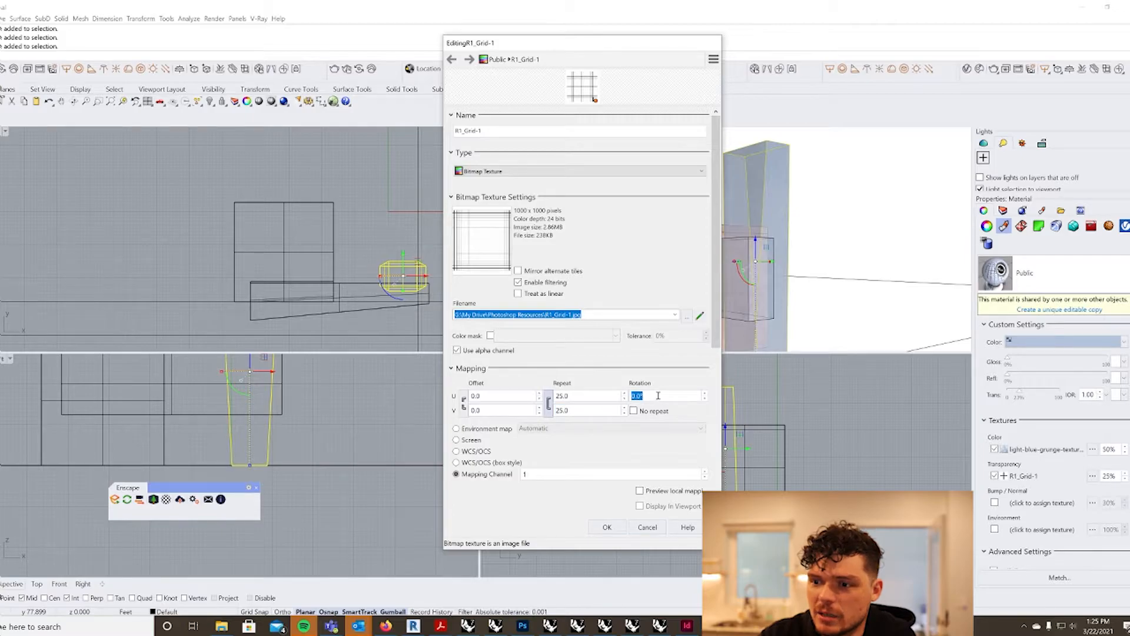
click(607, 527)
click(598, 197)
scroll(837, 327, up, 5)
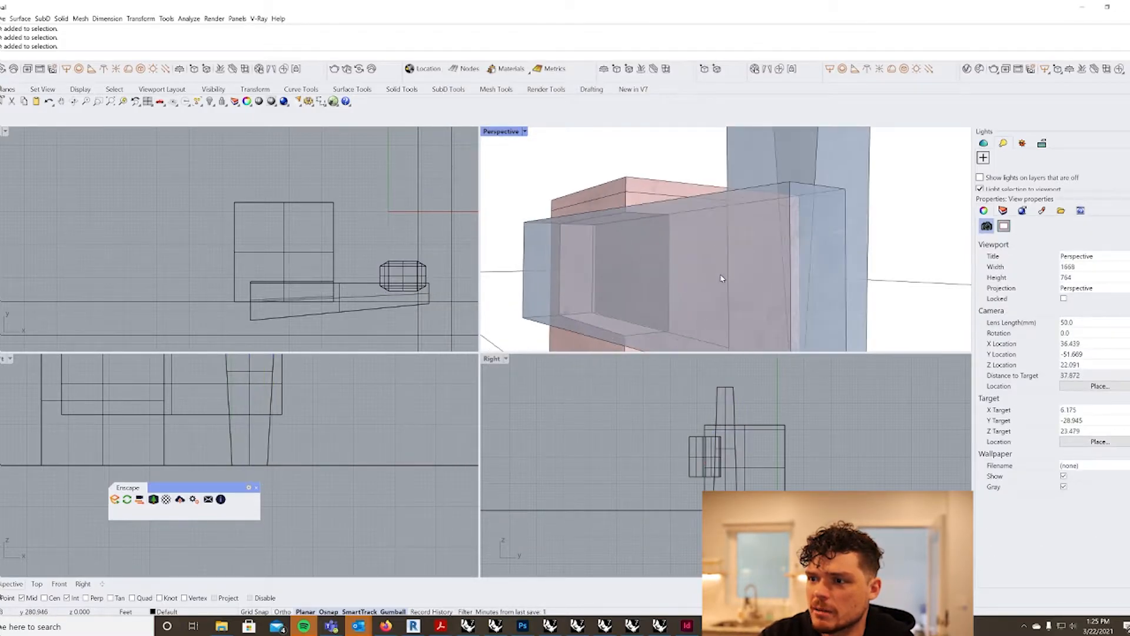
Step: Raise the transparency texture strength of the tower's Public material to 50%
click(786, 214)
click(809, 186)
click(841, 214)
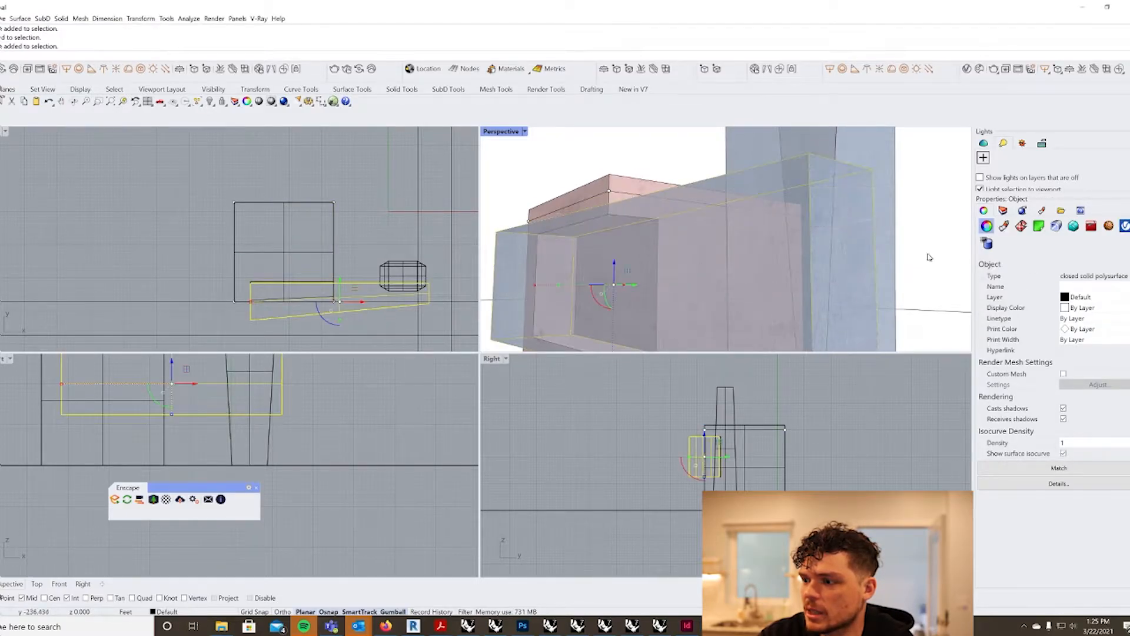
click(893, 160)
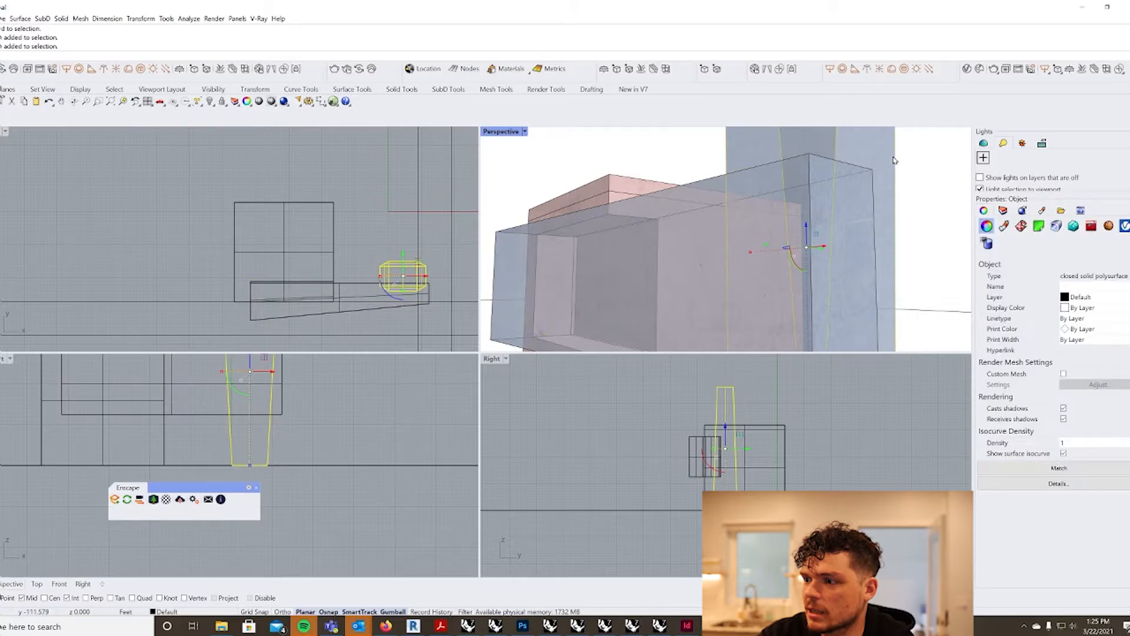
click(1004, 227)
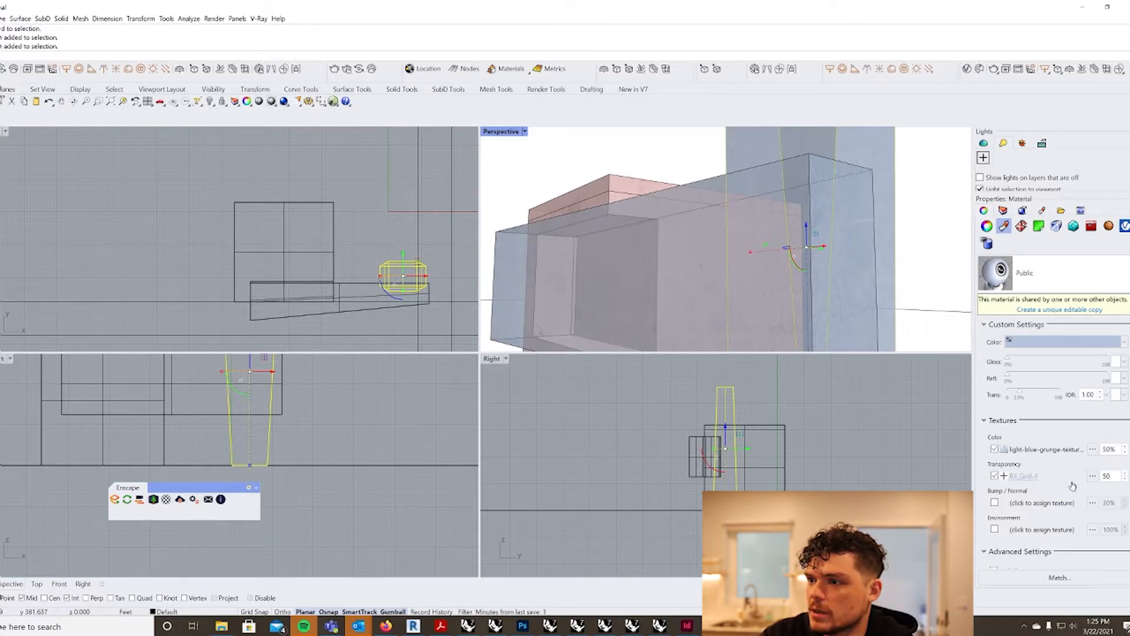
click(923, 259)
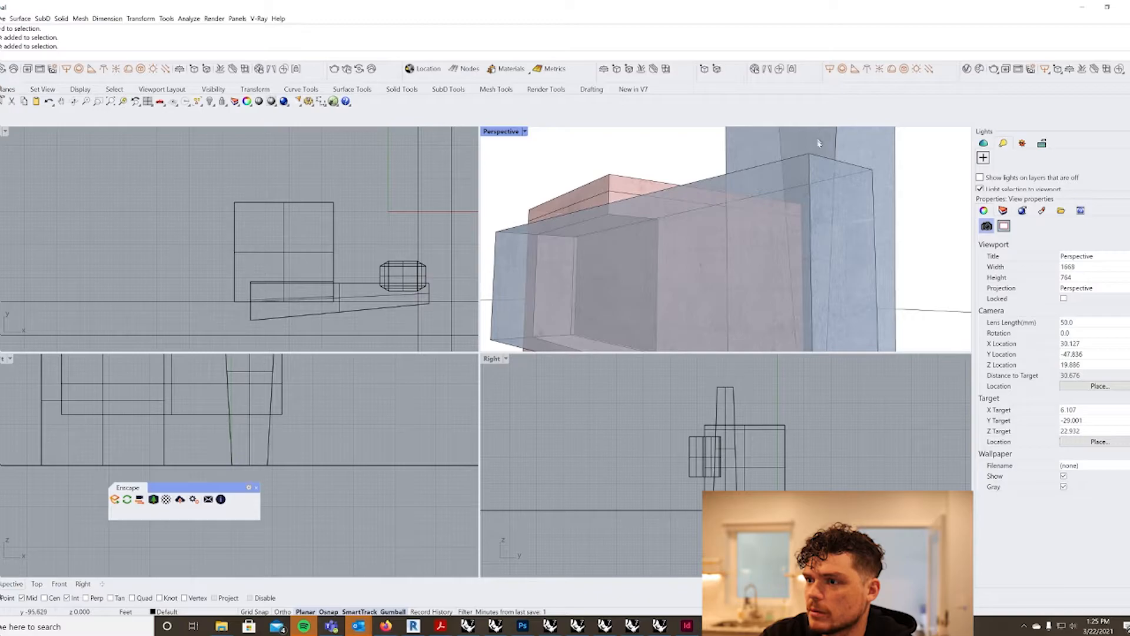
Step: Set the transparency texture strength of the tower's Public material to 100% and check the grid up close
click(783, 219)
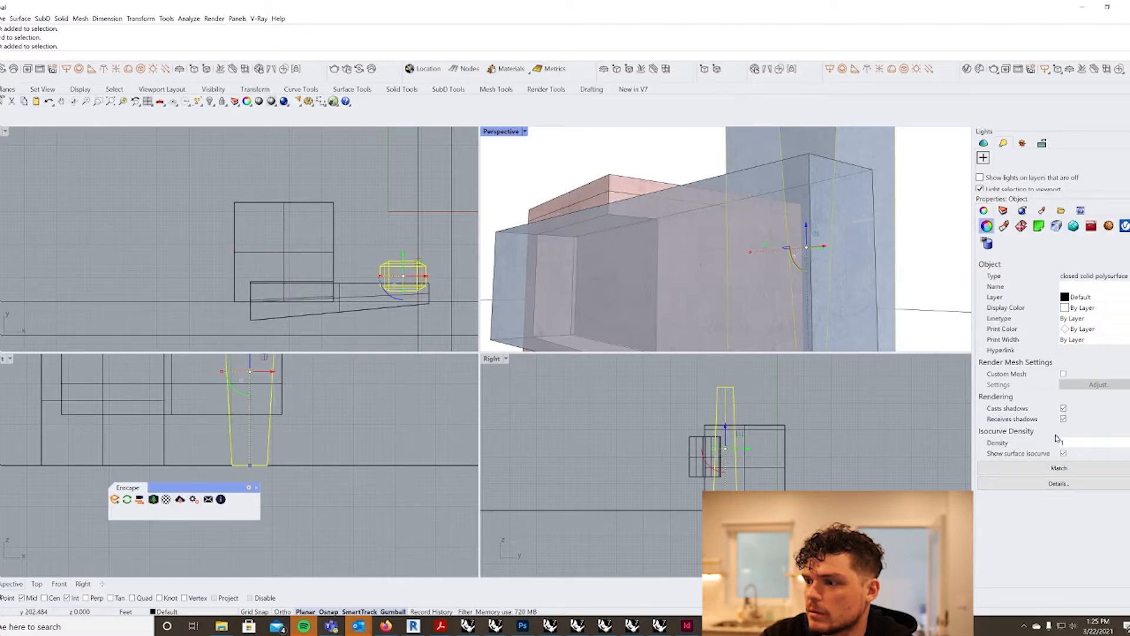
click(1003, 226)
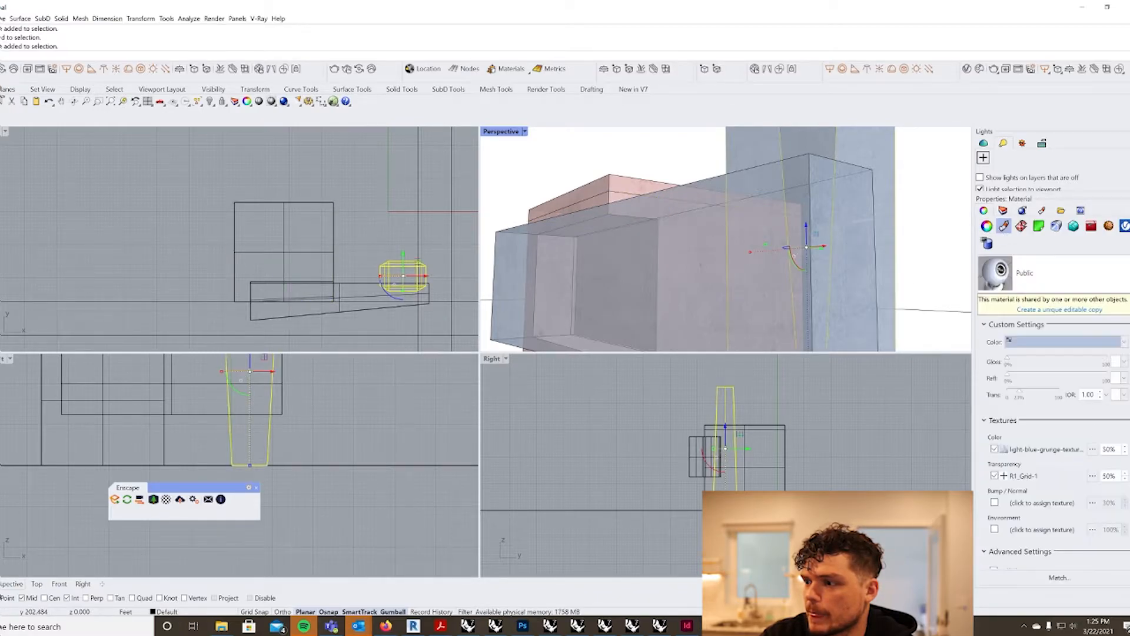
click(1114, 476)
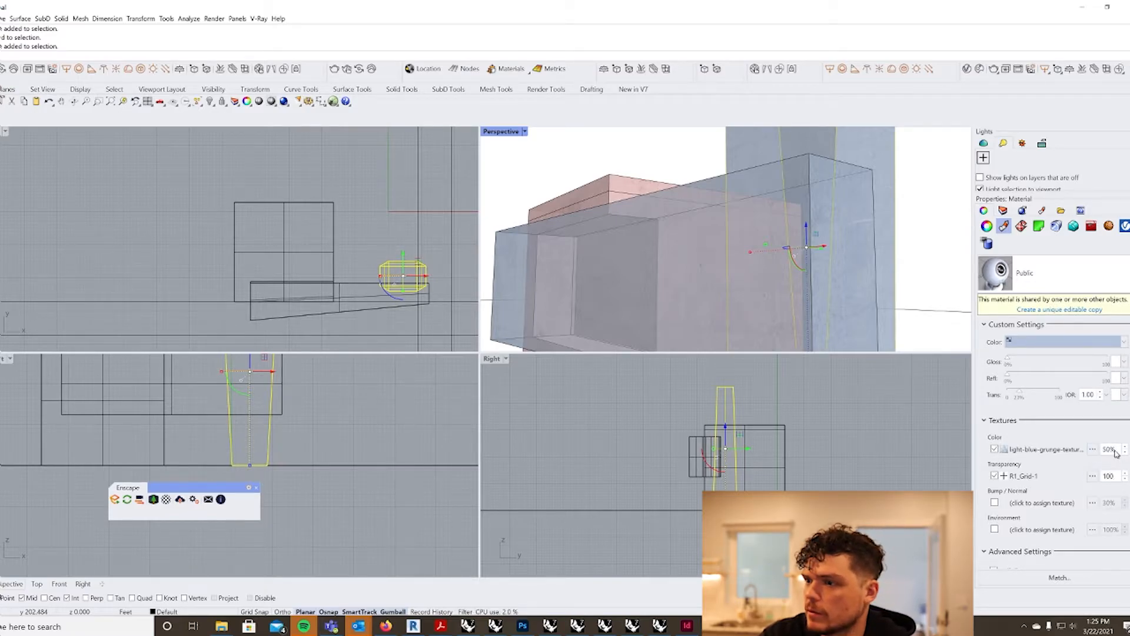
right_drag(620, 267, 686, 301)
scroll(631, 263, up, 6)
scroll(694, 272, up, 6)
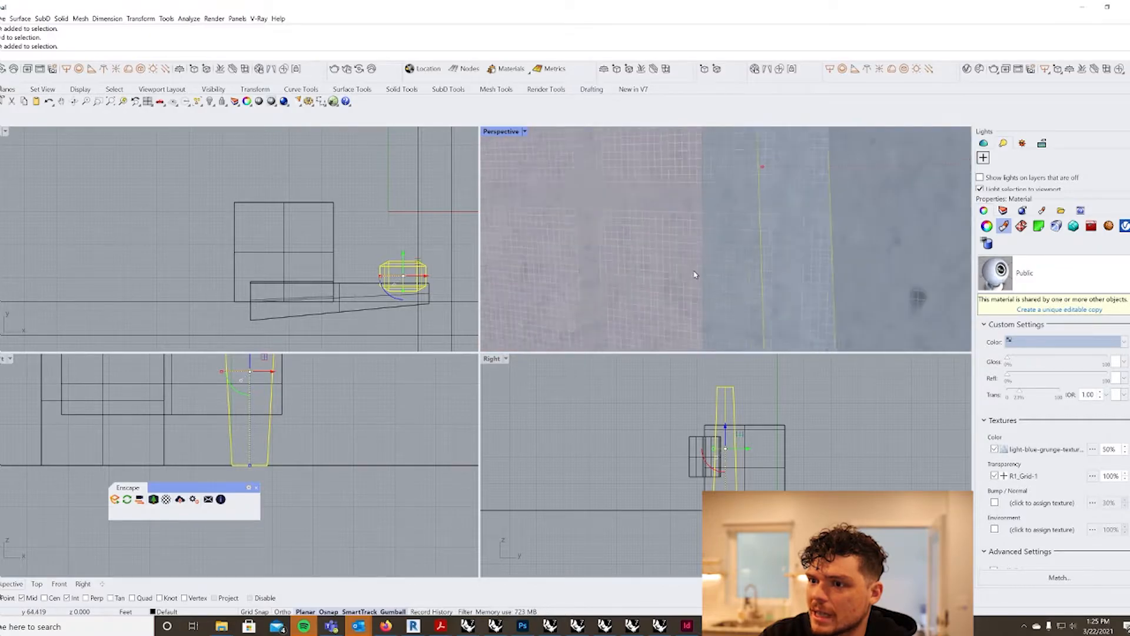
Step: Set the mapping repeat of the R1_Grid-1 transparency texture to 10 in U and V and check the grid on the volumes
double_click(1024, 476)
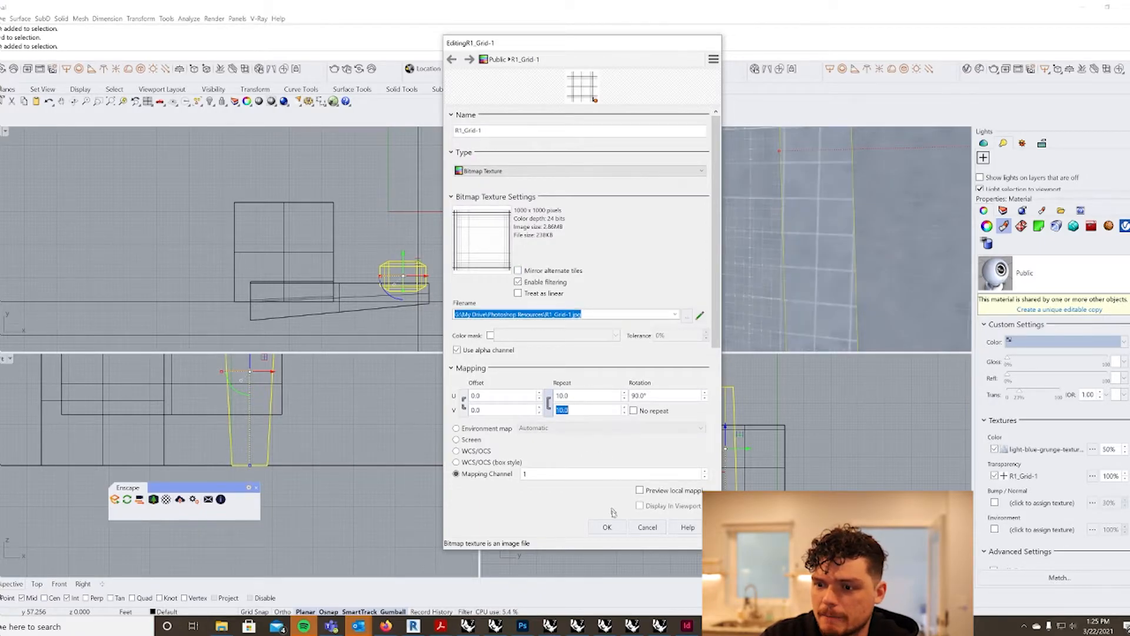
click(606, 526)
scroll(740, 247, down, 10)
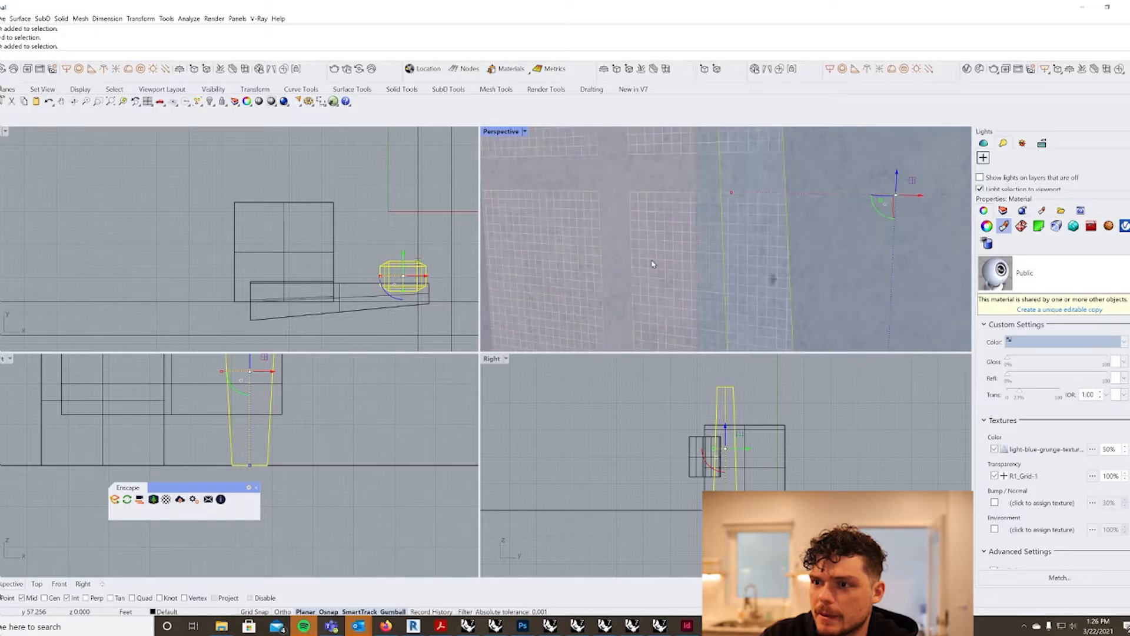
scroll(707, 287, up, 5)
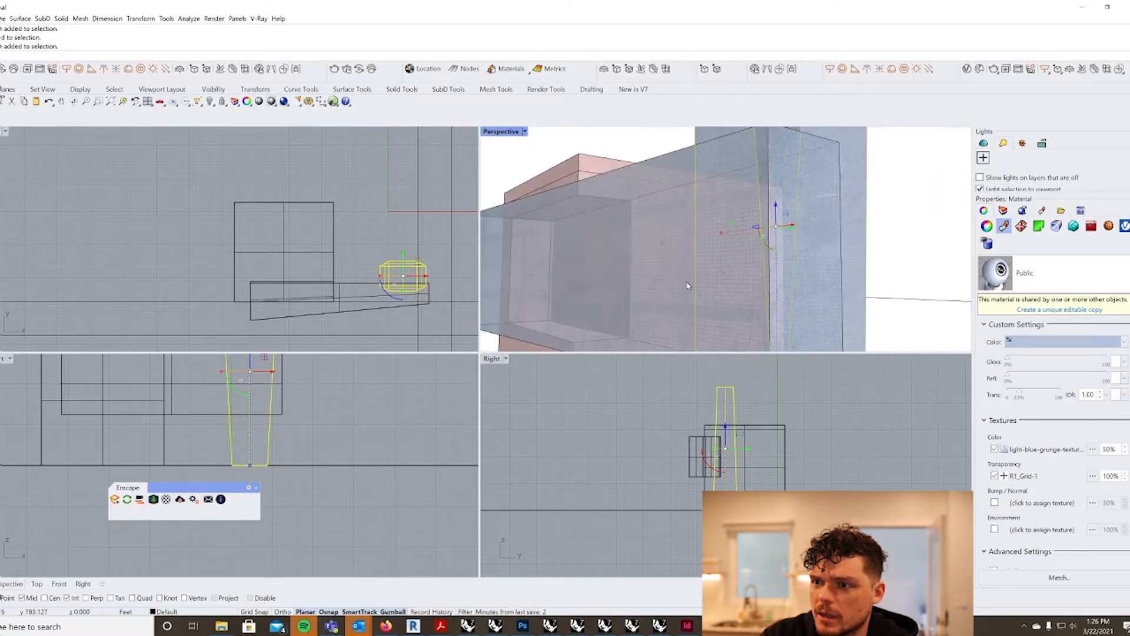
scroll(689, 286, down, 3)
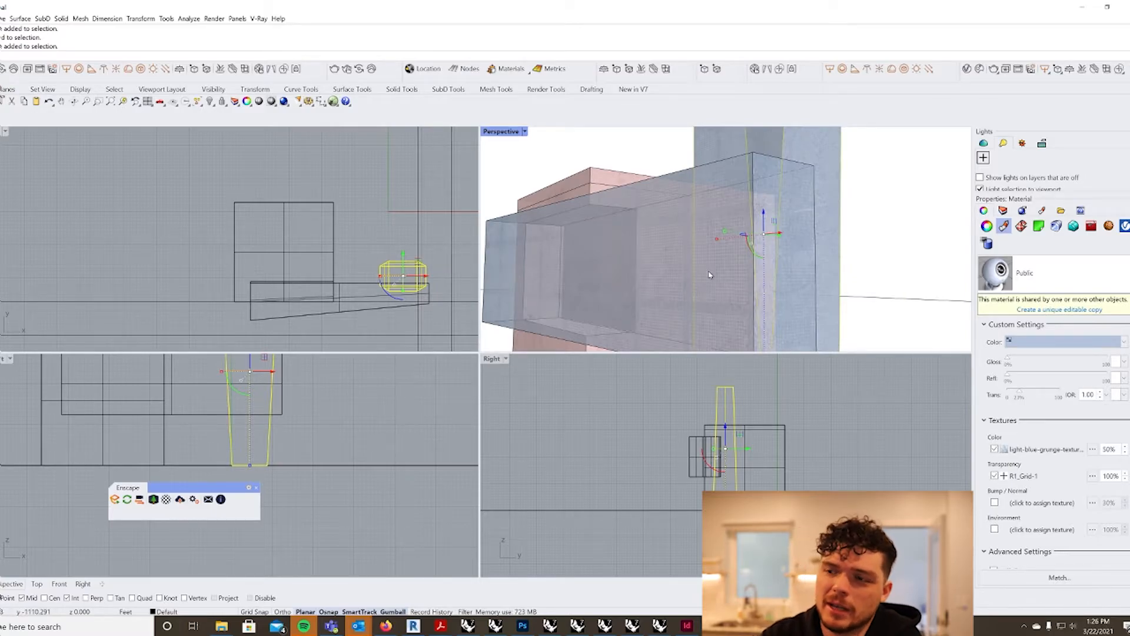
scroll(709, 274, down, 1)
Step: Replace the bitmap of the slanted volume's Public material transparency texture with the stripe image external-content.duckduckgo.com2525.jpg from Downloads
click(839, 265)
click(710, 287)
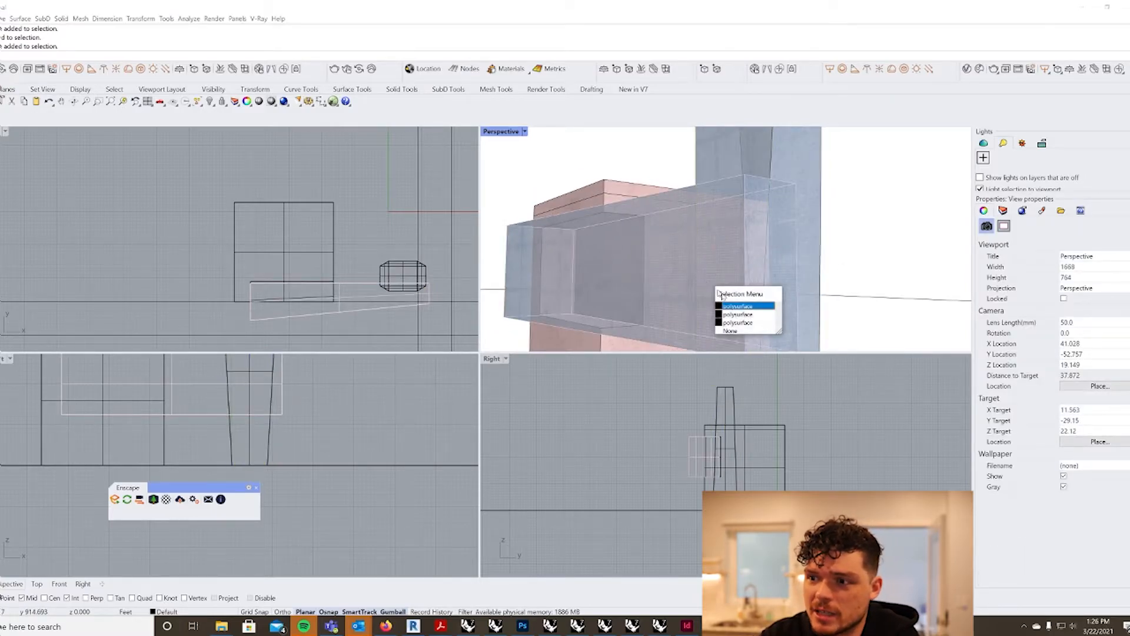
click(738, 315)
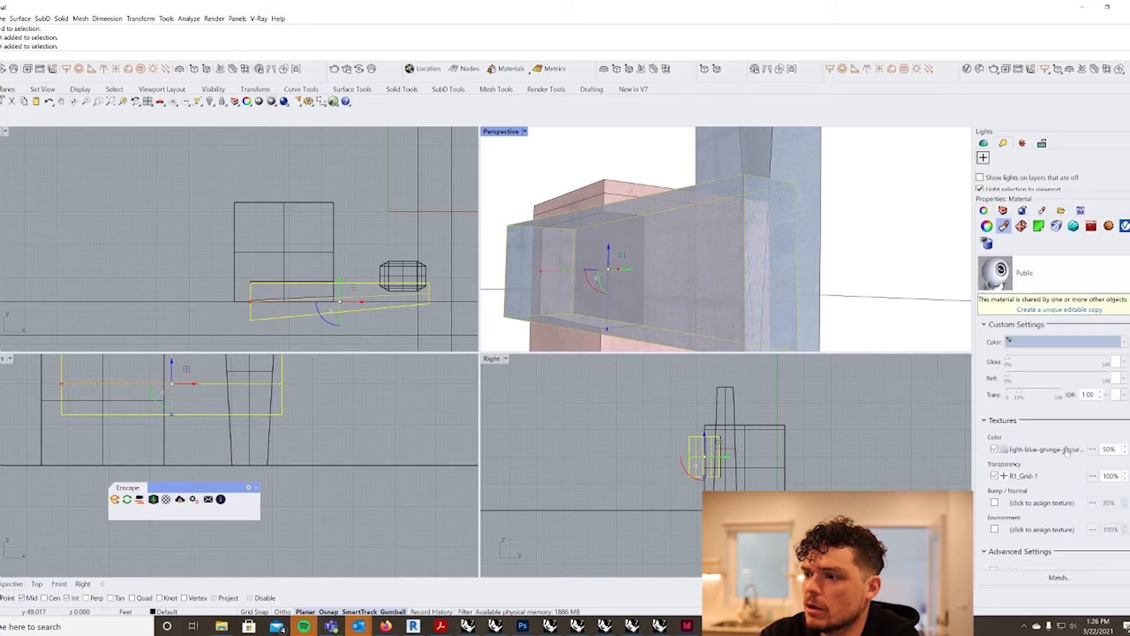
click(1024, 475)
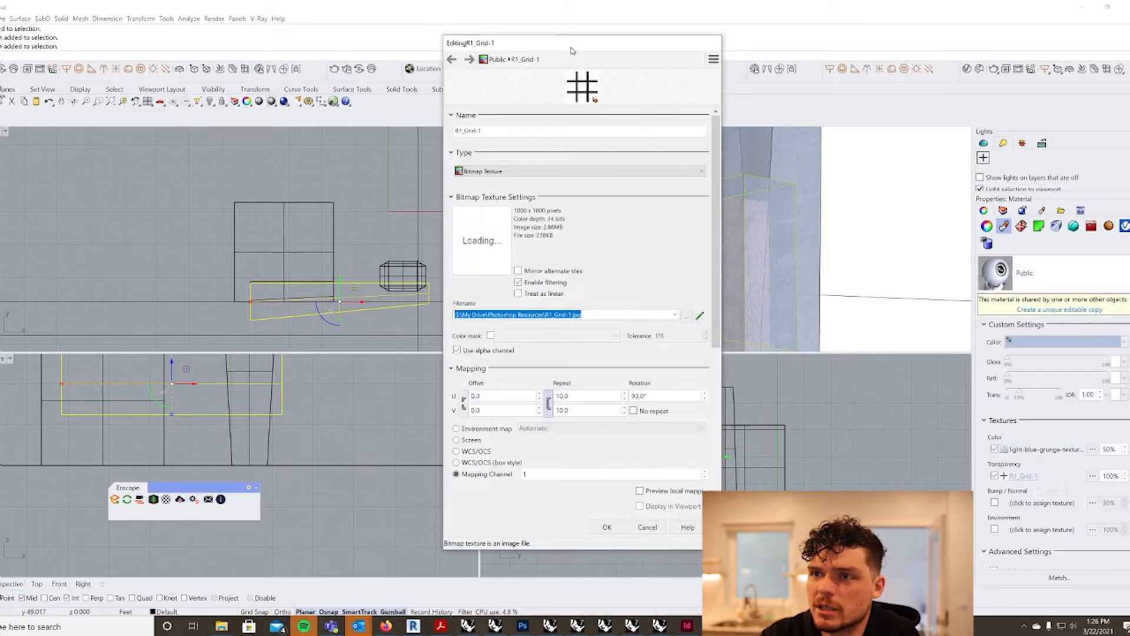
drag(570, 51, 613, 65)
click(723, 322)
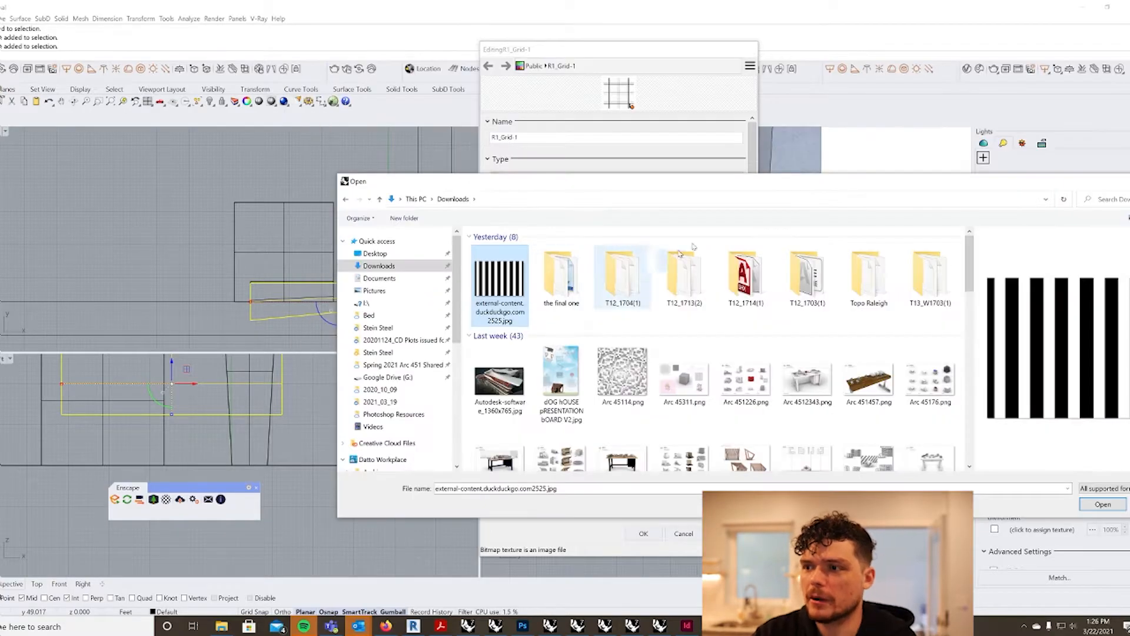
drag(788, 189, 485, 130)
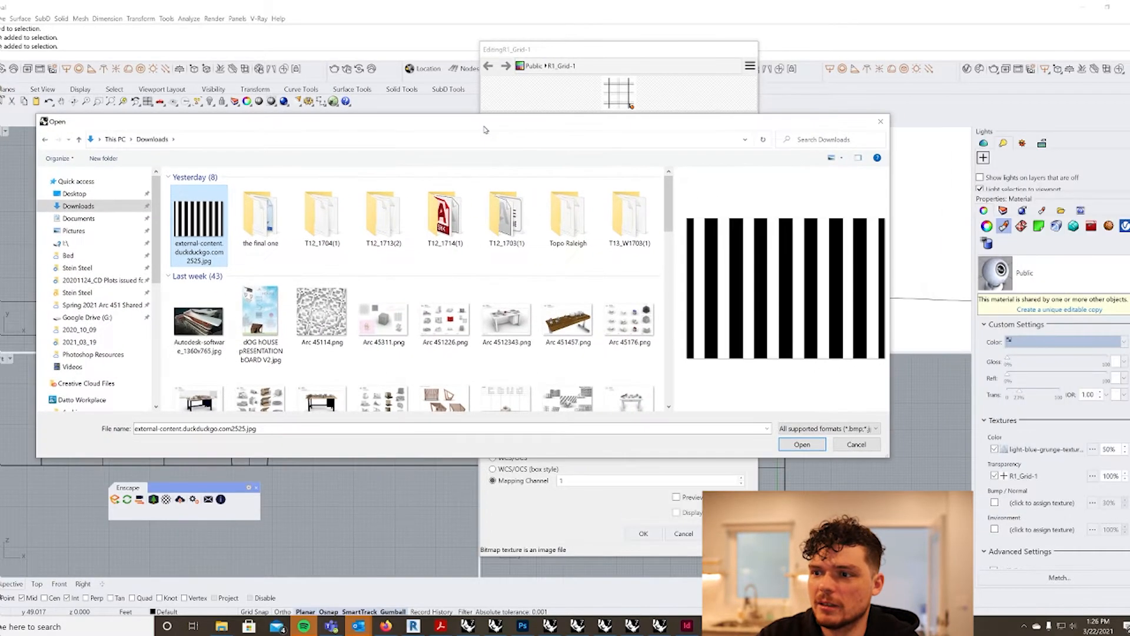
click(802, 445)
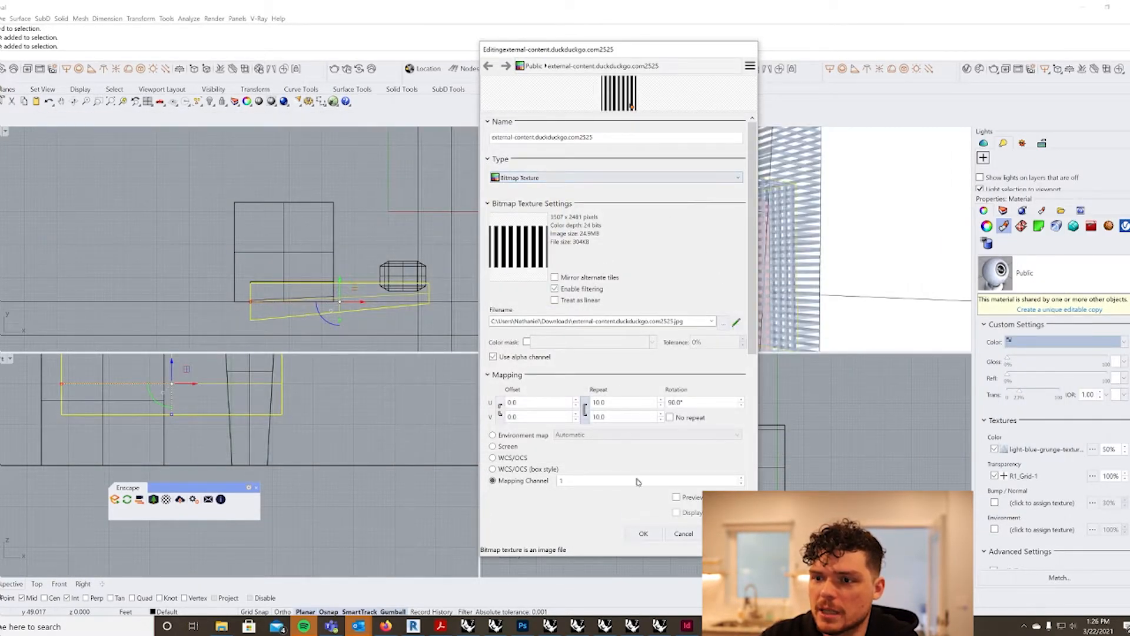
click(643, 533)
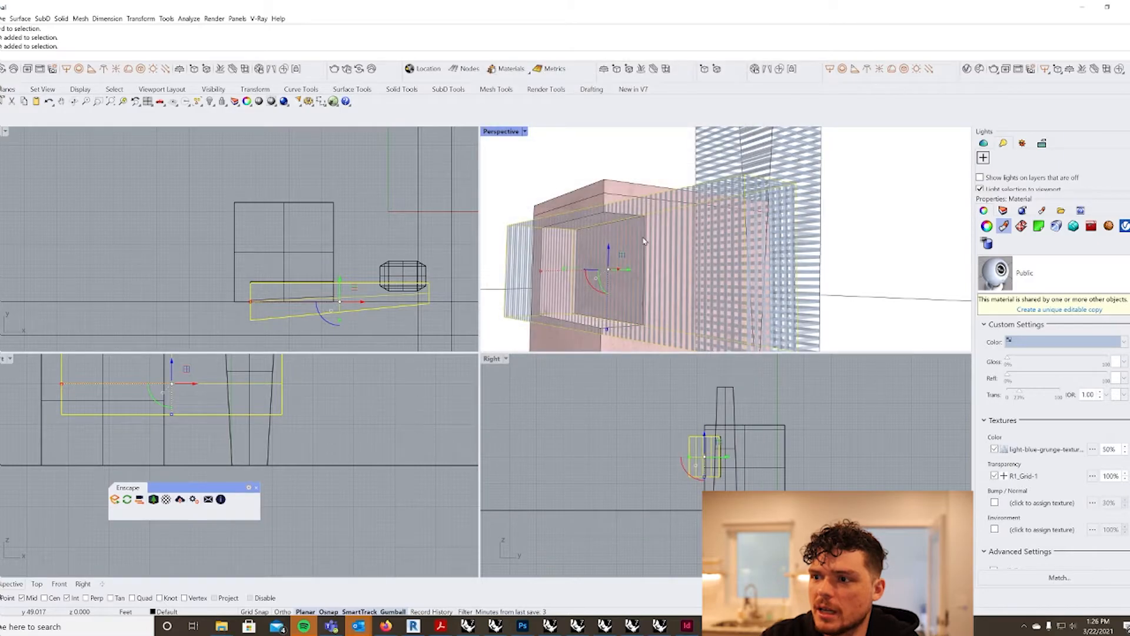
Step: Examine the striped transparency texture on the tower and slanted volume up close and from a distance
scroll(749, 261, down, 5)
mouse_move(749, 261)
right_down()
mouse_move(730, 273)
mouse_move(750, 277)
mouse_move(733, 259)
mouse_move(678, 268)
mouse_move(706, 281)
mouse_move(777, 259)
mouse_move(765, 269)
mouse_move(766, 308)
mouse_move(735, 331)
mouse_move(741, 340)
mouse_move(754, 309)
mouse_move(733, 300)
right_up()
scroll(749, 274, up, 6)
scroll(762, 274, down, 7)
right_drag(743, 229, 767, 212)
click(832, 149)
scroll(768, 213, up, 3)
scroll(766, 212, down, 9)
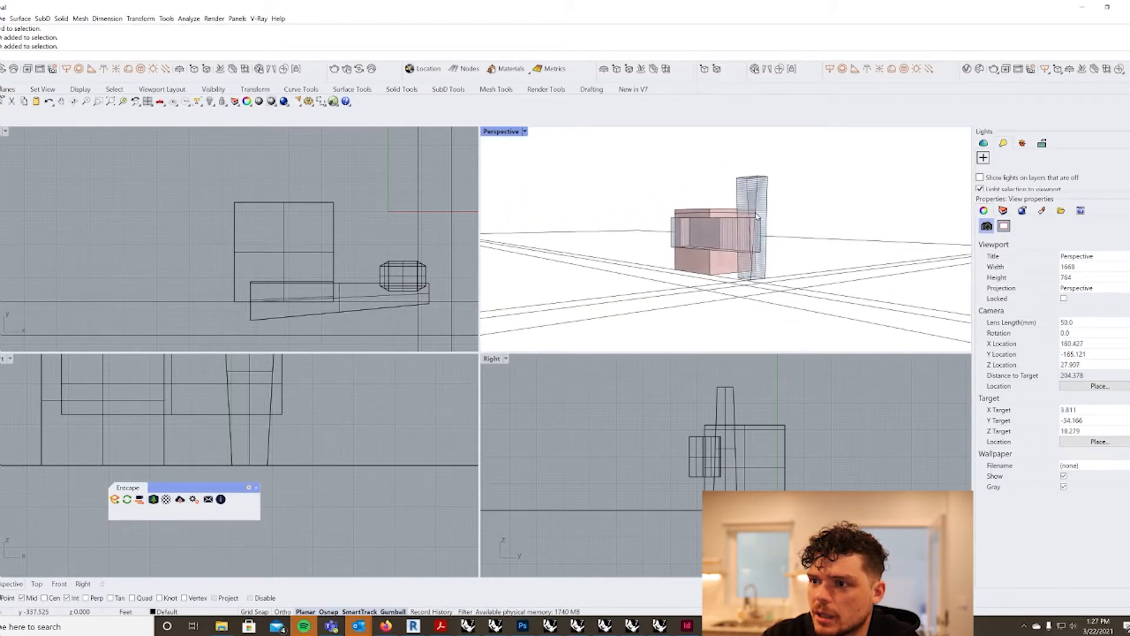
Step: Set the rotation of the tower's striped transparency texture to 0° and check the stripe direction on the volumes
scroll(767, 207, up, 13)
click(768, 207)
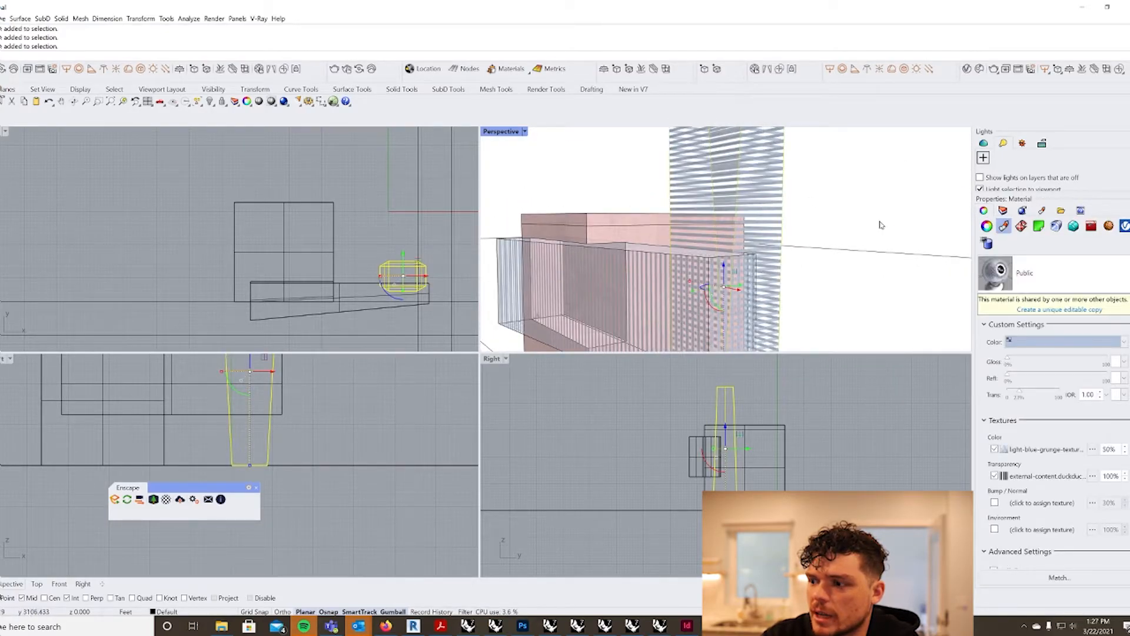
click(1033, 479)
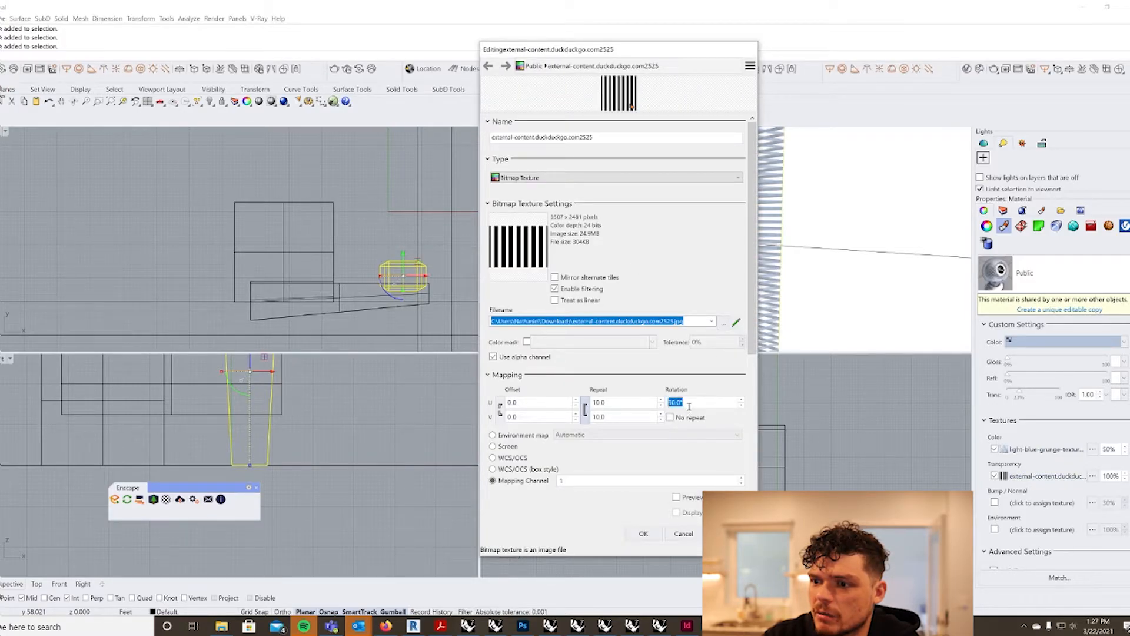
click(643, 533)
click(876, 223)
scroll(730, 259, down, 1)
right_drag(756, 278, 858, 234)
Step: Set the mapping repeat of the tower's striped transparency texture to 35 in U and V
click(697, 170)
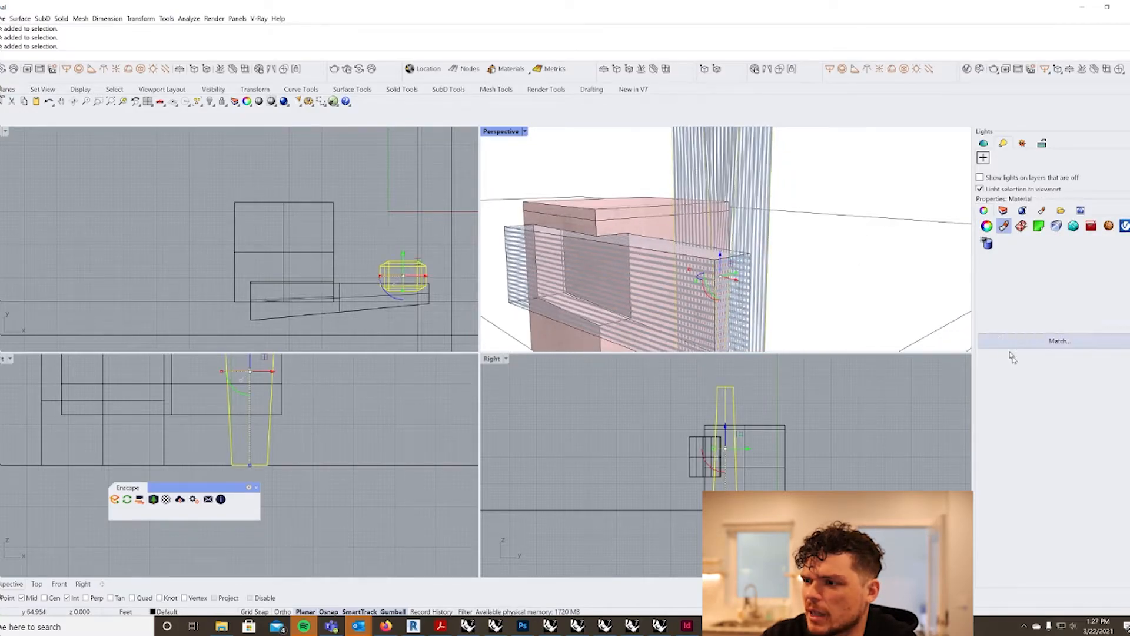
click(1045, 476)
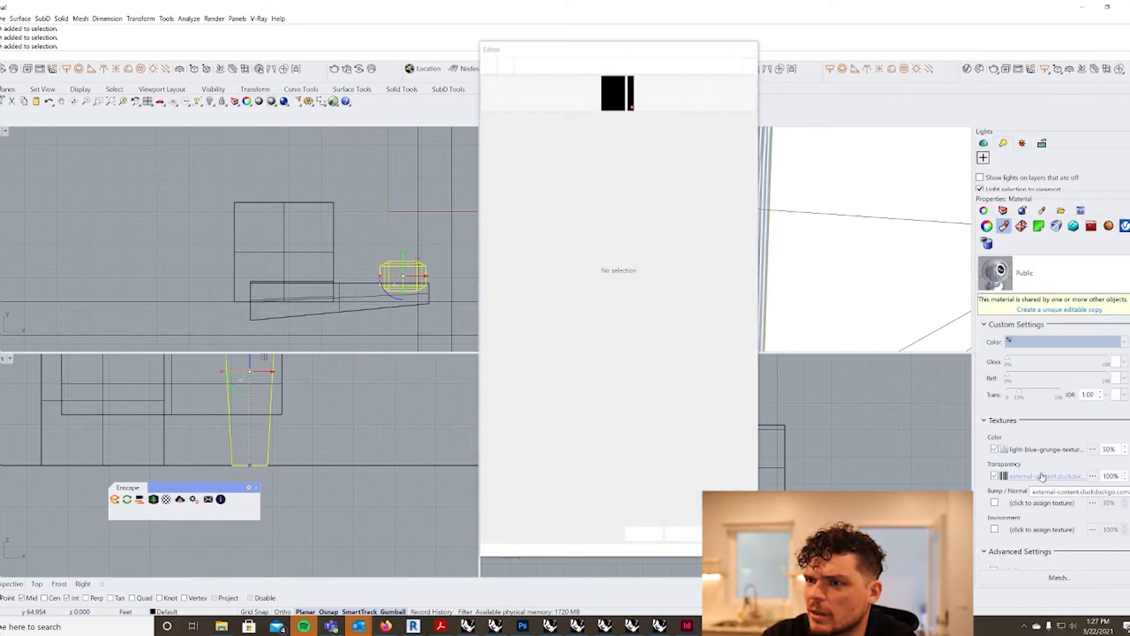
click(622, 402)
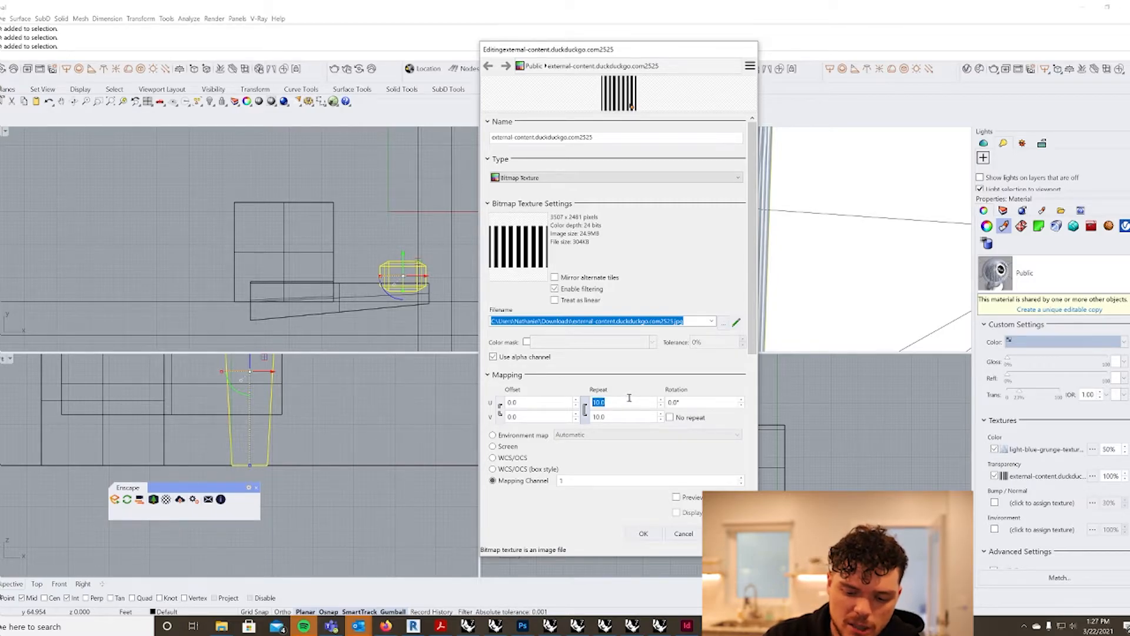
click(629, 418)
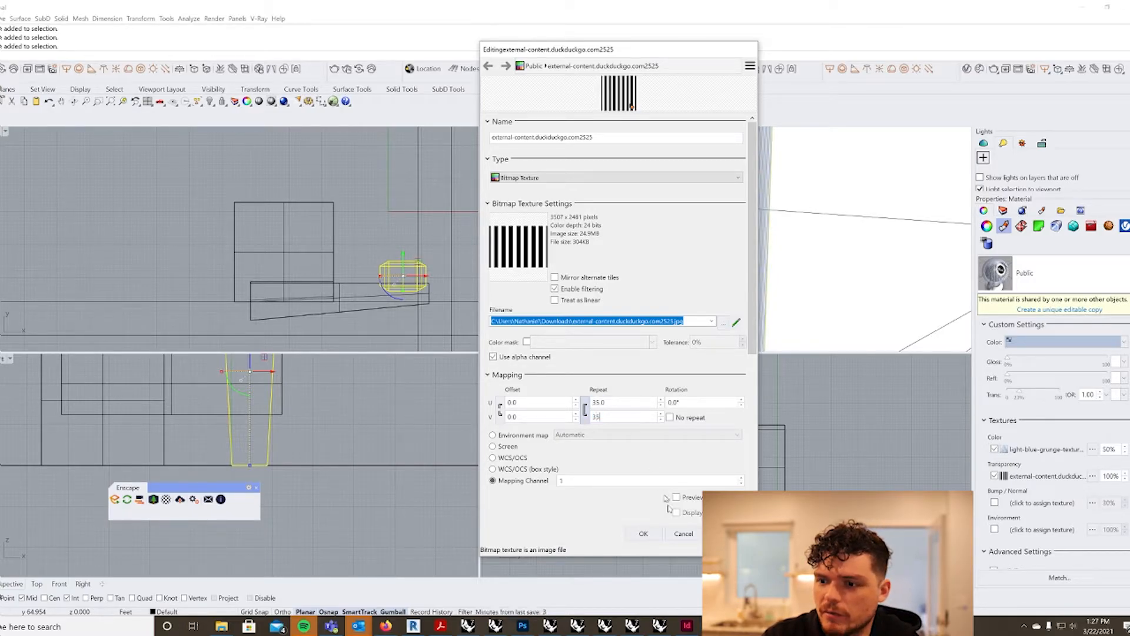
click(643, 533)
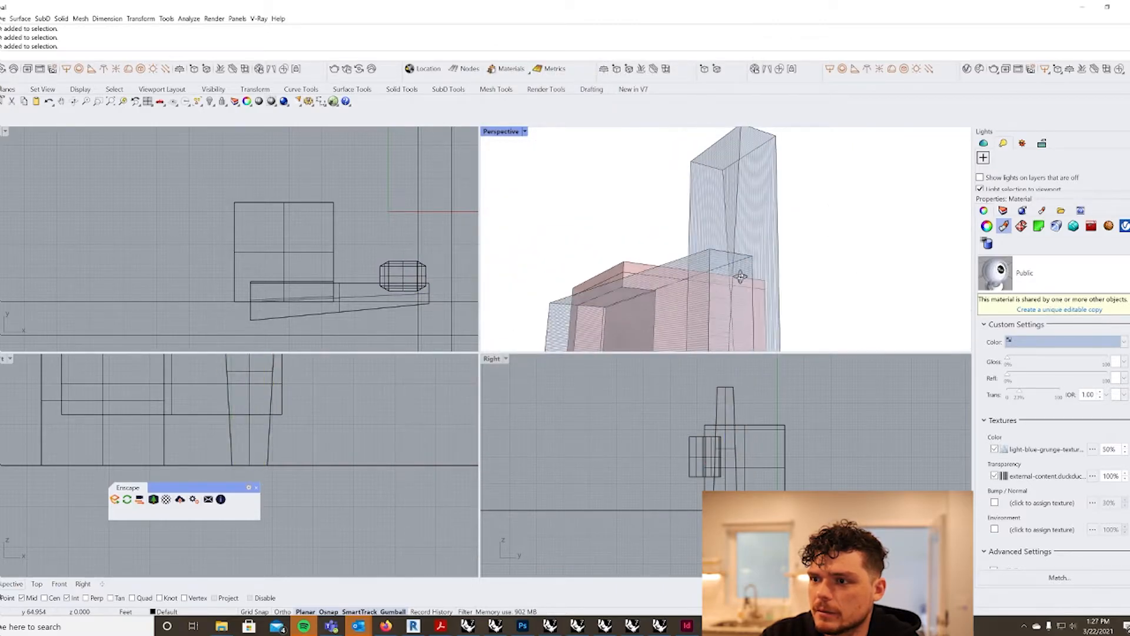
Step: Set the tower's Public material stripe transparency texture repeat to 25 in both U and V
key(Escape)
scroll(740, 281, down, 3)
scroll(744, 266, up, 5)
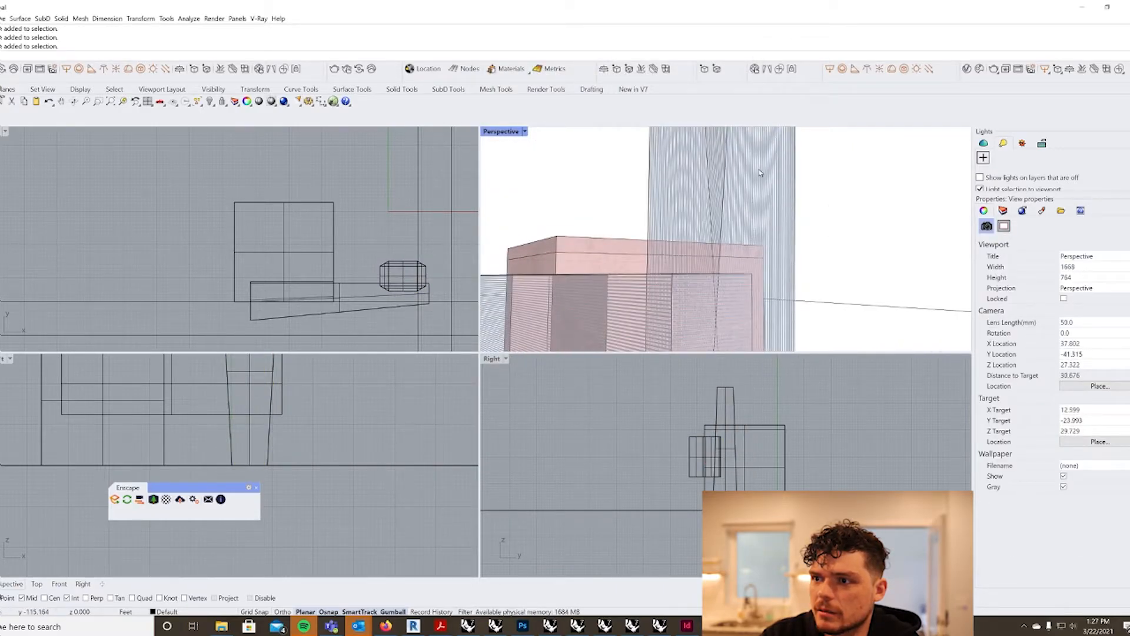
click(760, 180)
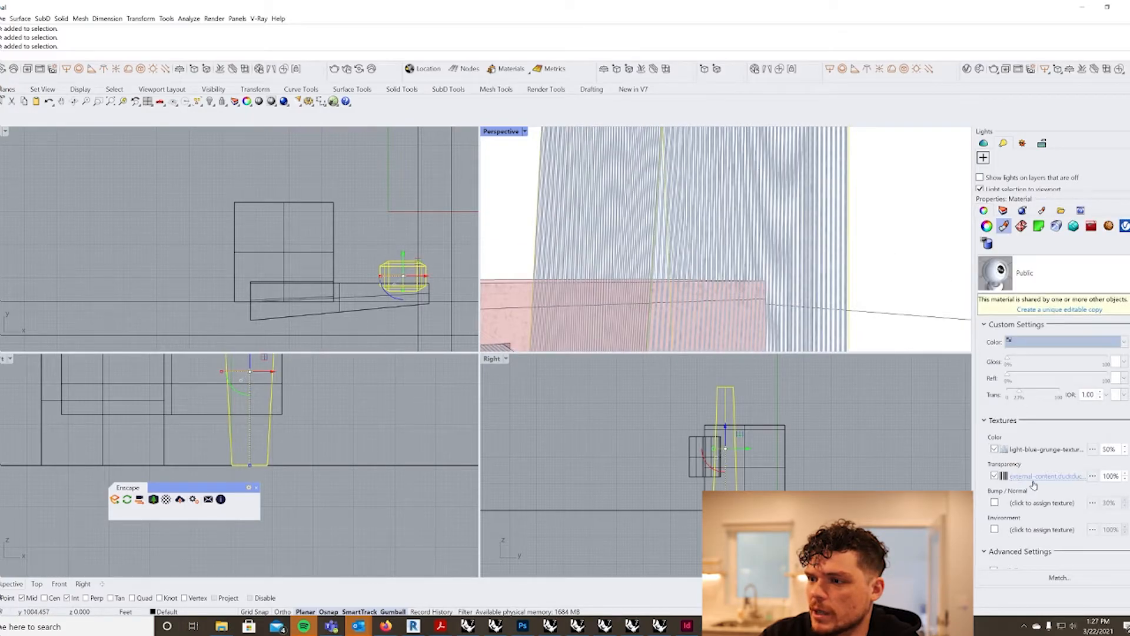
click(1034, 479)
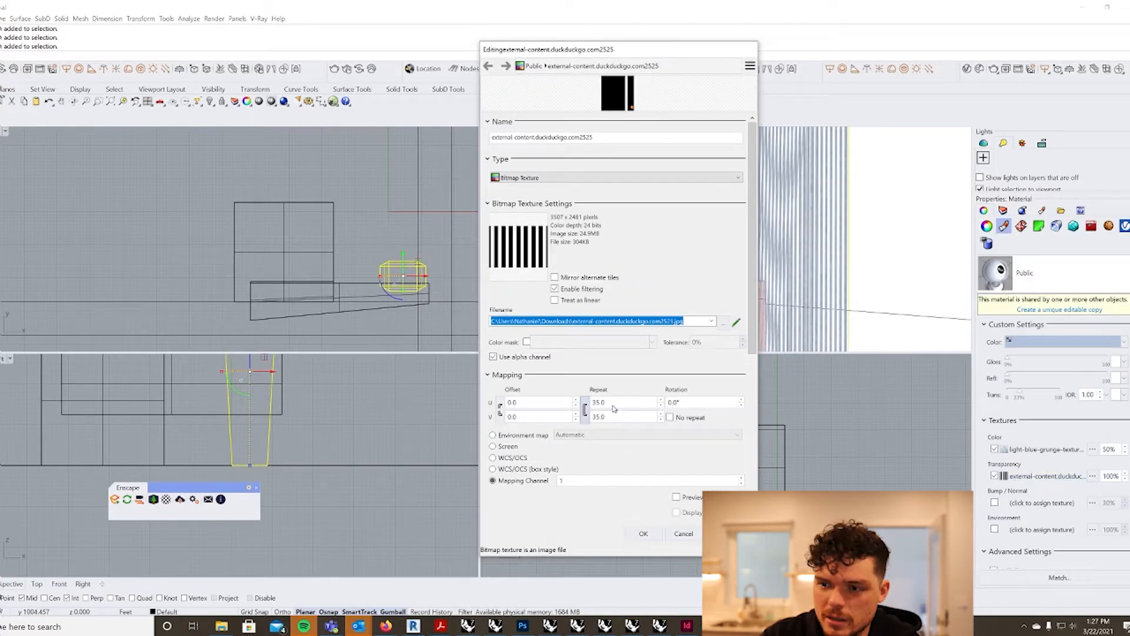
double_click(613, 404)
text(25)
double_click(613, 417)
text(25)
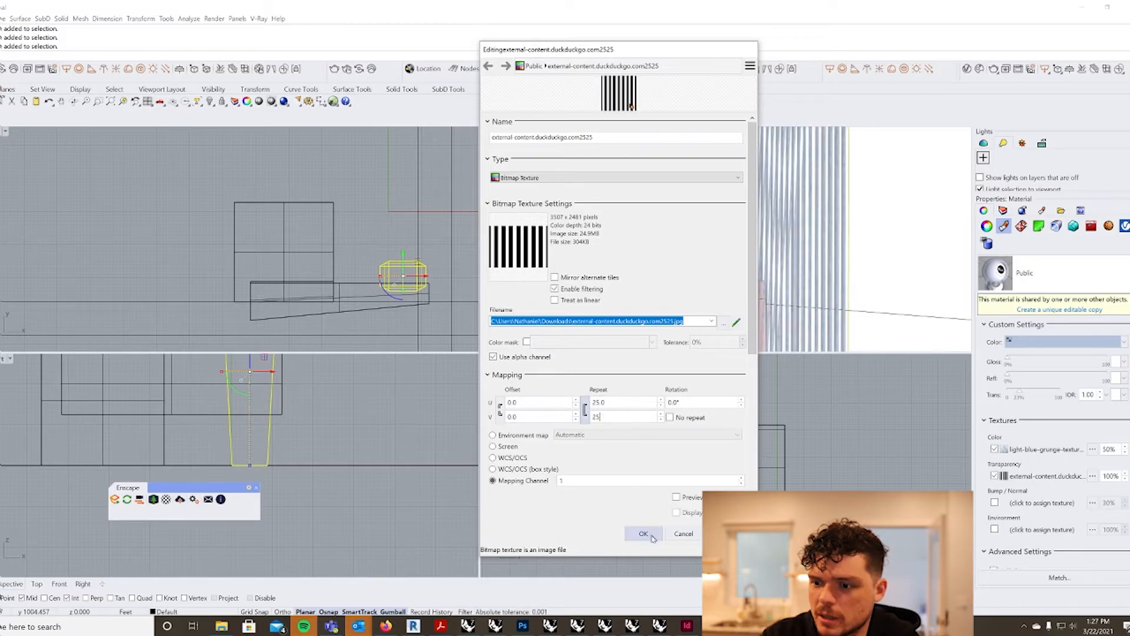
click(655, 538)
click(864, 252)
Step: Select the projecting bar's front face and create a unique editable copy of its Public material
scroll(863, 252, down, 10)
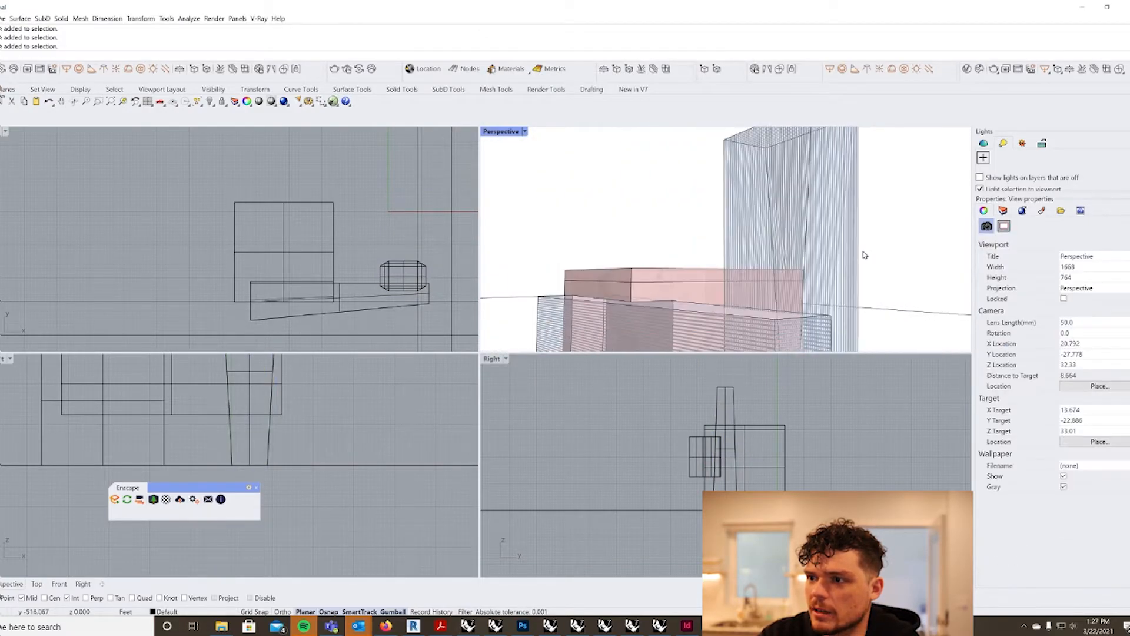
right_drag(864, 252, 798, 271)
right_drag(825, 310, 759, 294)
scroll(751, 291, up, 4)
right_drag(724, 256, 725, 227)
scroll(765, 282, up, 5)
scroll(725, 227, down, 5)
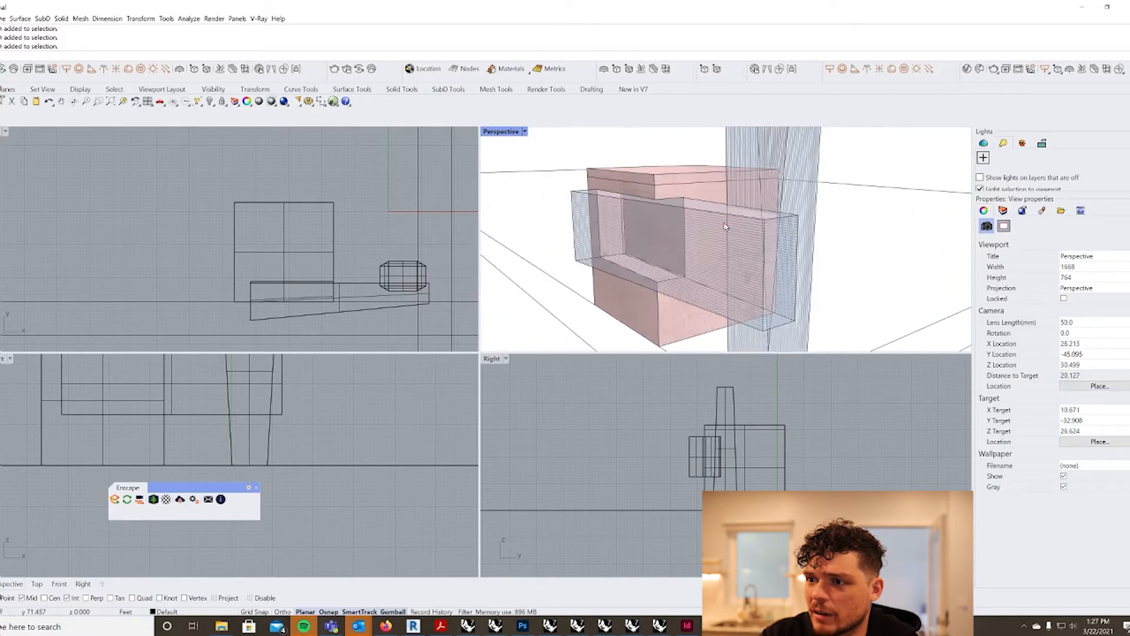
right_drag(770, 321, 760, 306)
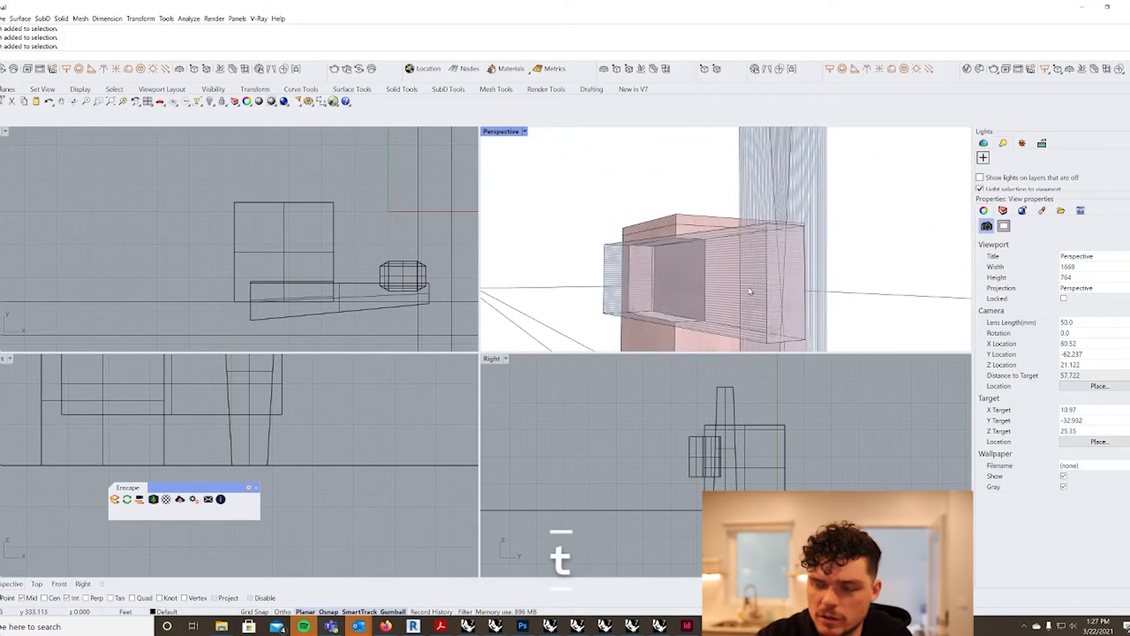
click(721, 256)
click(758, 272)
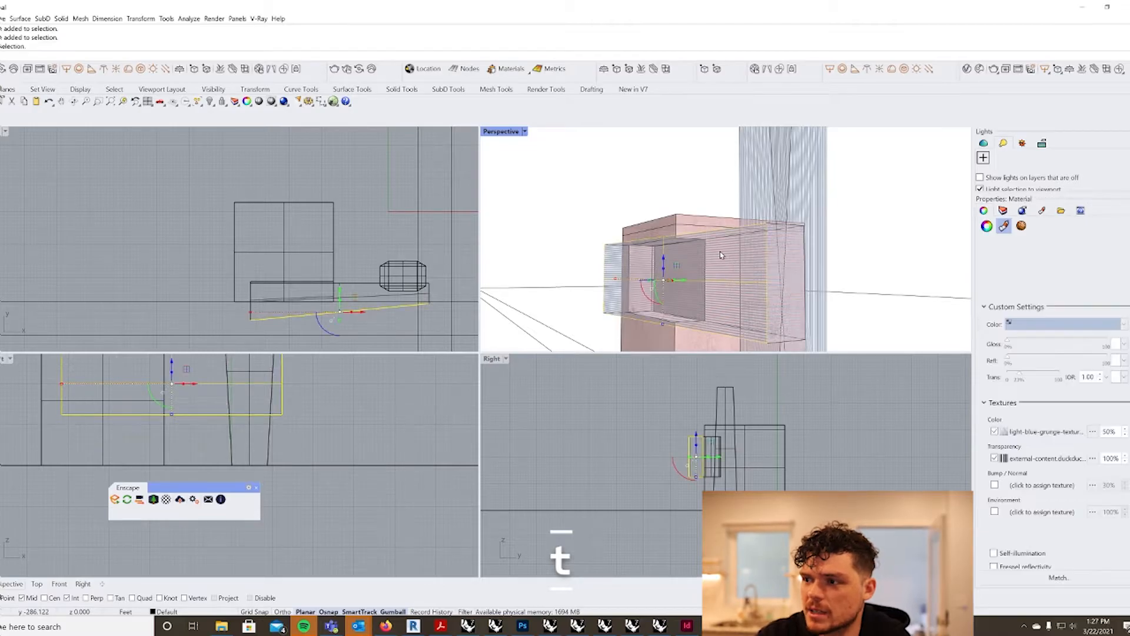
click(1032, 464)
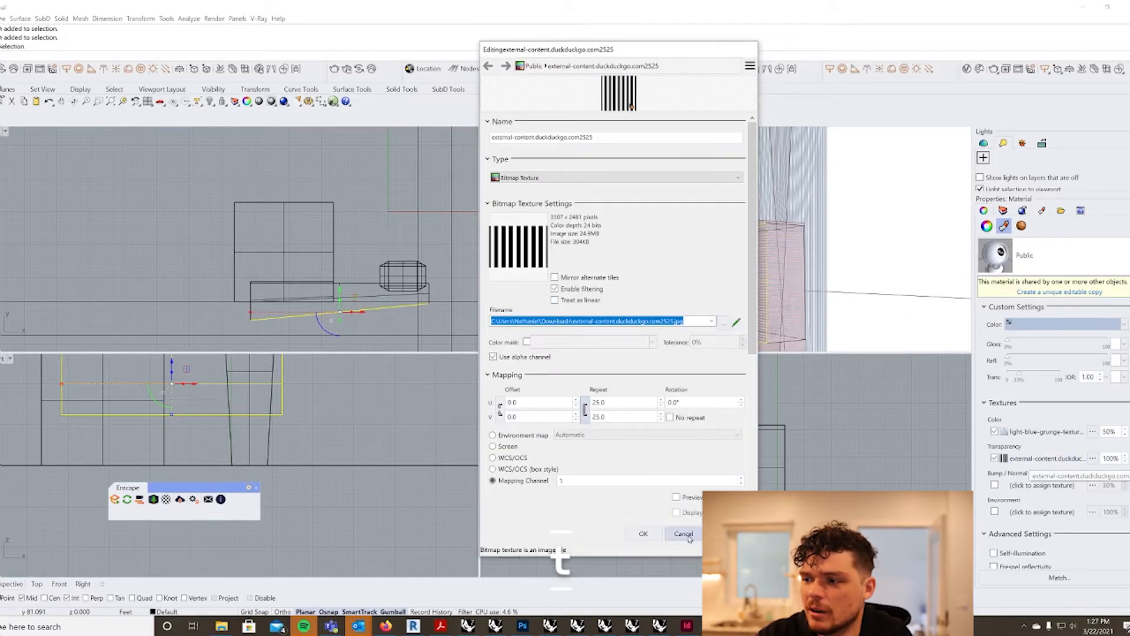
click(684, 534)
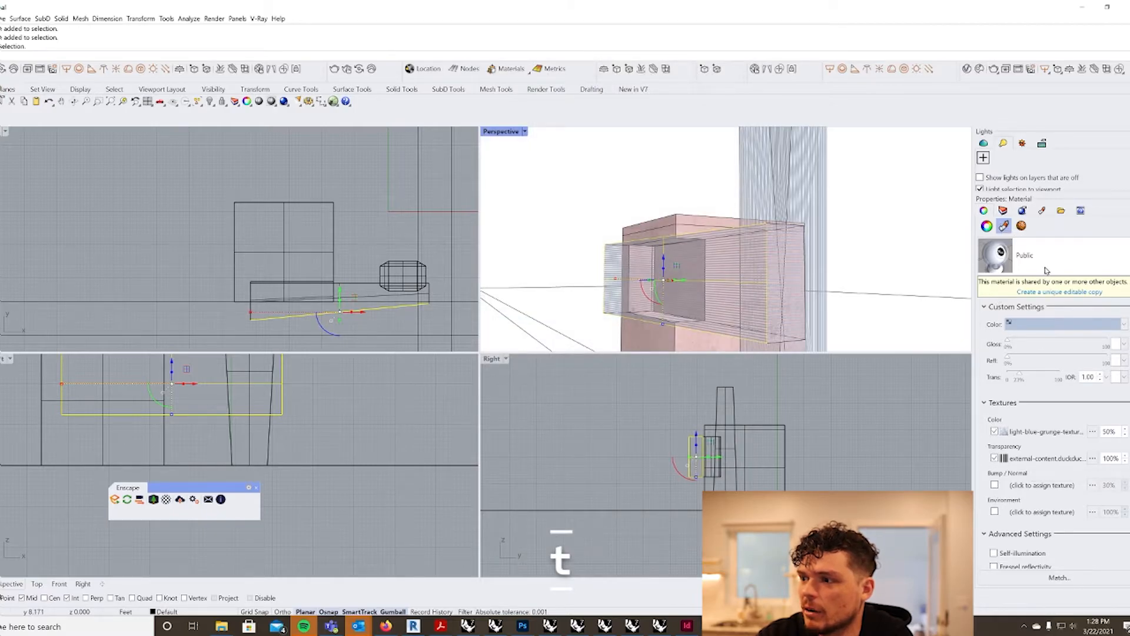
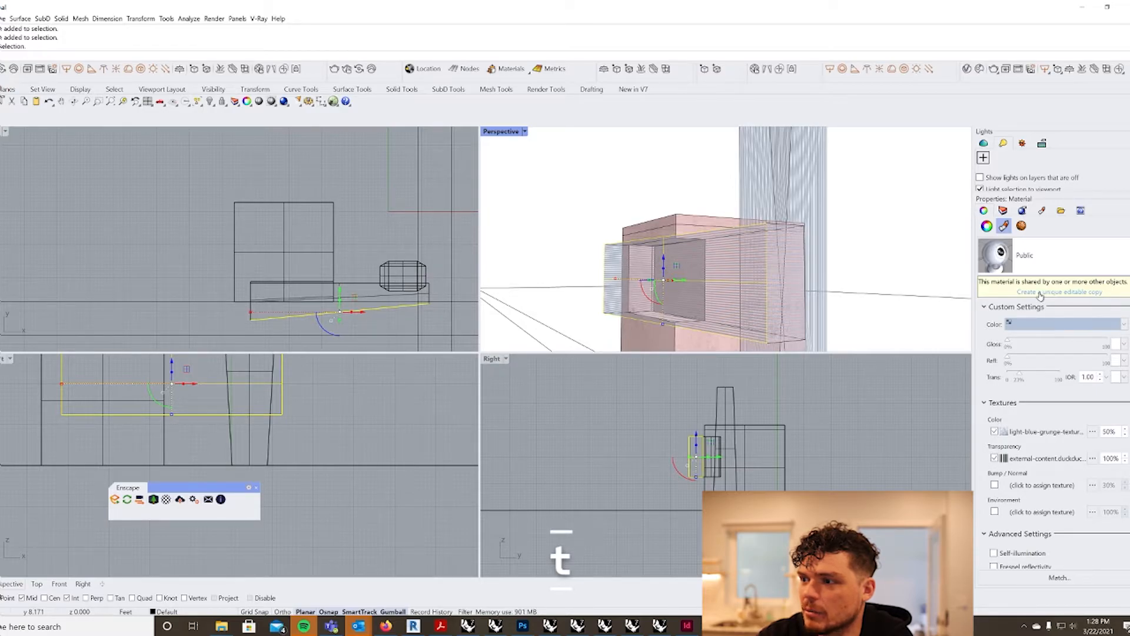
click(1040, 294)
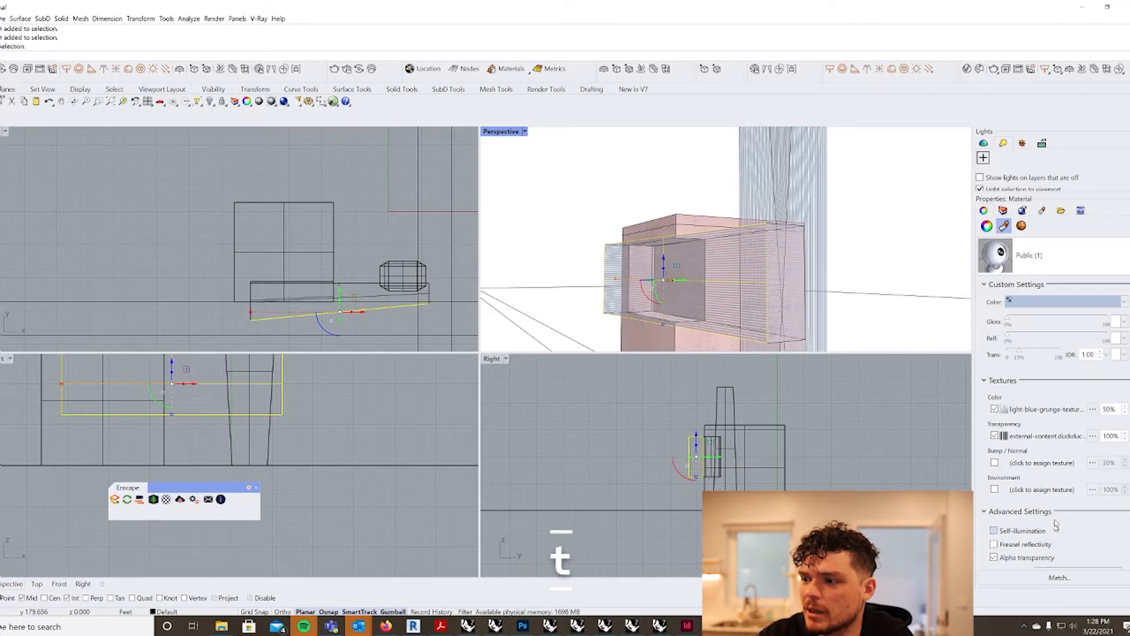
Step: Rotate the stripe transparency texture in the Public (1) material so the front face's stripes run vertically
click(1044, 436)
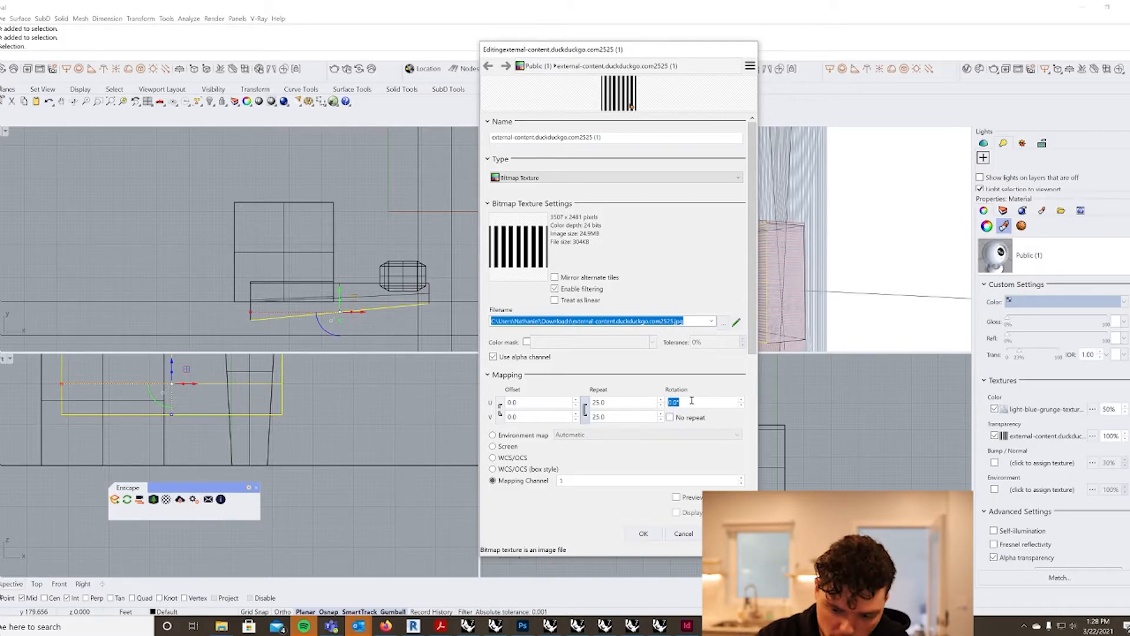
click(643, 533)
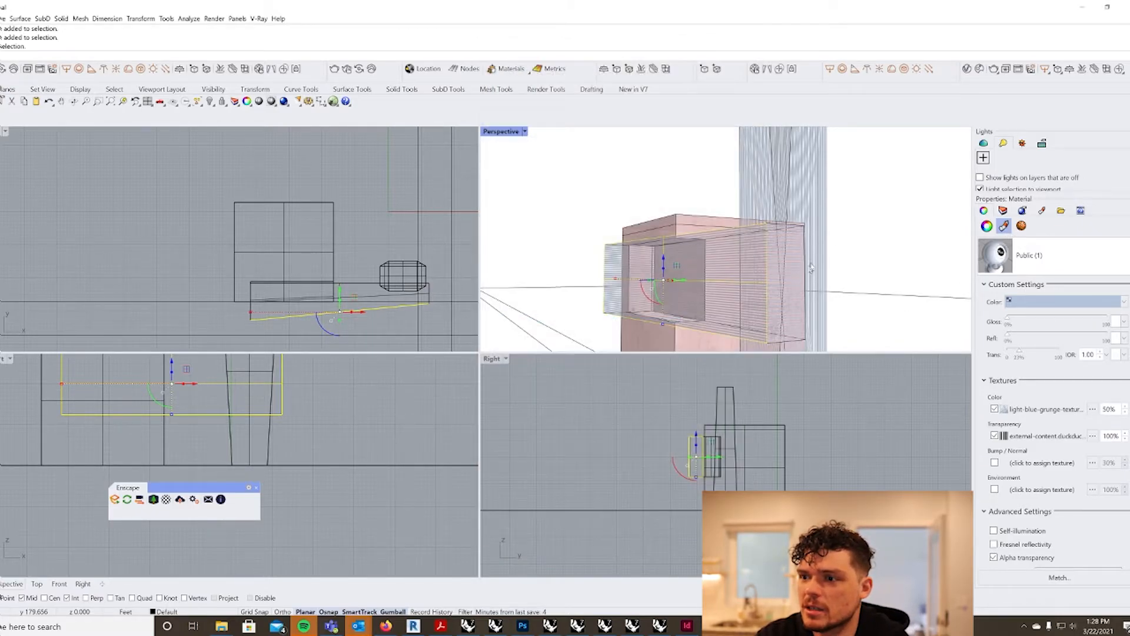
click(884, 236)
scroll(756, 262, up, 2)
right_drag(747, 259, 789, 240)
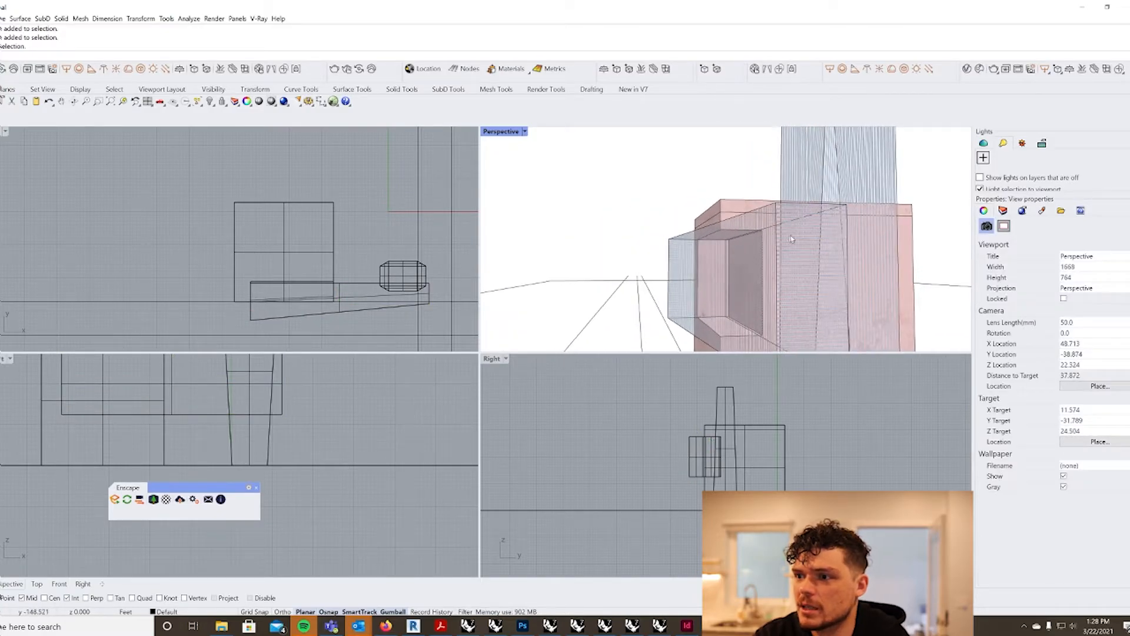
Step: Assign the Public (1) material to the projecting bar's end face and long rear face
click(791, 237)
click(830, 259)
scroll(819, 262, up, 3)
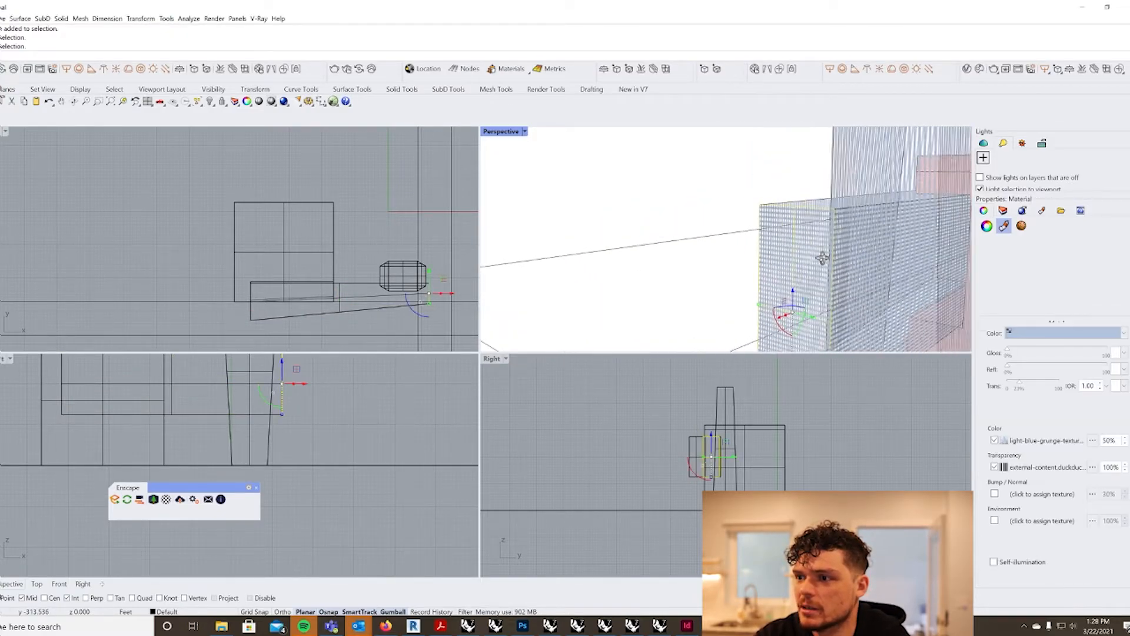
right_drag(820, 261, 768, 253)
scroll(766, 252, down, 6)
scroll(768, 251, up, 3)
ctrl+shift+click(826, 250)
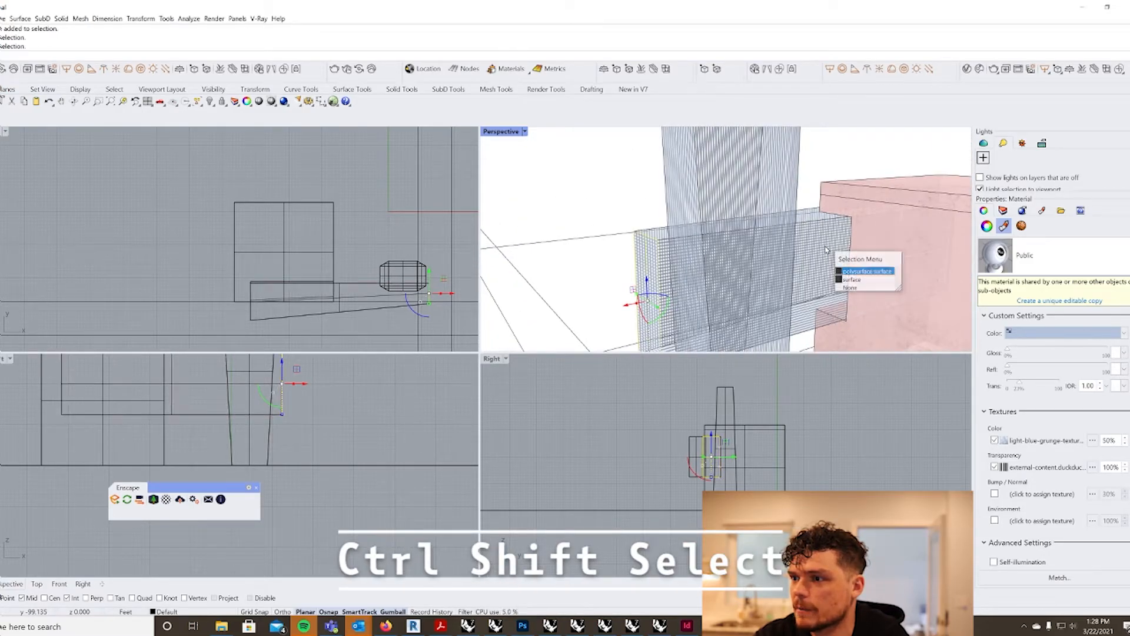
click(866, 271)
click(1045, 260)
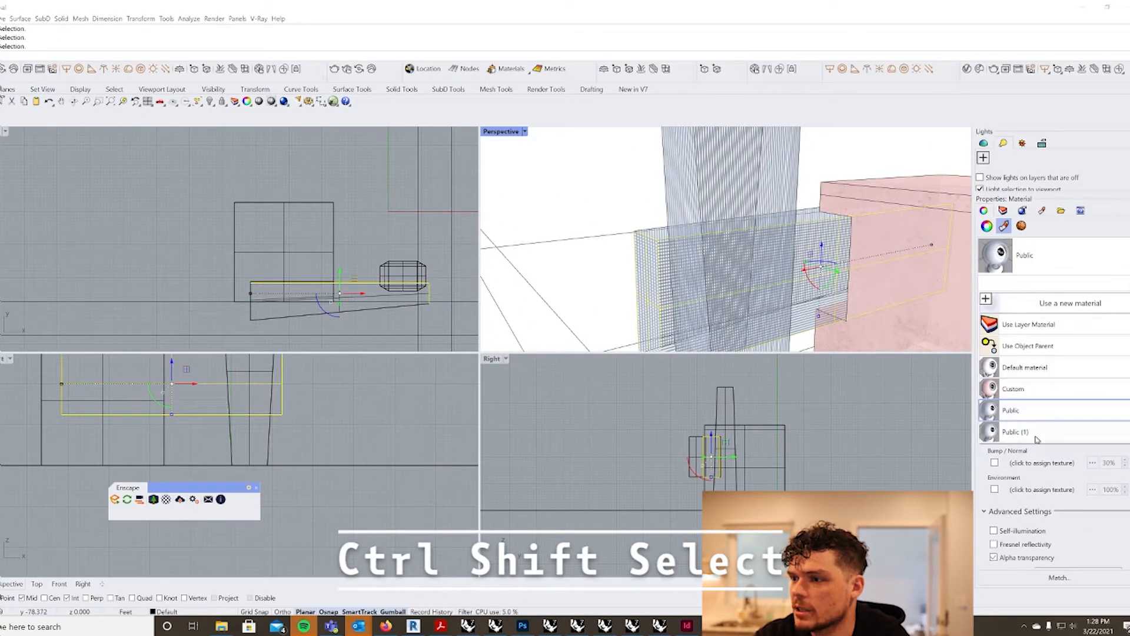
click(1036, 438)
right_drag(677, 276, 756, 289)
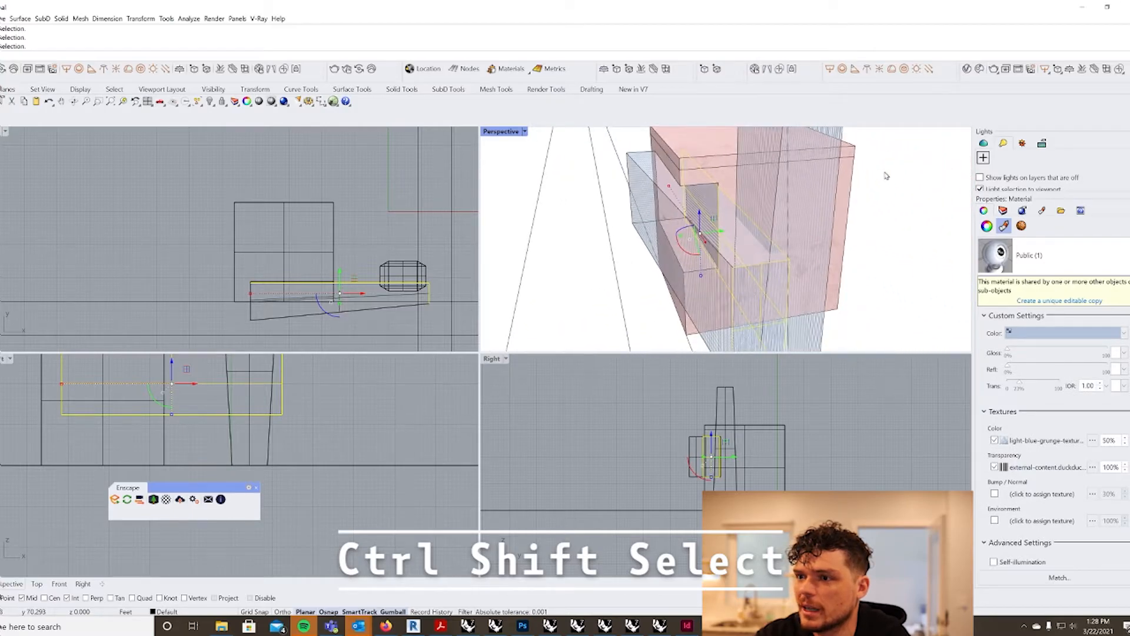
Step: Assign the Custom material to the projecting bar's top and bottom faces
ctrl+shift+click(705, 202)
click(730, 226)
scroll(698, 204, down, 5)
right_drag(731, 267, 726, 294)
scroll(726, 294, up, 5)
ctrl+shift+click(726, 294)
click(750, 319)
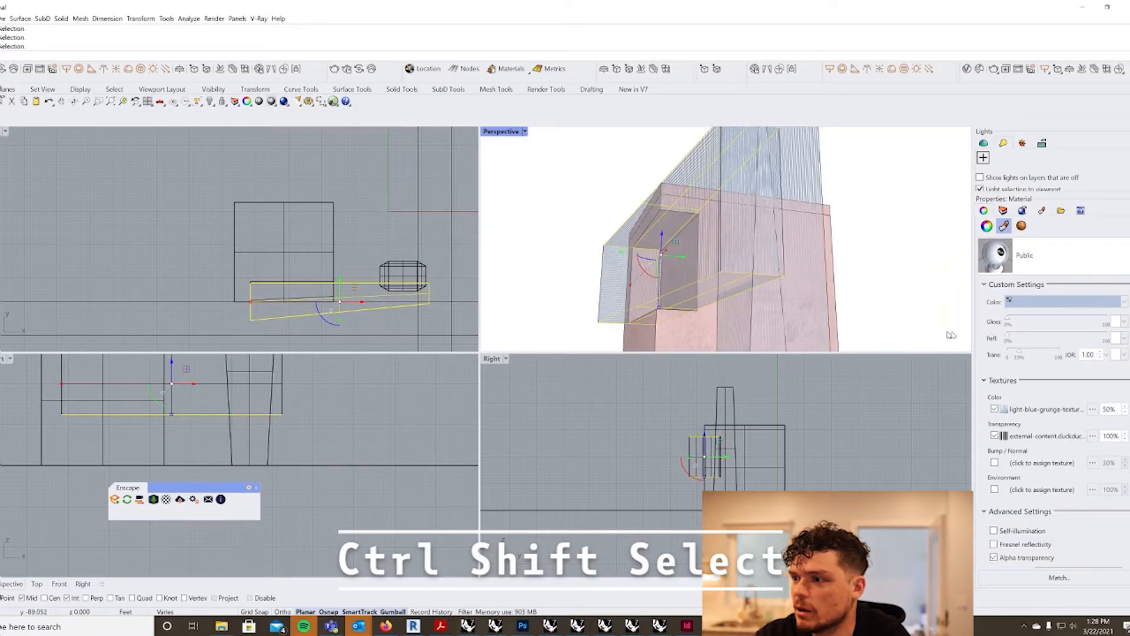
click(1030, 257)
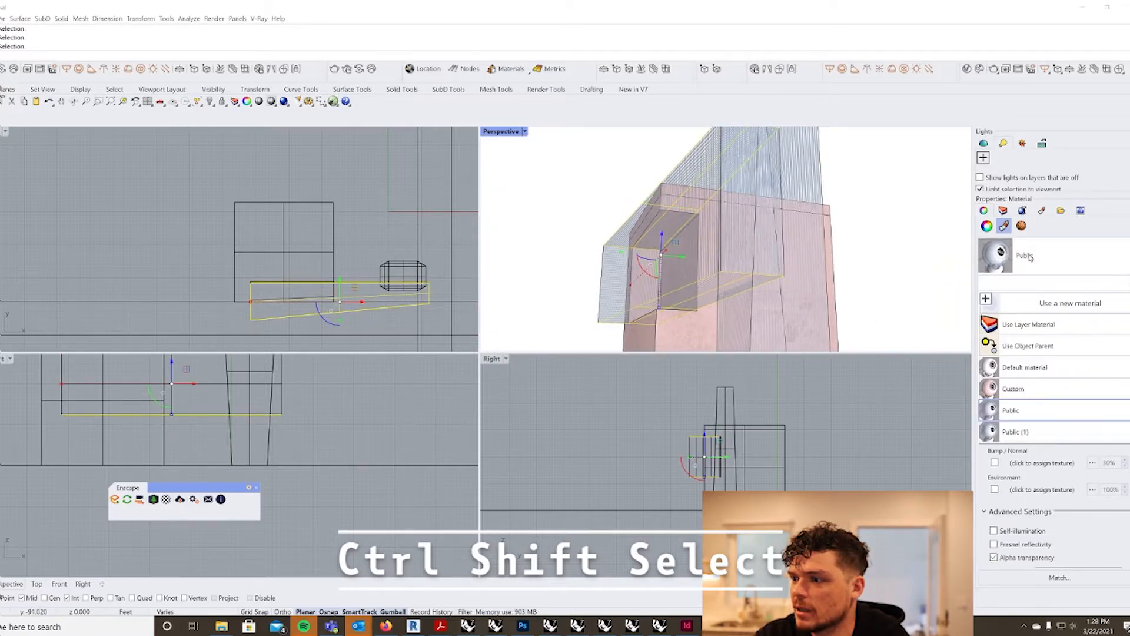
click(1035, 394)
scroll(636, 223, down, 5)
click(760, 199)
Step: Examine the materials on the projecting bar's faces from several sides
right_drag(760, 199, 809, 250)
scroll(706, 235, up, 5)
right_drag(724, 241, 673, 195)
scroll(646, 203, up, 5)
scroll(672, 195, down, 5)
scroll(701, 221, up, 2)
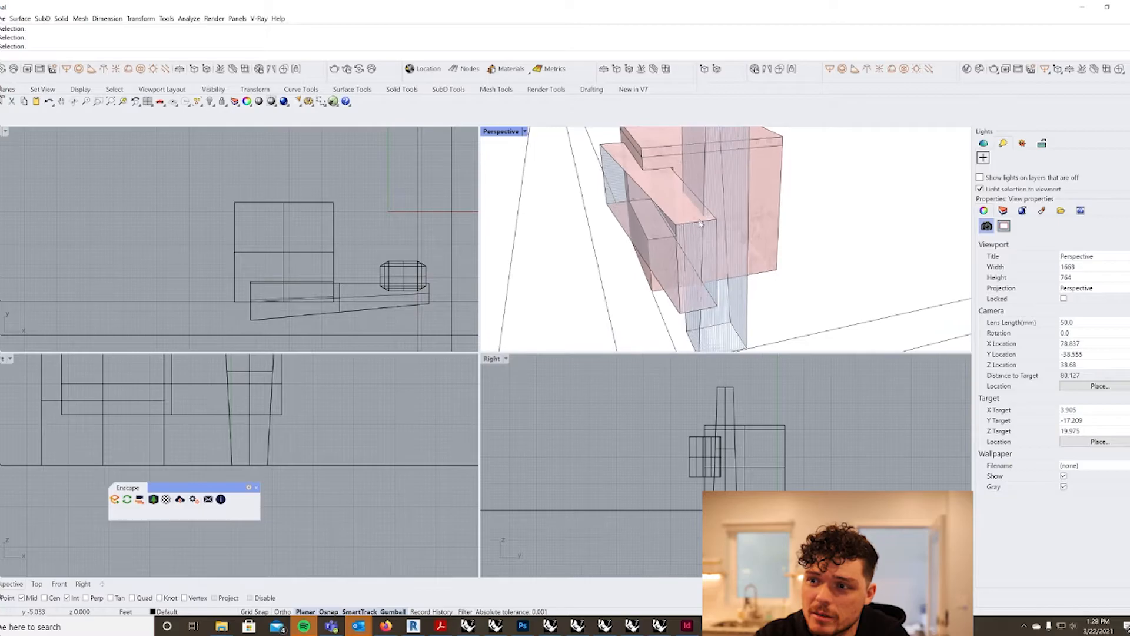
scroll(700, 221, down, 6)
scroll(705, 203, up, 5)
ctrl+shift+click(691, 223)
click(714, 248)
scroll(717, 212, down, 4)
scroll(717, 212, down, 5)
scroll(717, 235, up, 6)
click(712, 273)
click(768, 330)
right_drag(768, 330, 778, 297)
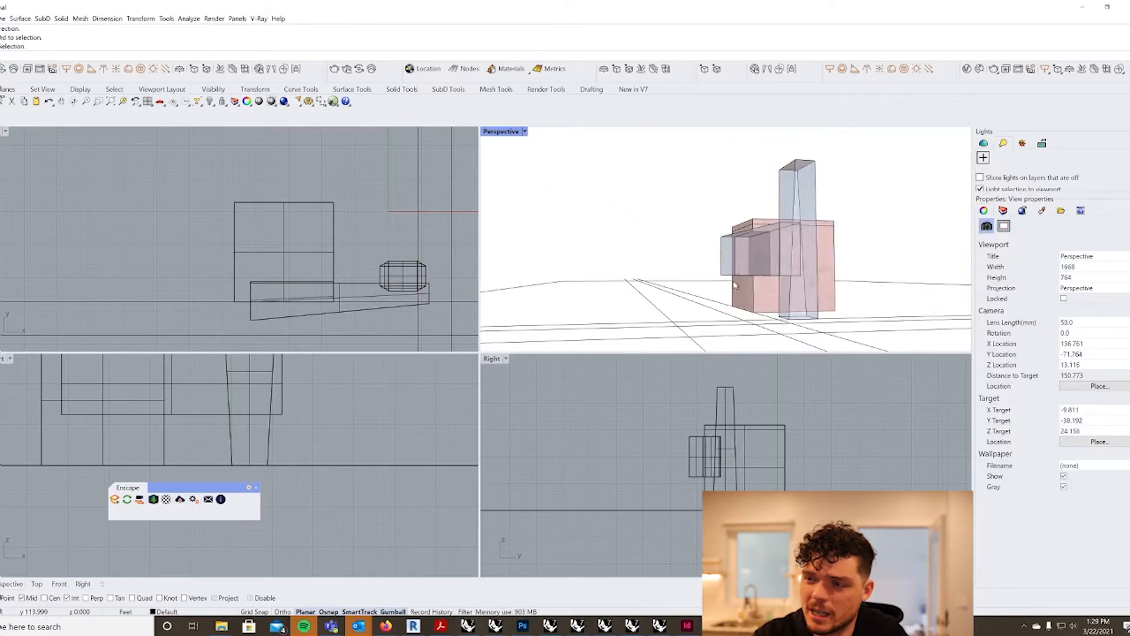
scroll(802, 307, up, 5)
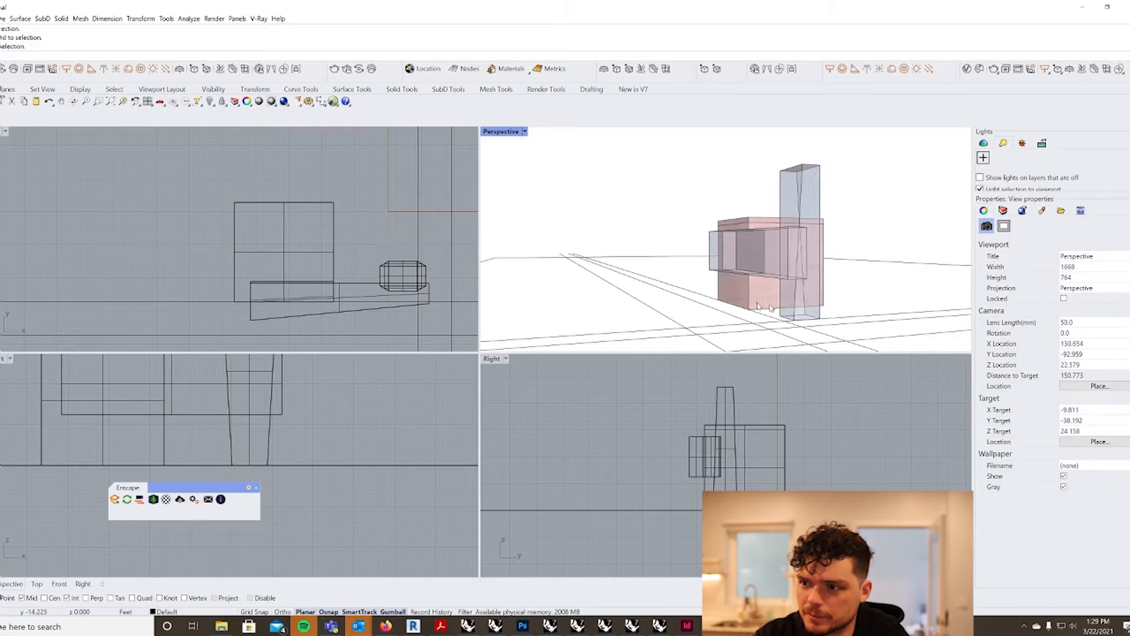
ctrl+shift+click(770, 303)
click(798, 334)
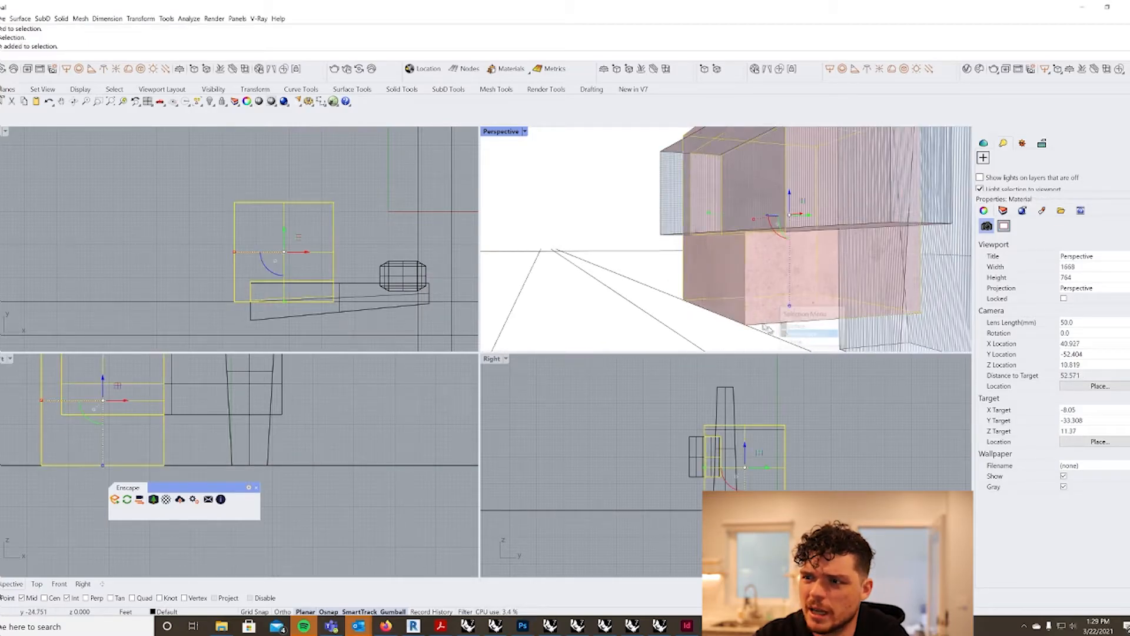
scroll(771, 326, down, 5)
scroll(769, 326, up, 3)
right_drag(769, 326, 713, 255)
key(Escape)
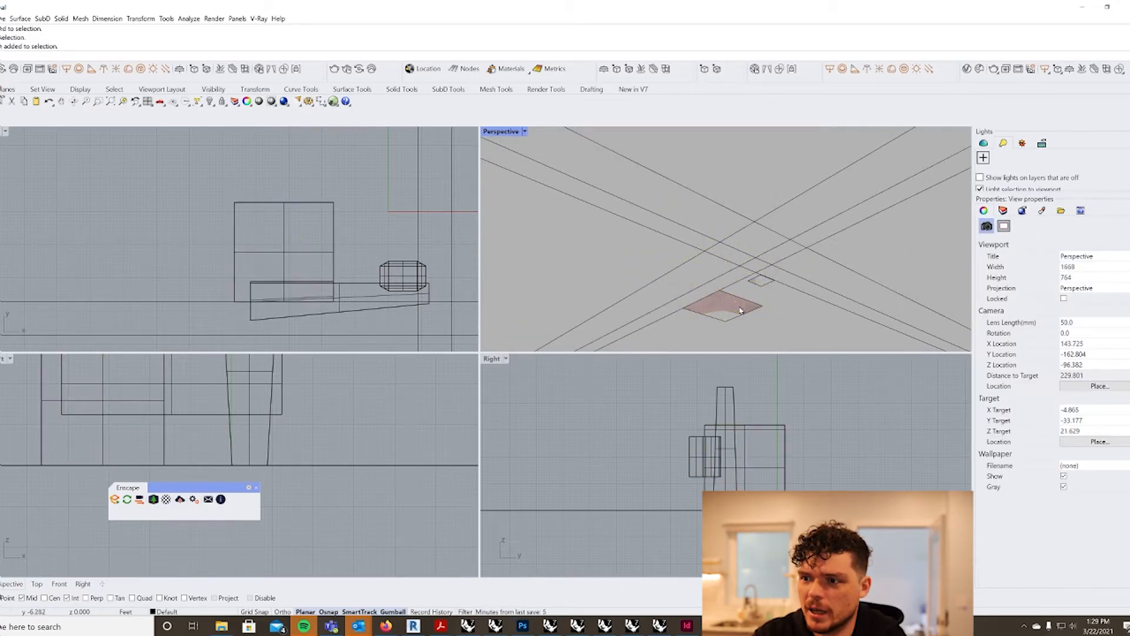
Step: Move the pink block's bottom face straight up so the block sits above the ground
click(735, 310)
click(768, 330)
right_drag(760, 266, 752, 307)
scroll(719, 269, up, 4)
drag(706, 266, 705, 233)
scroll(708, 256, up, 6)
right_drag(720, 302, 722, 287)
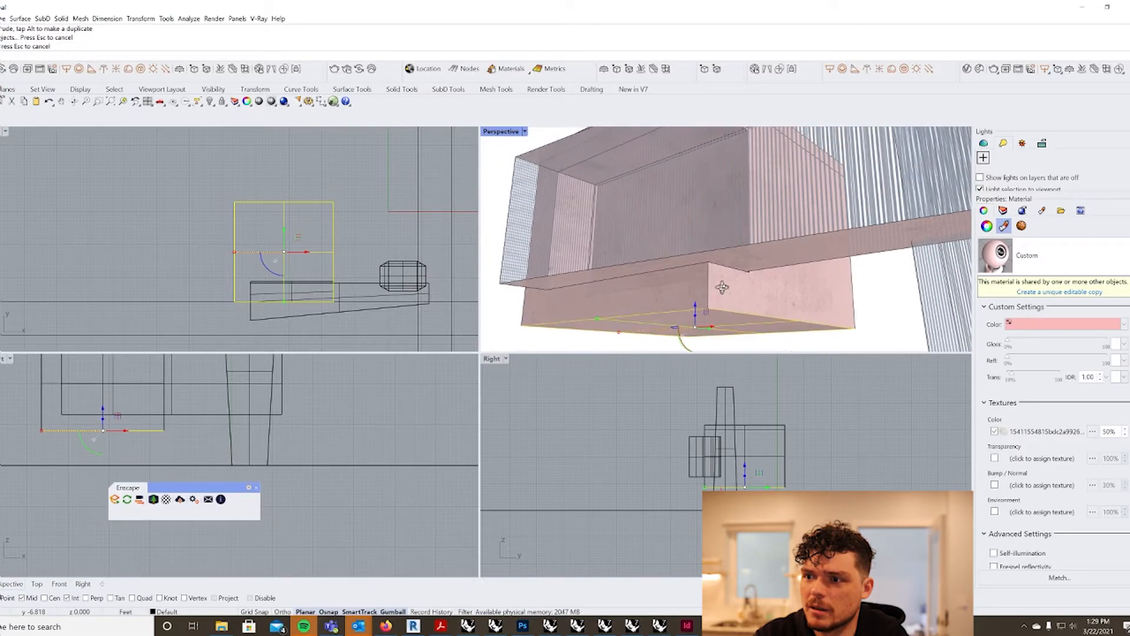
key(Escape)
Step: Extract a copy of the pink block's bottom face as a separate surface, keeping Copy set to Yes
mouse_move(726, 327)
right_down()
mouse_move(723, 297)
mouse_move(720, 307)
right_up()
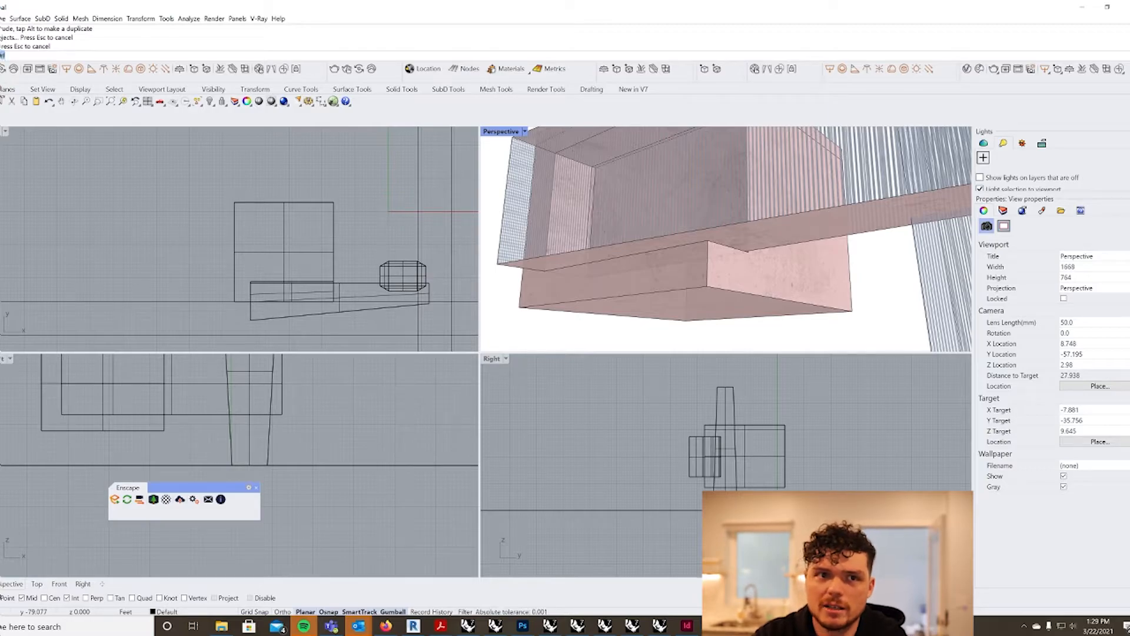
key(Return)
click(698, 304)
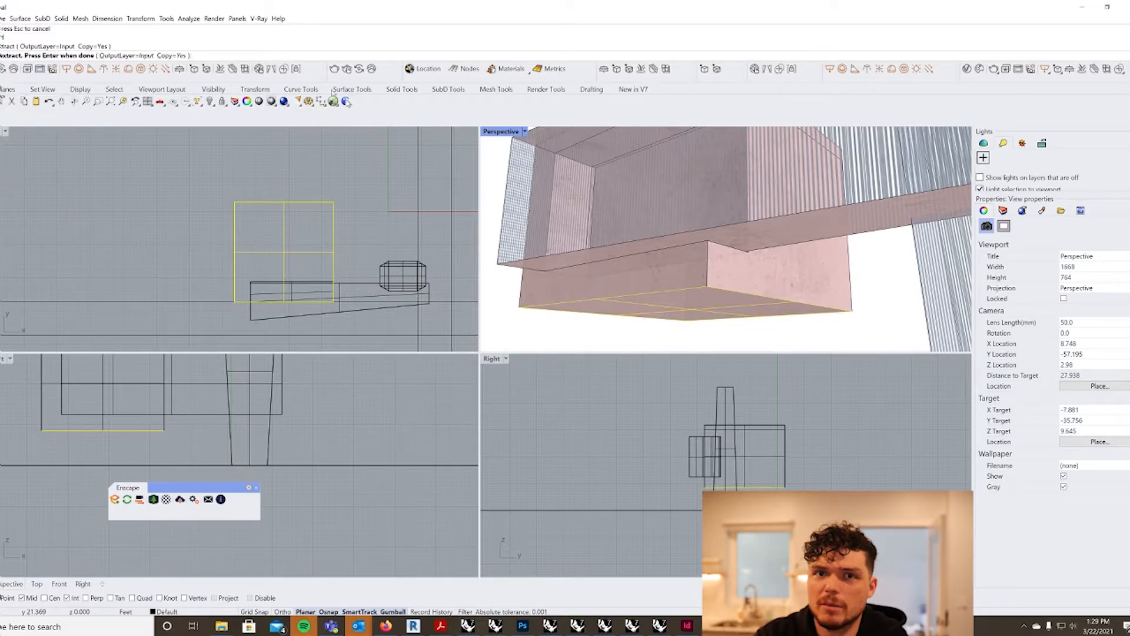
key(Return)
mouse_move(729, 259)
right_down()
mouse_move(739, 248)
mouse_move(736, 265)
right_up()
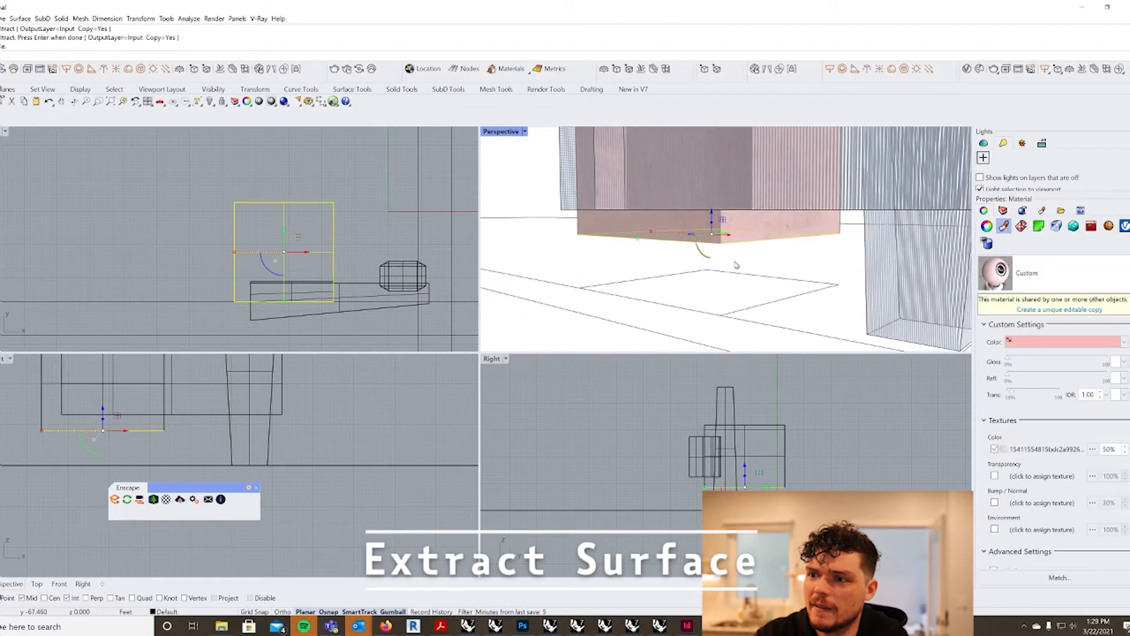
Step: Extrude the extracted surface downward into a separate slab beneath the pink block, stopping short of the ground
ctrl+drag(710, 227, 732, 308)
click(732, 309)
right_drag(733, 309, 723, 288)
scroll(739, 330, up, 5)
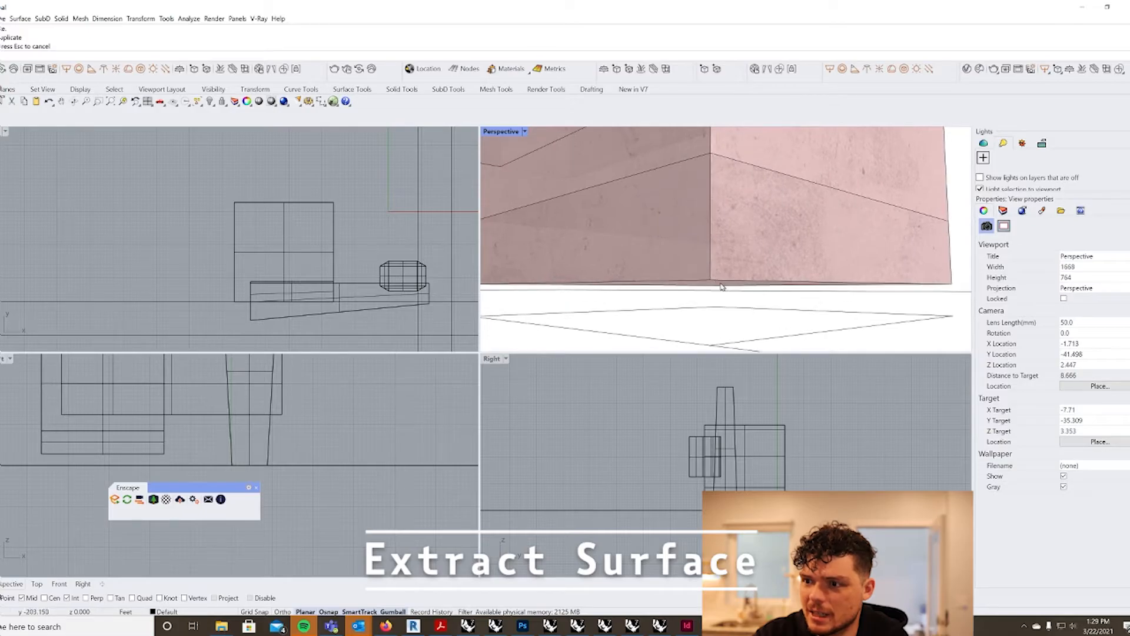
Step: Move the bottom face of the slab beneath the pink block straight down to the ground outline
click(706, 286)
click(701, 297)
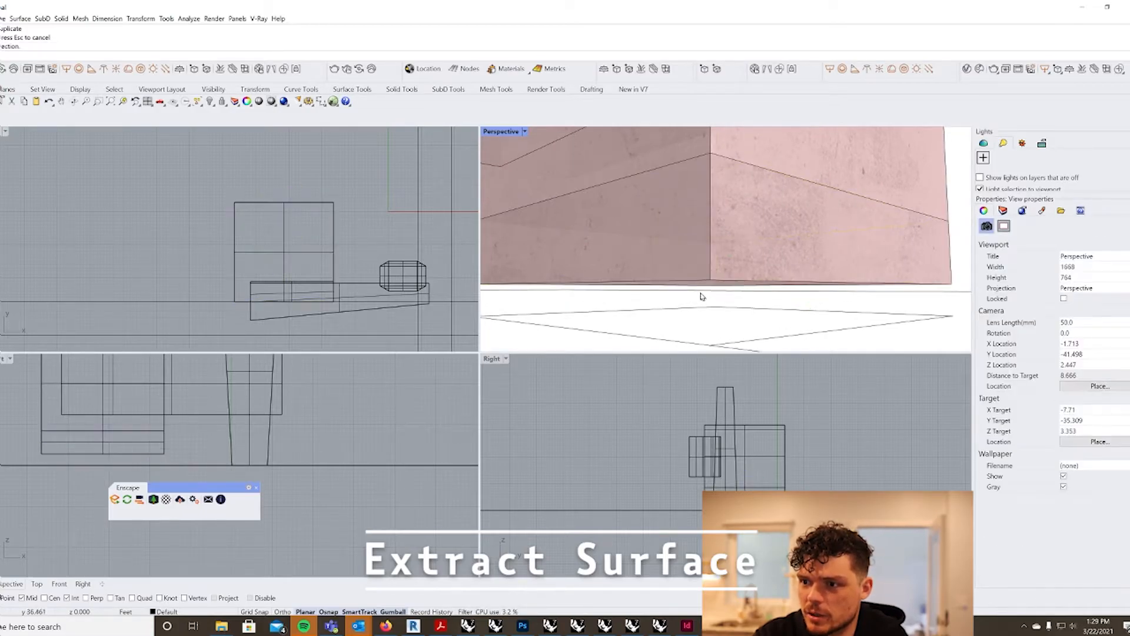
click(706, 287)
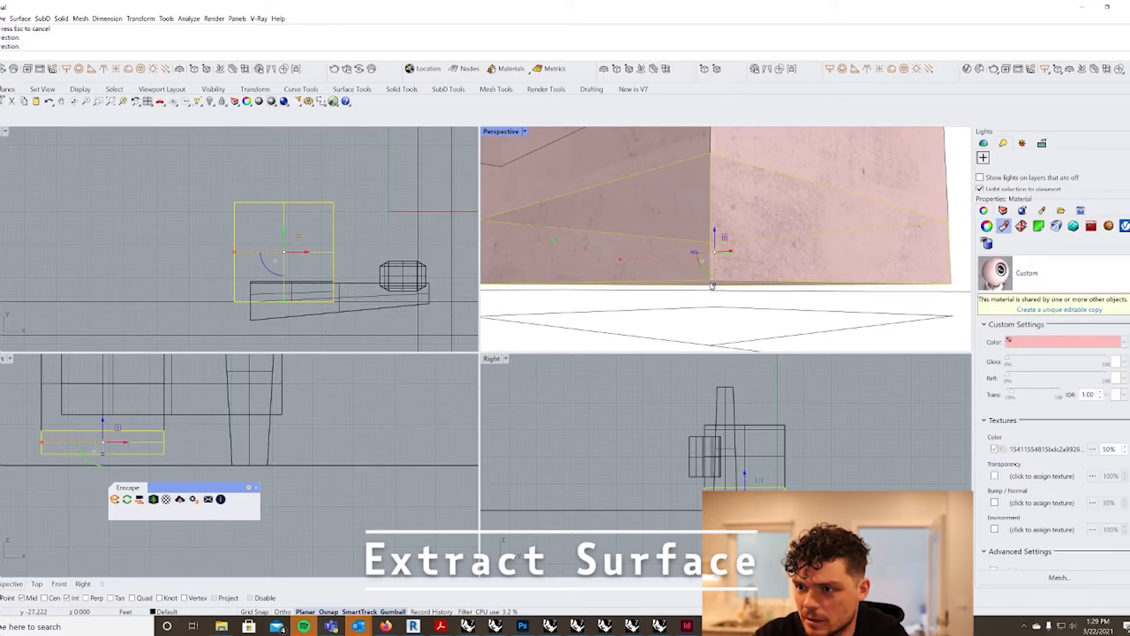
click(711, 291)
click(711, 289)
scroll(711, 288, up, 3)
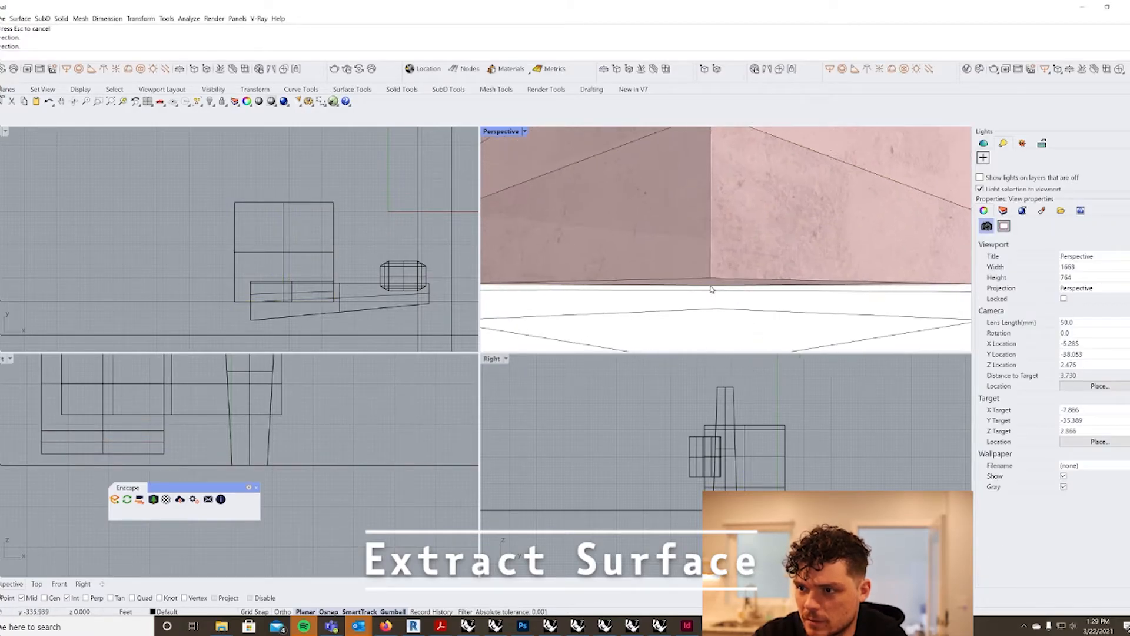
click(711, 286)
scroll(712, 273, down, 7)
scroll(712, 271, down, 5)
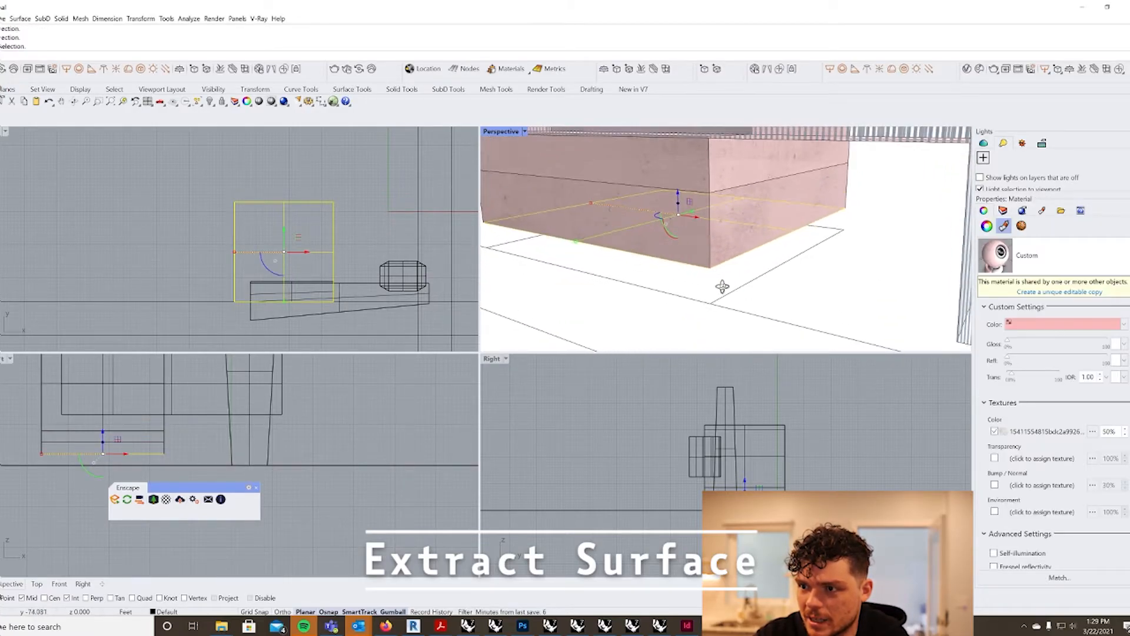
drag(712, 273, 711, 303)
scroll(711, 302, down, 12)
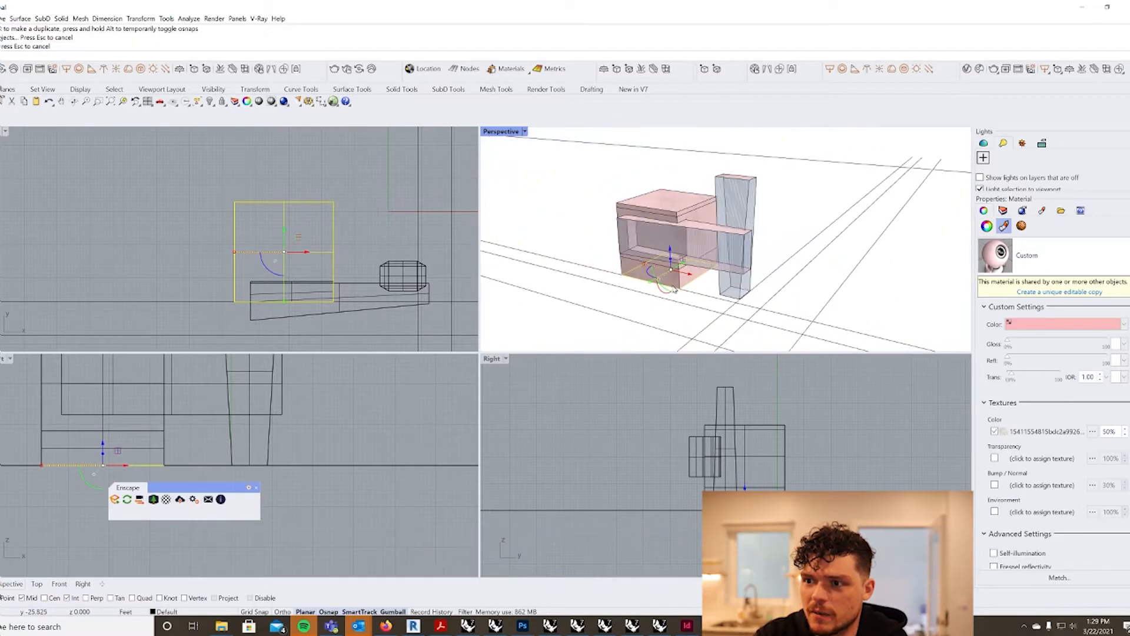
Step: Assign the existing Public material to the lower volume beneath the pink block
click(703, 295)
scroll(703, 295, up, 6)
click(682, 266)
click(700, 294)
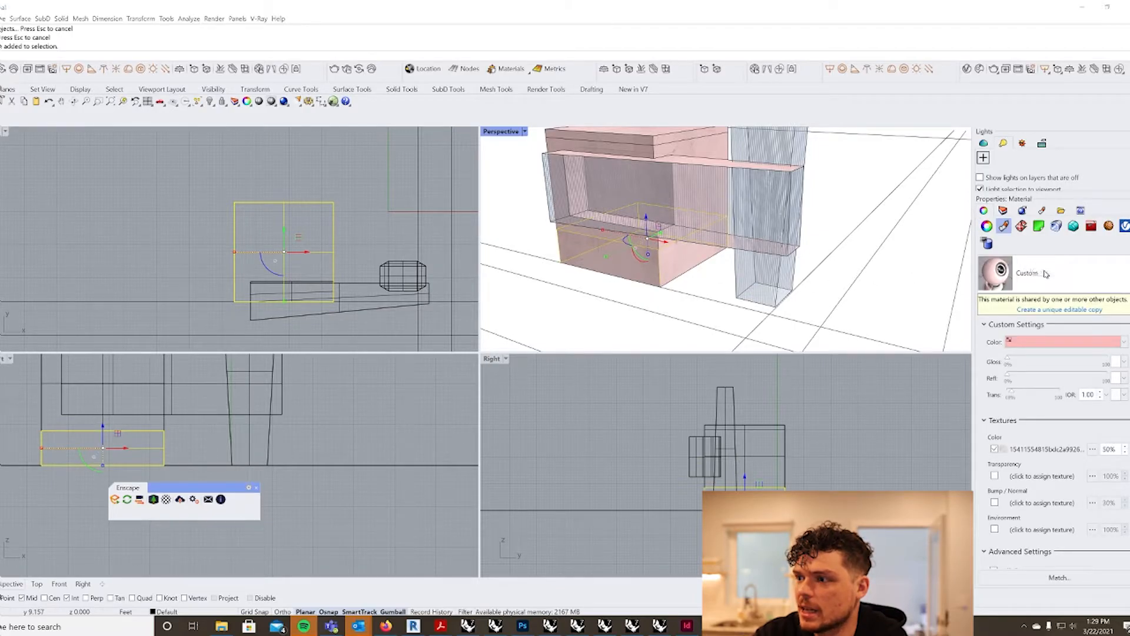
click(1024, 276)
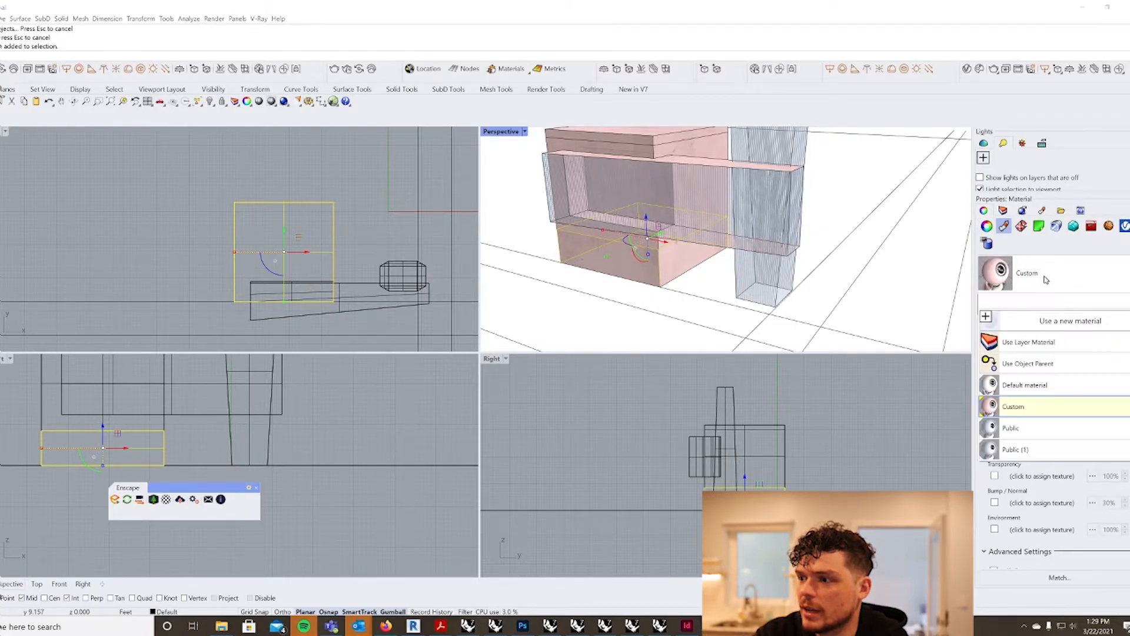
click(1012, 428)
scroll(657, 263, down, 6)
click(657, 263)
Step: Move the back face of the lower striped volume inward beneath the pink block, leaving a shallow strip along the front
right_drag(657, 263, 645, 228)
scroll(645, 229, up, 6)
right_drag(760, 251, 673, 253)
scroll(673, 253, down, 6)
scroll(794, 247, up, 8)
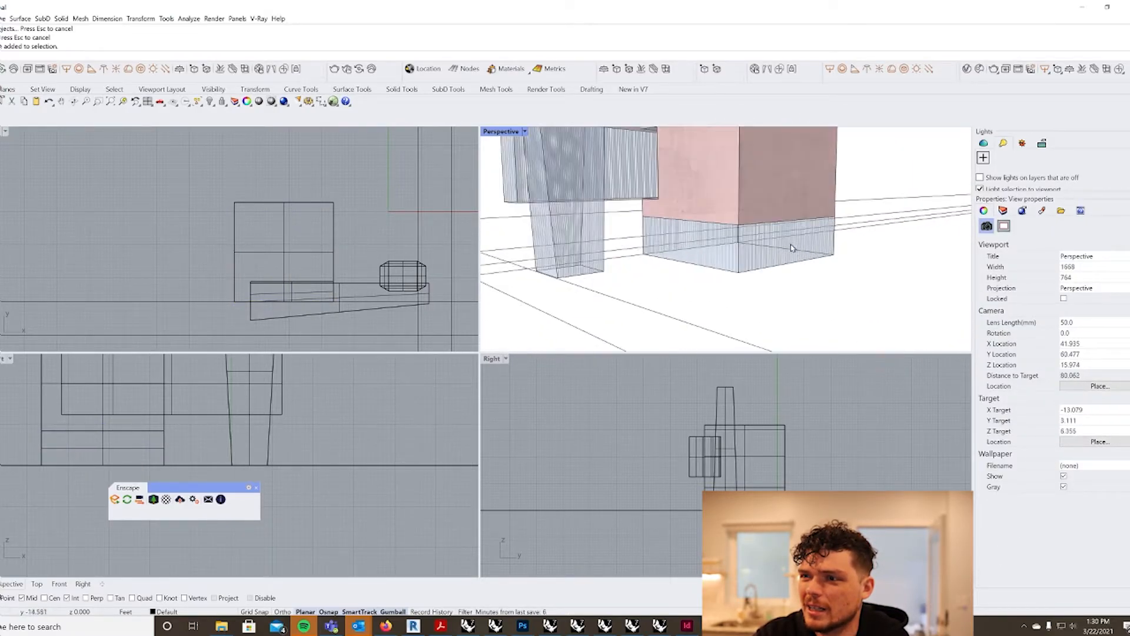
click(793, 247)
click(831, 269)
scroll(795, 241, up, 6)
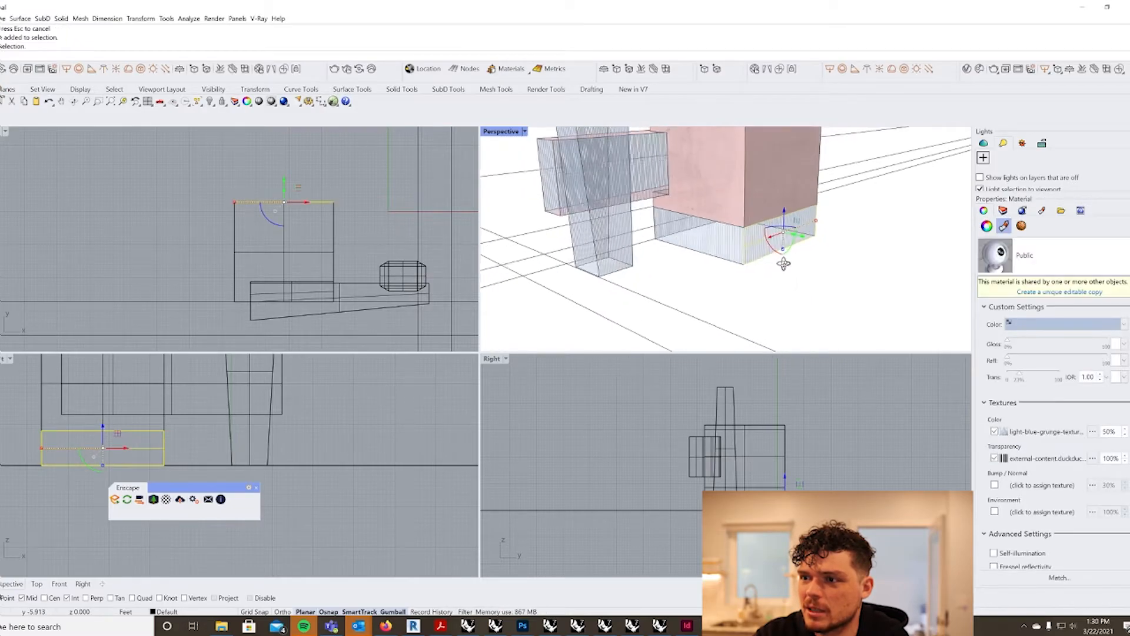
drag(790, 233, 652, 293)
key(Escape)
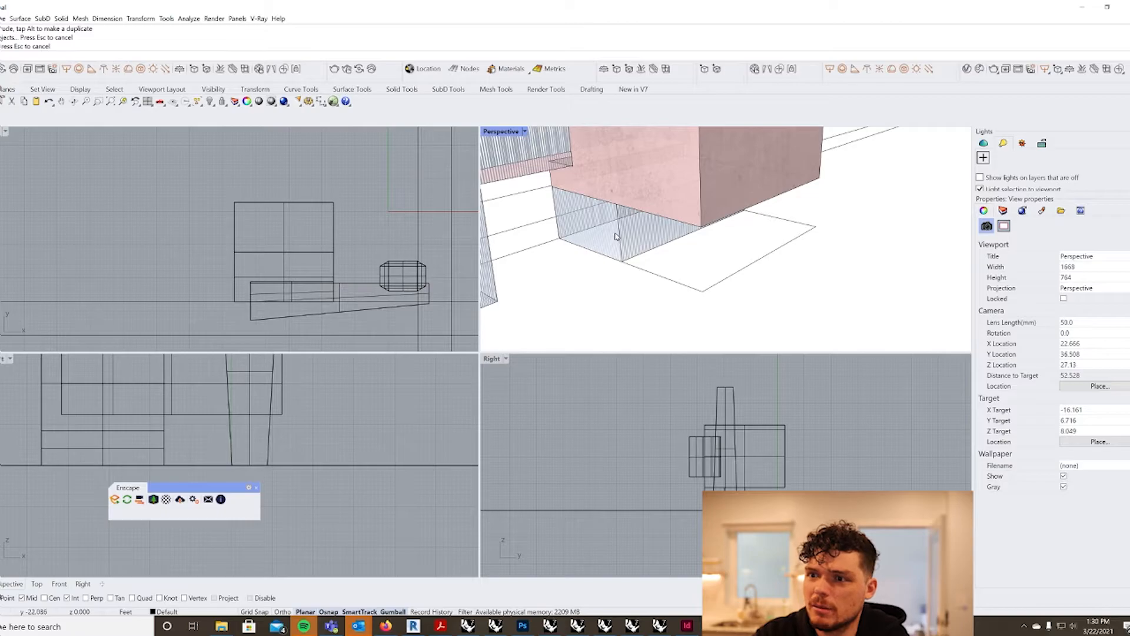
Step: Shift one end of the lower striped volume's inner face outward so the face runs diagonally across the footprint
click(616, 236)
drag(634, 241, 702, 264)
right_drag(702, 263, 734, 284)
scroll(727, 288, down, 5)
scroll(726, 293, up, 6)
key(Escape)
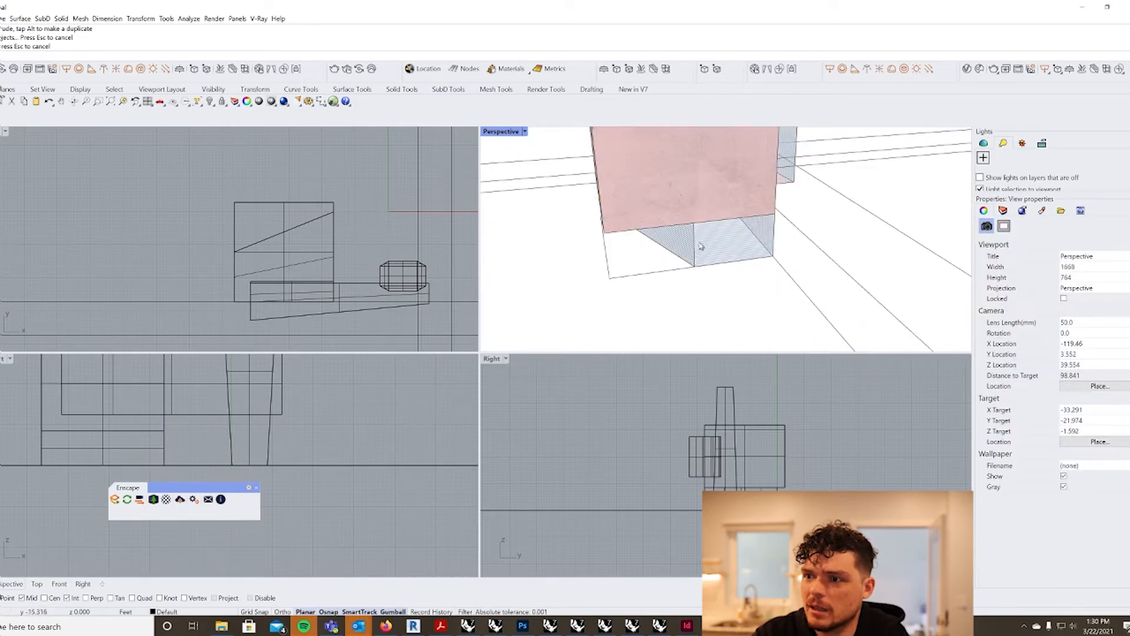
click(696, 242)
key(space)
key(Escape)
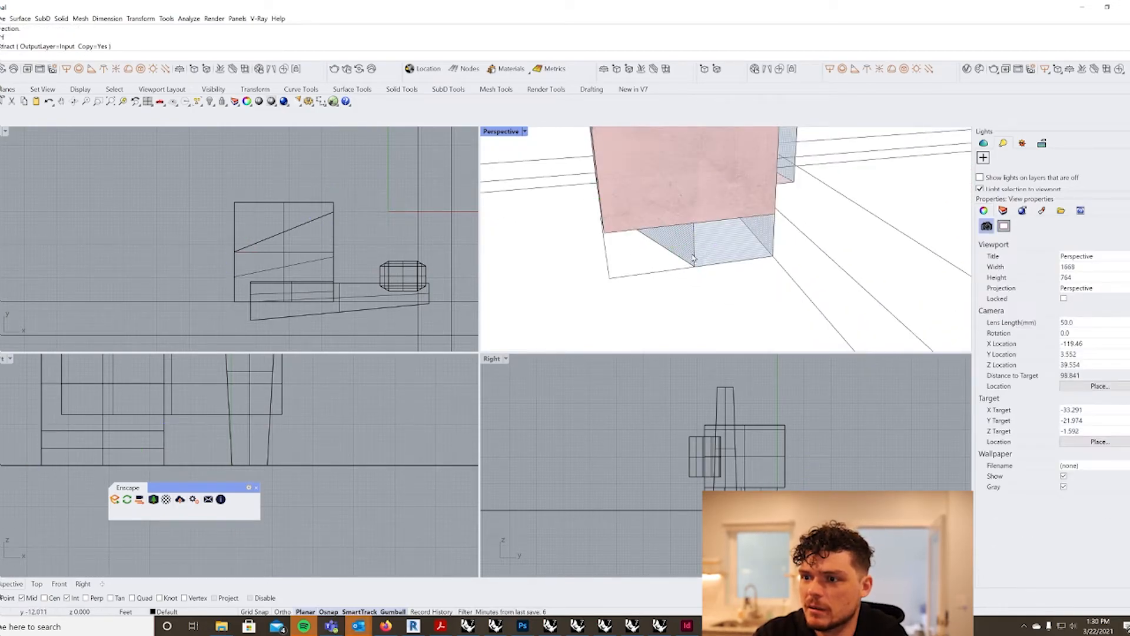
Step: Move the vertical edge of the lower striped volume's diagonal face to steepen the diagonal across the block's footprint
ctrl+shift+click(696, 250)
drag(671, 248, 721, 242)
right_drag(608, 300, 725, 279)
Step: Draw a closed polyline on the ground around the open part of the footprint, snapping to the diagonal's ends and outer corners
click(713, 284)
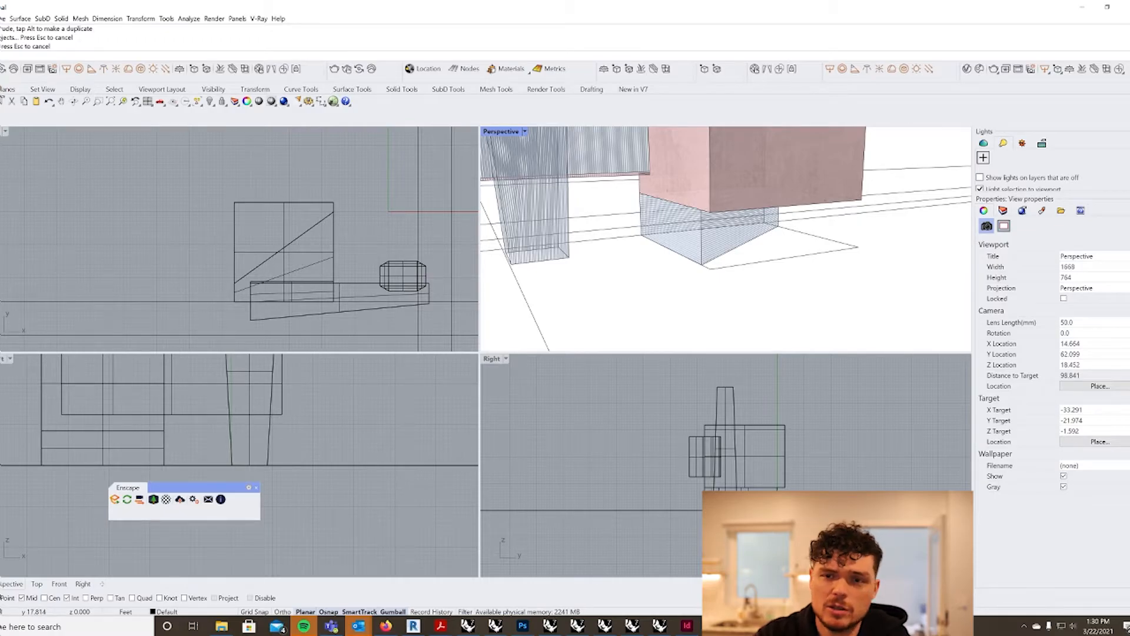
click(0, 145)
click(701, 264)
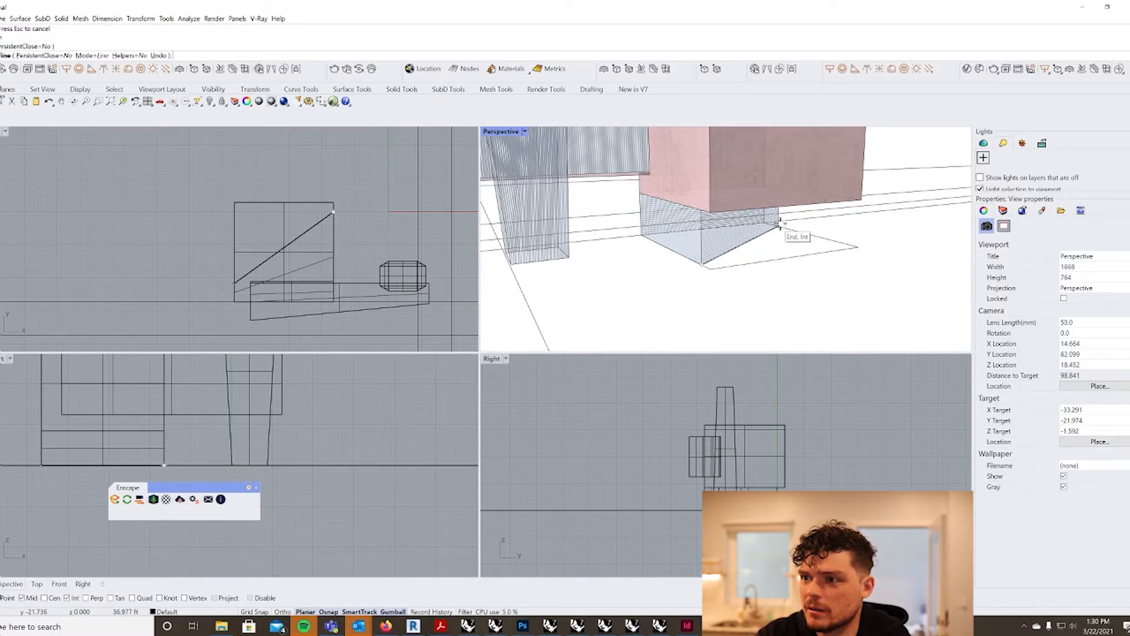
click(857, 248)
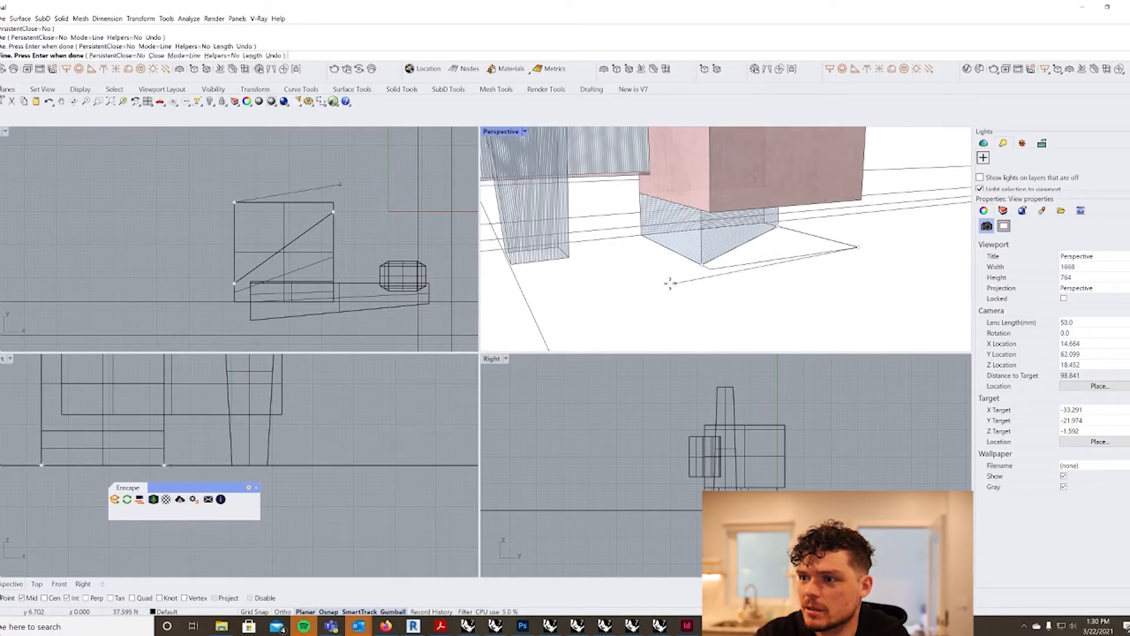
click(710, 269)
click(702, 265)
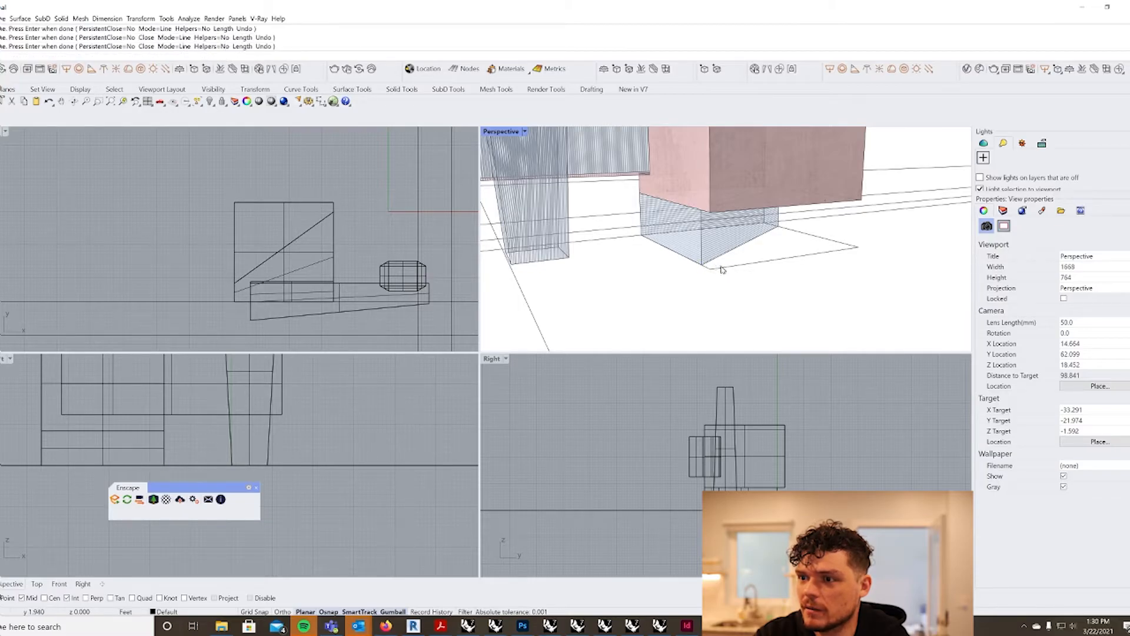
Step: Extrude the closed outline upward into a capped solid and raise its top face to the pink block's underside
click(723, 269)
click(751, 298)
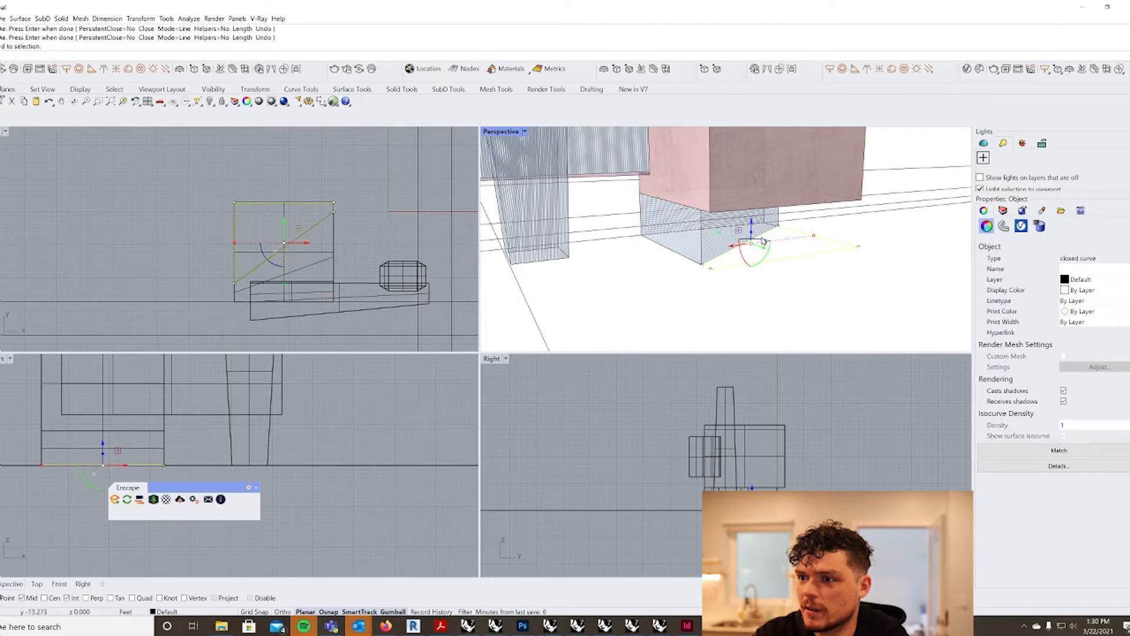
drag(751, 222, 757, 194)
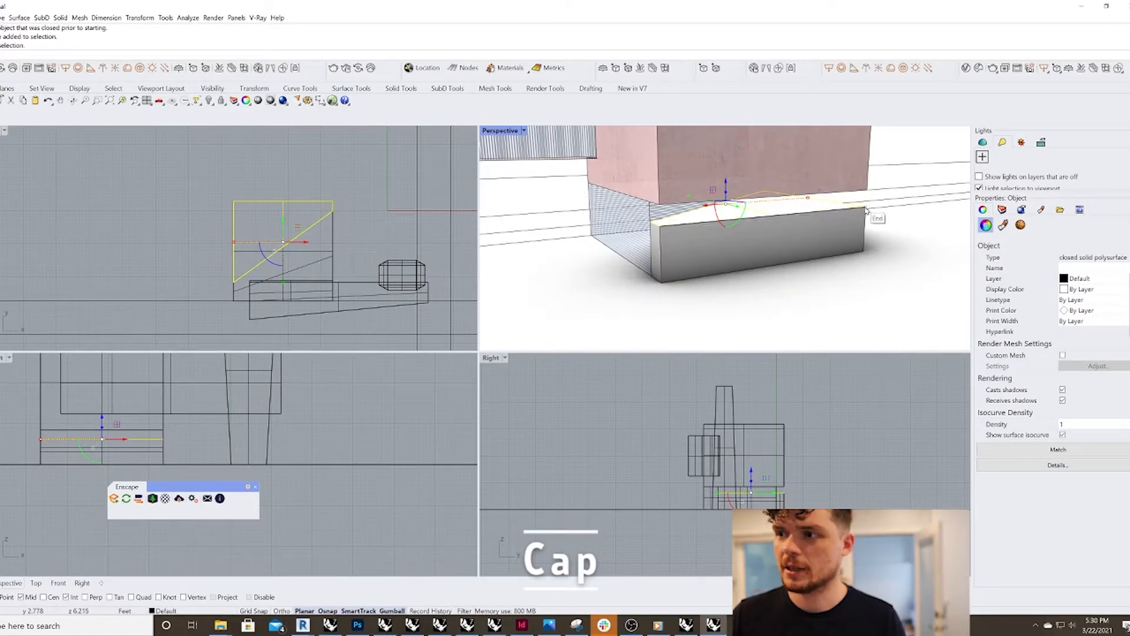
drag(866, 211, 868, 194)
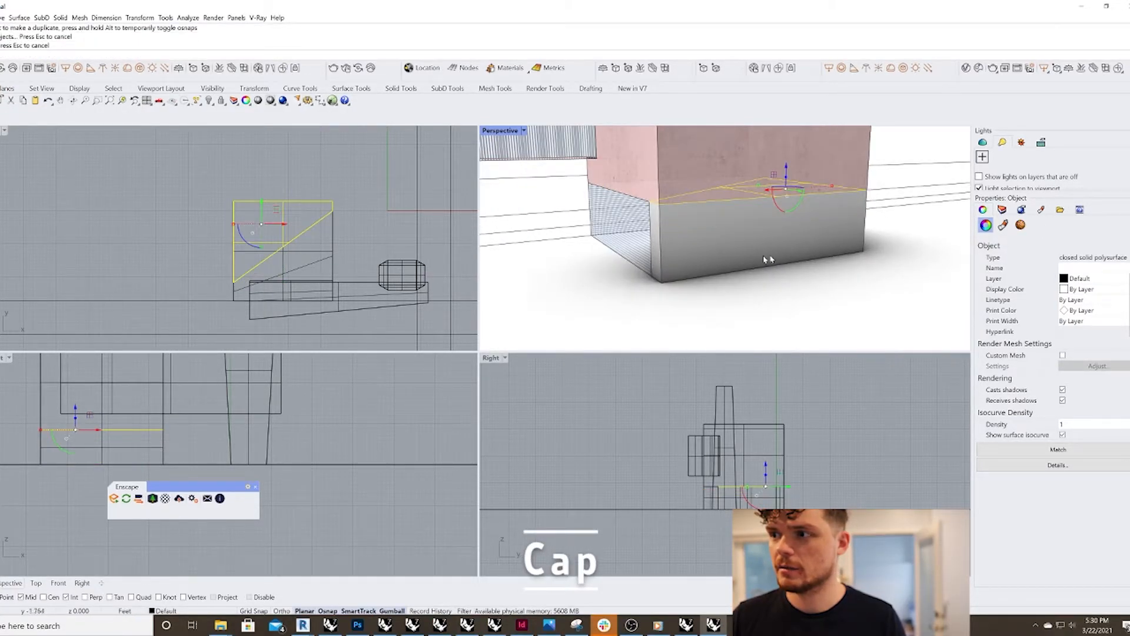
Step: Assign the existing pink Custom material to the new solid beneath the pink block
click(690, 251)
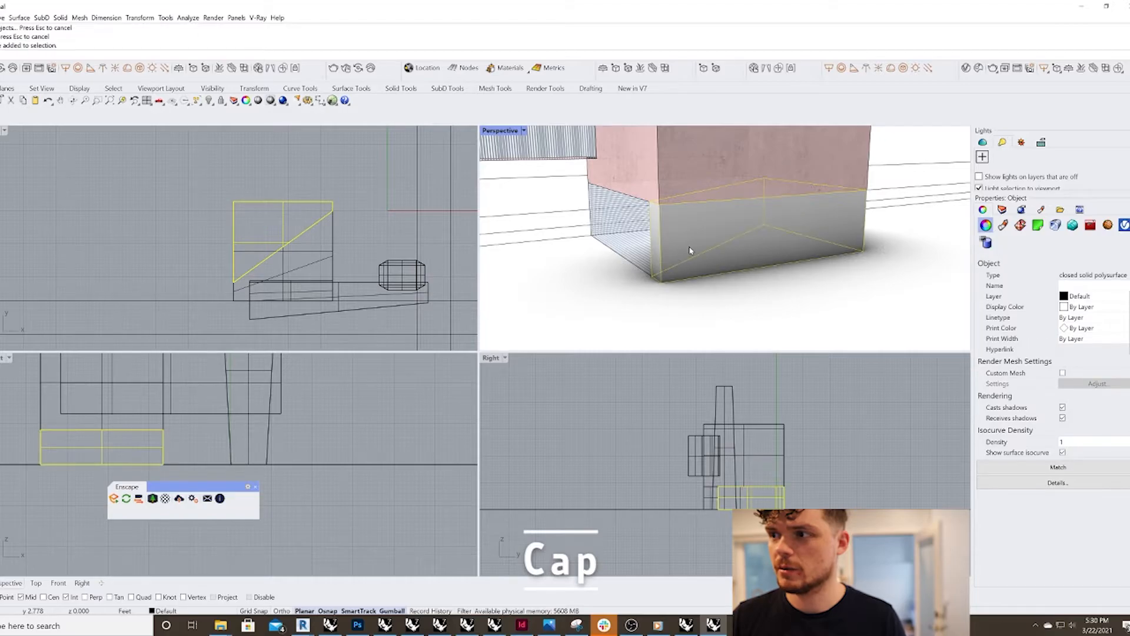
click(1002, 210)
click(984, 210)
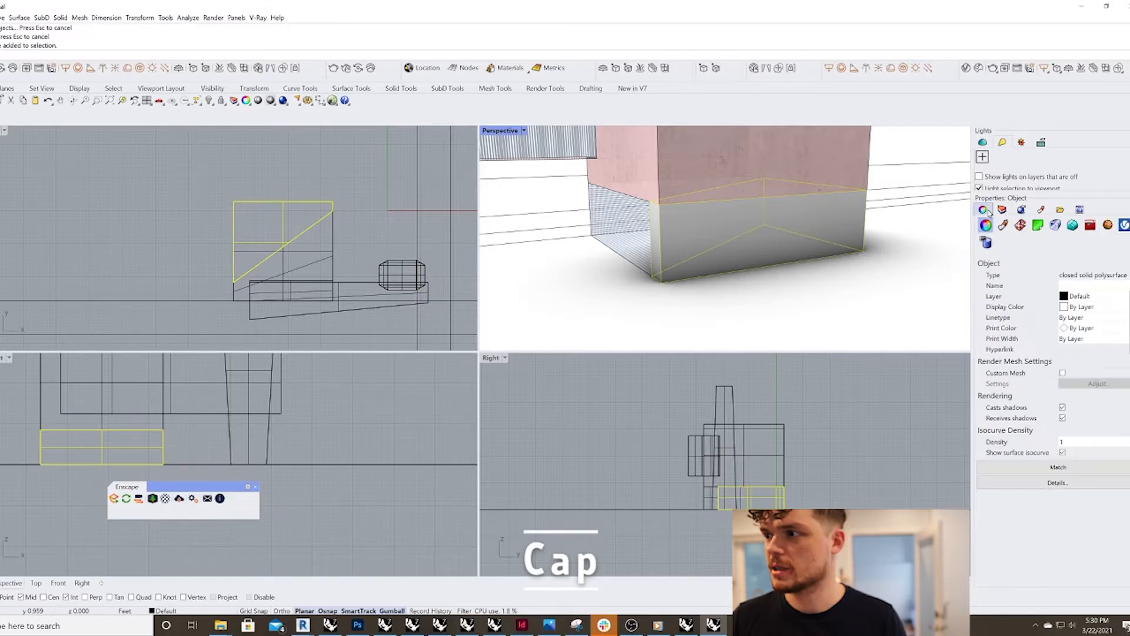
click(1004, 226)
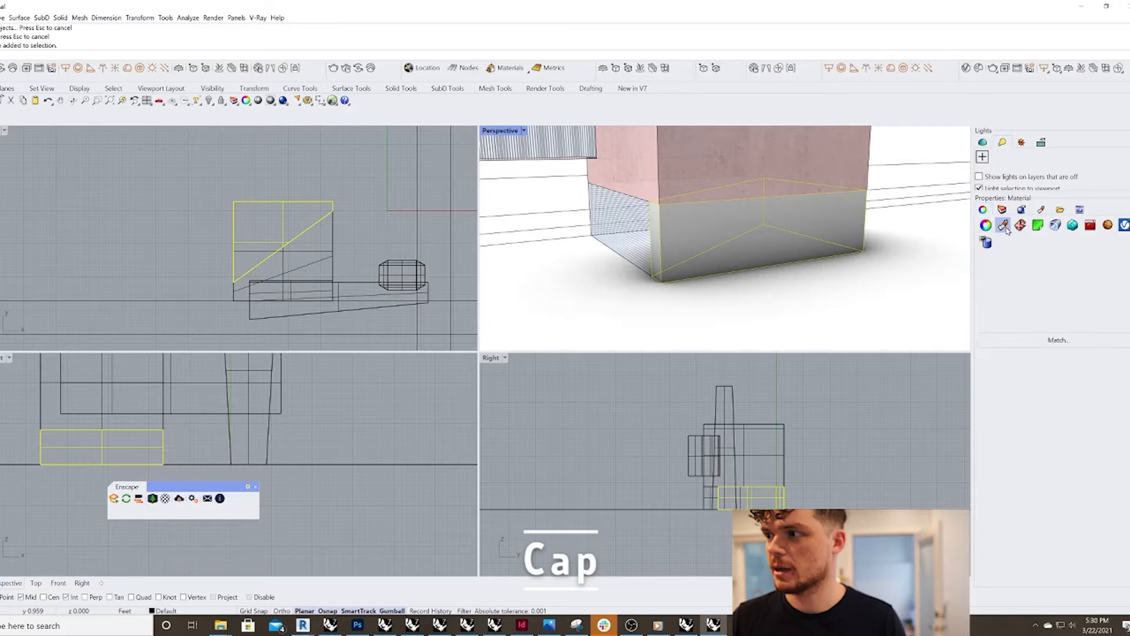
click(1027, 405)
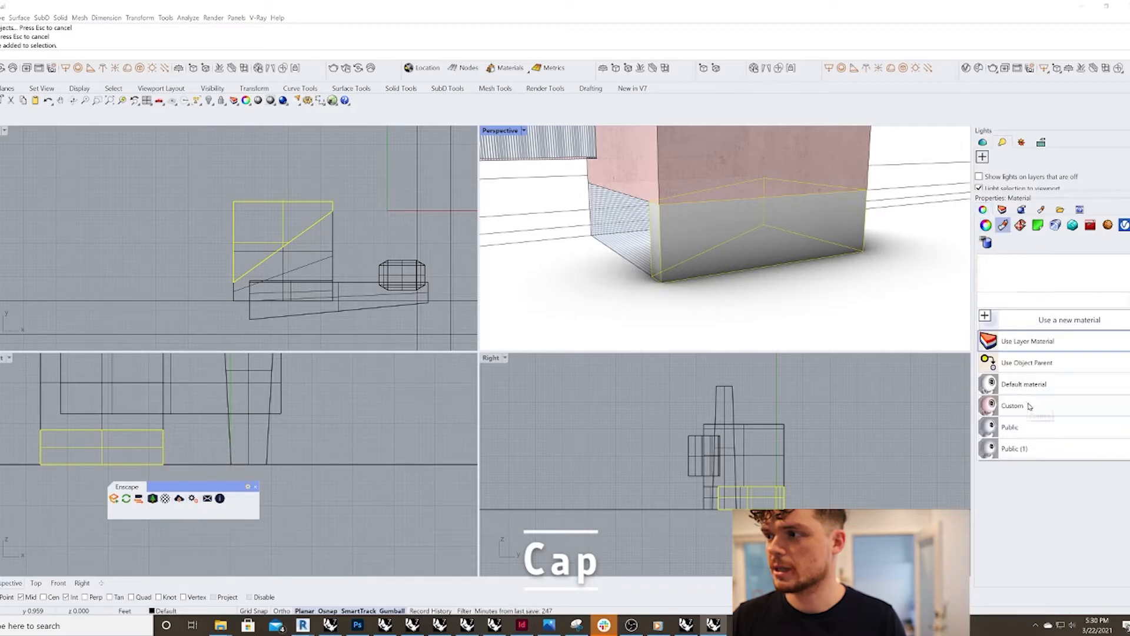
scroll(706, 288, down, 6)
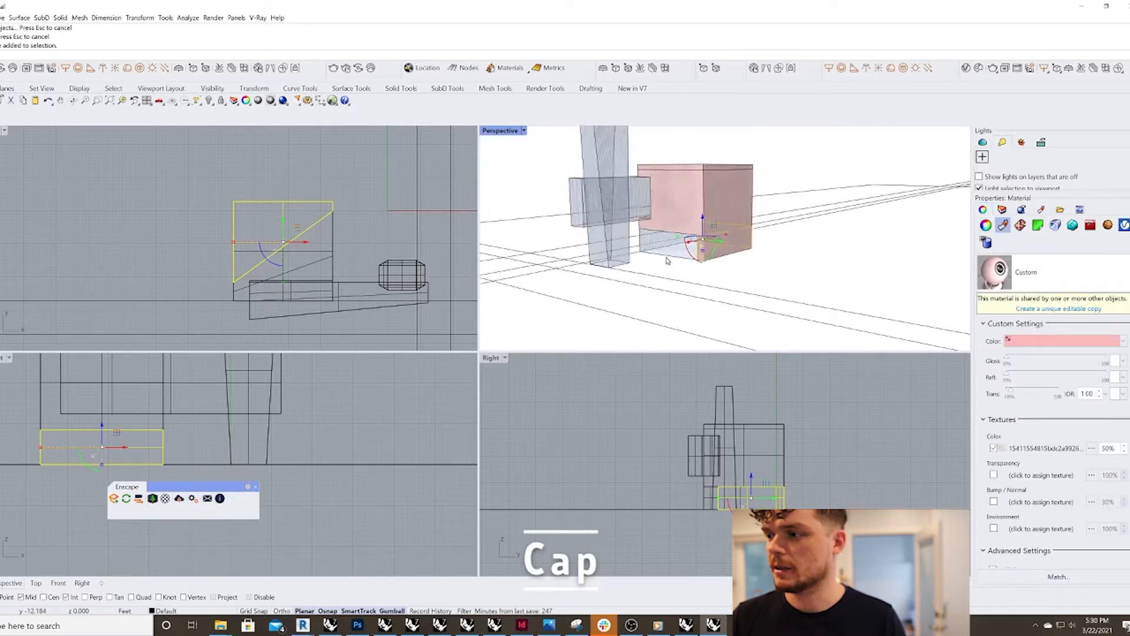
Step: Examine the whole building massing and its lower volumes from several sides and distances
click(745, 180)
right_drag(745, 180, 764, 249)
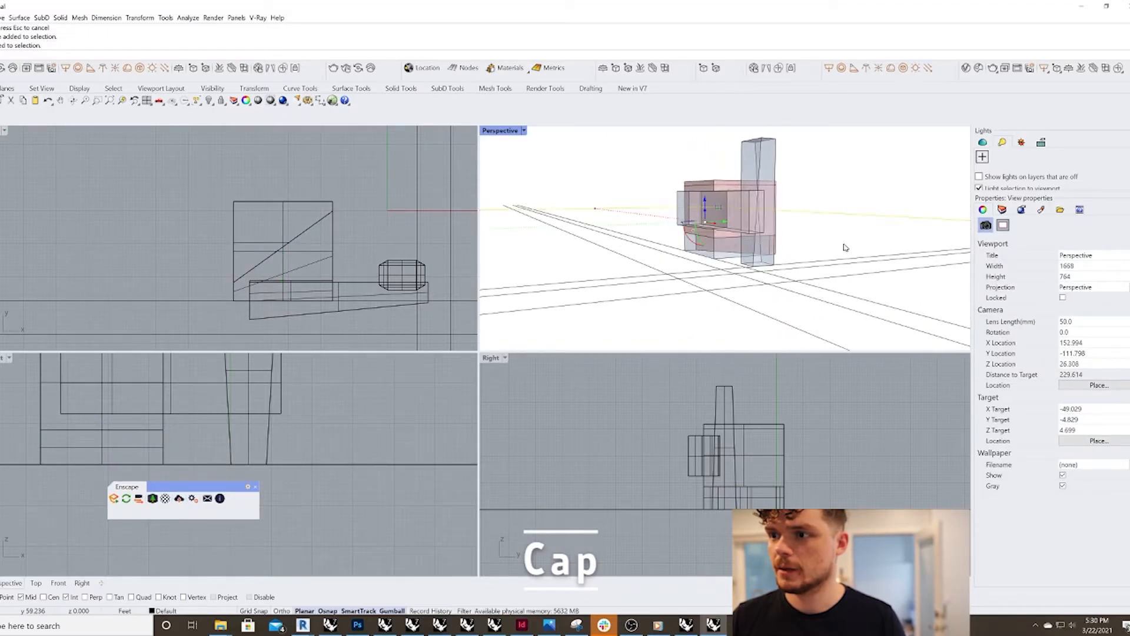
click(843, 244)
click(836, 202)
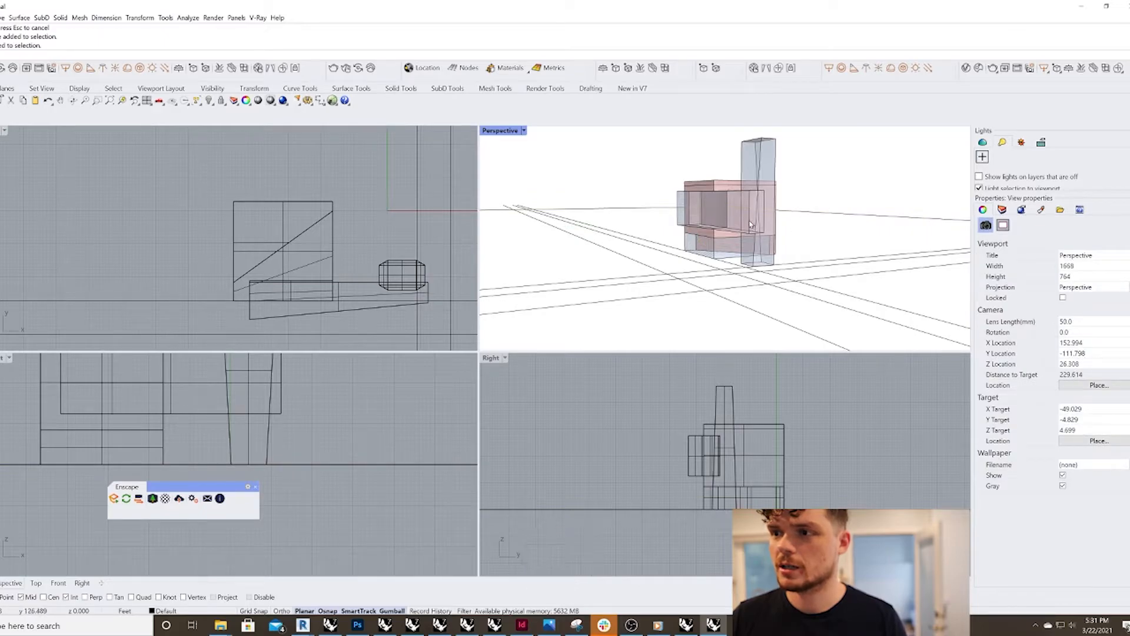
scroll(751, 203, up, 3)
scroll(749, 203, up, 3)
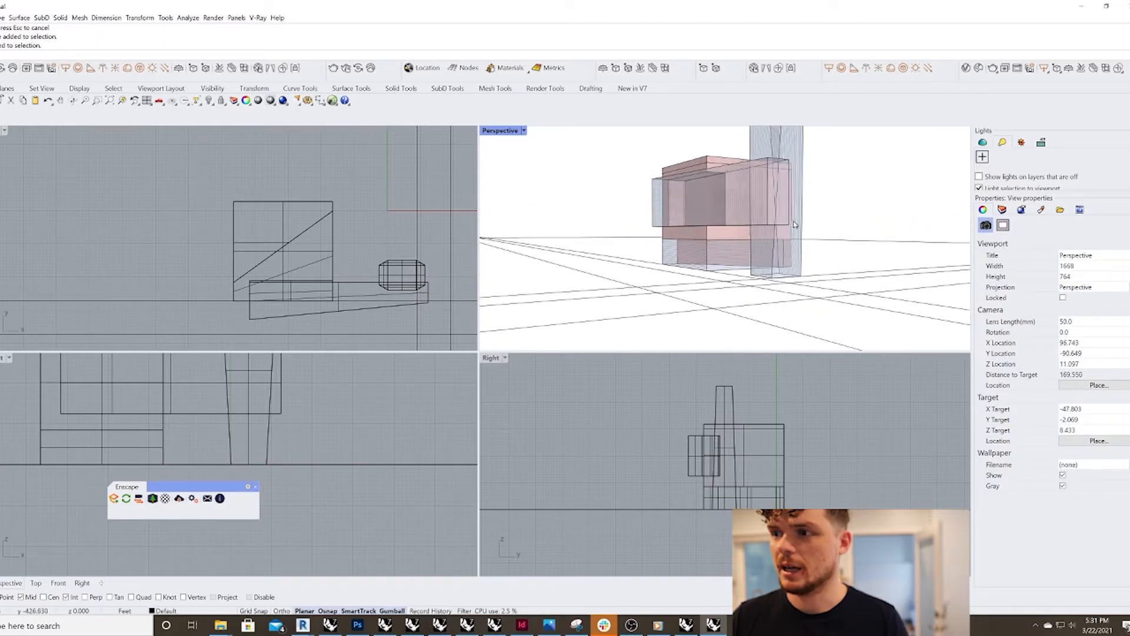
scroll(725, 257, down, 3)
right_drag(747, 262, 753, 265)
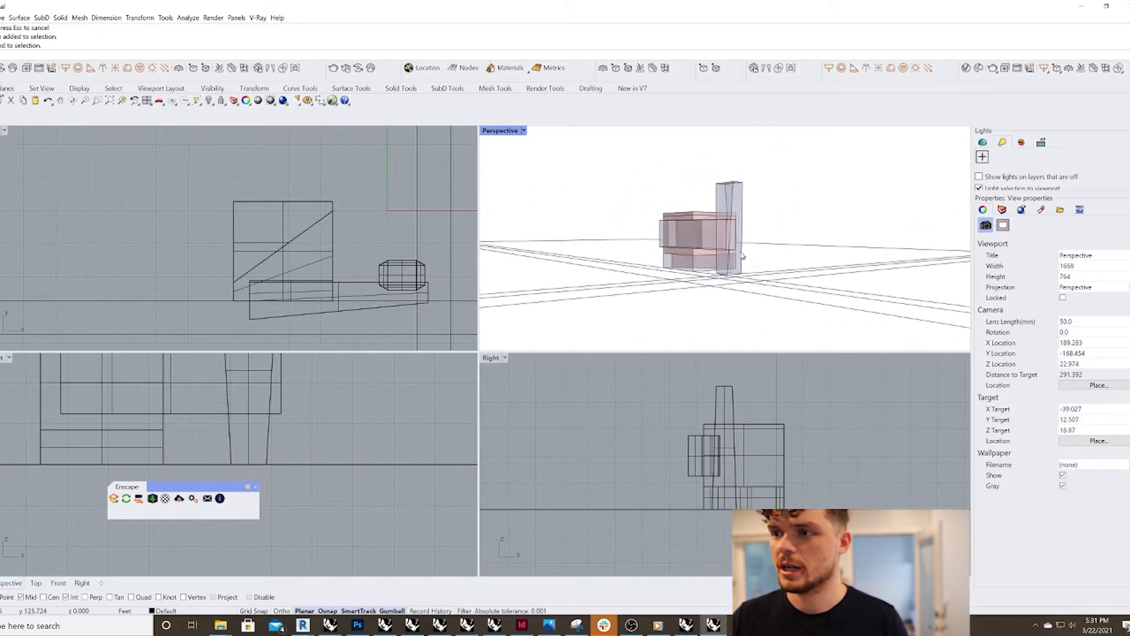
scroll(738, 250, up, 2)
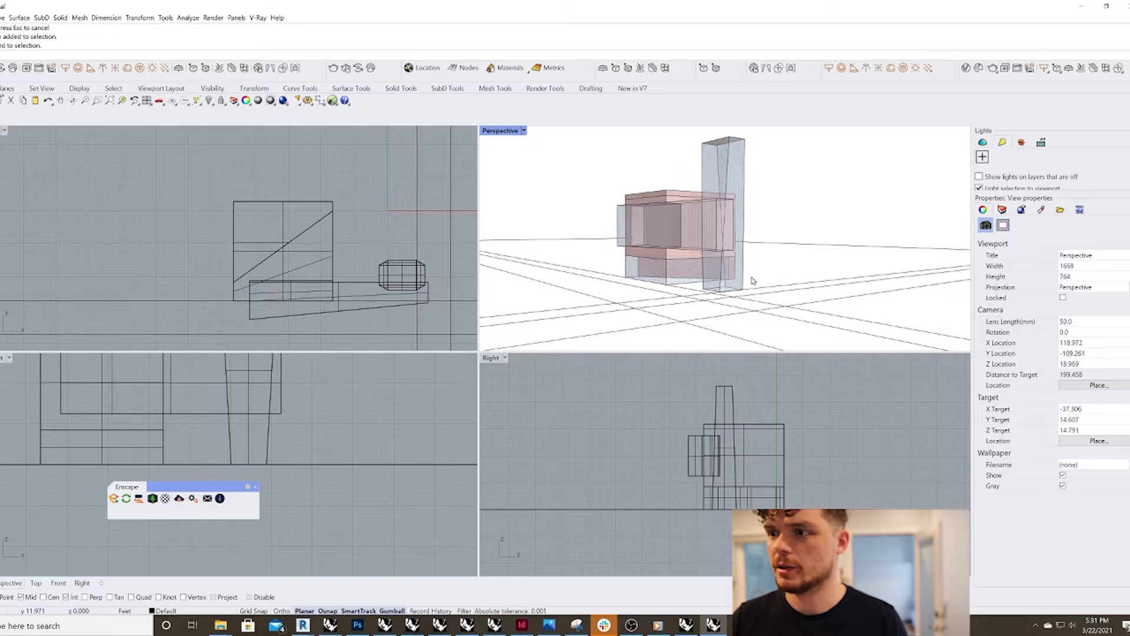
right_drag(733, 282, 722, 281)
scroll(577, 250, down, 4)
right_drag(642, 274, 662, 262)
scroll(660, 263, up, 2)
scroll(660, 262, up, 2)
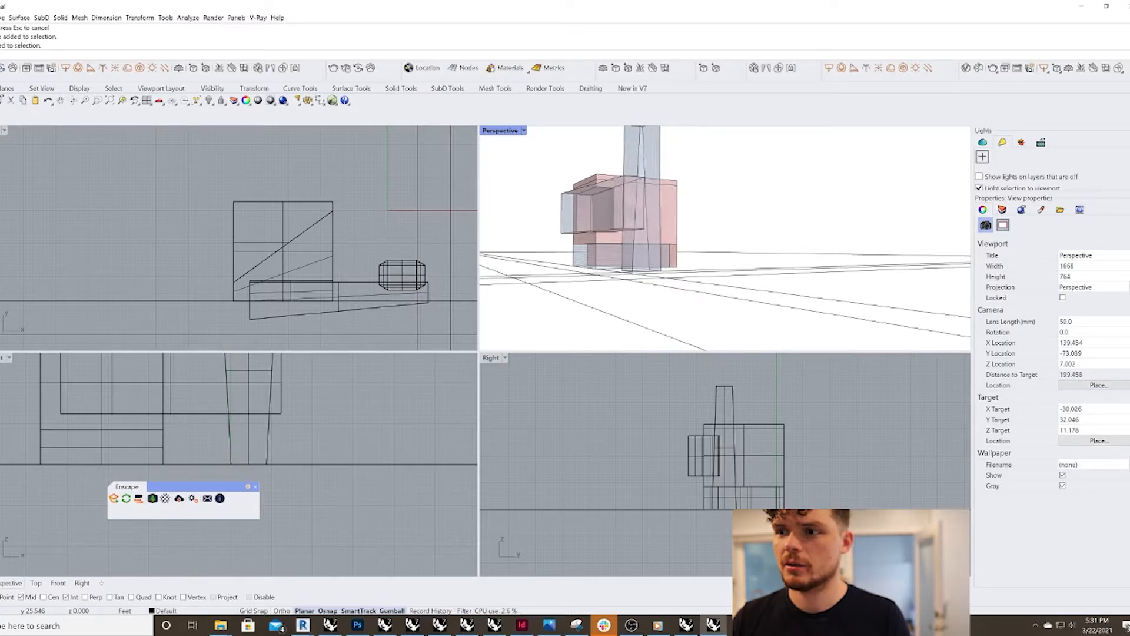
click(1, 18)
click(6, 37)
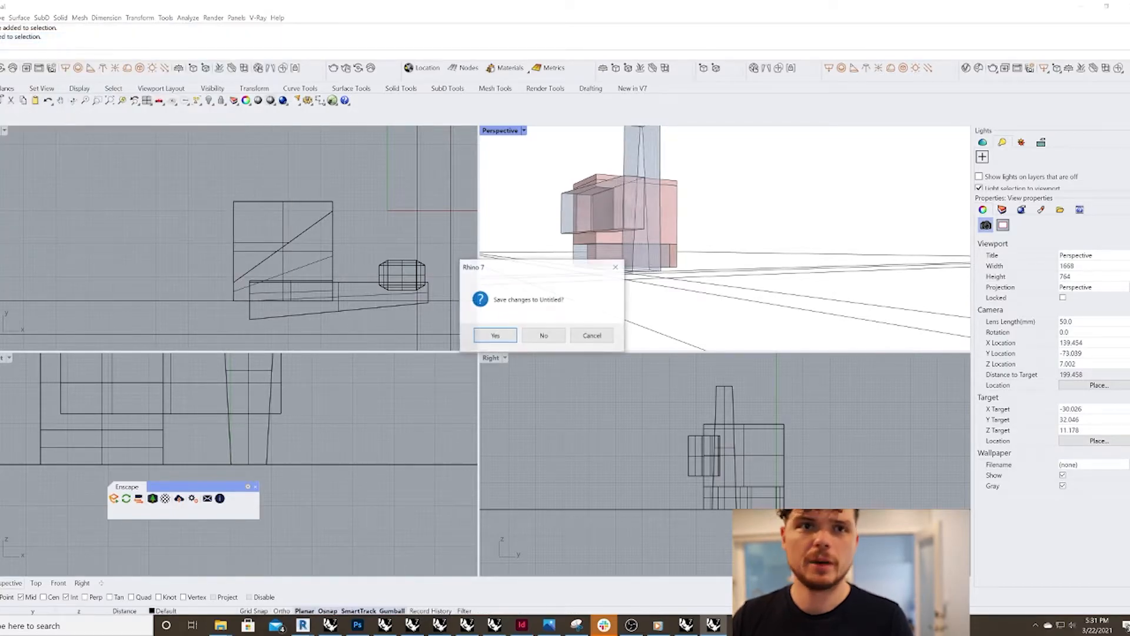
click(592, 337)
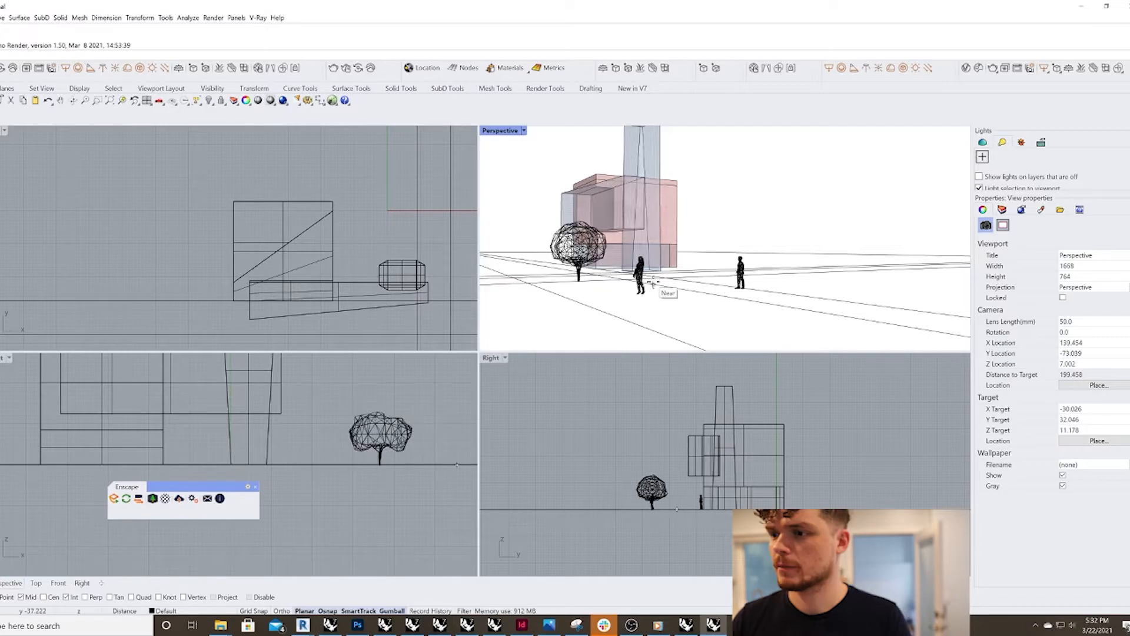
Step: Place the human scale figure on the ground in front of the building and frame the perspective around the scene
drag(614, 275, 760, 288)
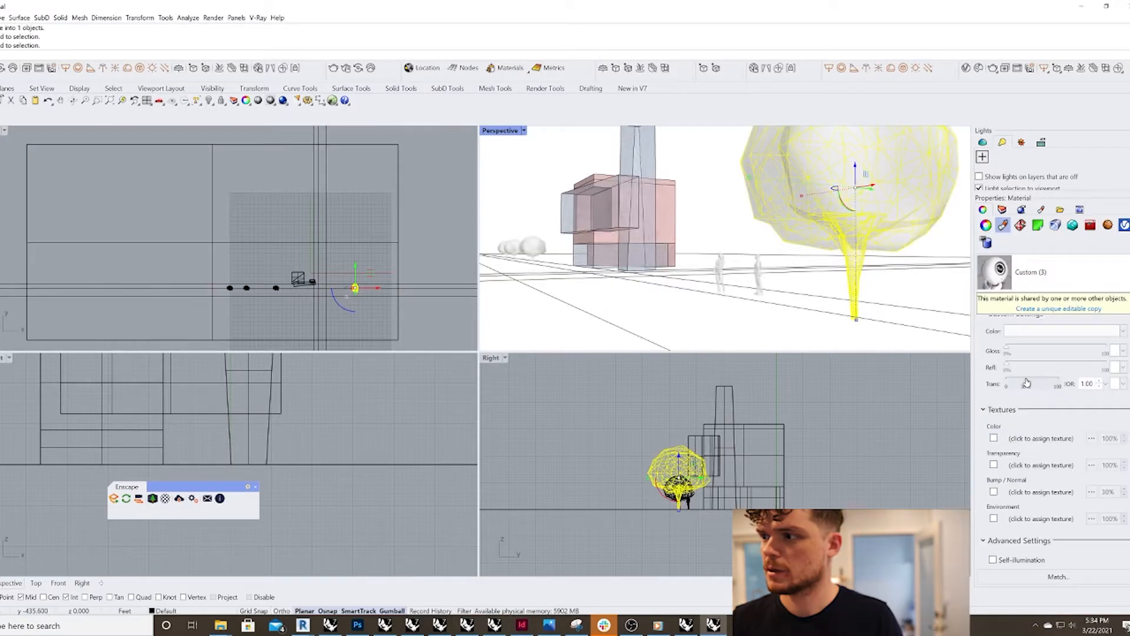
click(763, 236)
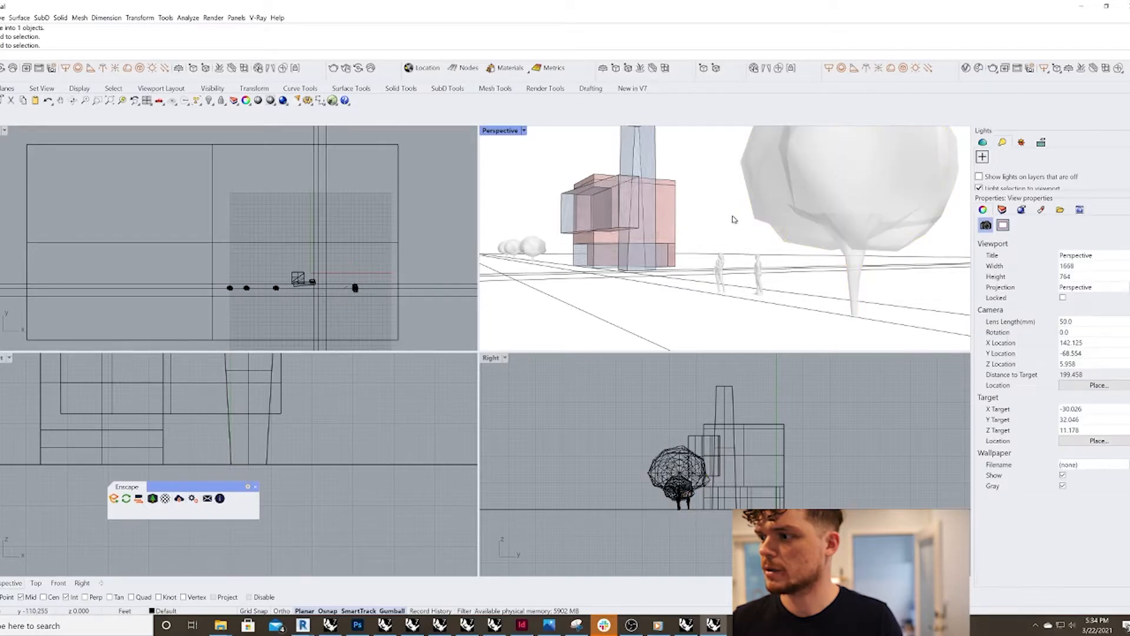
right_drag(632, 215, 665, 223)
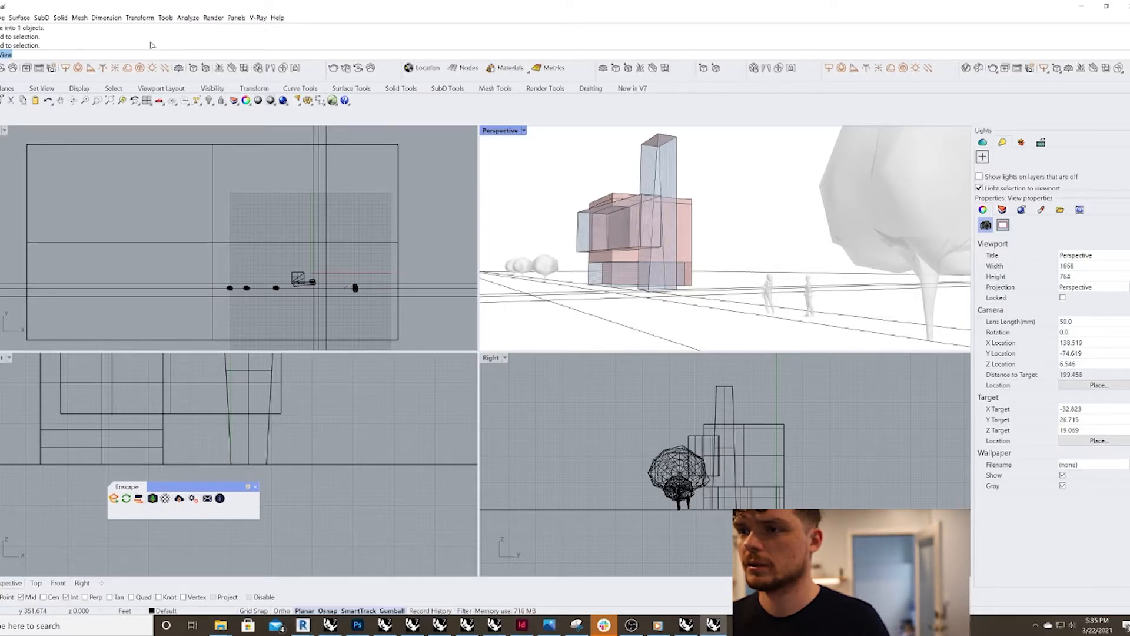
Step: Open the named views manager and set the perspective viewport to Two Point Perspective
key(Return)
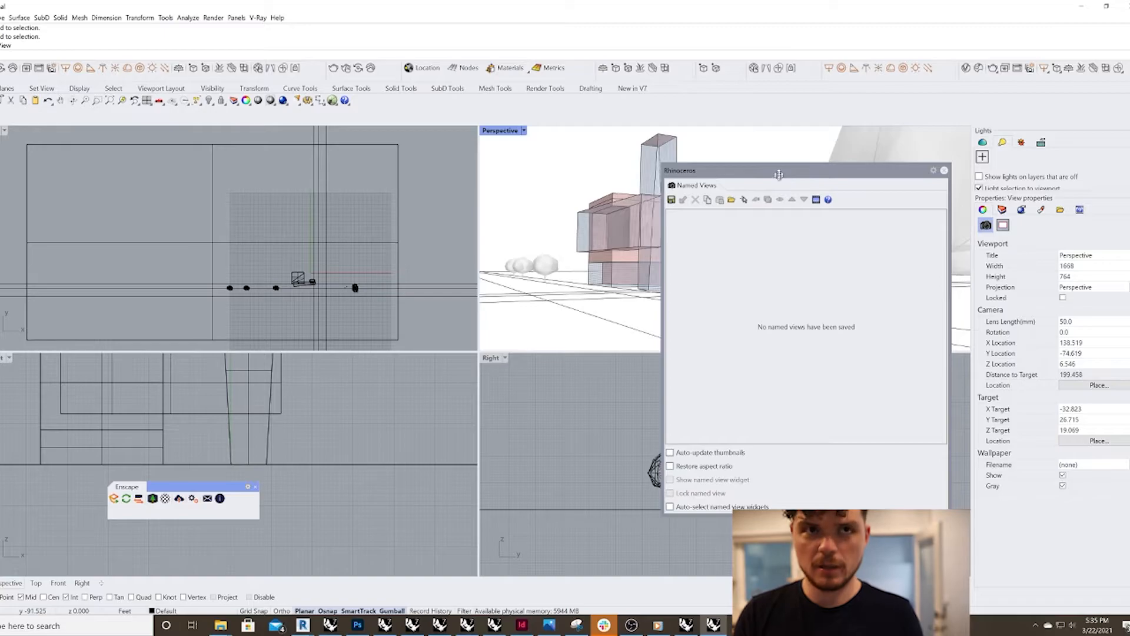
drag(788, 169, 213, 164)
click(523, 132)
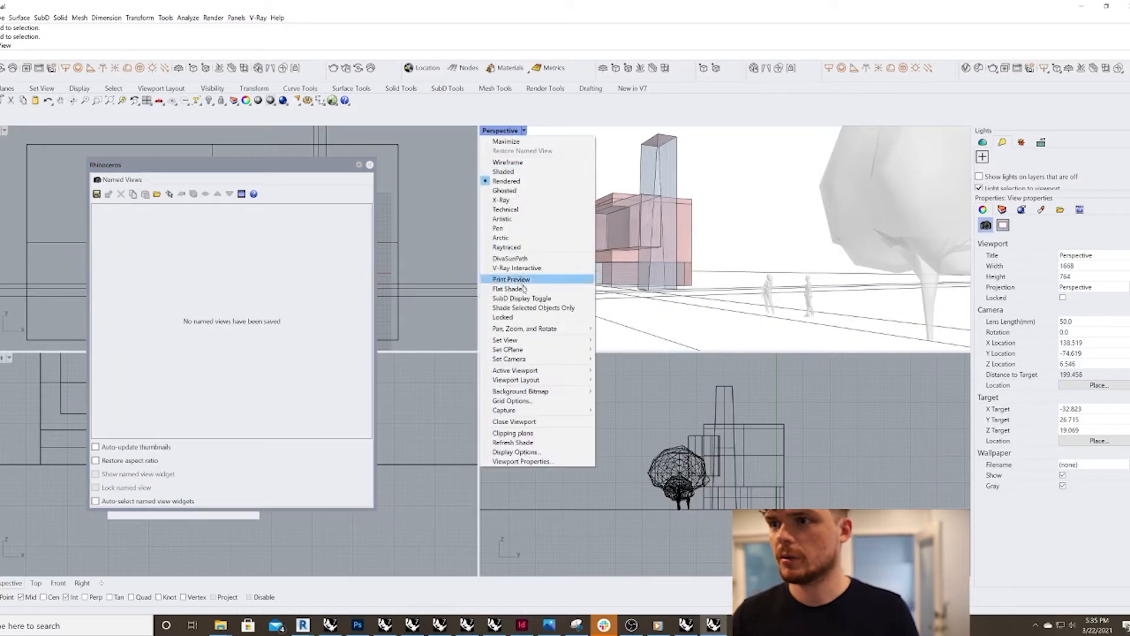
mouse_move(533, 340)
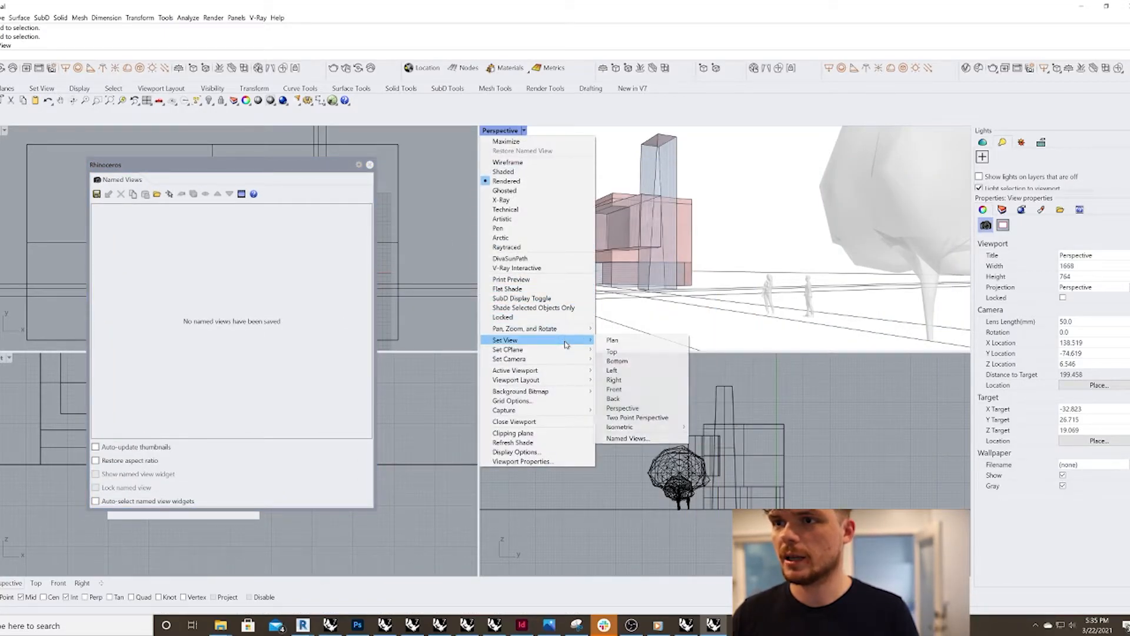
click(644, 419)
right_drag(723, 271, 589, 135)
scroll(716, 293, down, 8)
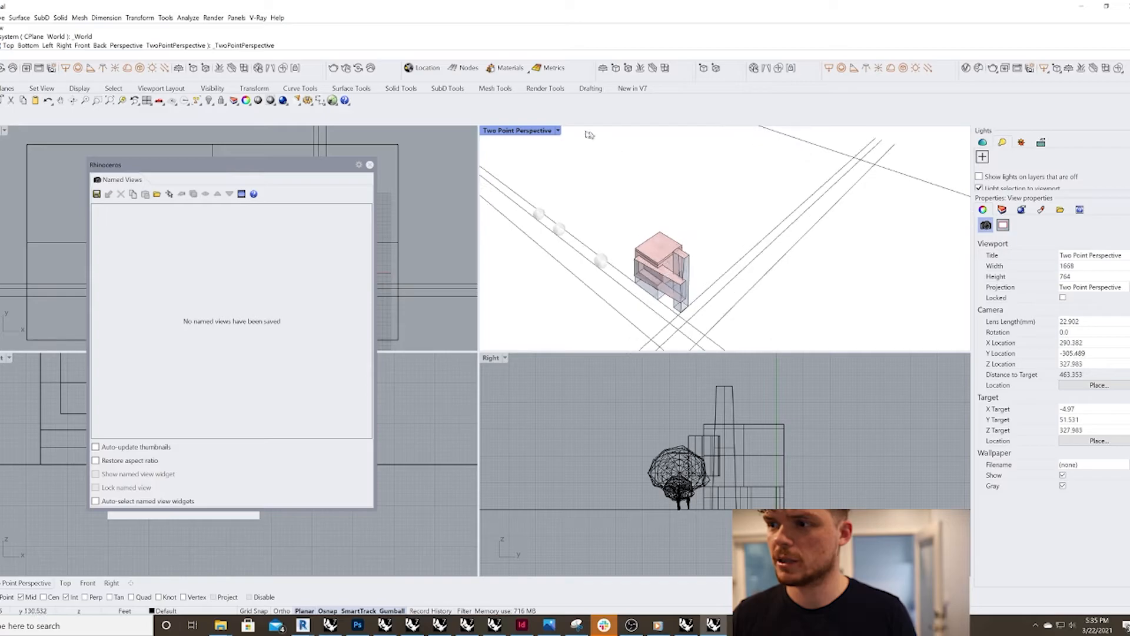
Step: Reapply the default Two Point Perspective and frame the building, trees and figures from near ground level
click(556, 131)
mouse_move(565, 340)
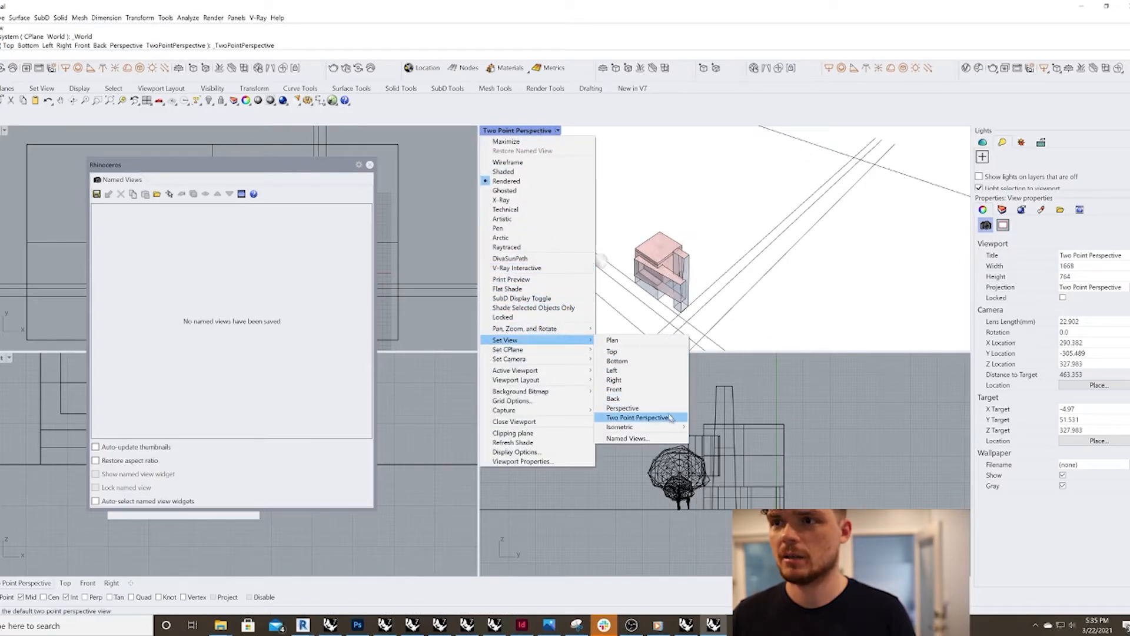
mouse_move(669, 432)
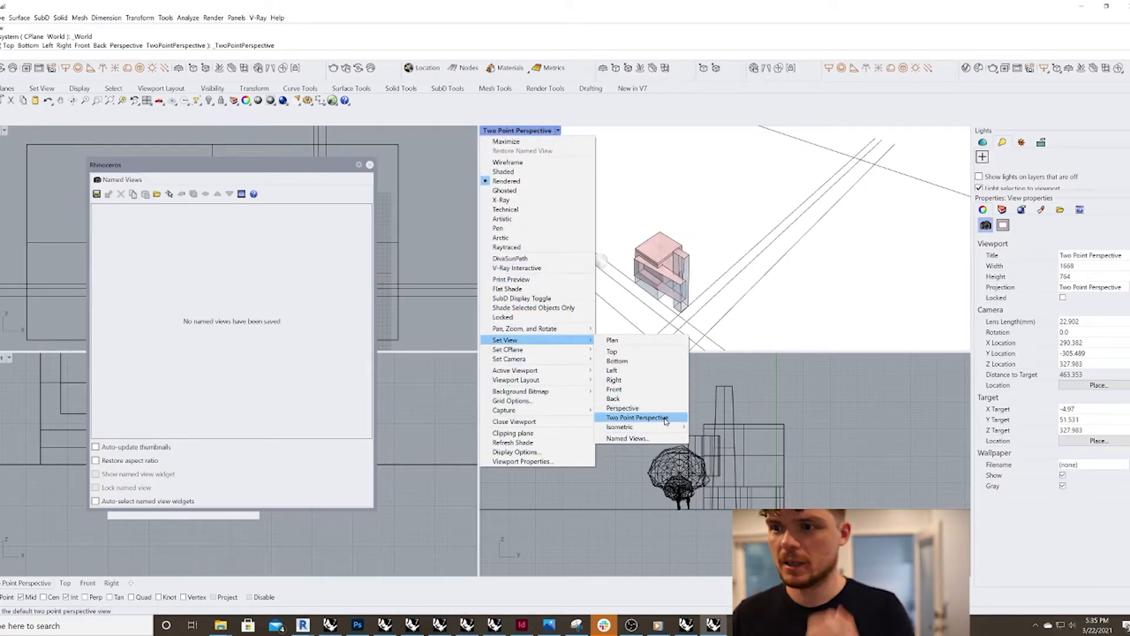
click(642, 417)
scroll(681, 274, down, 8)
scroll(683, 260, up, 4)
right_drag(754, 242, 713, 248)
scroll(672, 198, up, 8)
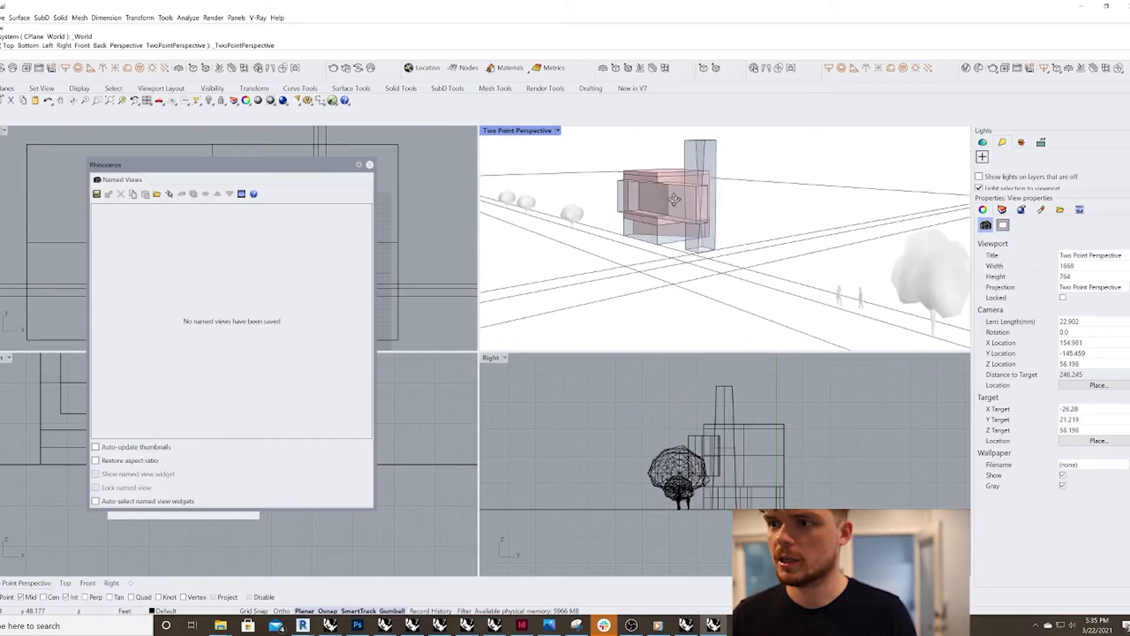
right_drag(666, 208, 677, 238)
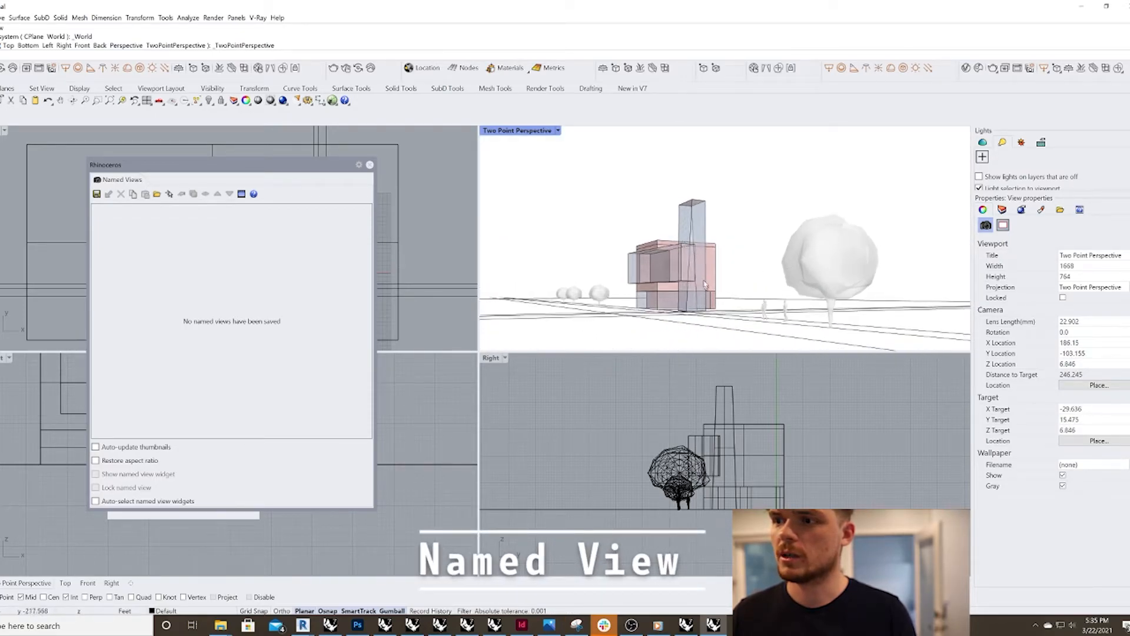
scroll(704, 287, up, 3)
shift+right_drag(711, 267, 746, 268)
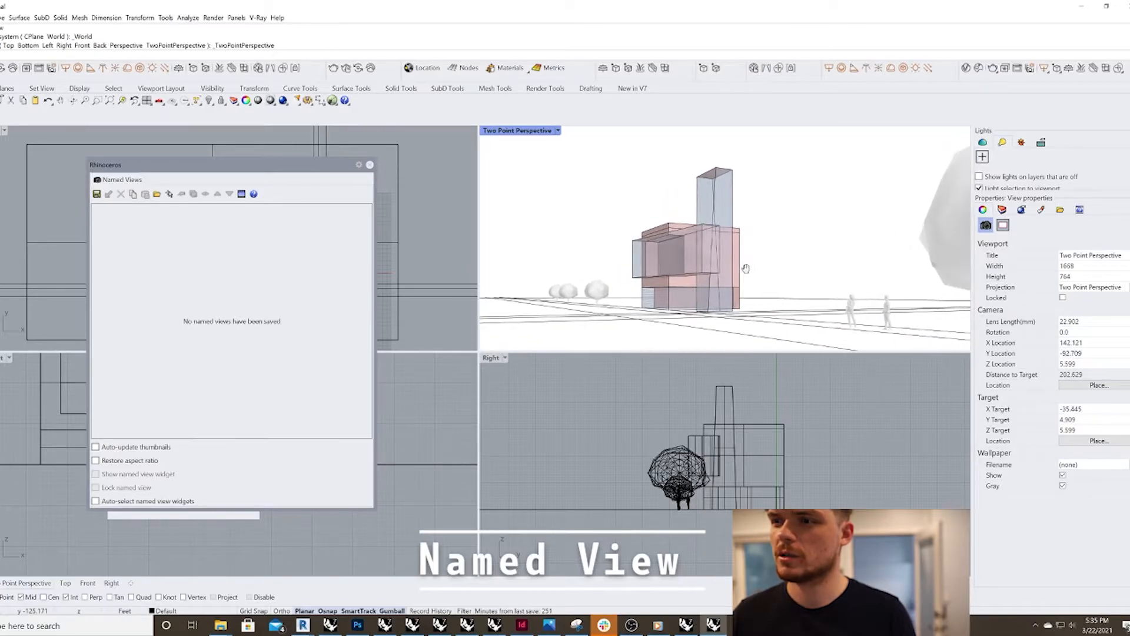
click(951, 256)
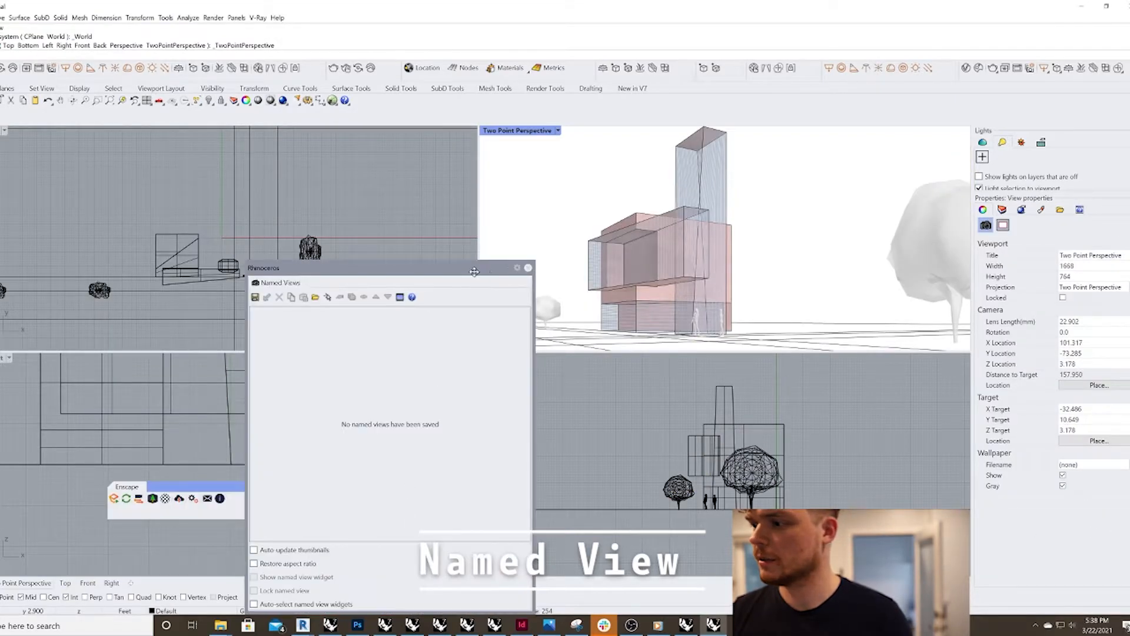
Step: Save the framed viewport as a named view called Two Point Perspective
drag(474, 271, 531, 198)
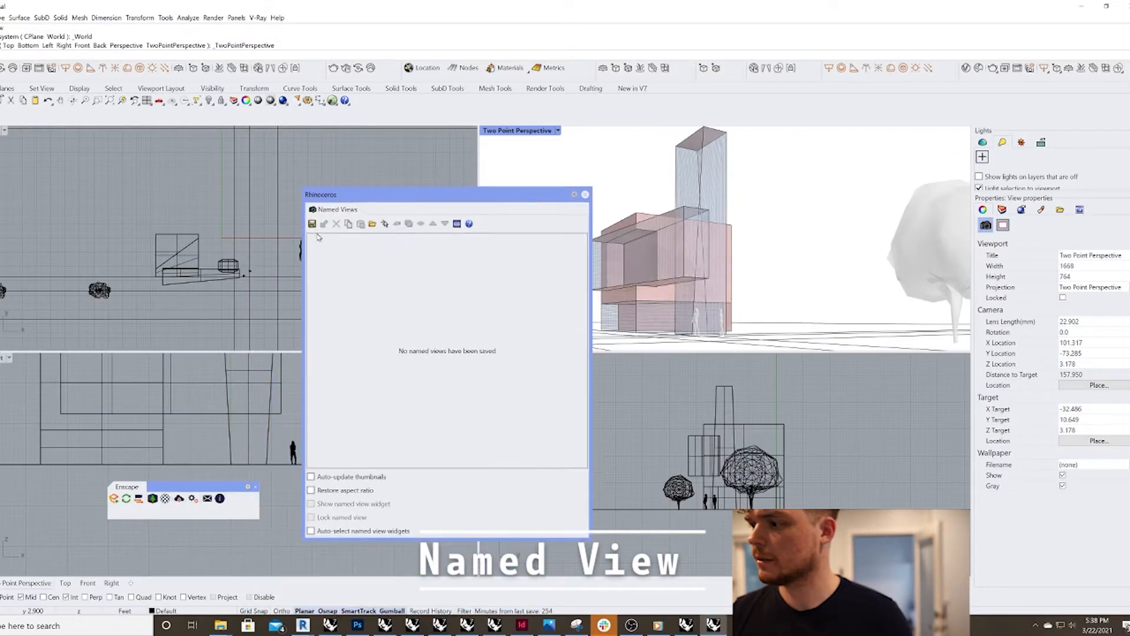
click(312, 224)
click(566, 329)
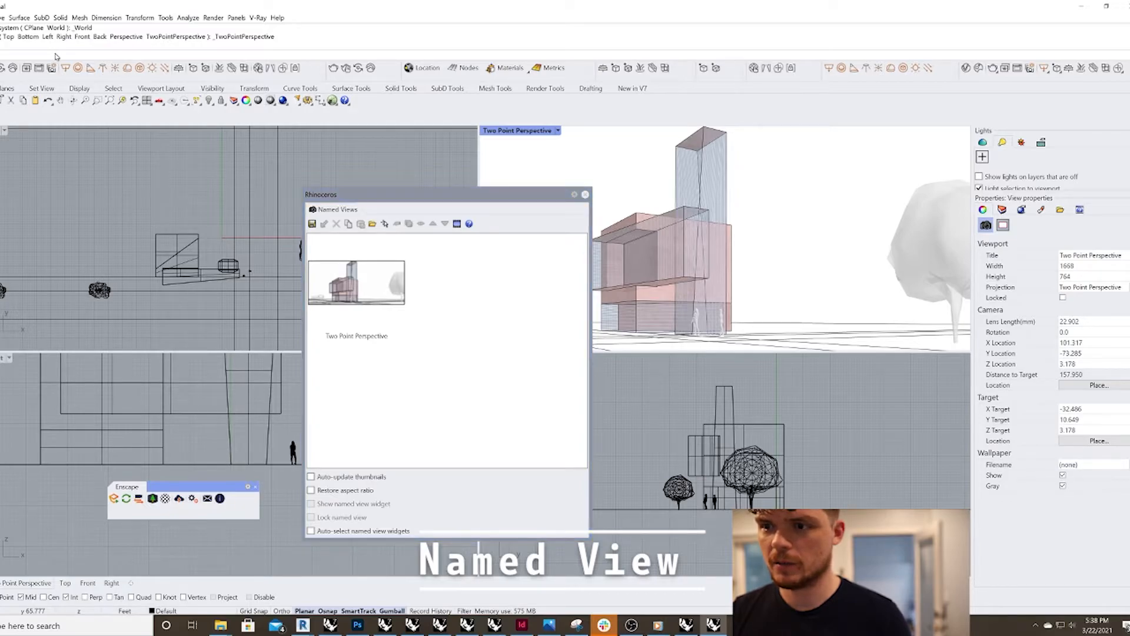
text(namedview)
key(Return)
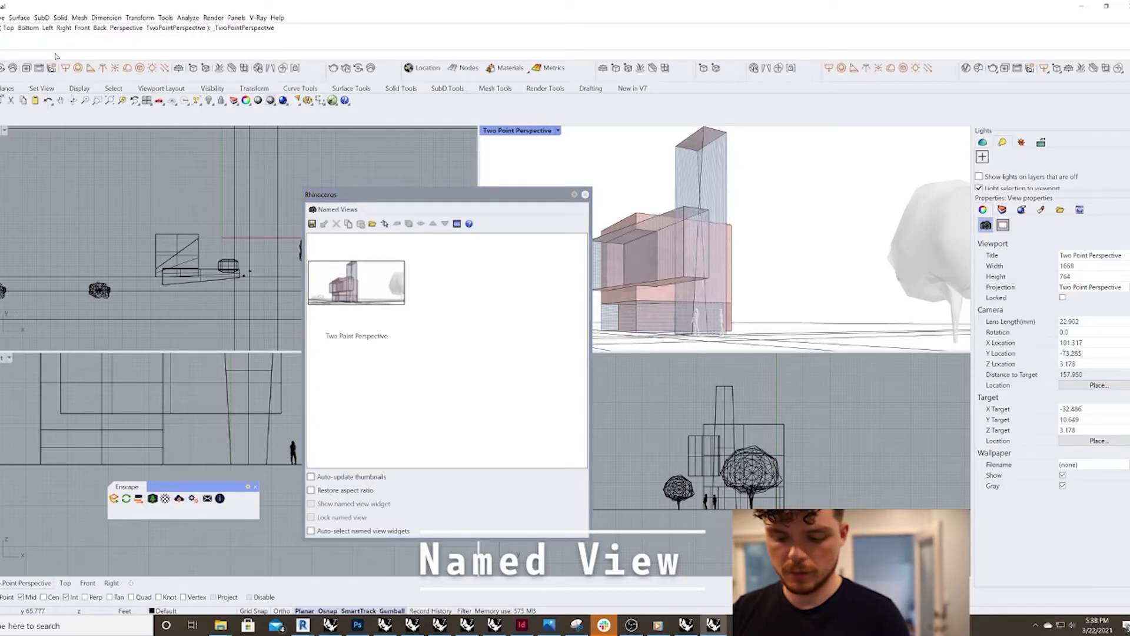
Step: Print the rendered two-point perspective to Adobe PDF at Ledger size as raster output, saving it as version 1 22
key(ctrl+p)
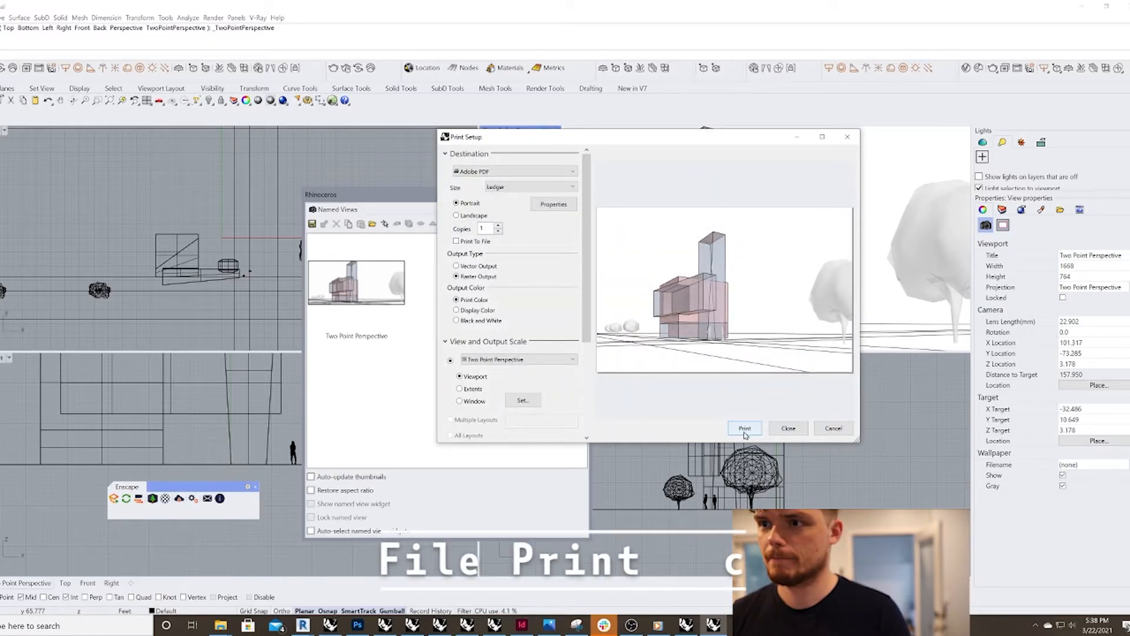
click(744, 429)
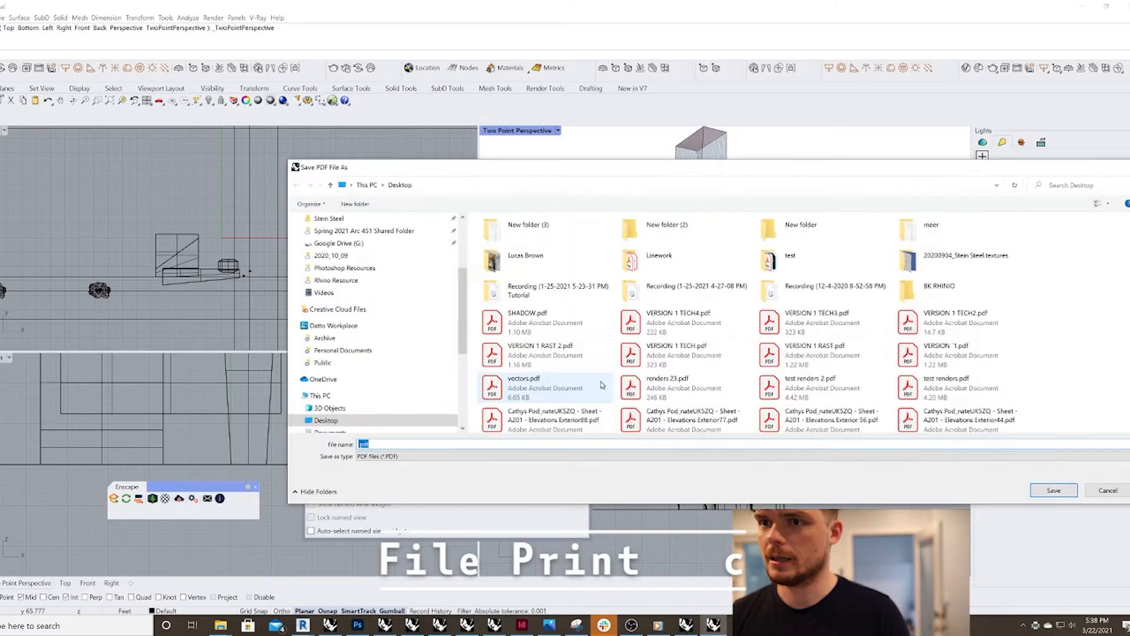
text(version 1)
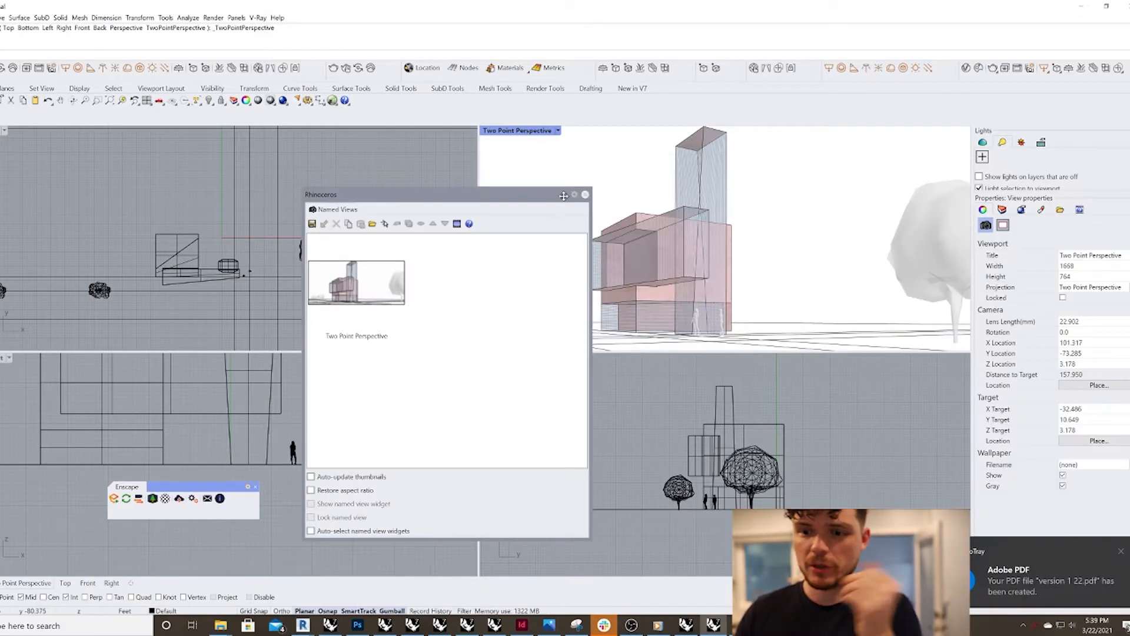
Step: Switch the perspective viewport to Technical display and set up its PDF print with Raster Output and Display Color, previewing Vector Output first
drag(562, 193, 346, 155)
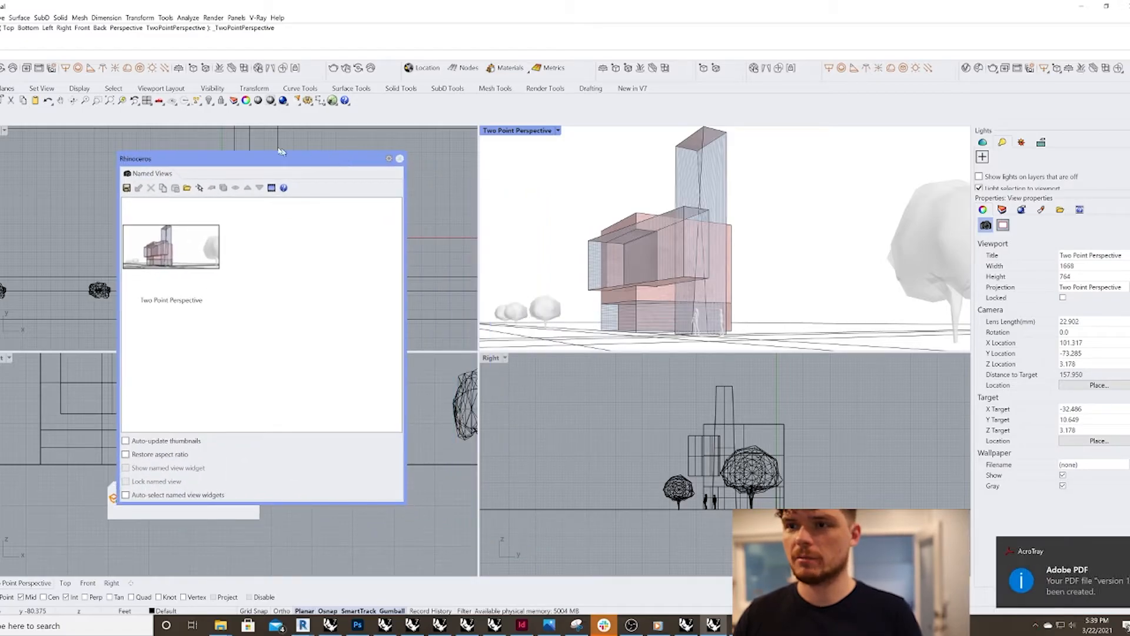
click(556, 131)
click(584, 211)
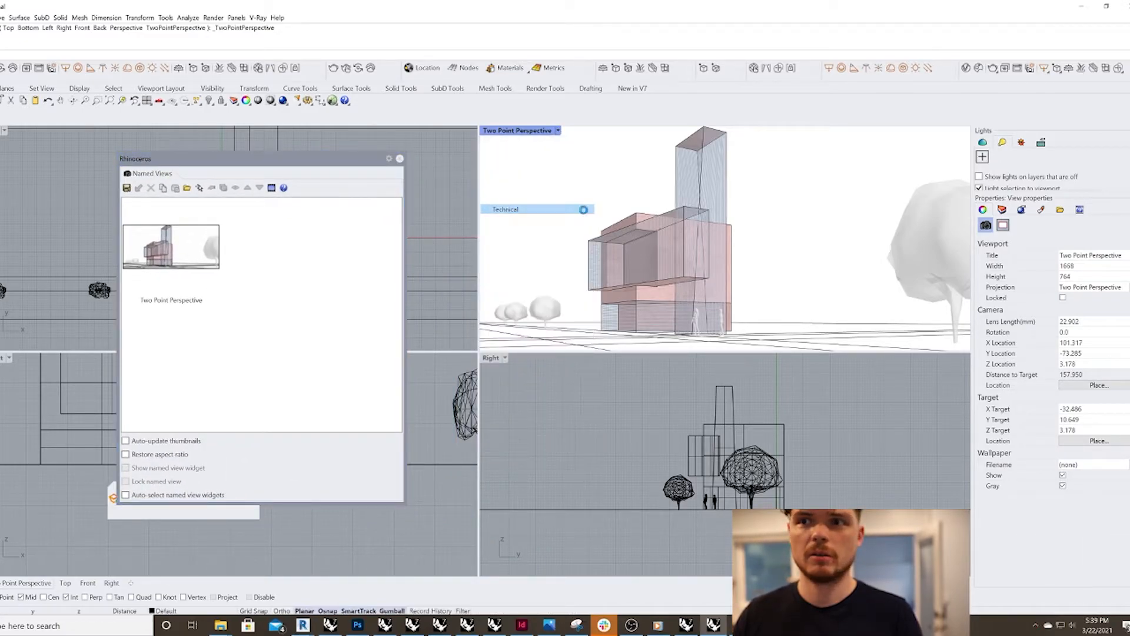
click(1, 18)
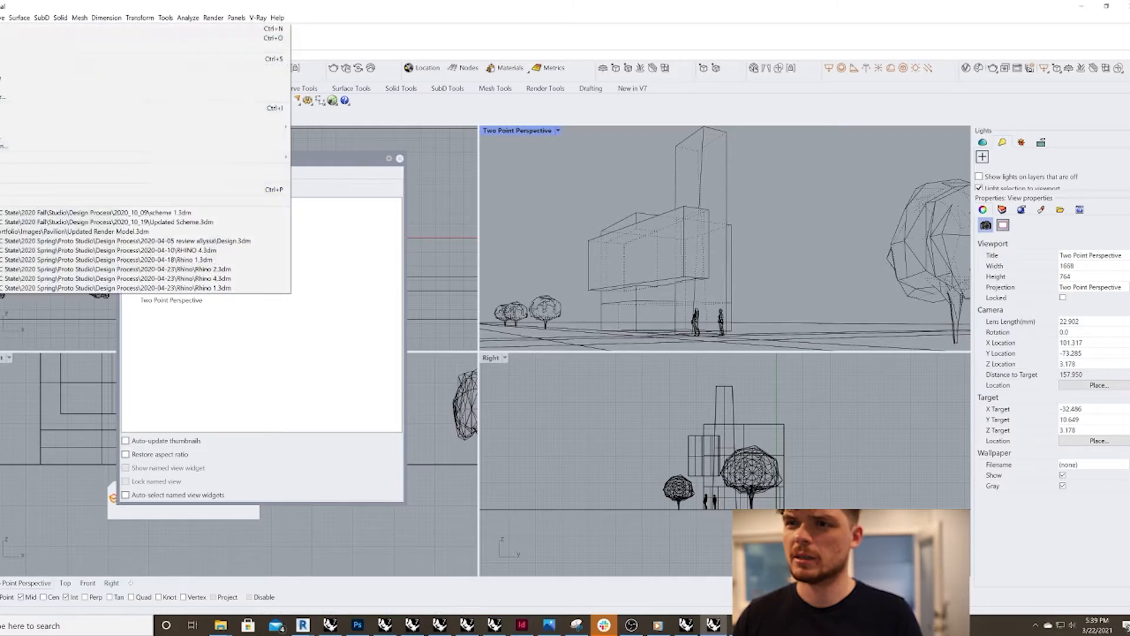
click(1, 189)
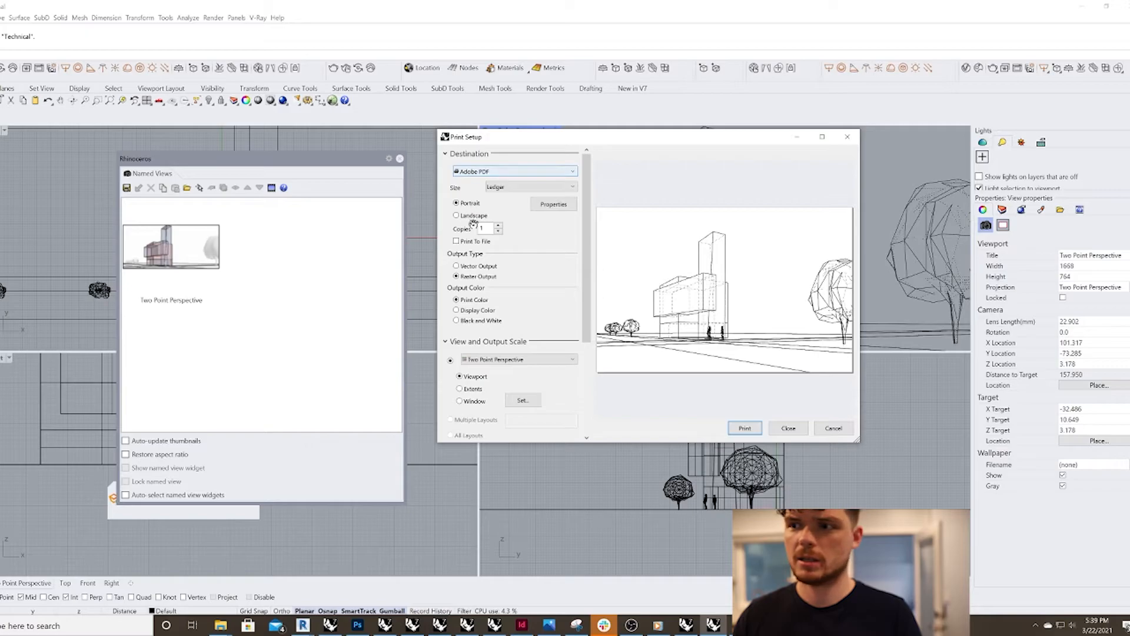
click(486, 266)
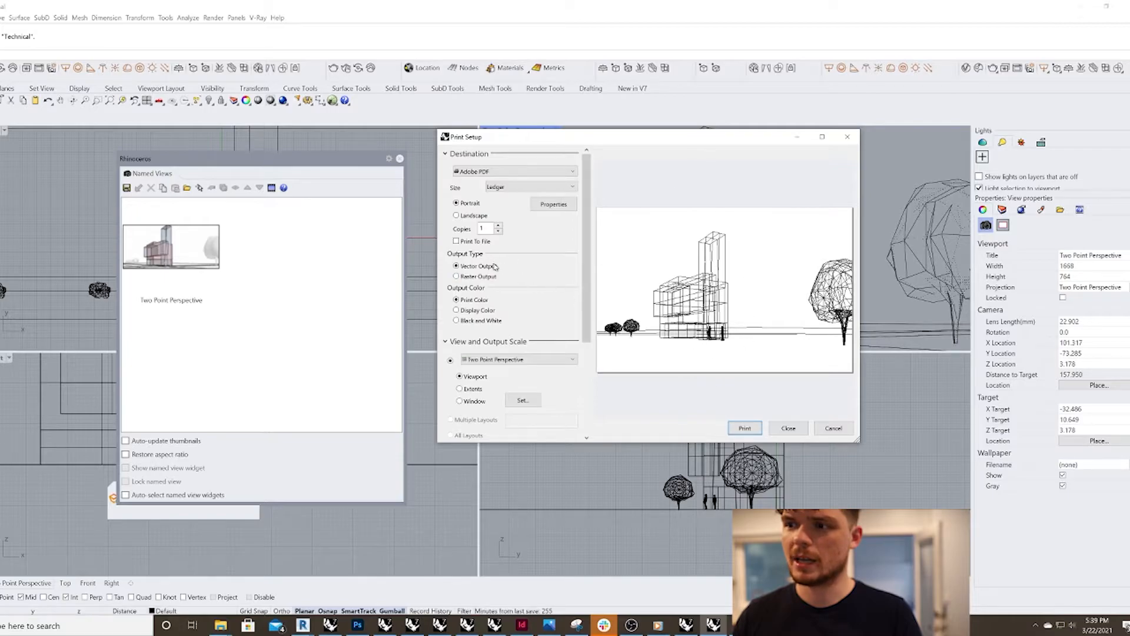
click(478, 277)
click(487, 311)
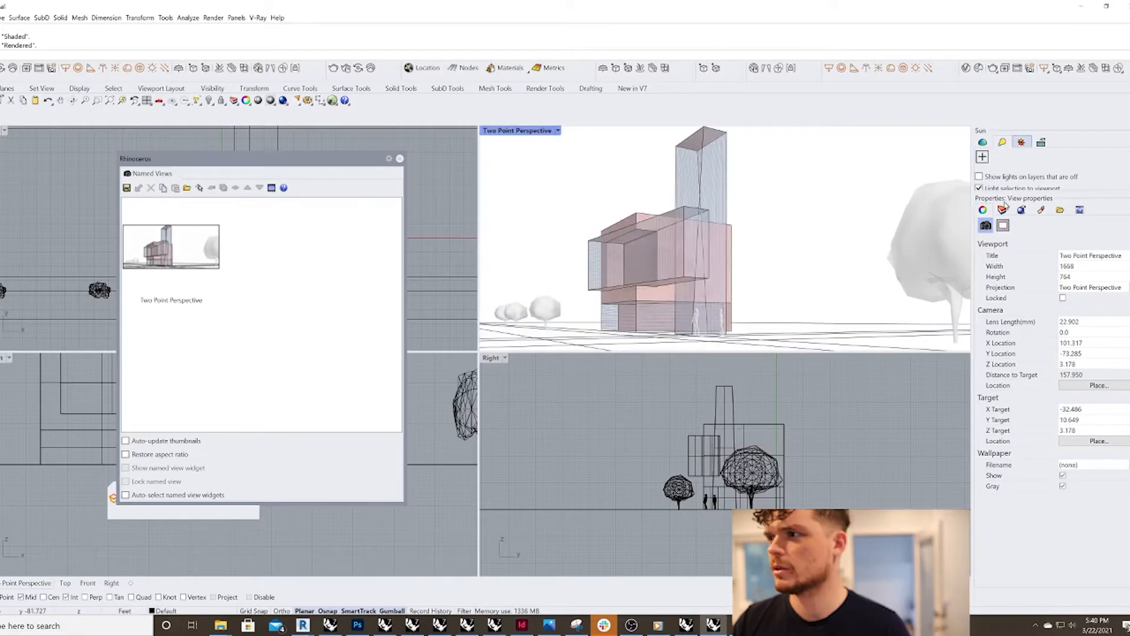
Step: Turn on the sun with manual control and set its altitude to about 32°
click(1021, 142)
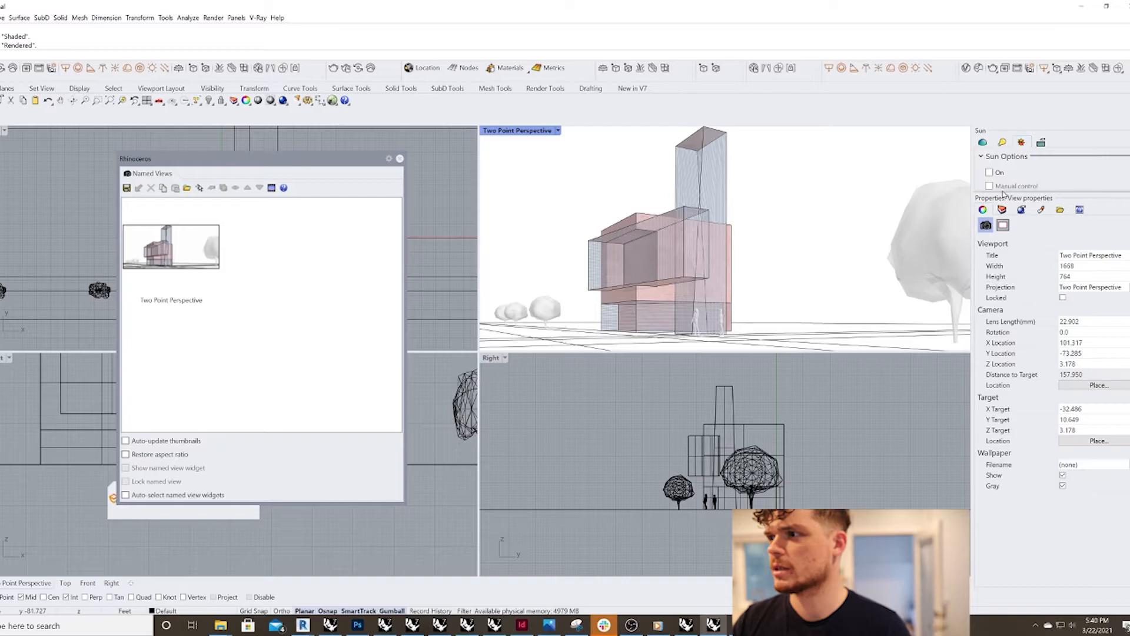
click(990, 186)
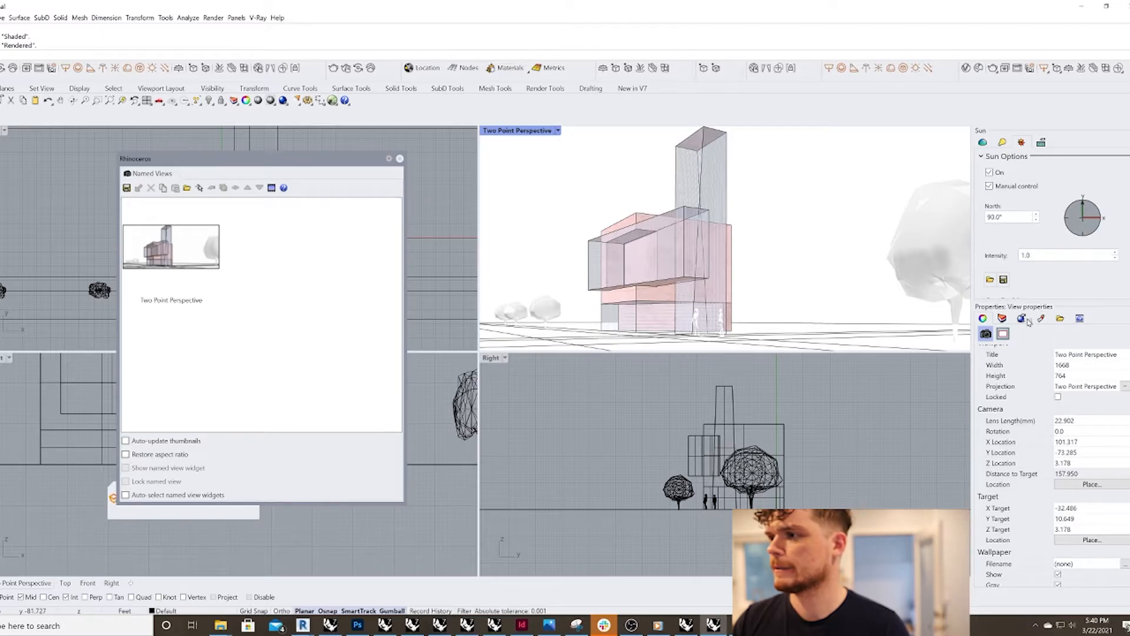
drag(1030, 302, 1039, 427)
drag(1072, 326, 1082, 334)
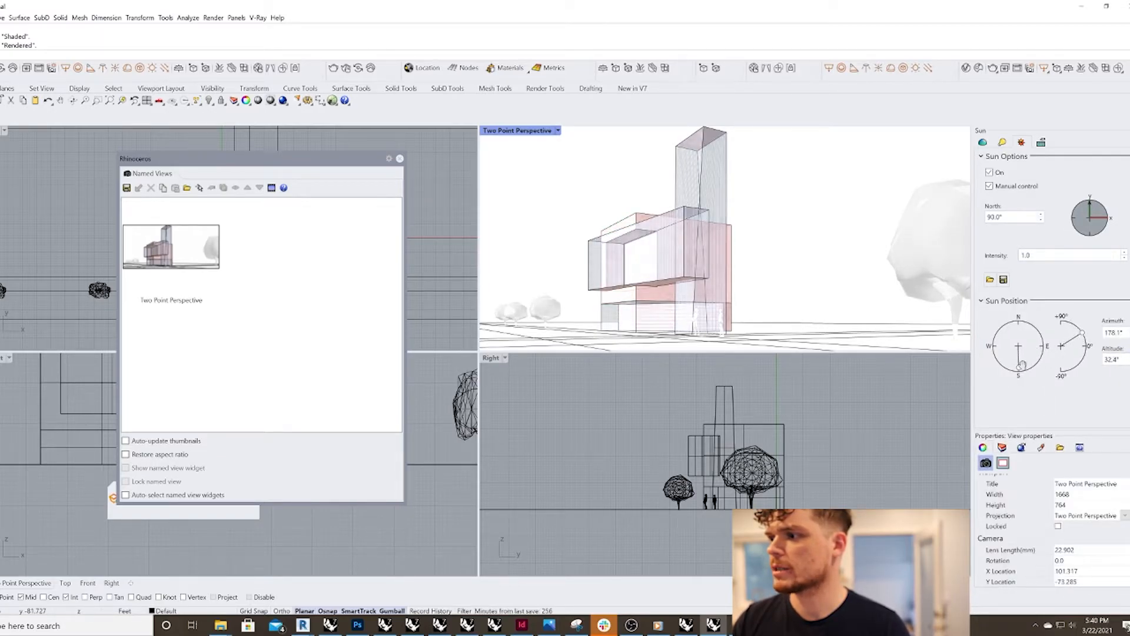
Step: Turn off the skylight, set the sun's azimuth to about 107° and lower its altitude slightly
click(1002, 142)
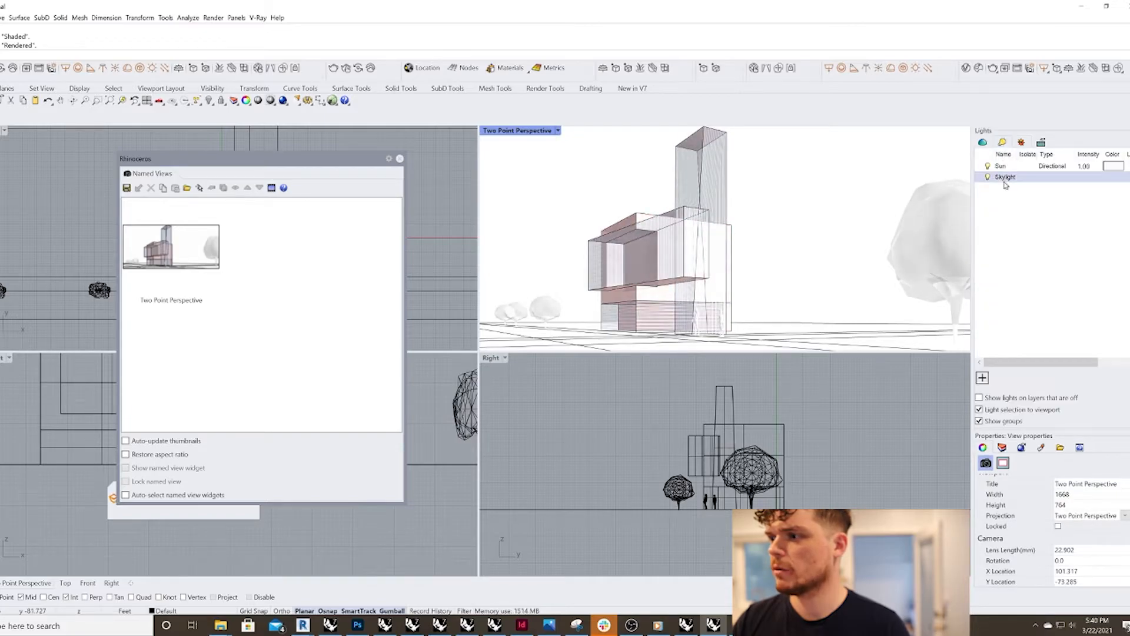
click(986, 179)
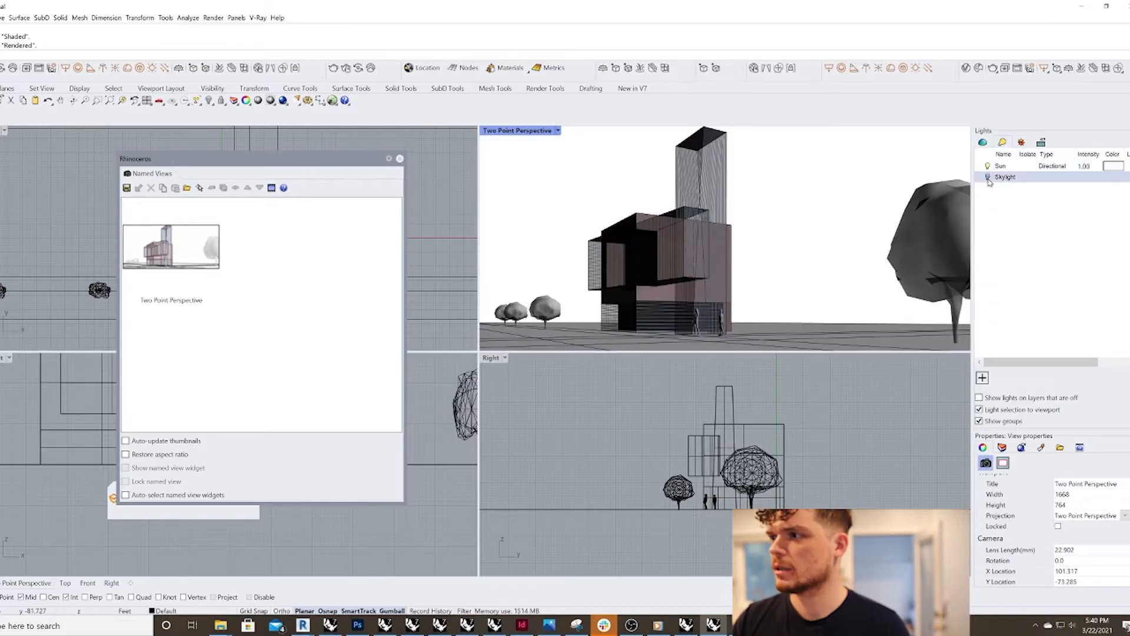
click(1021, 142)
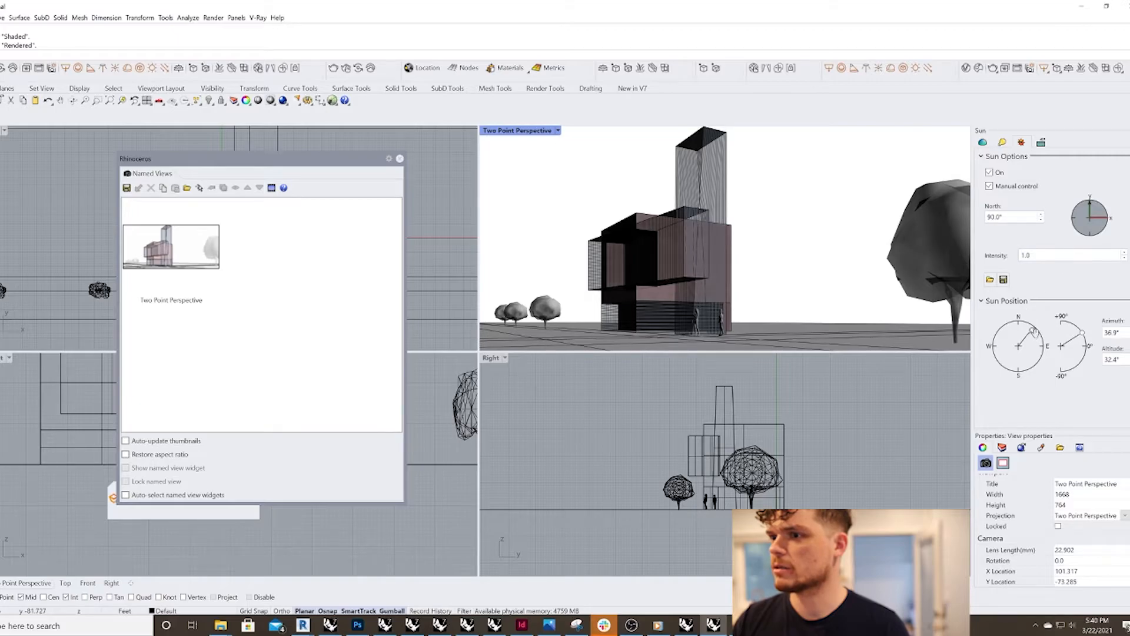
drag(1034, 332, 1040, 355)
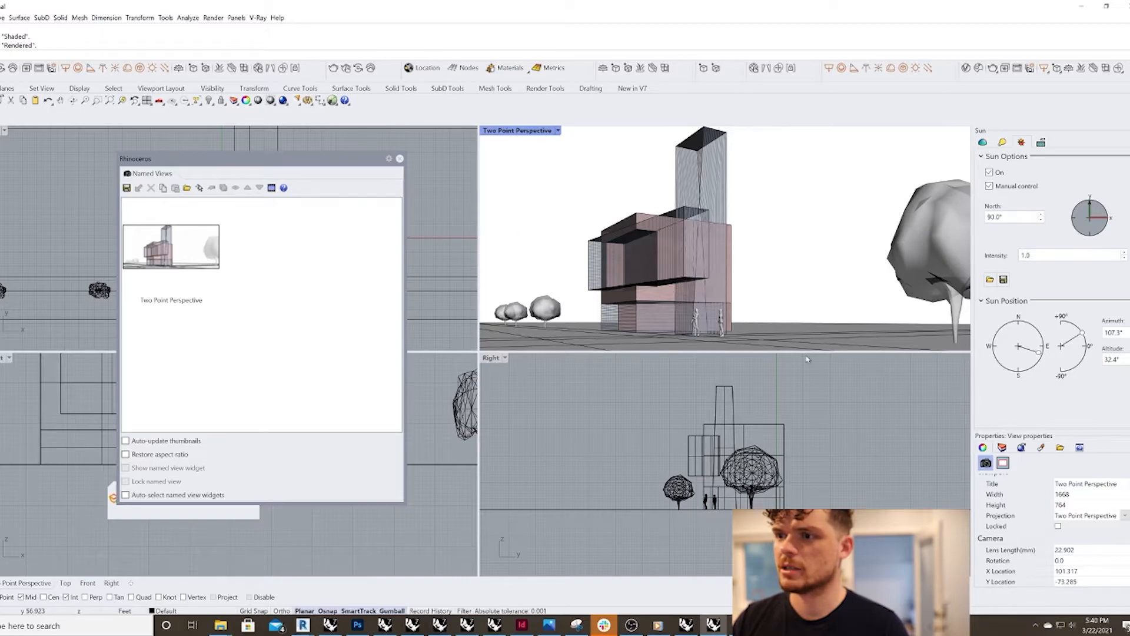
drag(1082, 333, 1084, 340)
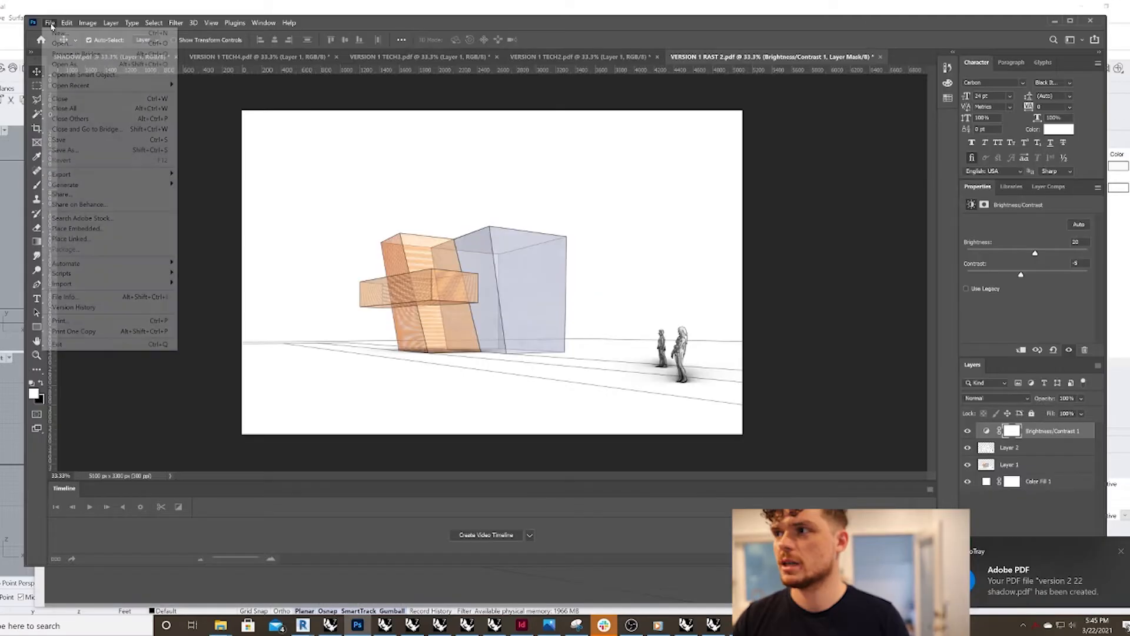
Step: Open version 2 22 shadow.pdf, version 2 22.pdf and version 1 22.pdf from the Desktop as 5100 × 3300 px RGB images at 300 pixels/inch
click(50, 22)
key(Escape)
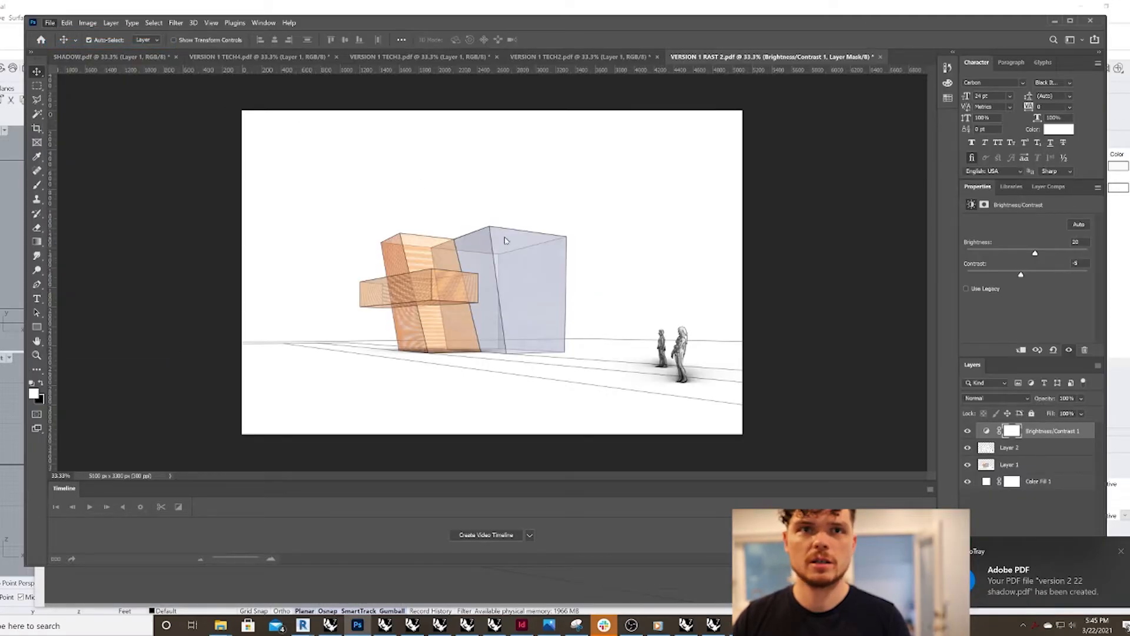
key(ctrl+o)
click(580, 333)
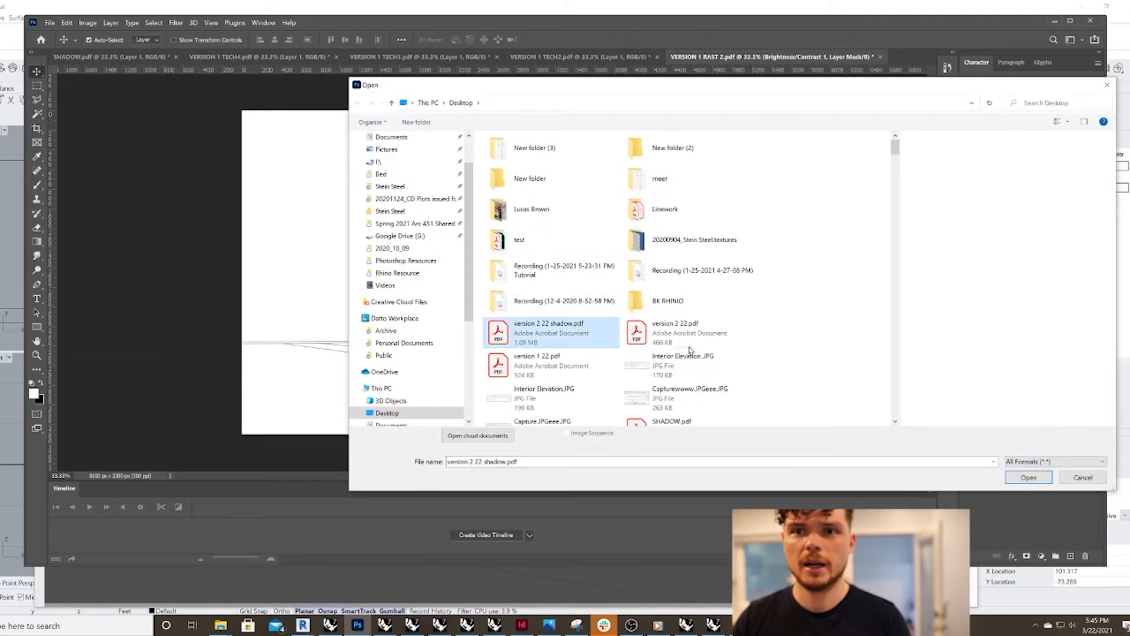
ctrl+click(682, 344)
ctrl+click(551, 365)
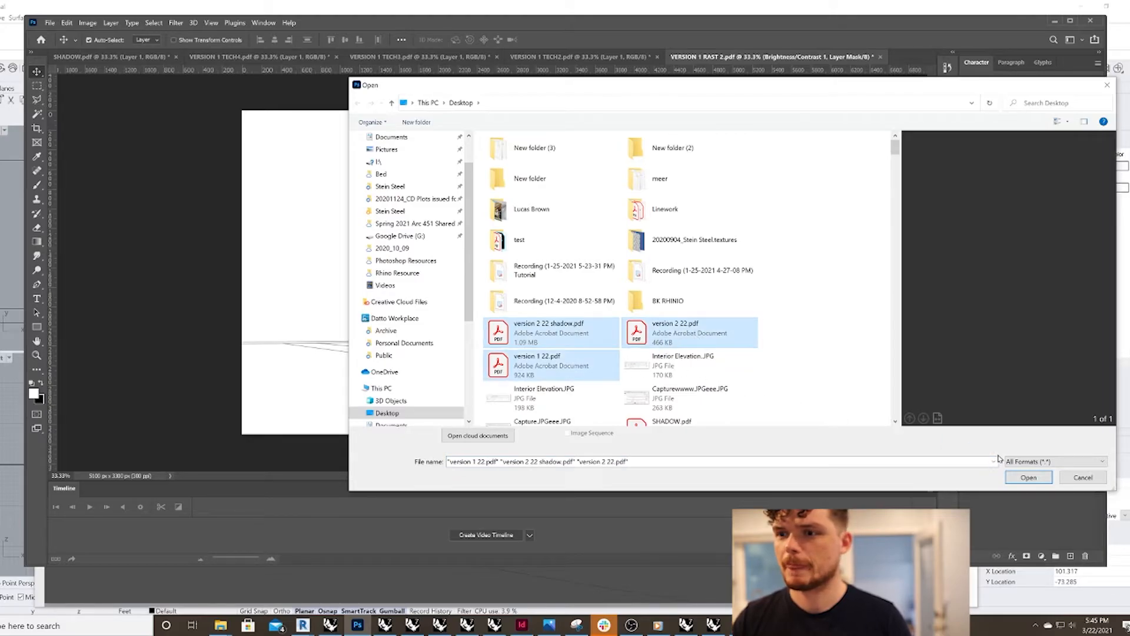
click(1018, 480)
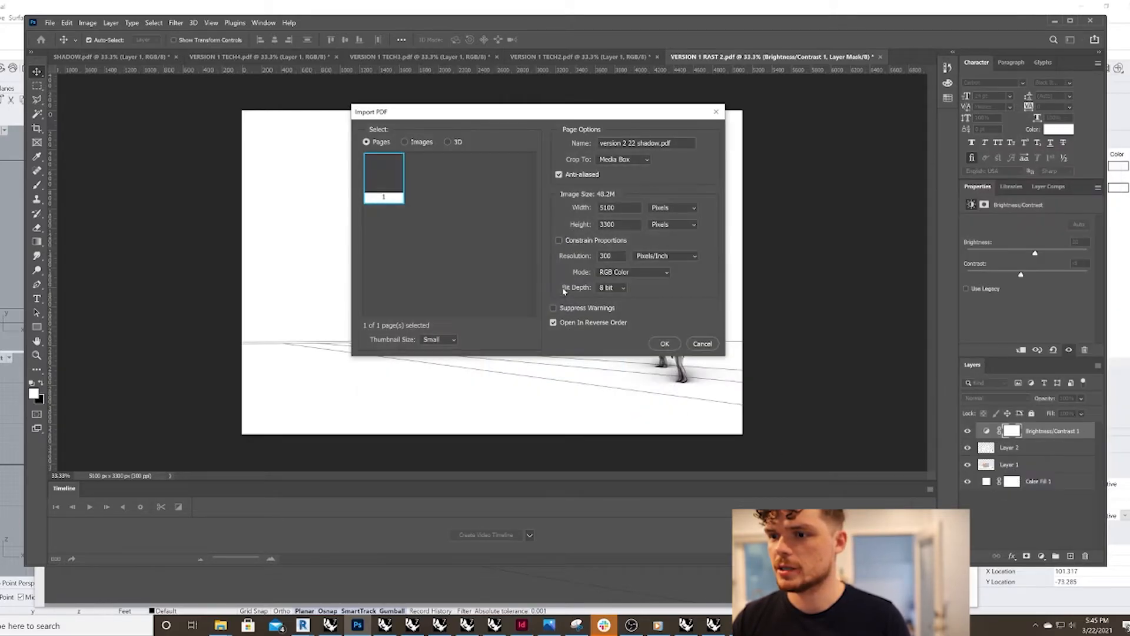
click(671, 346)
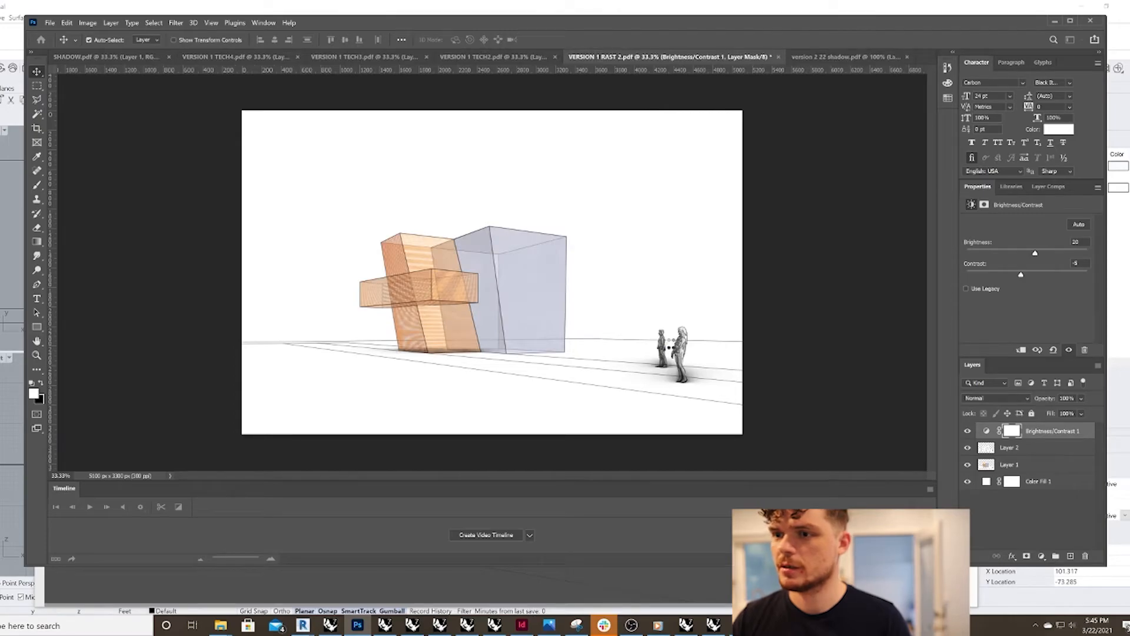
click(667, 343)
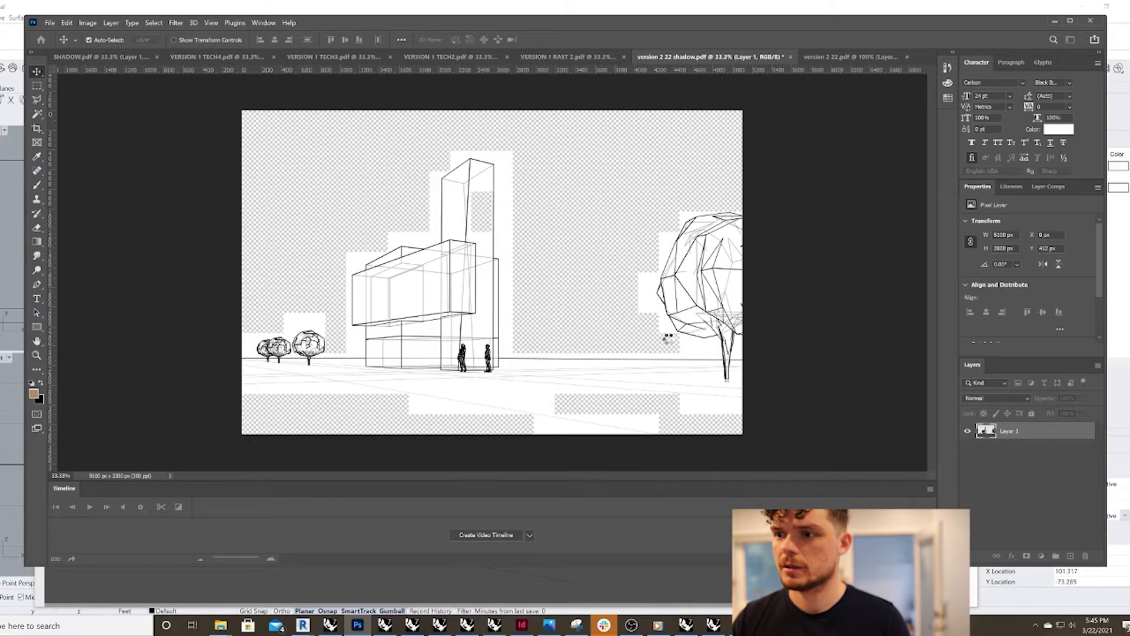
click(669, 343)
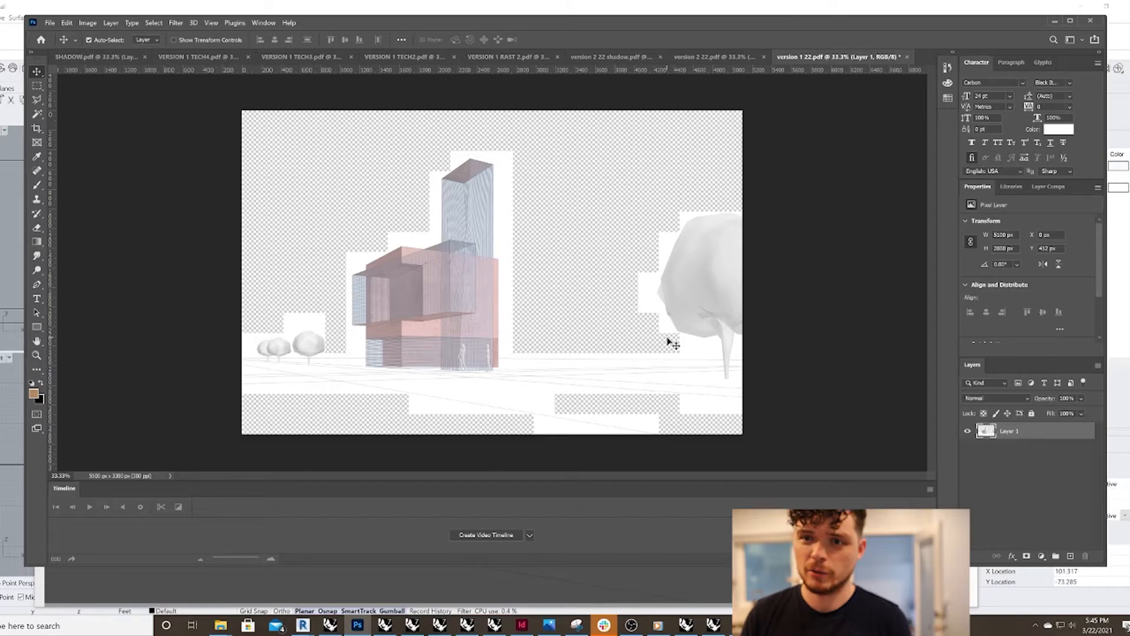
Step: Copy the version 2 22 linework into version 1 22.pdf as a new layer, blend it with Multiply and align it with the rendered building
click(720, 59)
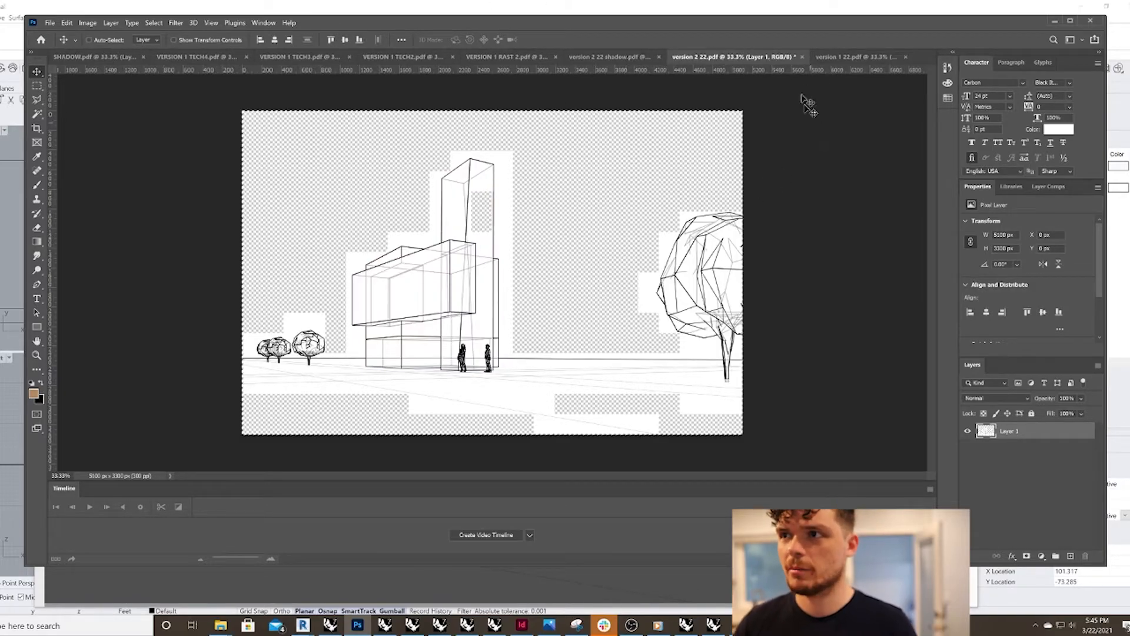
click(818, 57)
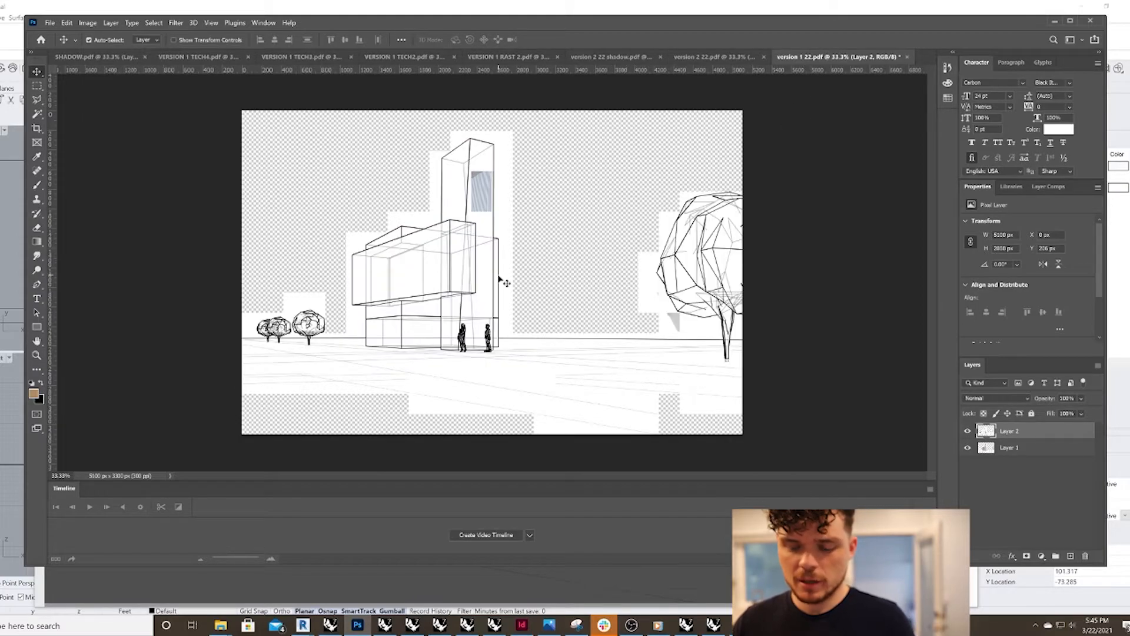
click(1016, 400)
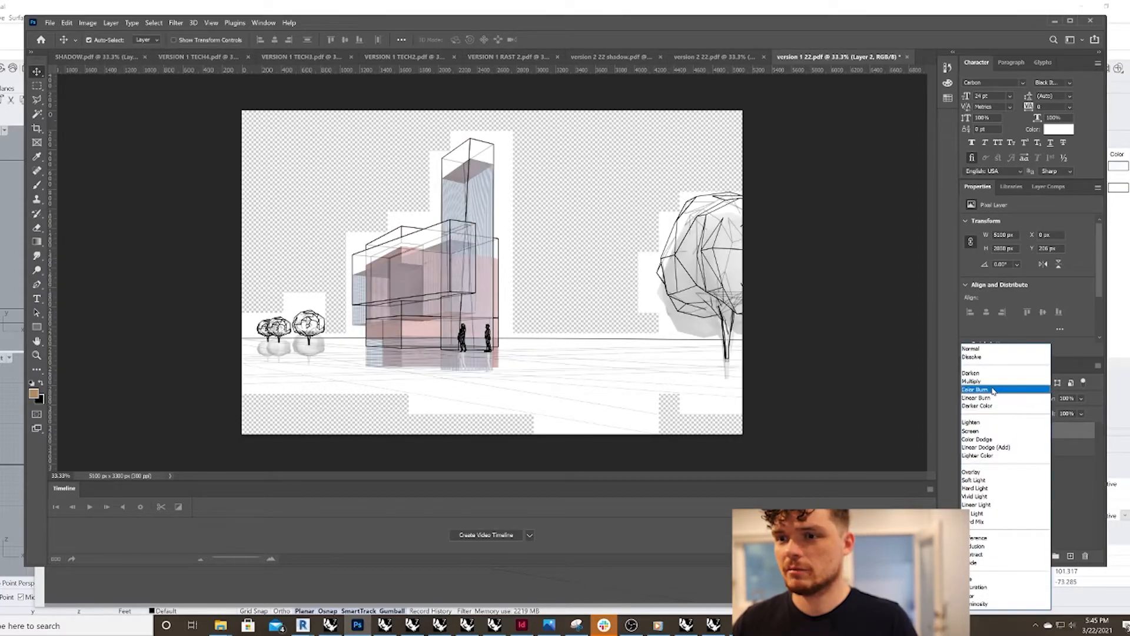
click(1000, 389)
drag(466, 257, 468, 275)
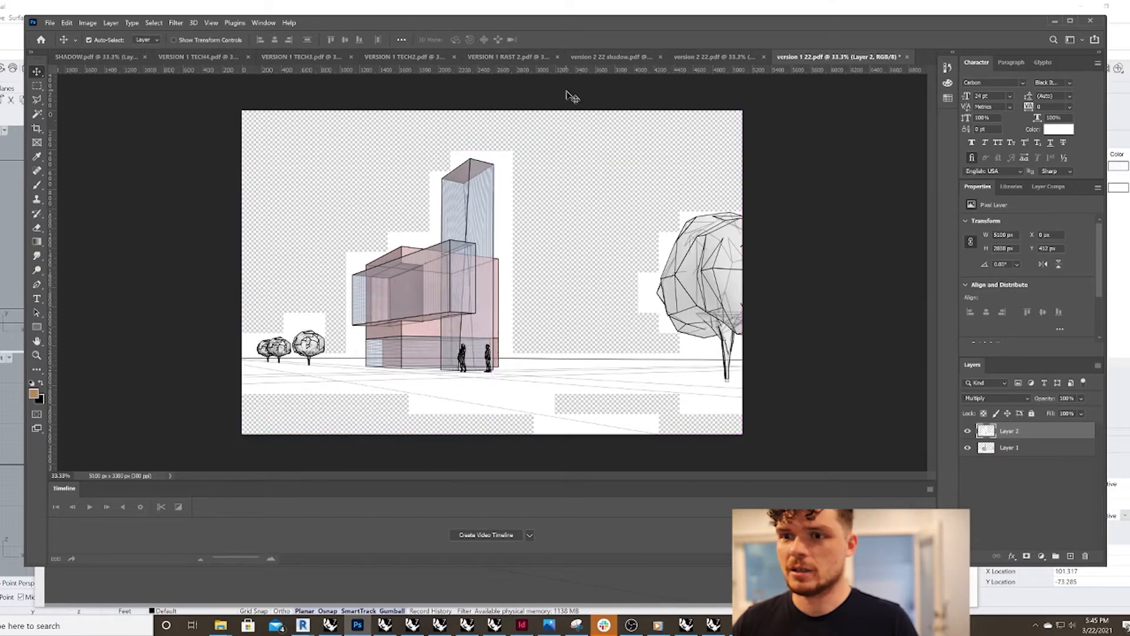
Step: Copy the entire version 2 22 shadow image and paste it into version 1 22.pdf as a new layer
click(712, 57)
click(609, 57)
key(ctrl+a)
key(ctrl+c)
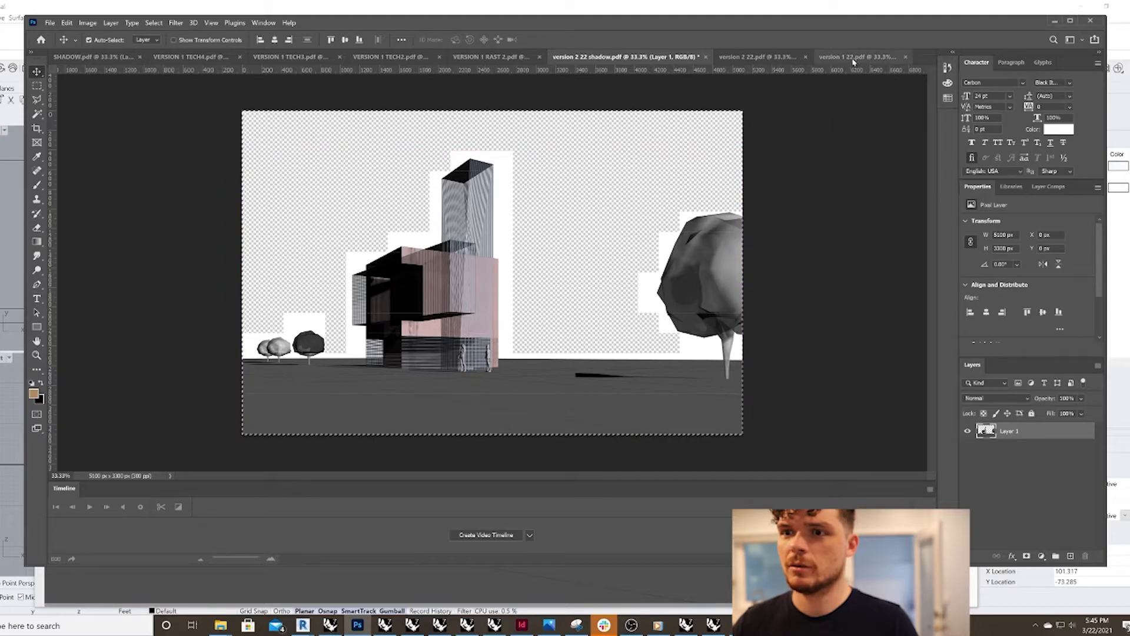
click(853, 57)
key(ctrl+v)
Step: Set the shadow layer to Multiply and align it with the building and trees beneath
ctrl+drag(492, 337, 482, 304)
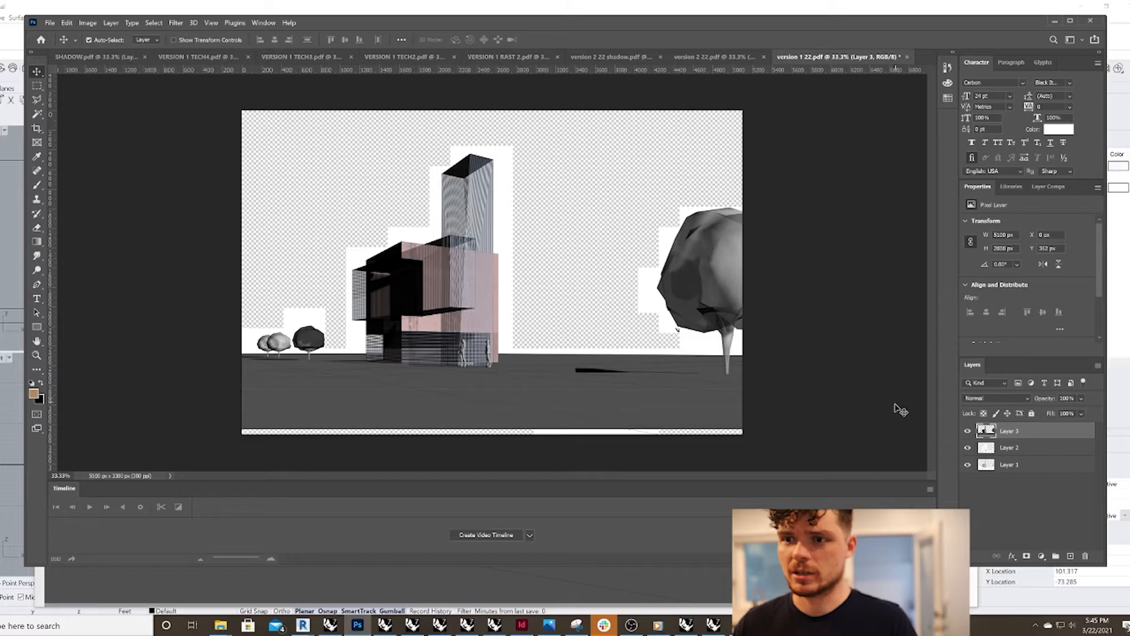
click(1028, 402)
click(990, 385)
ctrl+drag(483, 260, 482, 269)
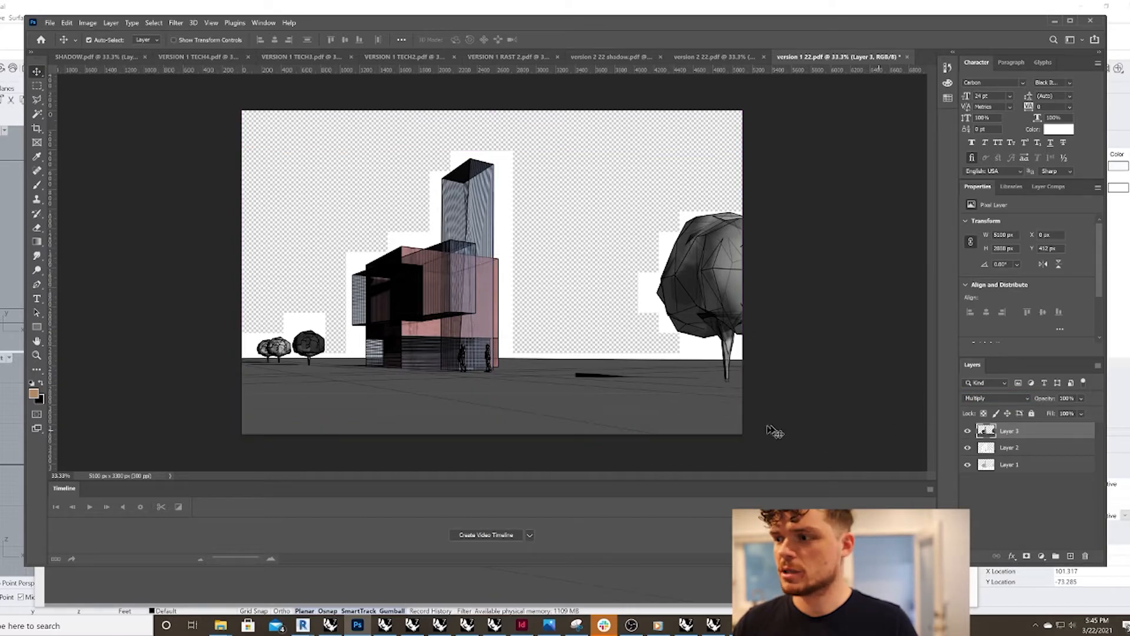
Step: Hide Layer 3 and Layer 2, and add a white Solid Color fill layer beneath Layer 1
click(967, 430)
click(967, 447)
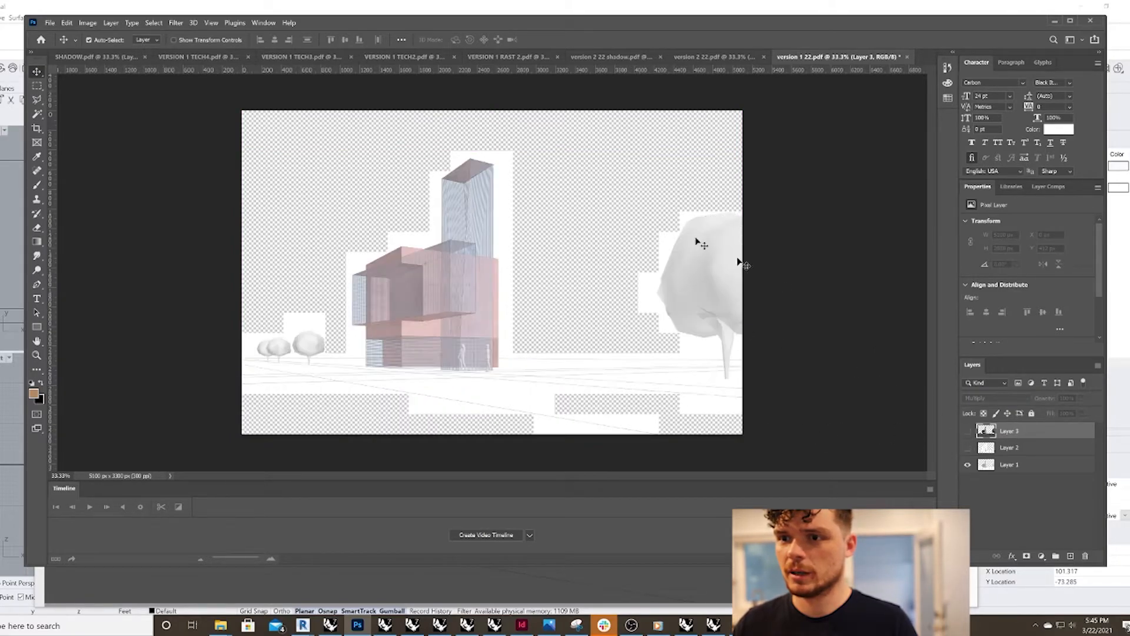
click(1011, 466)
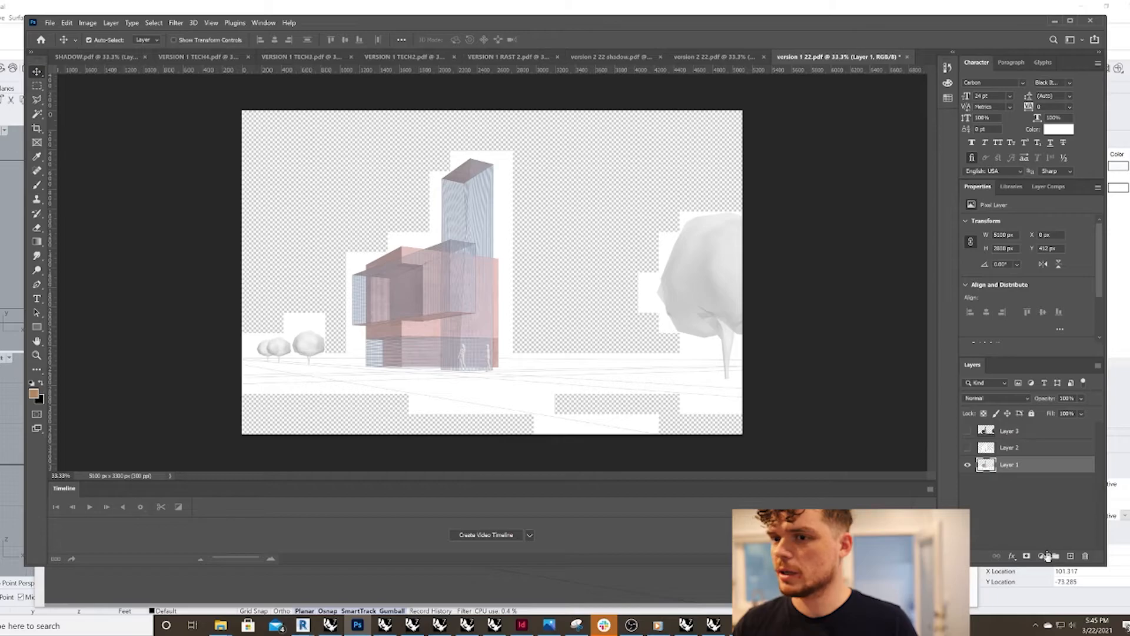
click(1043, 555)
click(1041, 363)
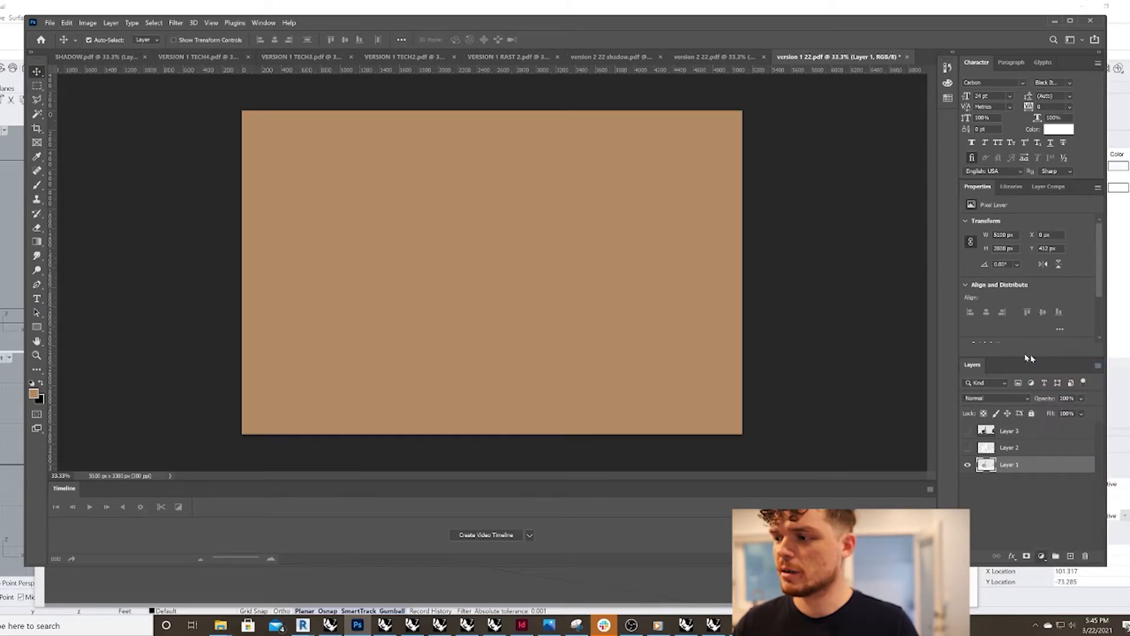
drag(476, 165, 348, 115)
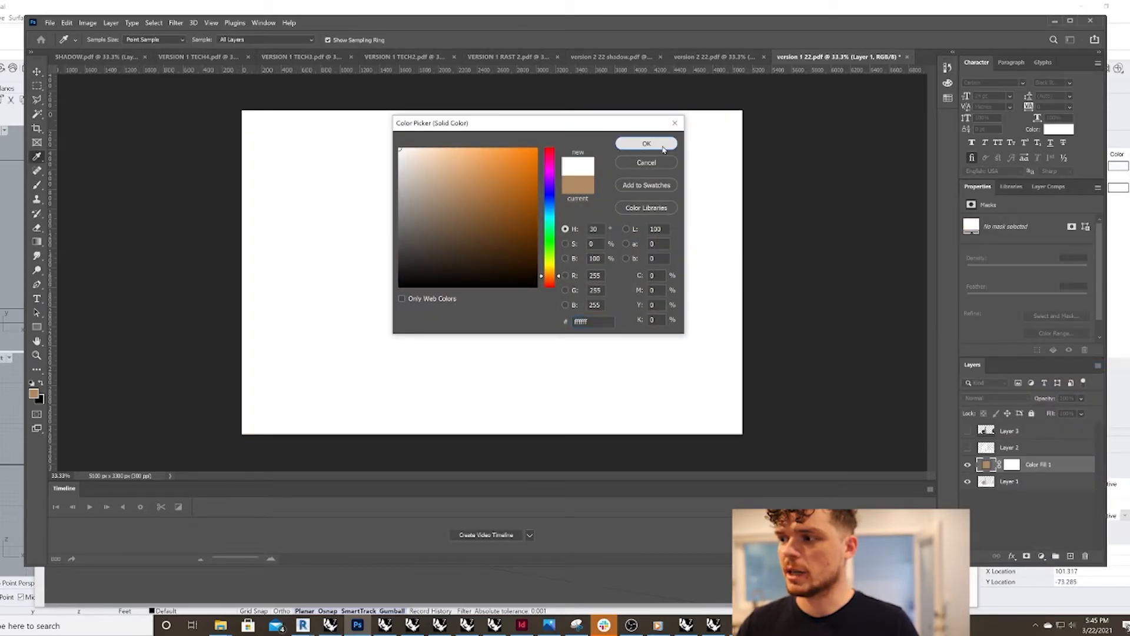
click(646, 143)
drag(1071, 474, 1074, 495)
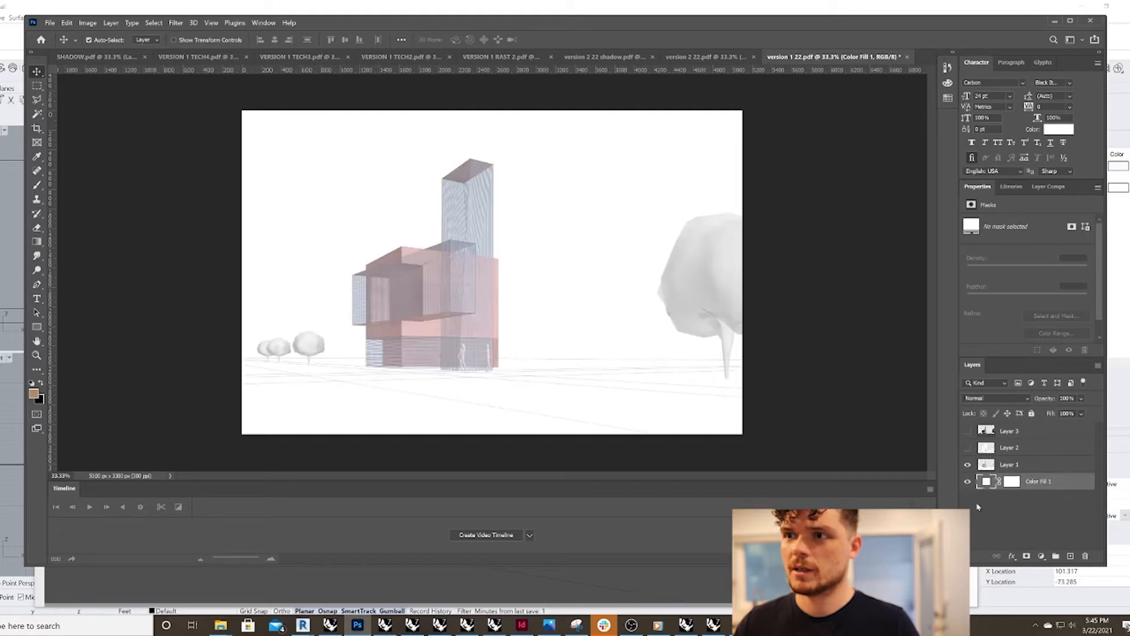
click(983, 509)
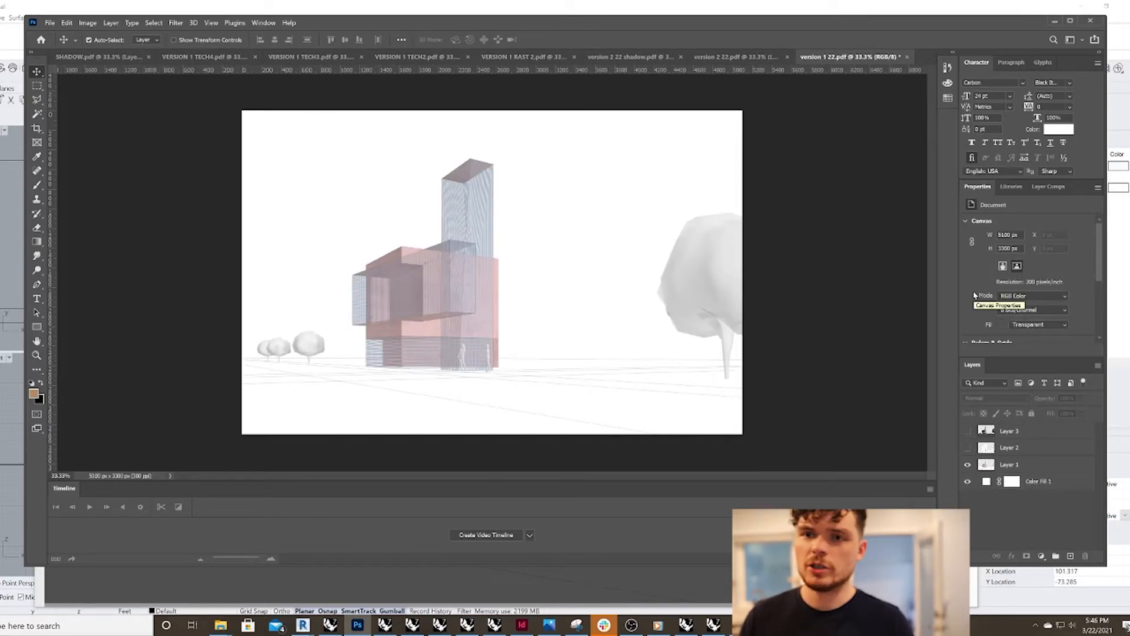
Step: Show the linework on Layer 2 again, with the rendered Layer 1 as the active layer
click(1039, 465)
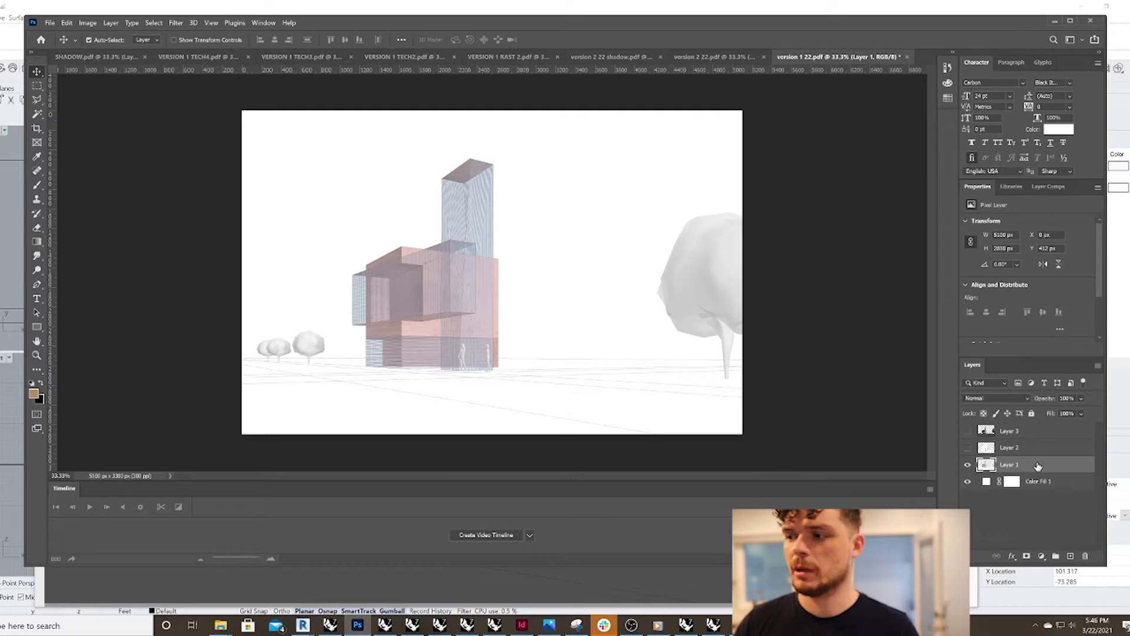
click(967, 449)
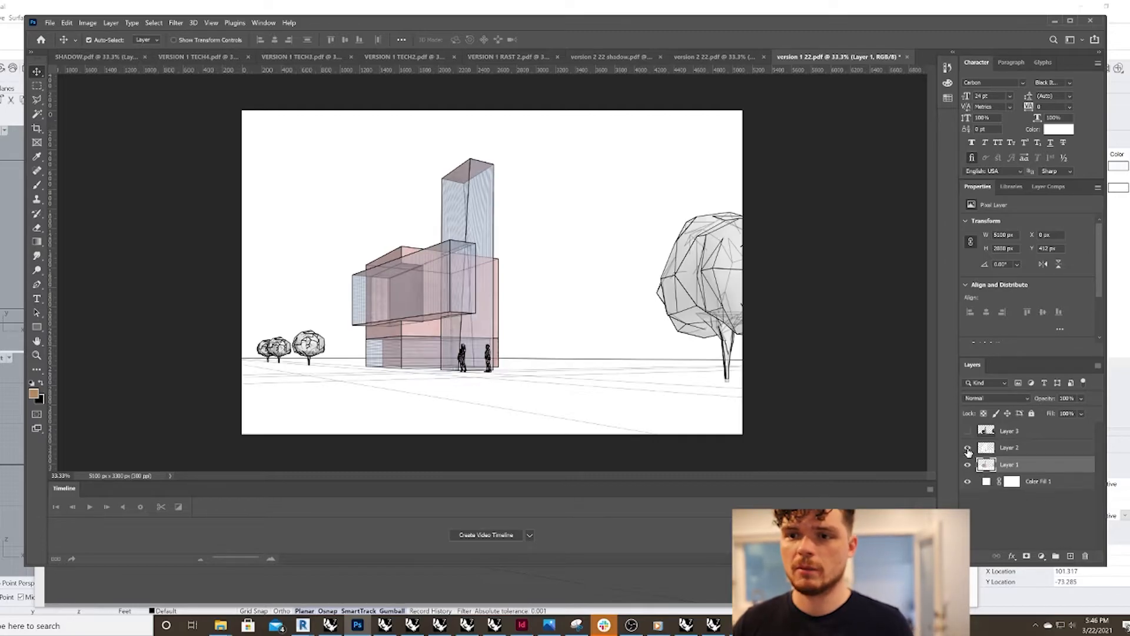
Step: Try Layer 1 at about 41% opacity with the Multiply blend mode, and lower its opacity further to about 12%
click(1081, 398)
click(1067, 411)
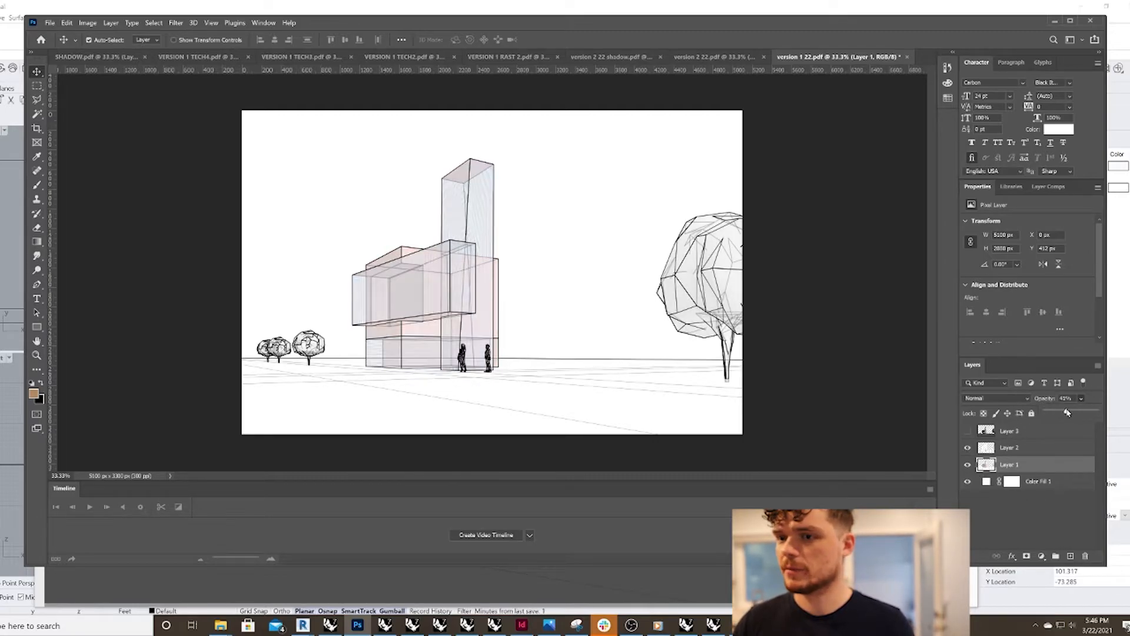
click(994, 400)
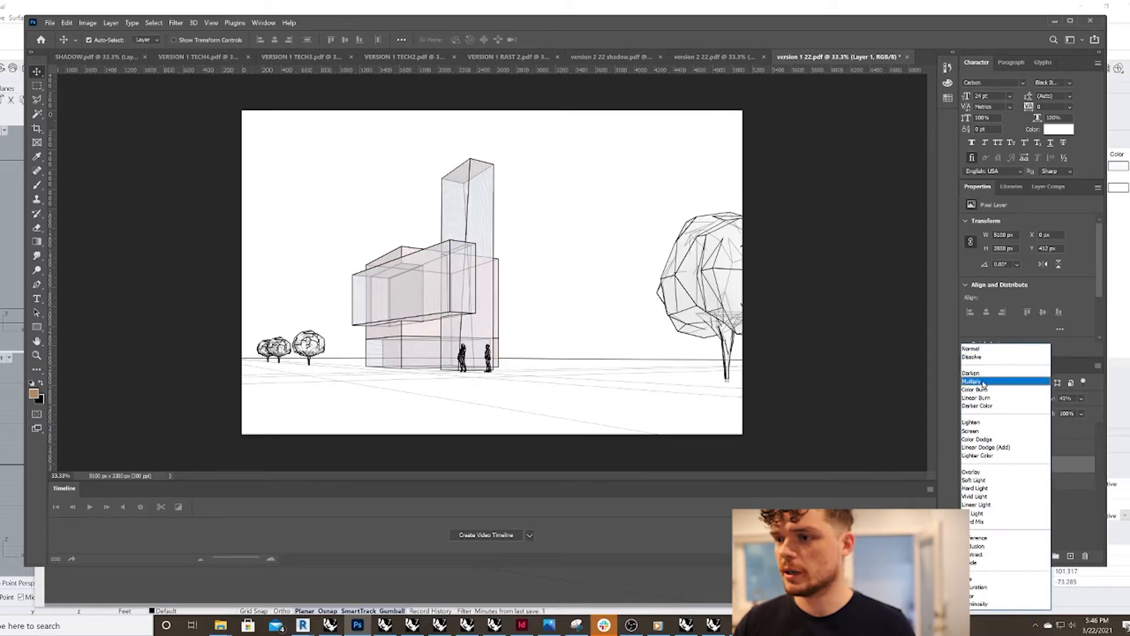
click(990, 382)
click(1081, 399)
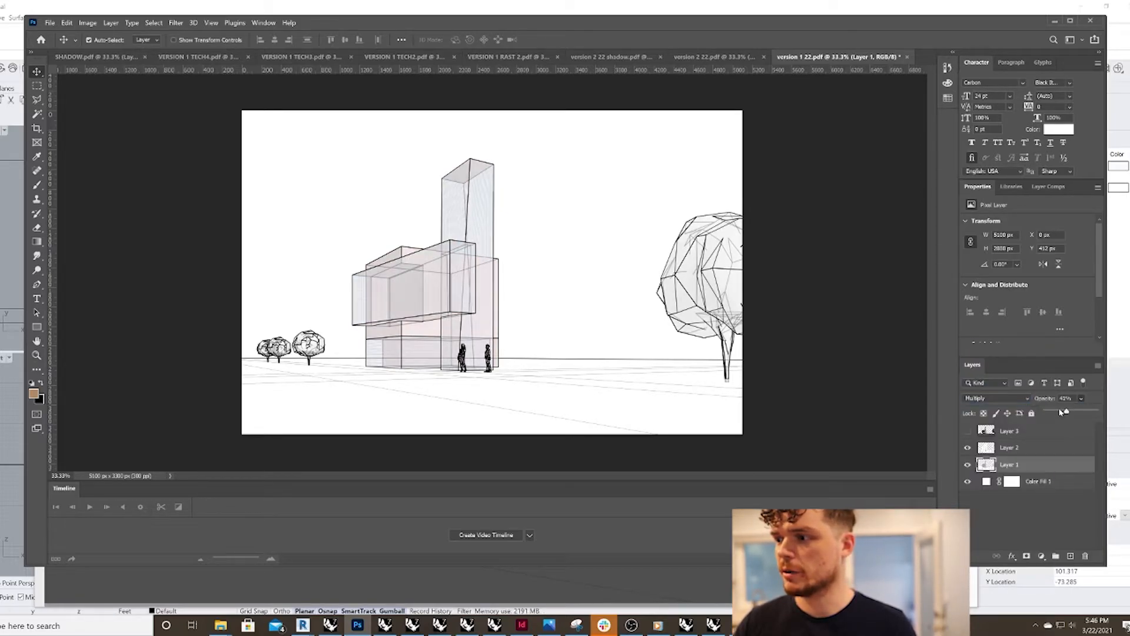
drag(1053, 412, 1051, 413)
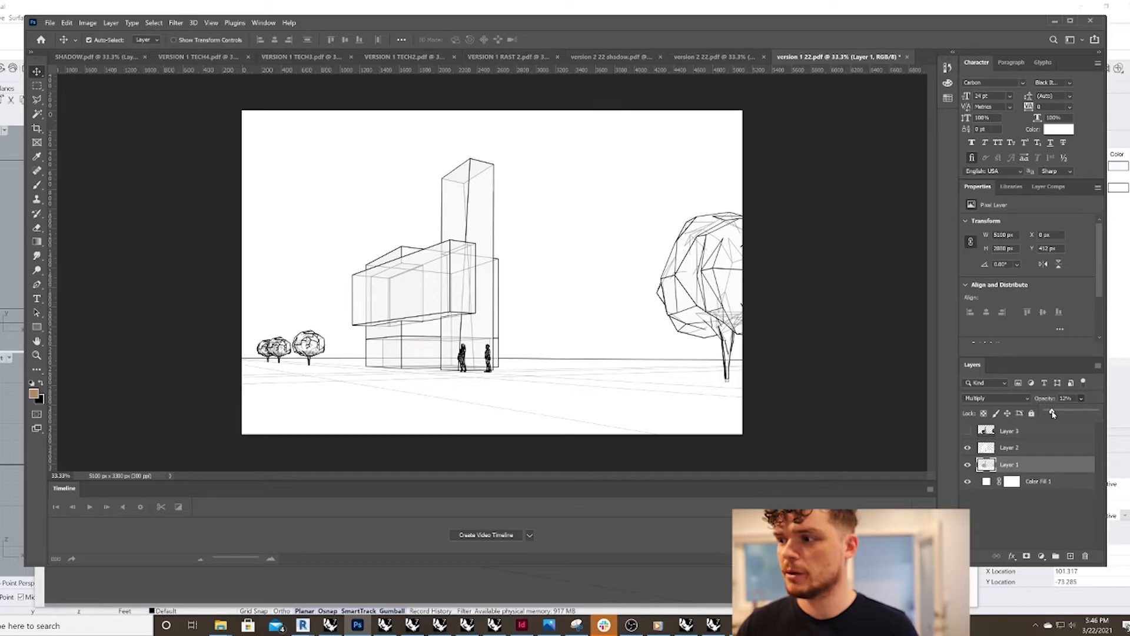
Step: Undo the last opacity change and restore Layer 1 to 100% opacity with the Normal blend mode
click(1023, 456)
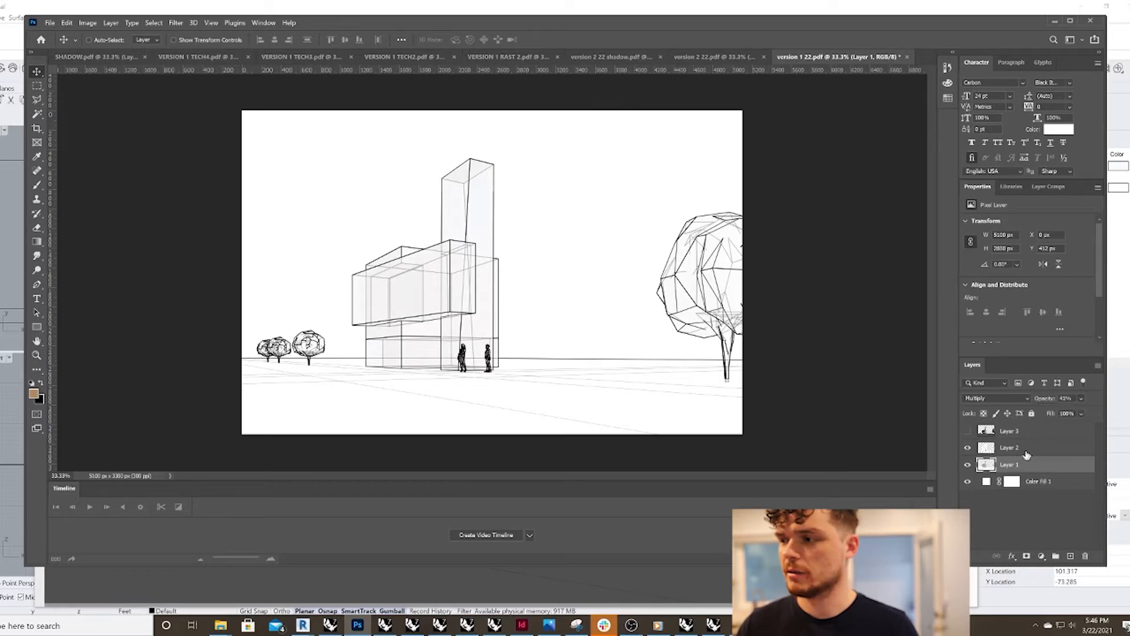
key(ctrl+z)
drag(1066, 412, 1100, 414)
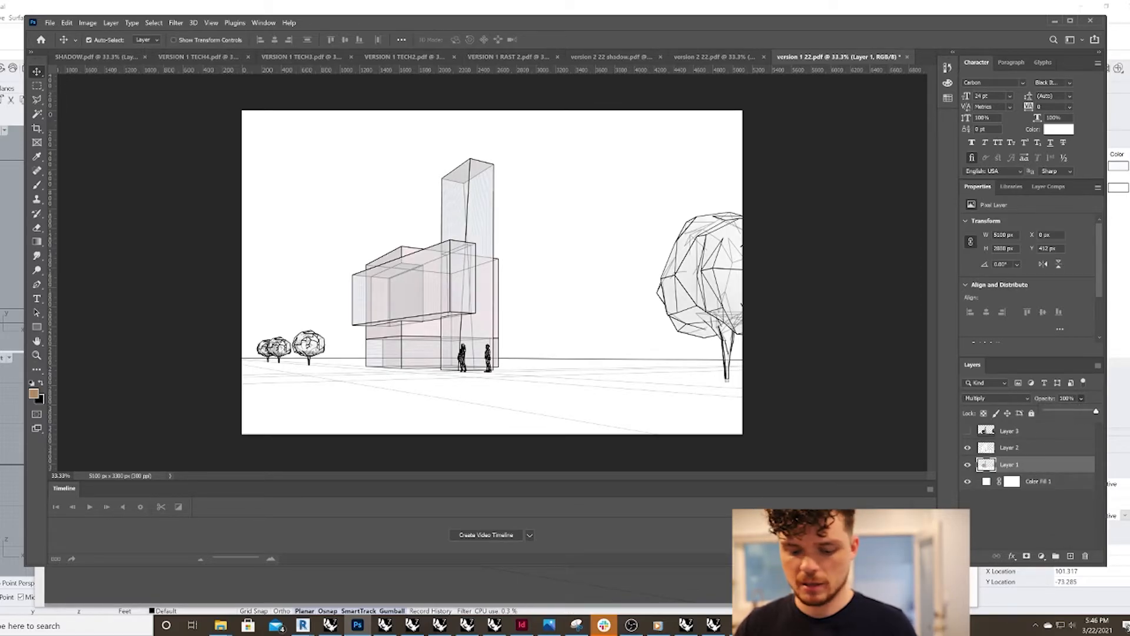
click(999, 400)
click(971, 349)
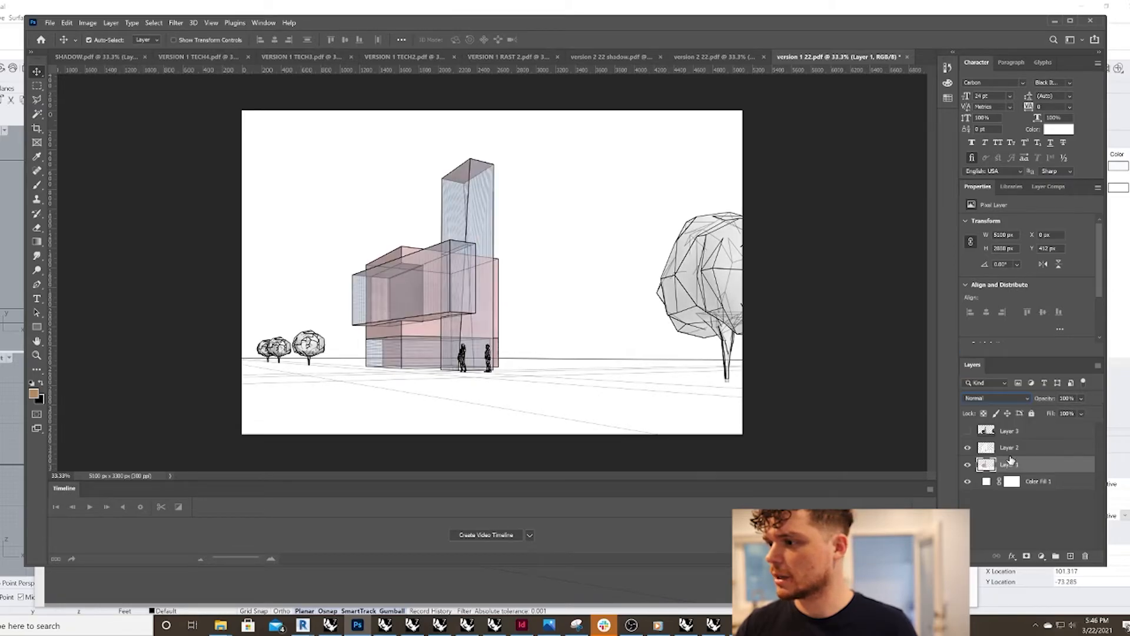
Step: Lower the opacity of the linework on Layer 2 to about 28%
click(1010, 447)
click(1081, 399)
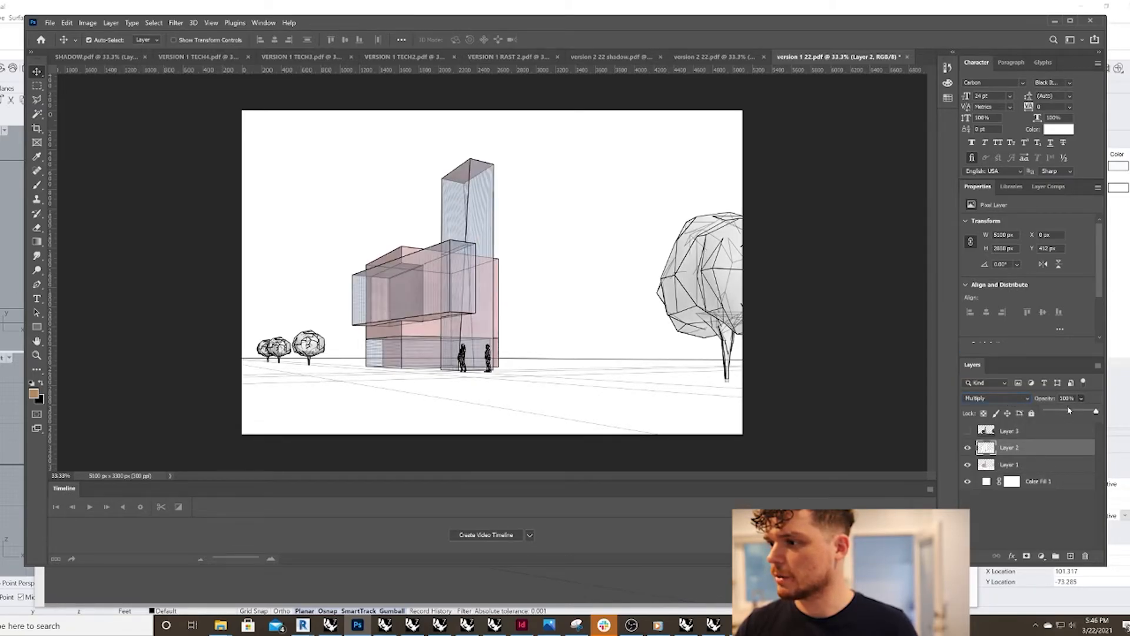
drag(1070, 412, 1058, 412)
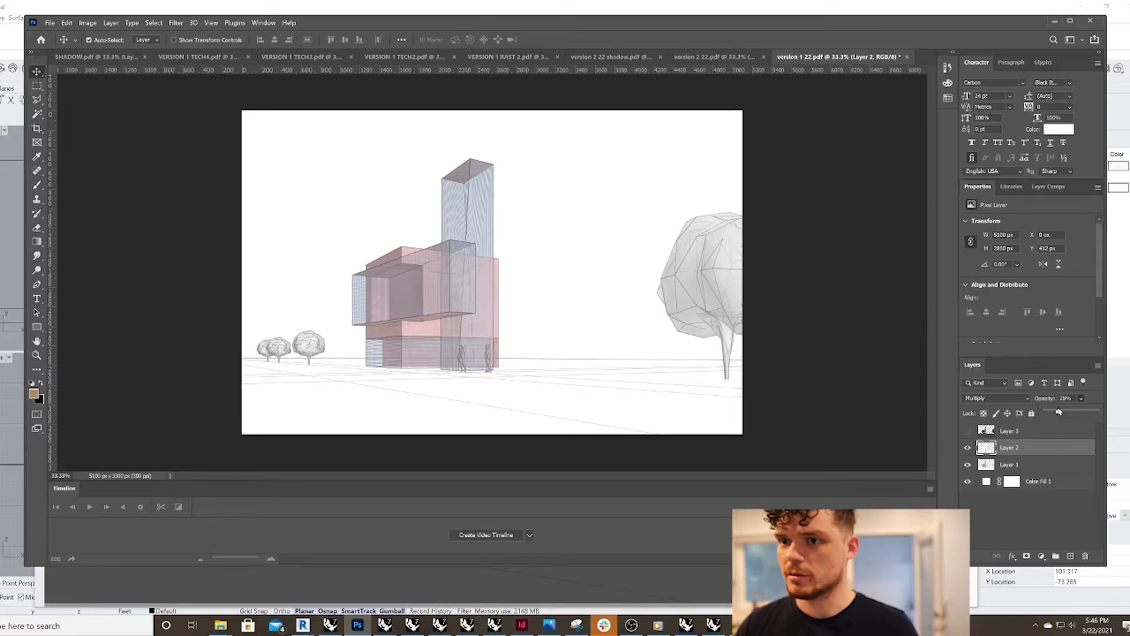
Step: Duplicate the rendered Layer 1 within the version 1 22.pdf document
click(1038, 465)
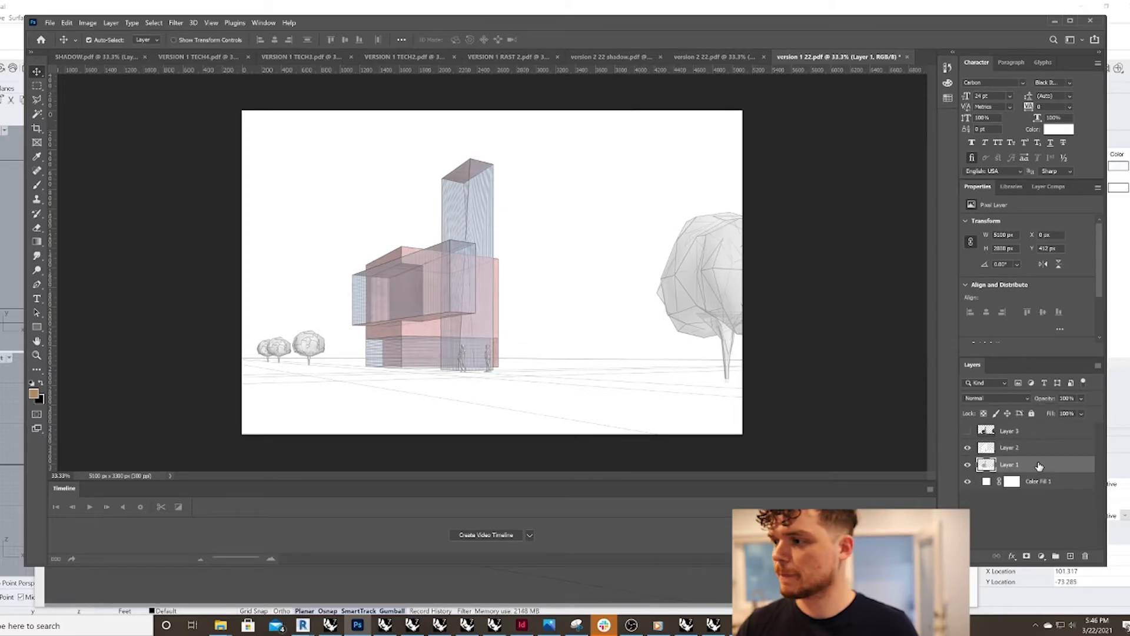
right_click(1039, 465)
click(1026, 55)
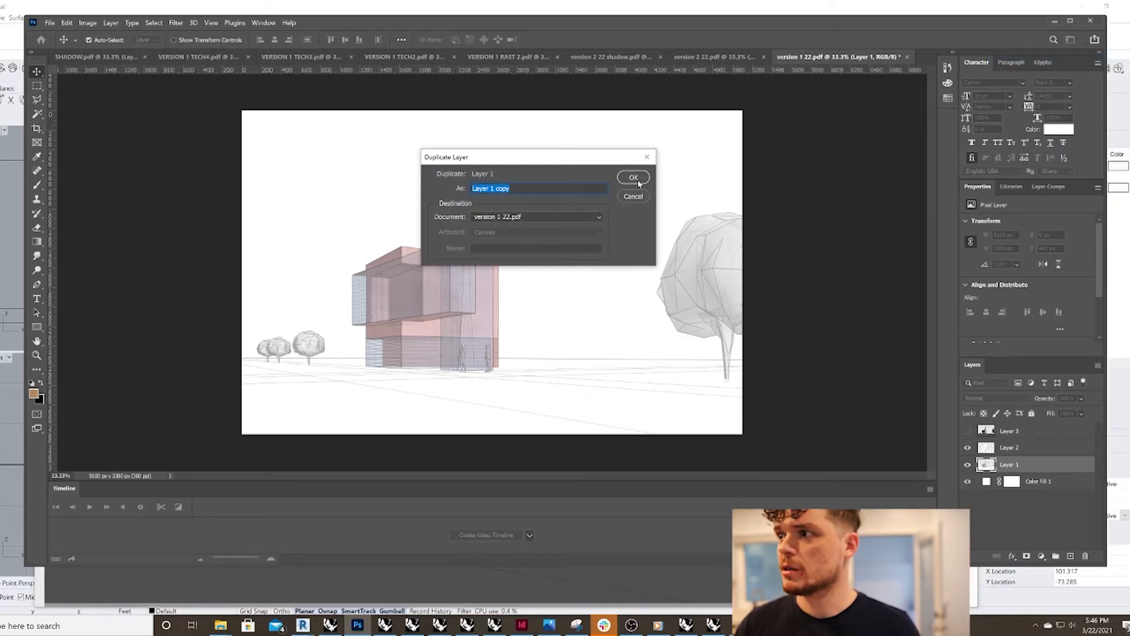
click(638, 183)
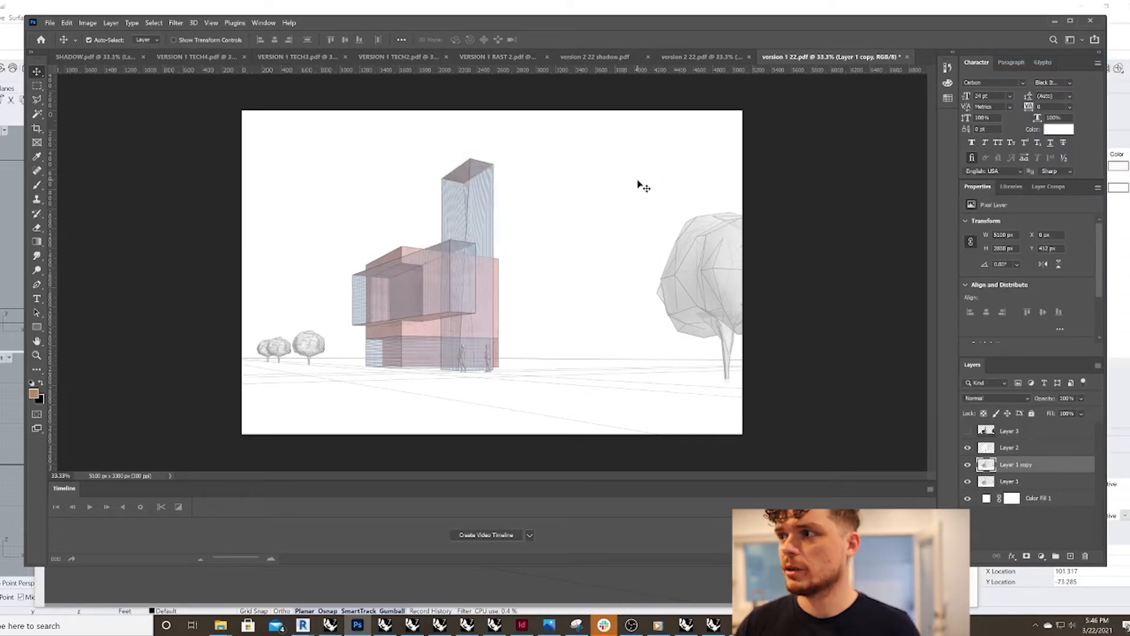
Step: Set the duplicate of Layer 1 to Multiply and reduce its opacity to about 37%
click(1014, 402)
click(1007, 382)
click(1082, 399)
drag(1060, 413, 1060, 413)
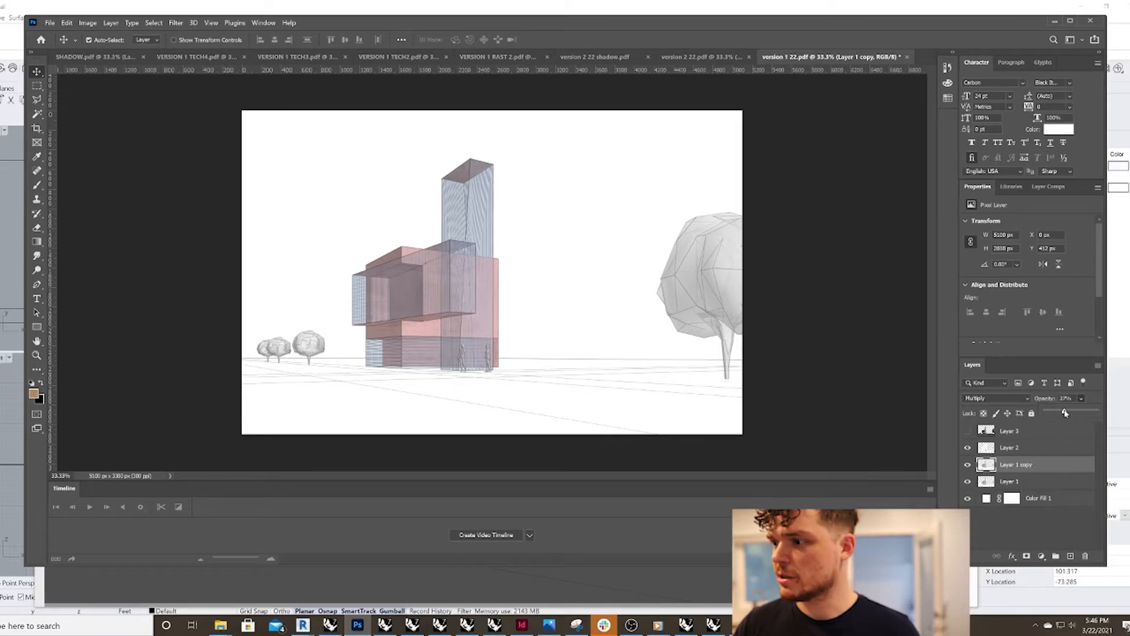
Step: Duplicate Layer 1 and apply the Texturizer filter to the copy, using Canvas texture, 130% scaling, relief 4 and Top light
right_click(1056, 482)
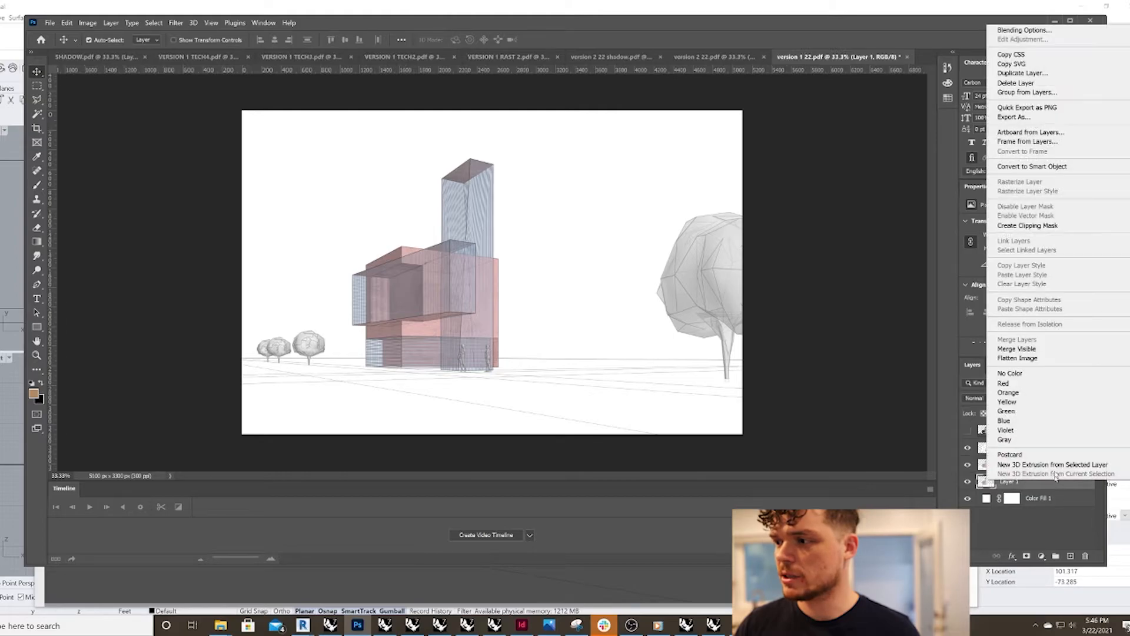
click(1022, 73)
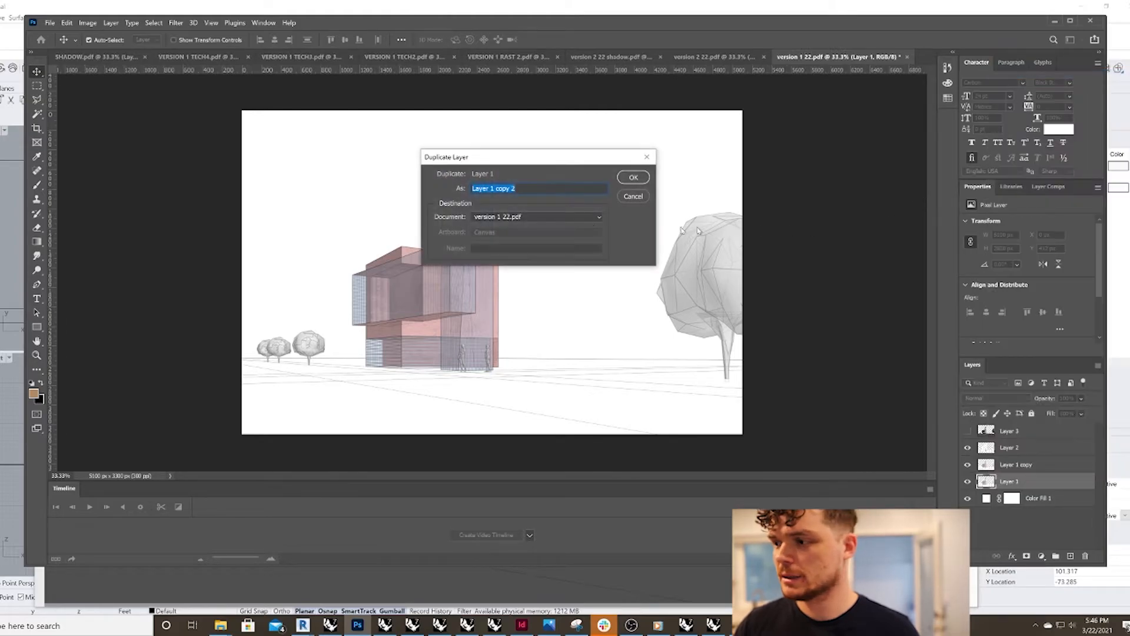
click(634, 177)
click(175, 22)
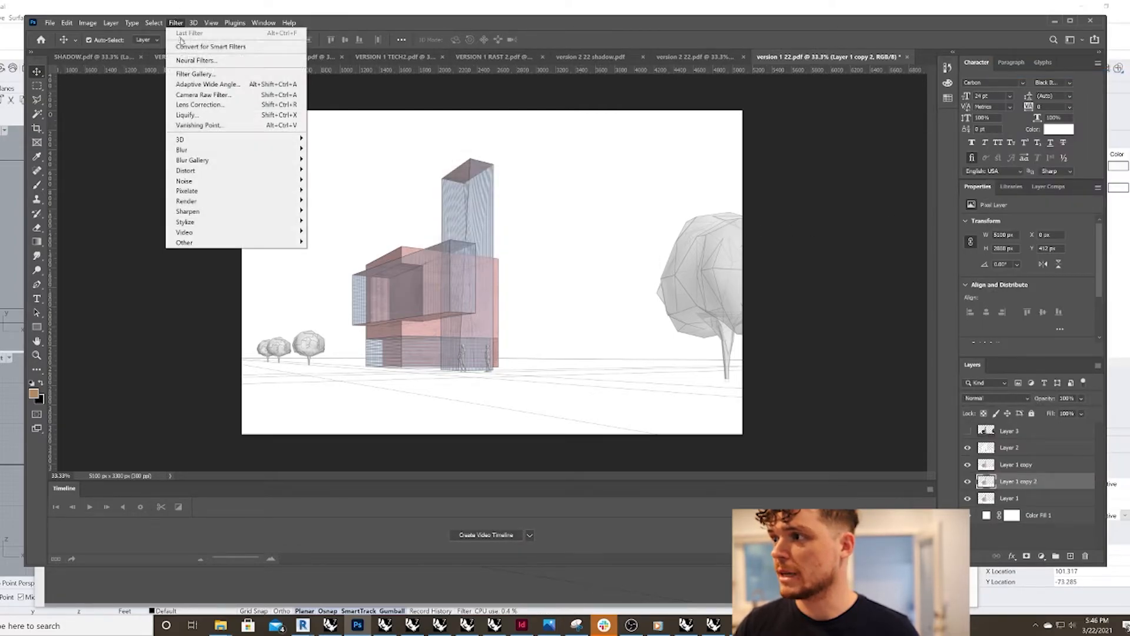
click(199, 73)
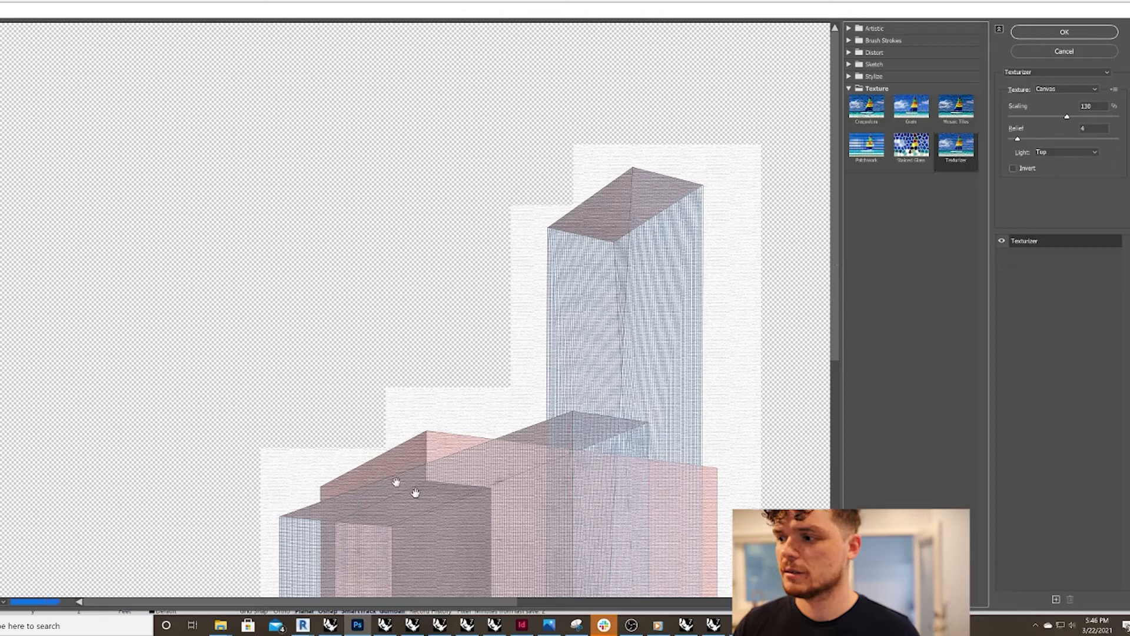
click(1062, 33)
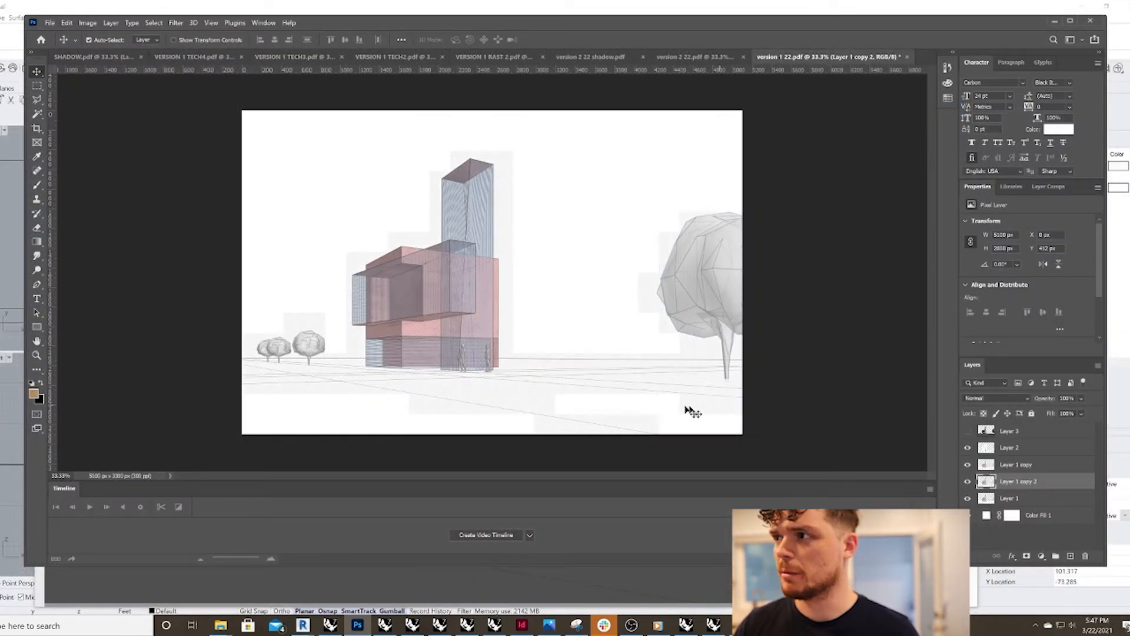
Step: Reduce the opacity of the textured Layer 1 copy 2 to about 64% and duplicate the white Color Fill 1 layer
click(1081, 398)
mouse_move(1096, 410)
mouse_down()
mouse_move(1072, 413)
mouse_move(1095, 412)
mouse_move(1081, 412)
mouse_up()
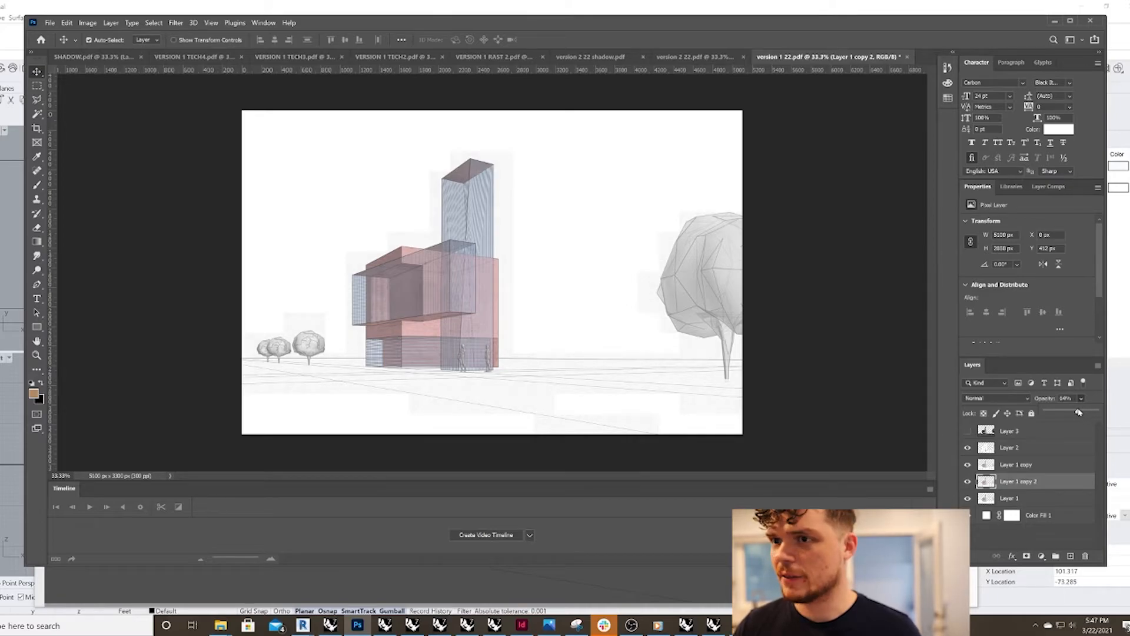
click(1071, 516)
right_click(1071, 515)
click(1039, 107)
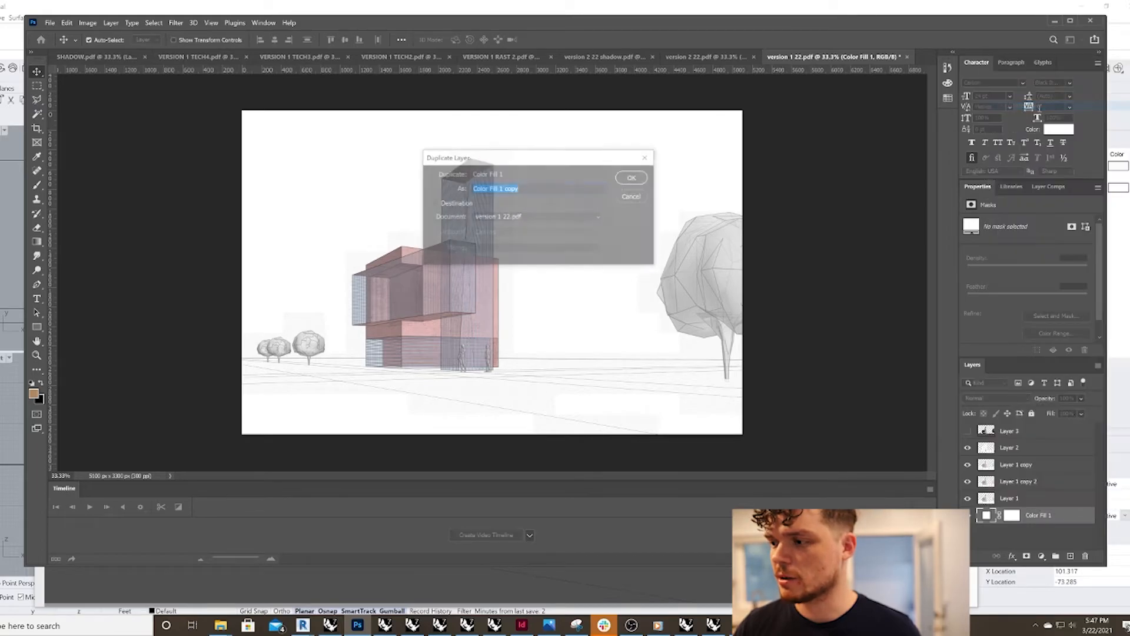
click(627, 177)
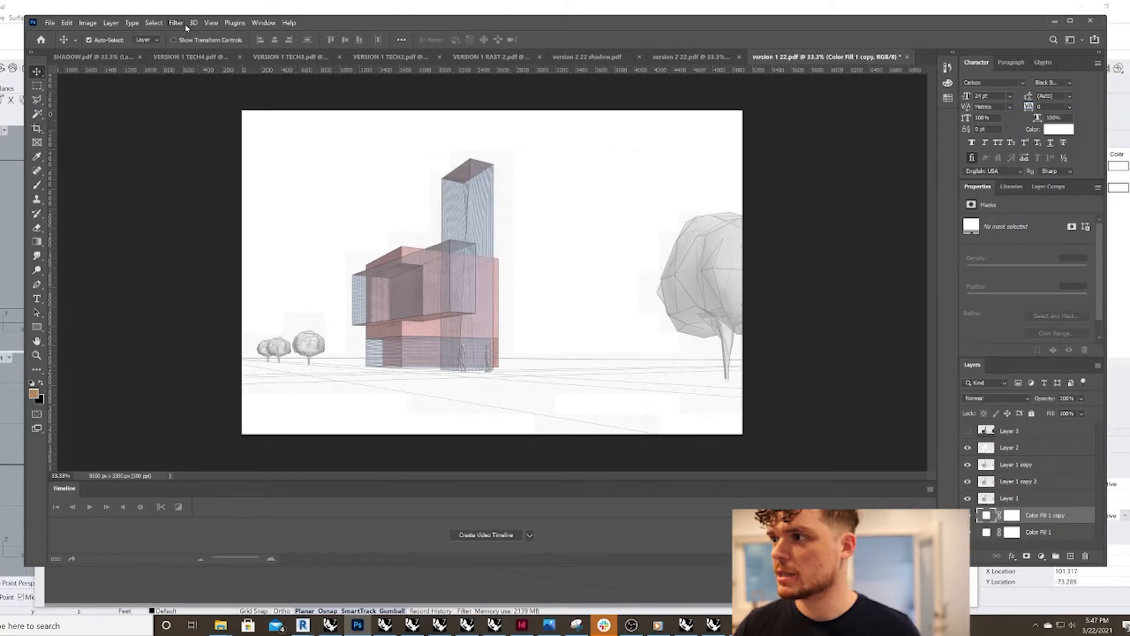
Step: Rasterize the Color Fill 1 copy and apply the Texturizer filter with Canvas texture, 130% scaling, relief 4 and Top light
click(184, 23)
click(200, 71)
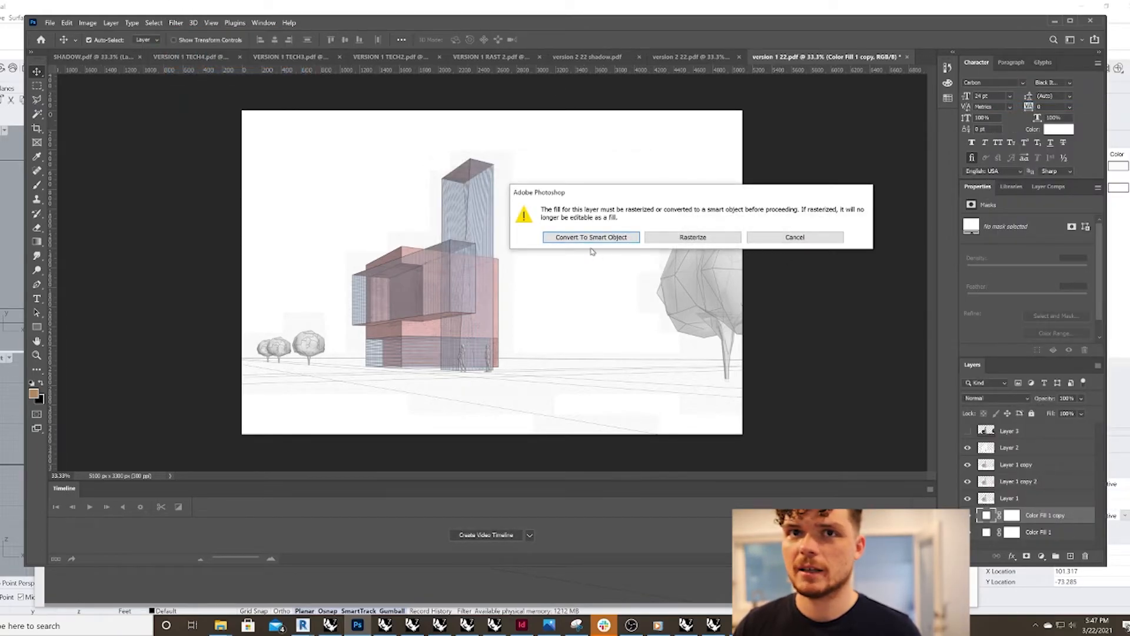
click(698, 238)
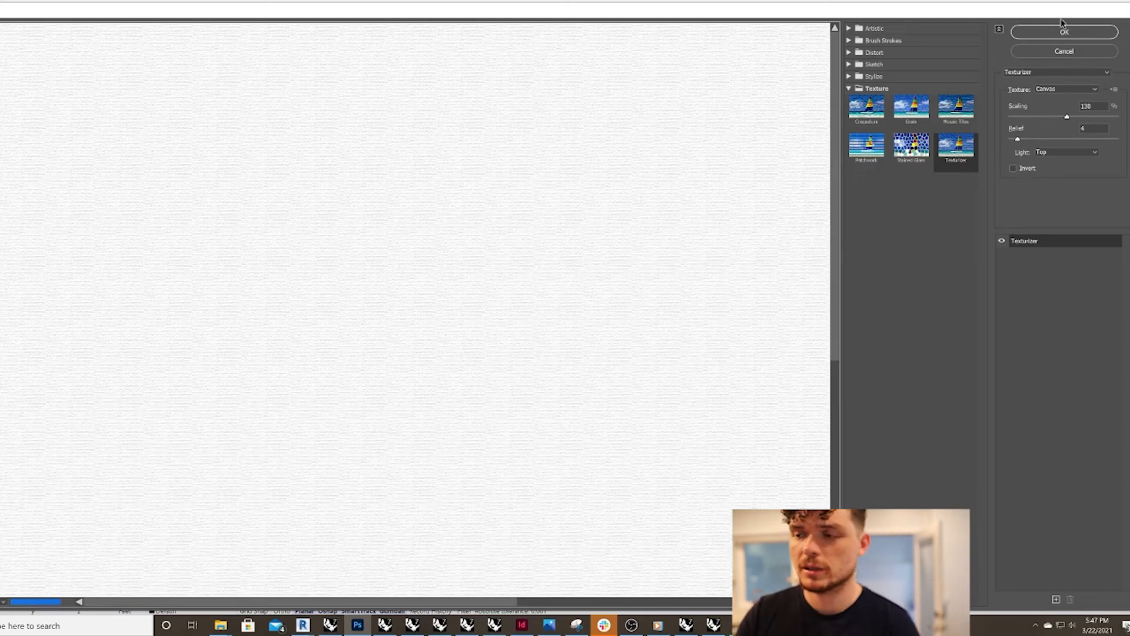
click(1065, 34)
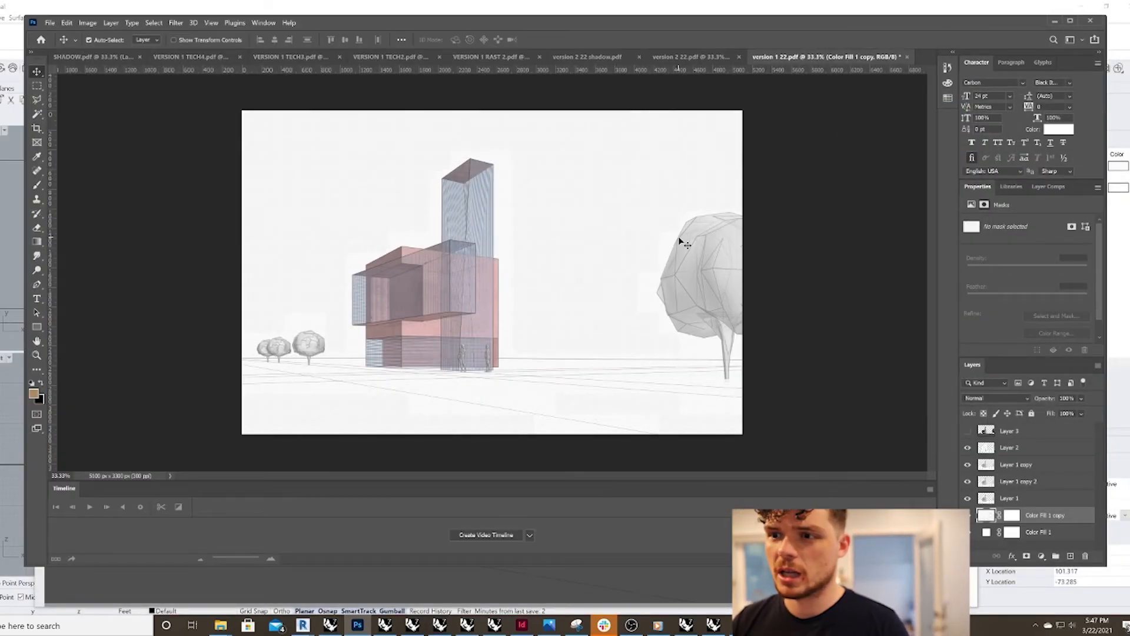
Step: Place the textured Color Fill 1 copy directly above Layer 1 and reduce its opacity to about 18%
drag(1047, 516, 1043, 494)
click(1081, 398)
drag(1097, 411, 1059, 413)
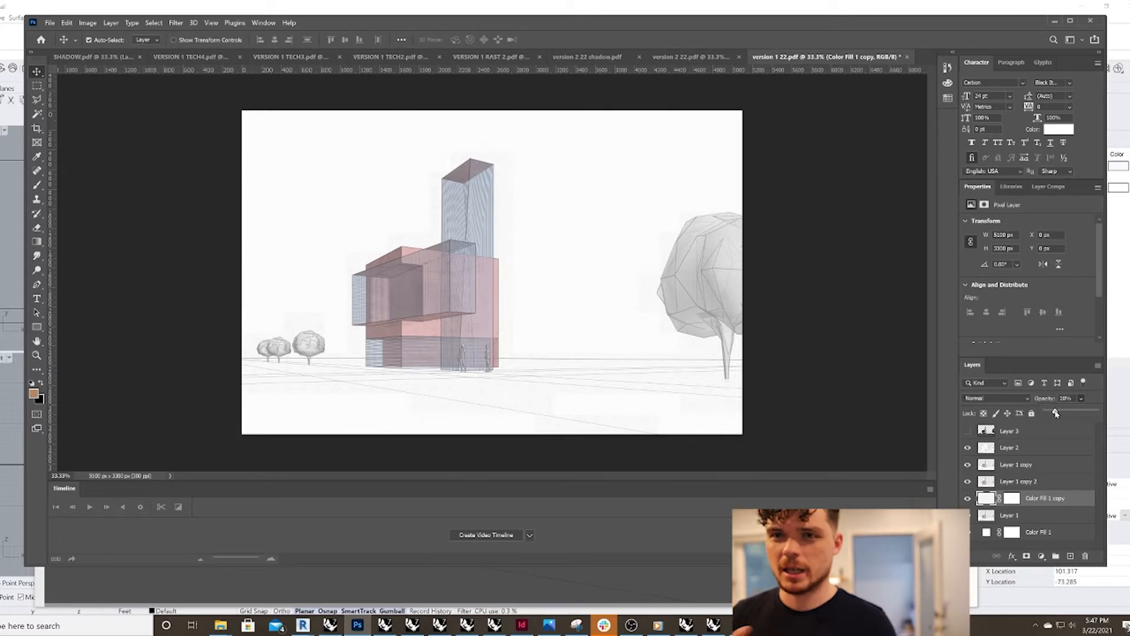
Step: Show the shadow Layer 3 in Multiply blend mode and reduce its opacity to about 26%
click(1043, 518)
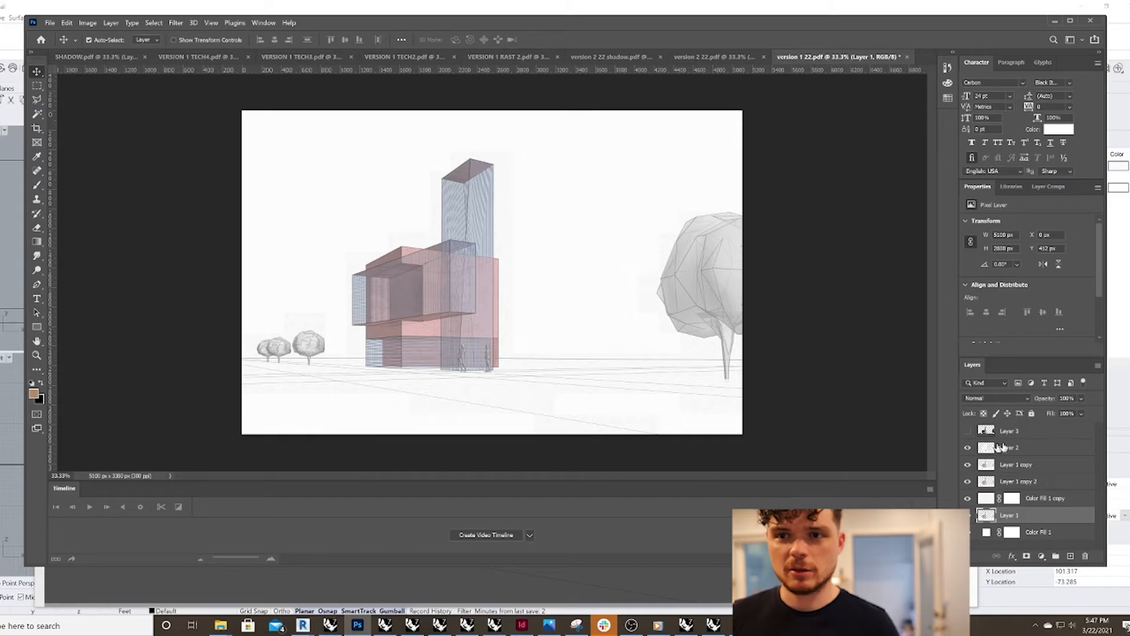
click(967, 430)
click(1031, 436)
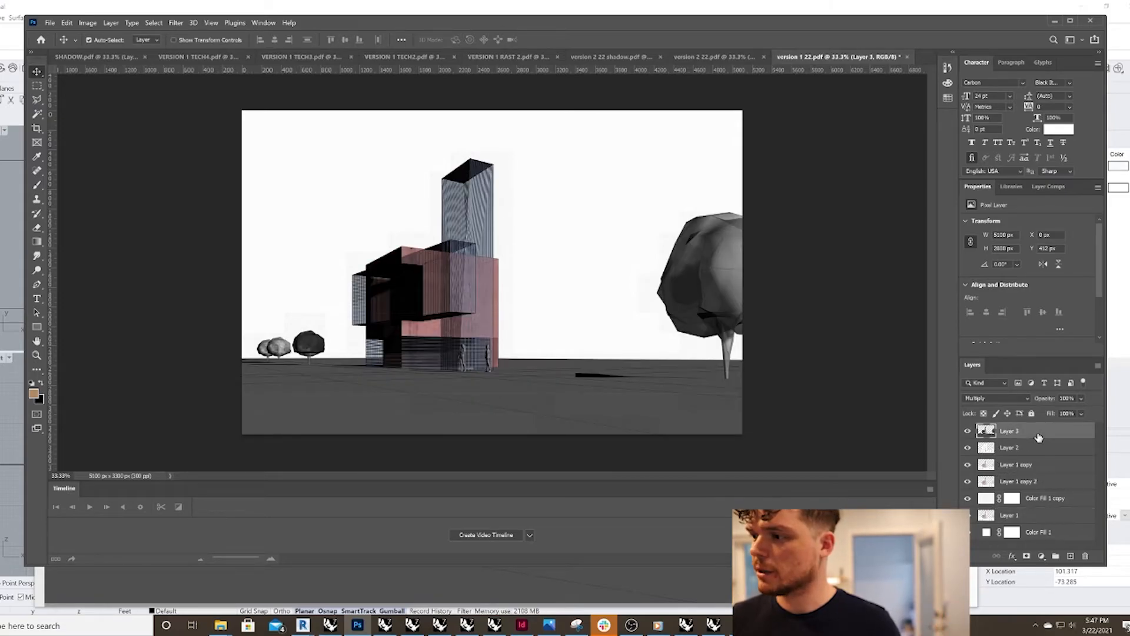
click(1010, 400)
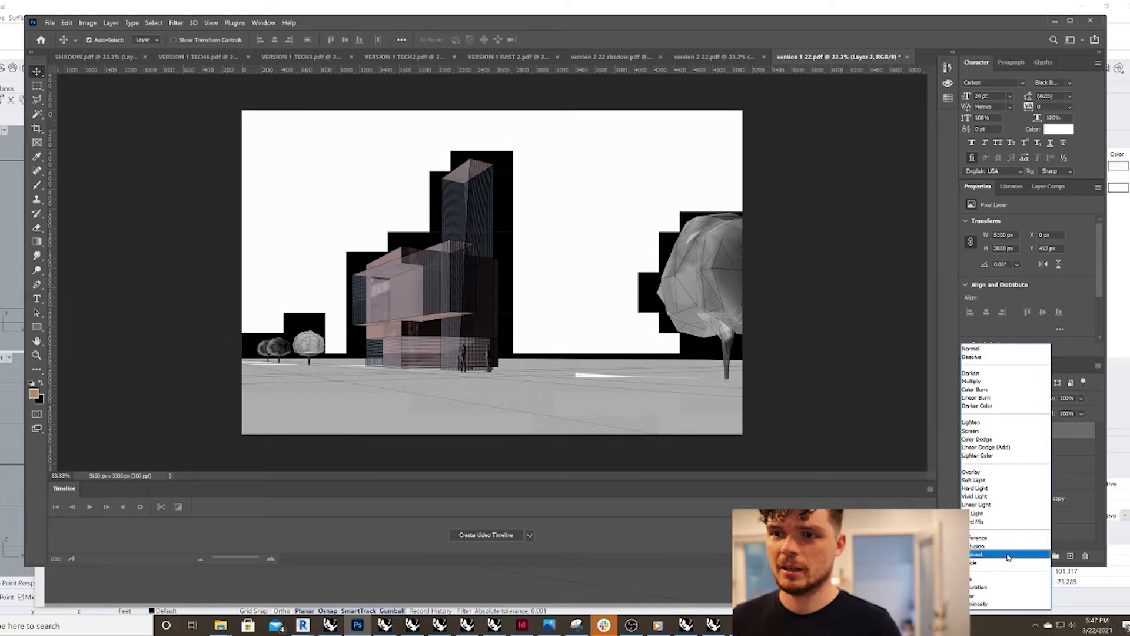
click(977, 382)
click(1081, 399)
mouse_move(1080, 412)
mouse_down()
mouse_move(1047, 414)
mouse_move(1081, 413)
mouse_move(1059, 413)
mouse_up()
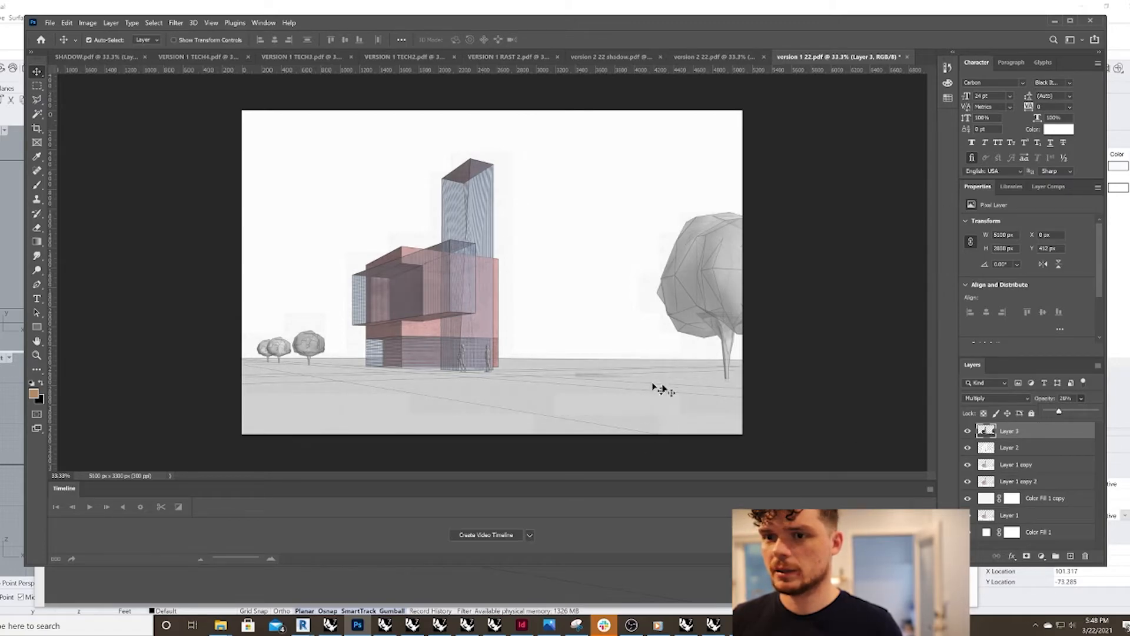
Step: Add a layer mask to Layer 3 and paint it black with a large soft brush across the ground to remove the grey shadow
click(1027, 558)
key(b)
alt+right_drag(588, 367, 608, 367)
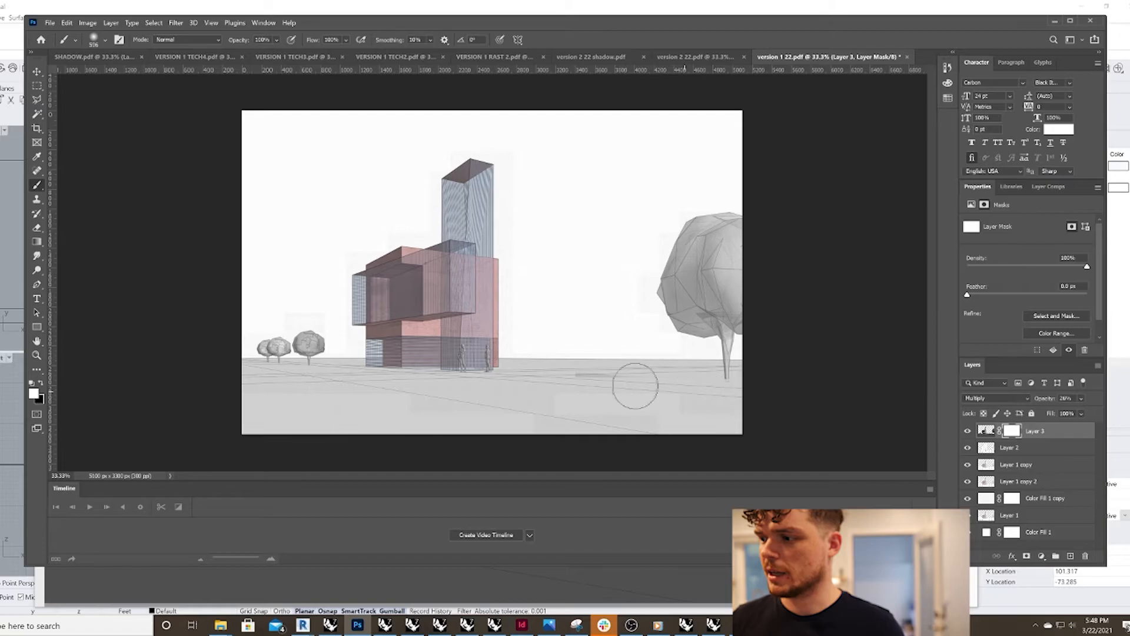
click(42, 383)
mouse_move(571, 397)
mouse_down()
mouse_move(777, 390)
mouse_move(677, 411)
mouse_move(640, 391)
mouse_move(539, 380)
mouse_up()
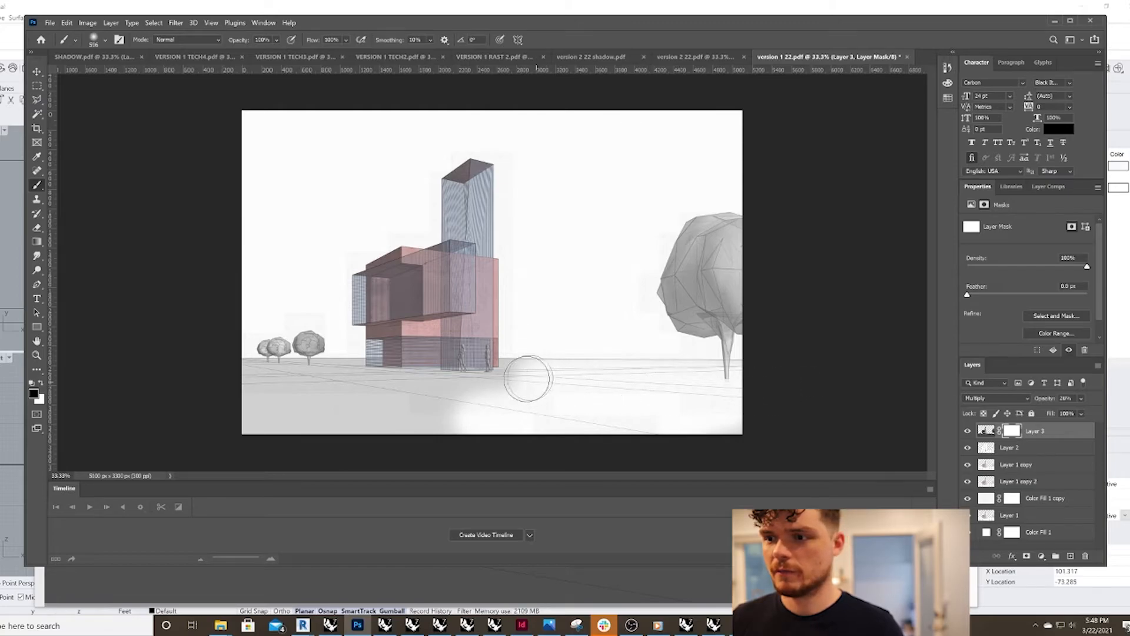
mouse_move(350, 397)
mouse_down()
mouse_move(214, 391)
mouse_move(328, 449)
mouse_move(277, 379)
mouse_move(274, 335)
mouse_up()
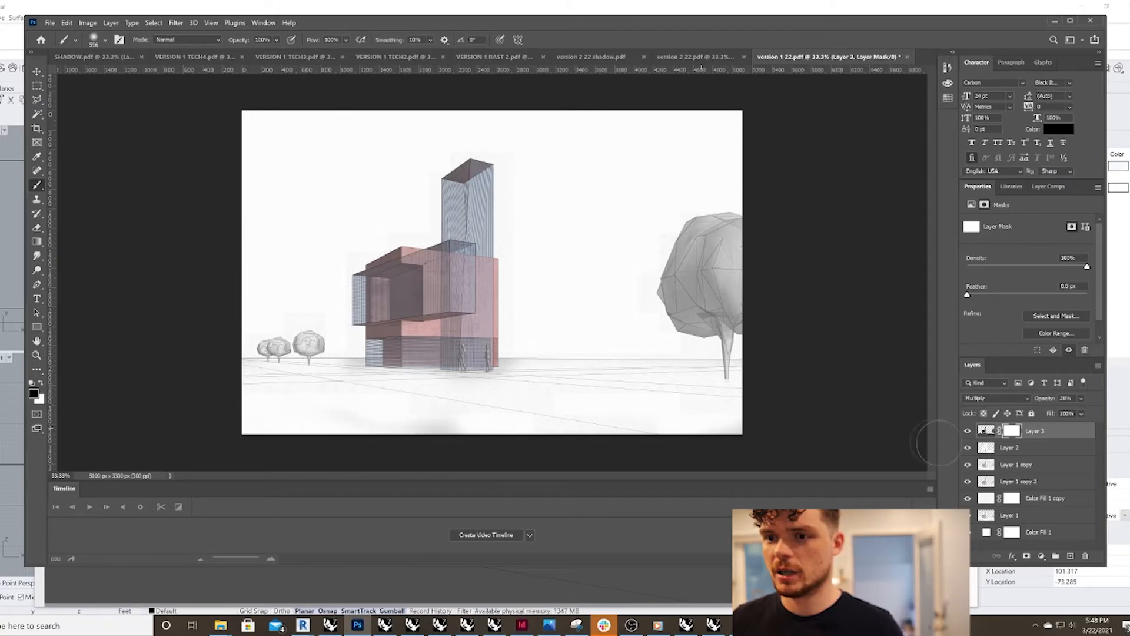
Step: Hide Layer 3, add a new layer on top and prepare a smaller soft black brush
click(966, 432)
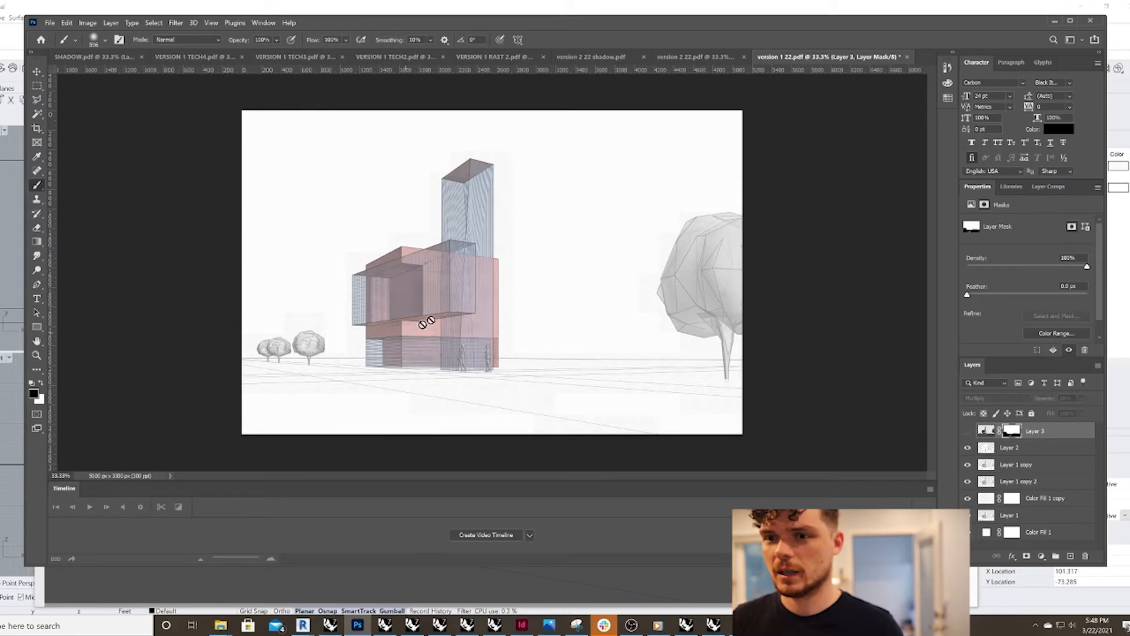
click(1070, 555)
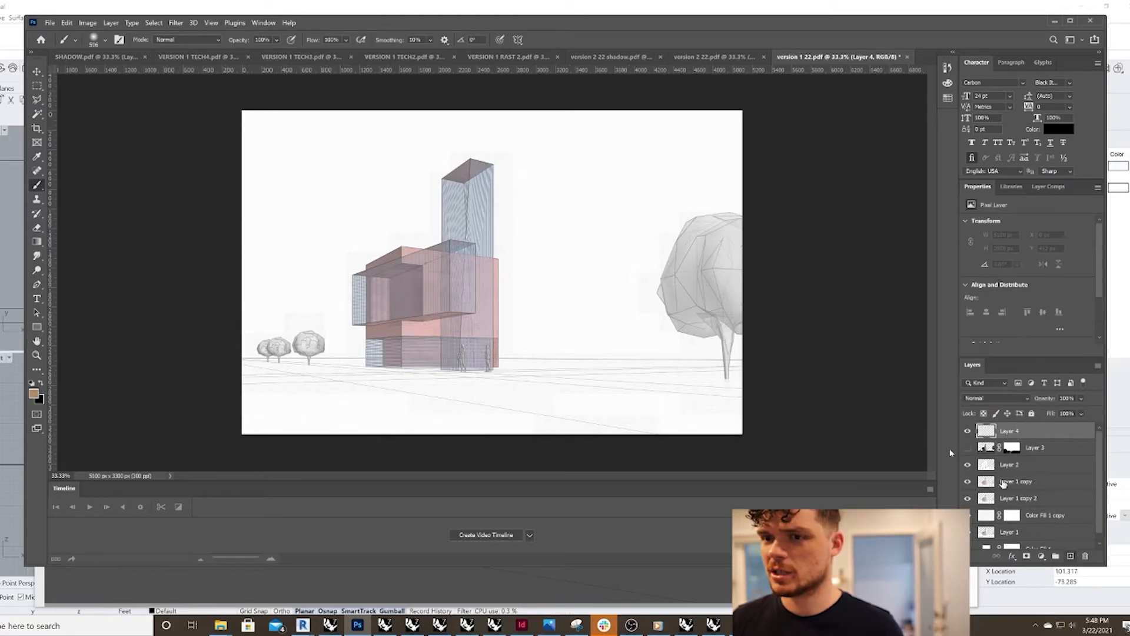
alt+click(356, 303)
click(40, 383)
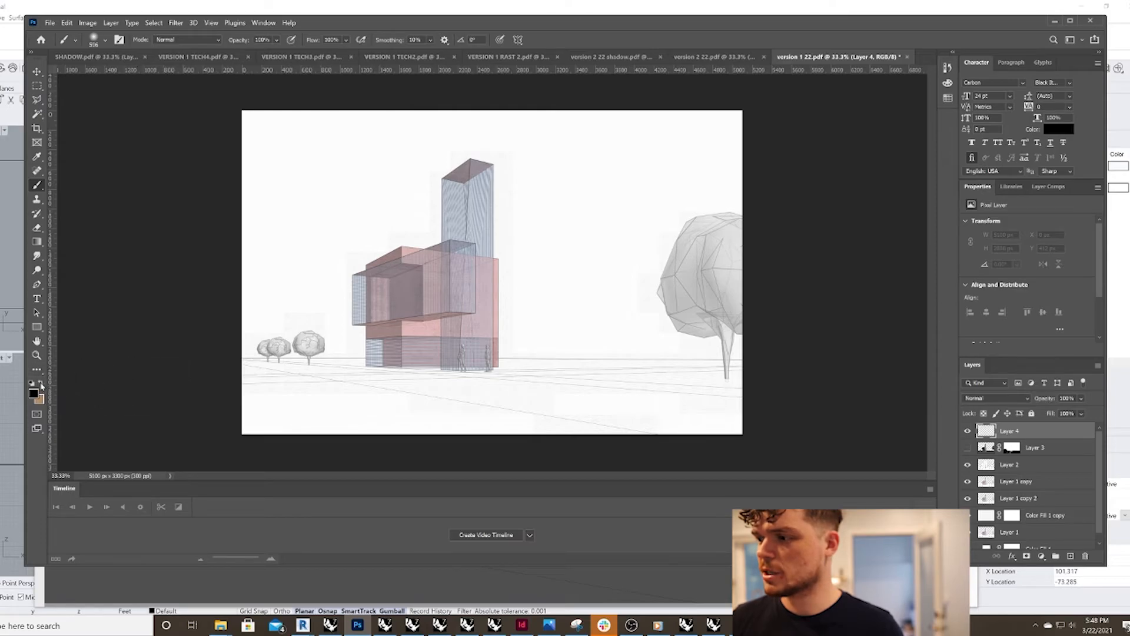
mouse_move(412, 316)
alt+right_down()
mouse_move(388, 319)
mouse_move(421, 331)
alt+right_up()
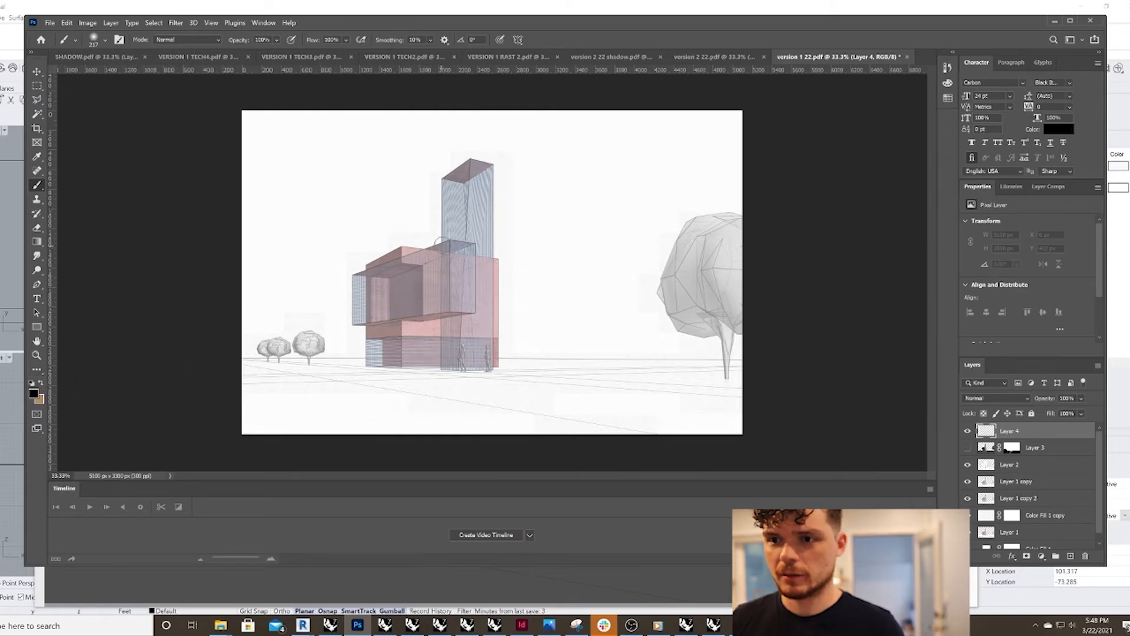
mouse_move(444, 246)
mouse_down()
mouse_move(349, 286)
mouse_move(450, 260)
mouse_move(451, 246)
mouse_move(446, 309)
mouse_move(351, 322)
mouse_move(366, 295)
mouse_up()
key(ctrl+z)
key(ctrl+z)
Step: Paint soft black shading over the projecting upper box and the band beneath it, and reduce Layer 4's opacity to about 17%
alt+right_drag(401, 304, 429, 290)
mouse_move(365, 291)
mouse_down()
mouse_move(436, 266)
mouse_move(406, 312)
mouse_move(365, 306)
mouse_up()
alt+right_drag(402, 331, 421, 320)
mouse_move(412, 329)
mouse_down()
mouse_move(365, 329)
mouse_move(396, 312)
mouse_up()
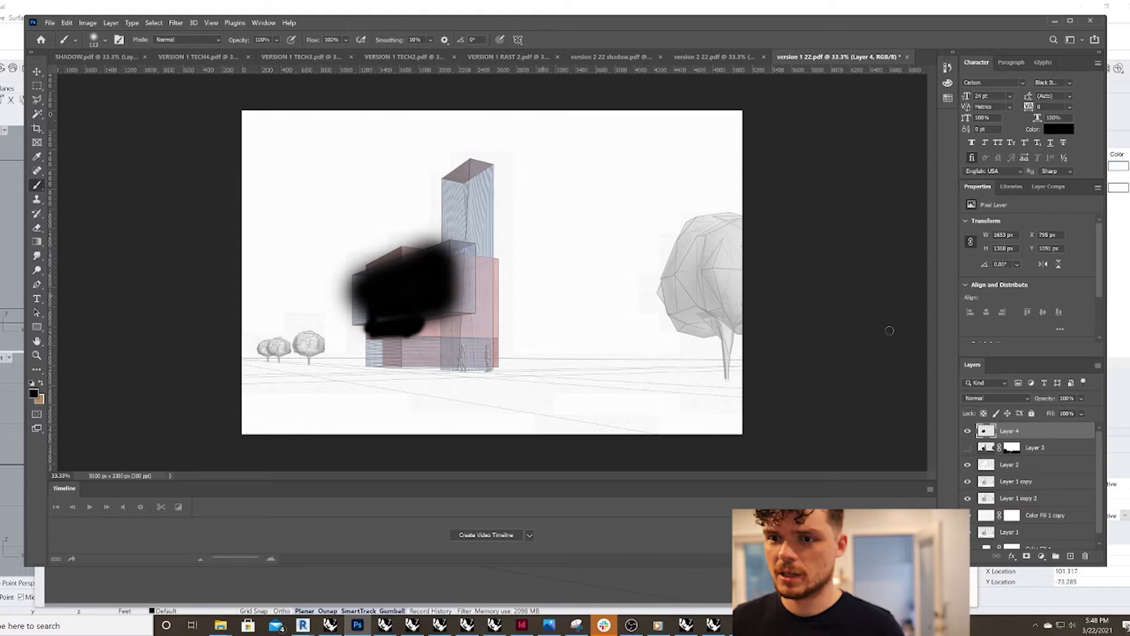
click(1081, 398)
drag(1071, 412, 1055, 412)
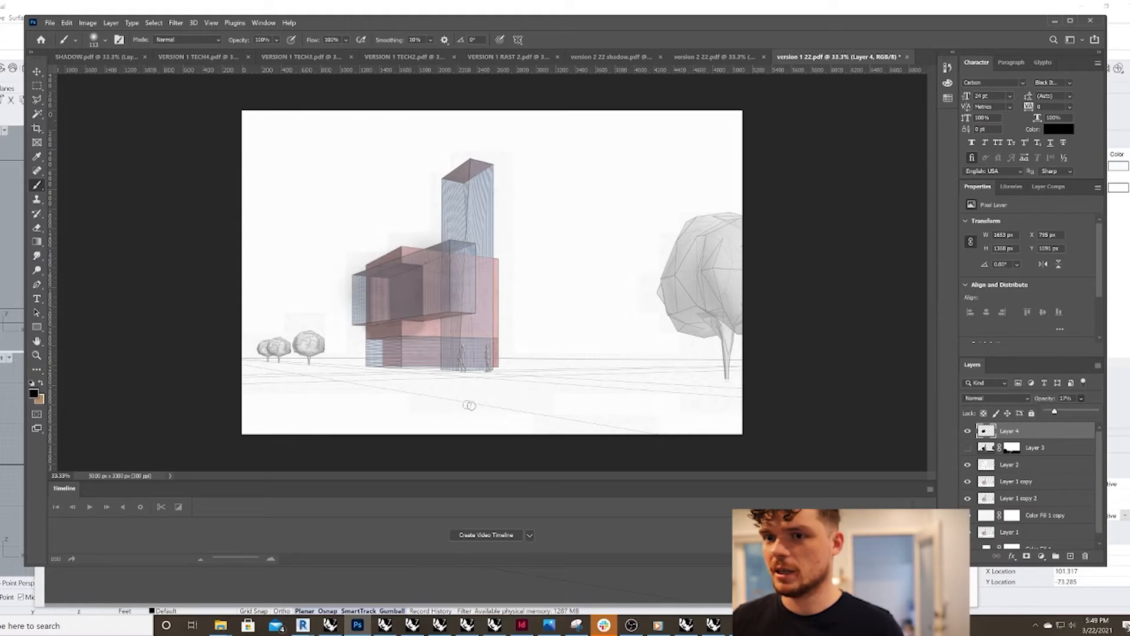
Step: Add another new layer and paint a small black shadow shape with a slanted end directly under the building's overhang
alt+right_drag(419, 325, 422, 325)
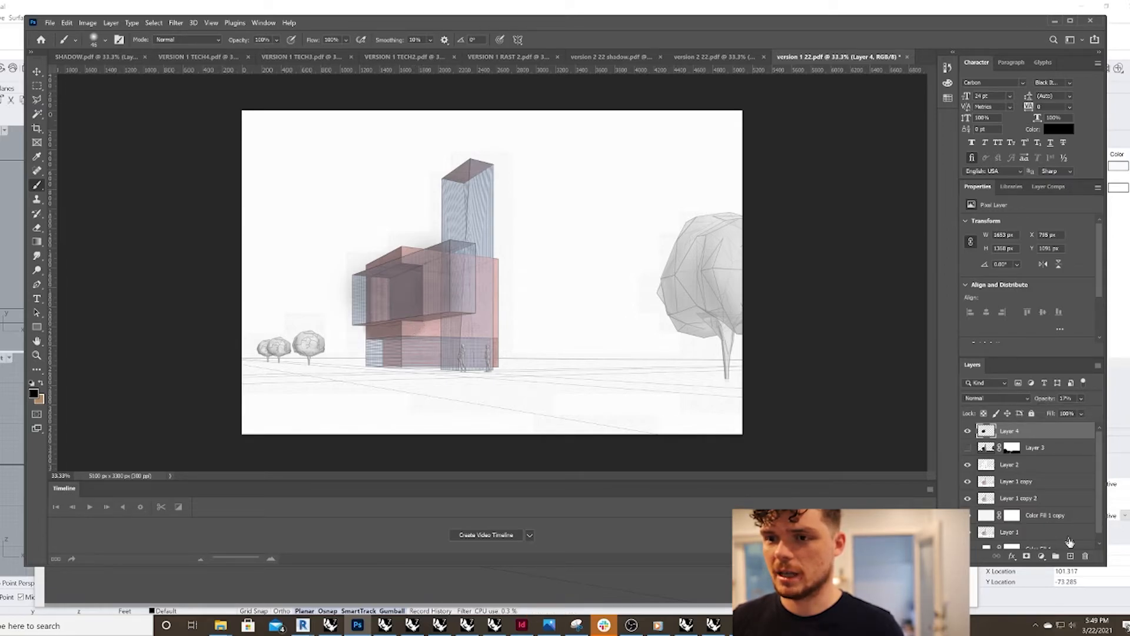
click(1070, 555)
click(421, 322)
shift+click(406, 334)
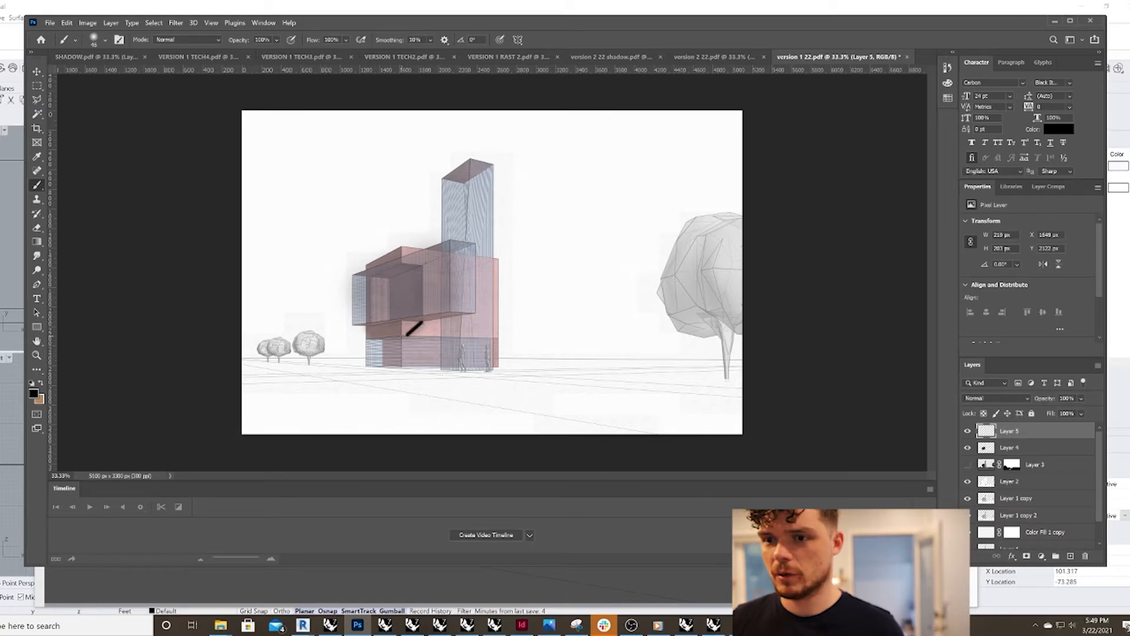
mouse_move(413, 329)
alt+right_down()
mouse_move(430, 327)
mouse_move(411, 326)
alt+right_up()
drag(408, 325, 413, 324)
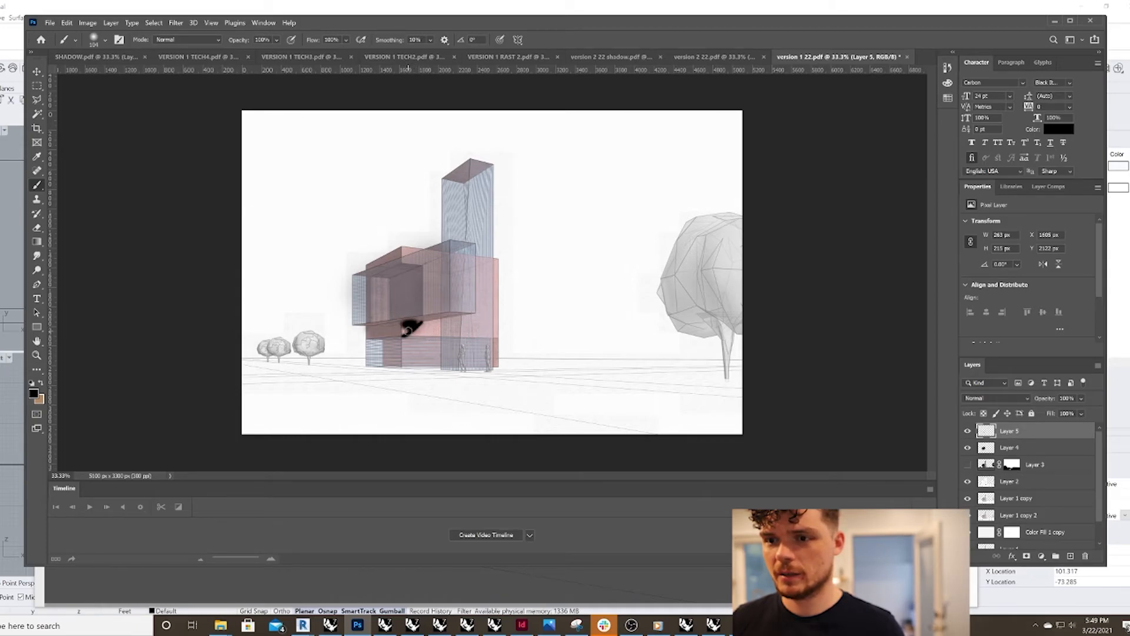
mouse_move(367, 332)
mouse_down()
mouse_move(403, 327)
mouse_move(383, 332)
mouse_up()
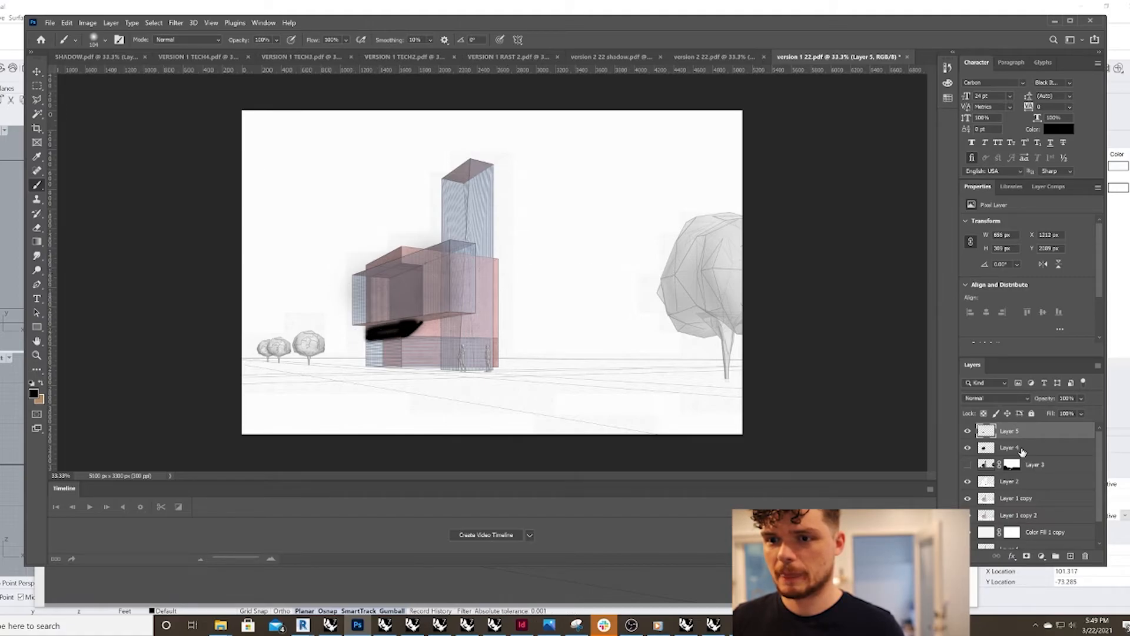
Step: Hide Layer 4 and reduce the opacity of the overhang shadow on Layer 5 to about 17%
click(1021, 450)
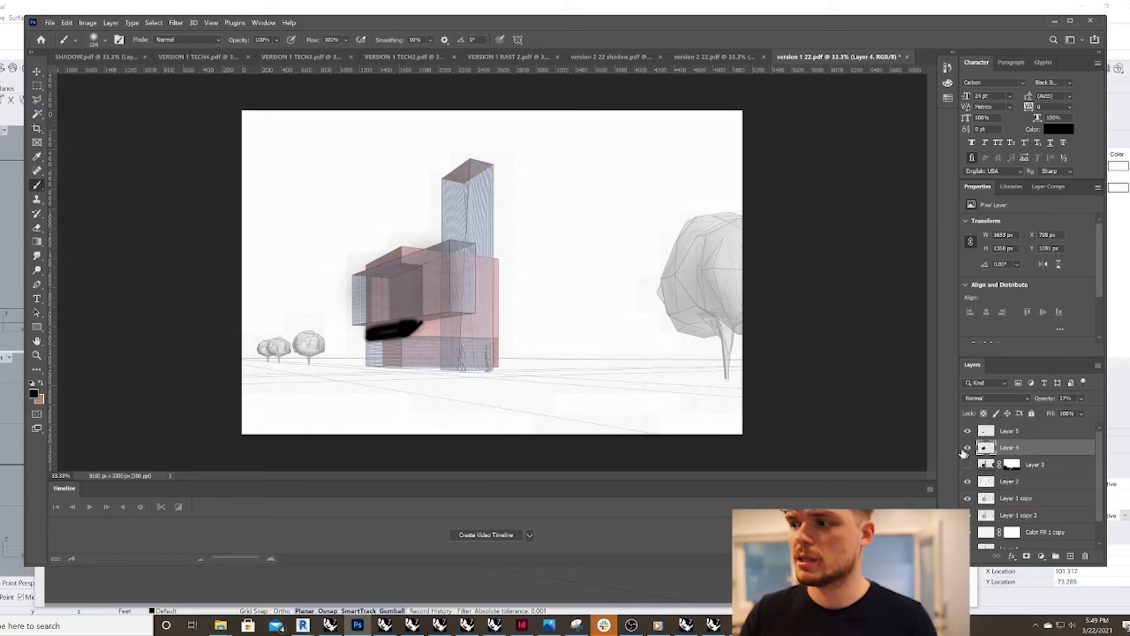
click(966, 448)
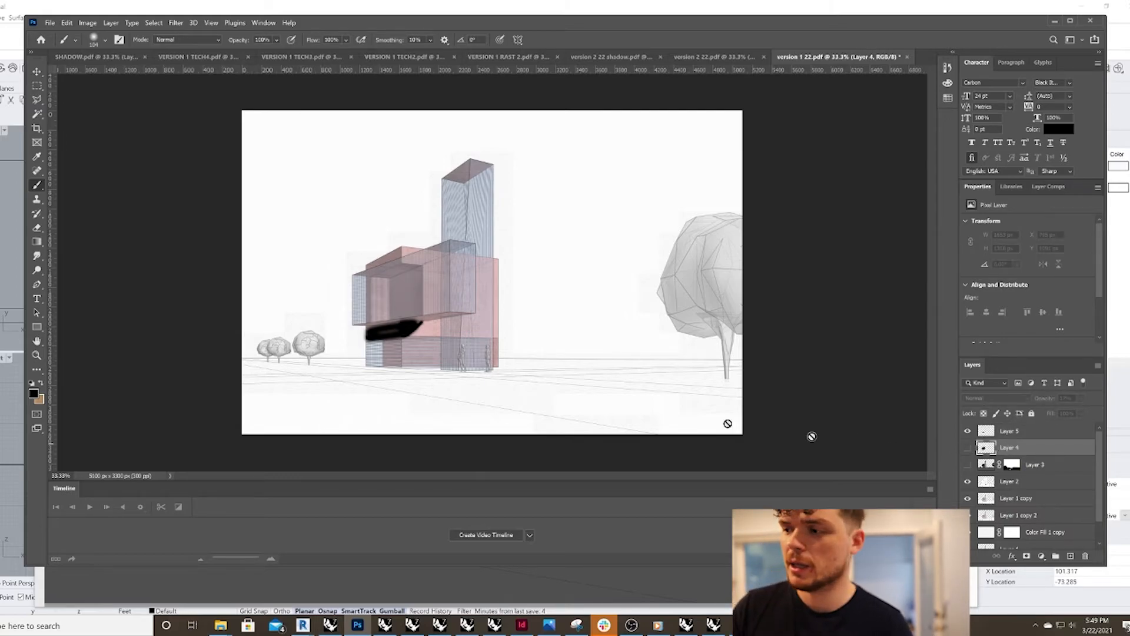
click(1021, 431)
click(1081, 399)
drag(1096, 411, 1050, 412)
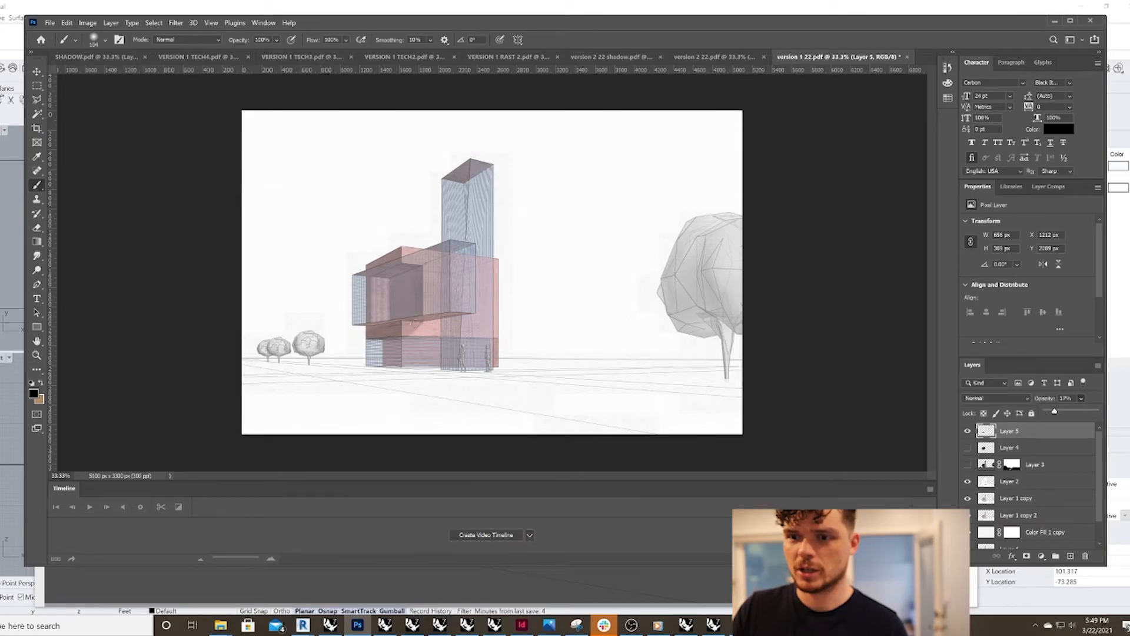
Step: Set Layer 5's opacity to 10% and toggle its visibility to compare the overhang shadow
click(412, 326)
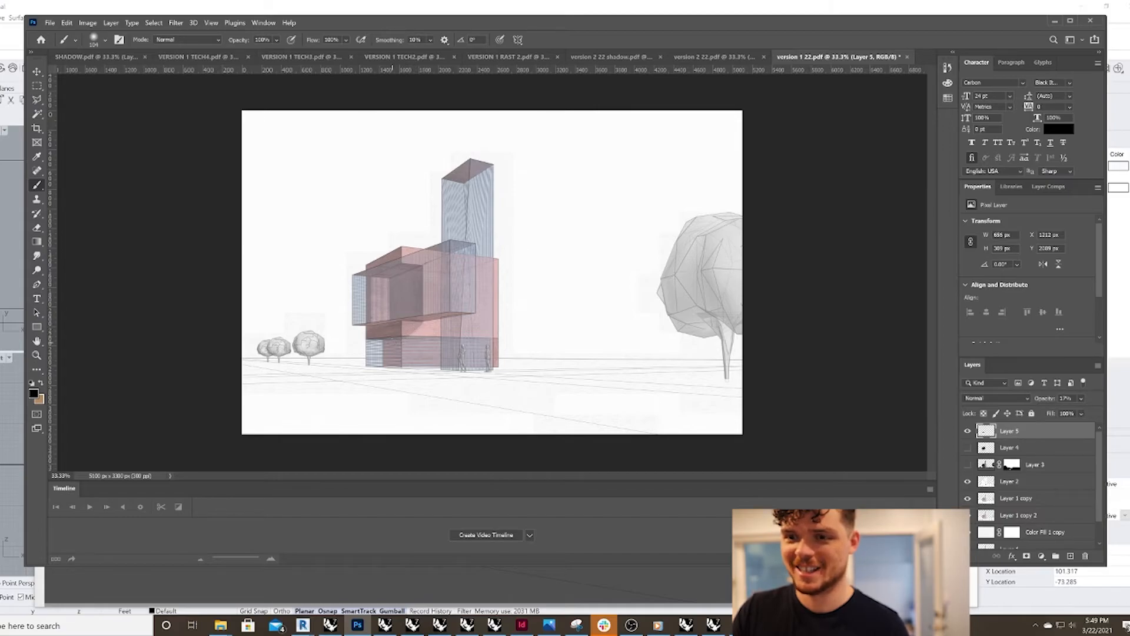
alt+scroll(383, 348, down, 3)
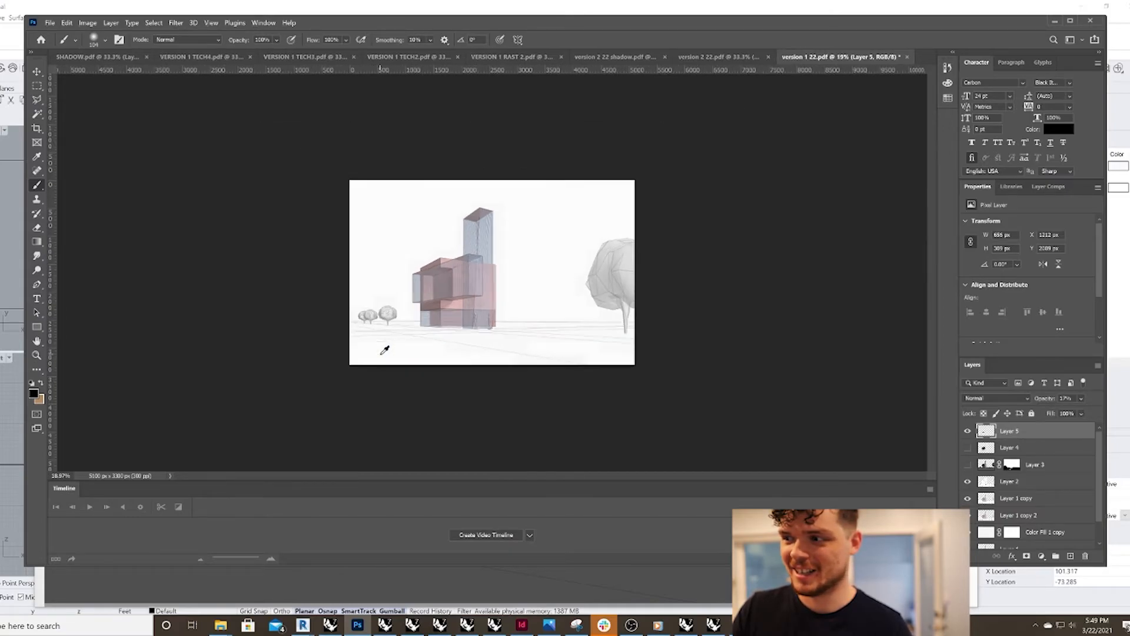
click(1066, 398)
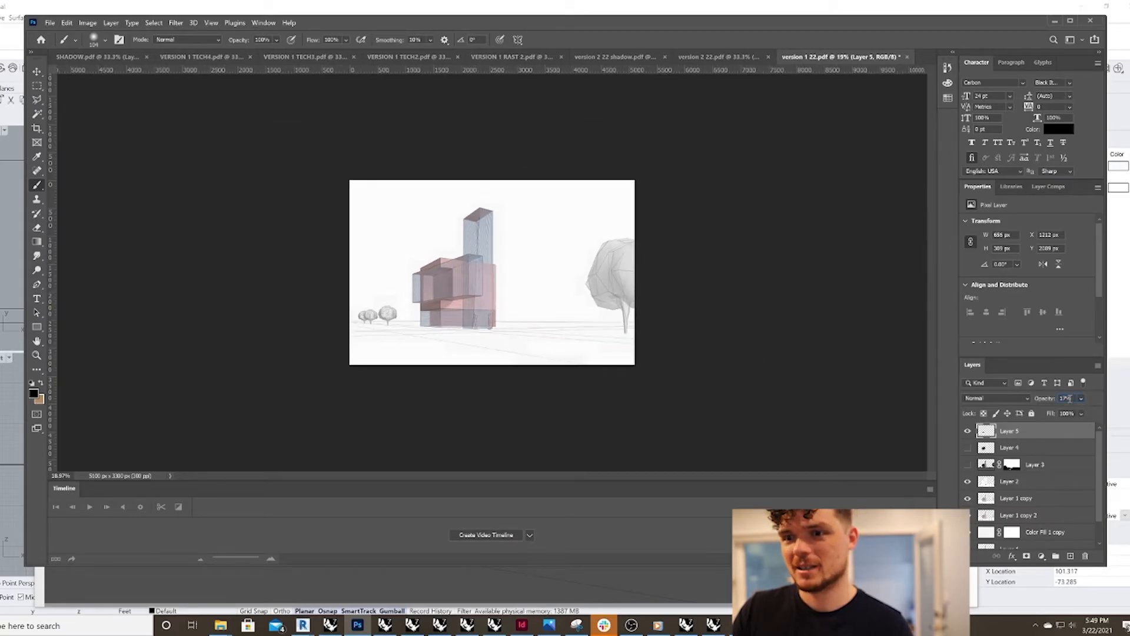
text(15)
text(10)
key(Return)
click(966, 432)
click(967, 433)
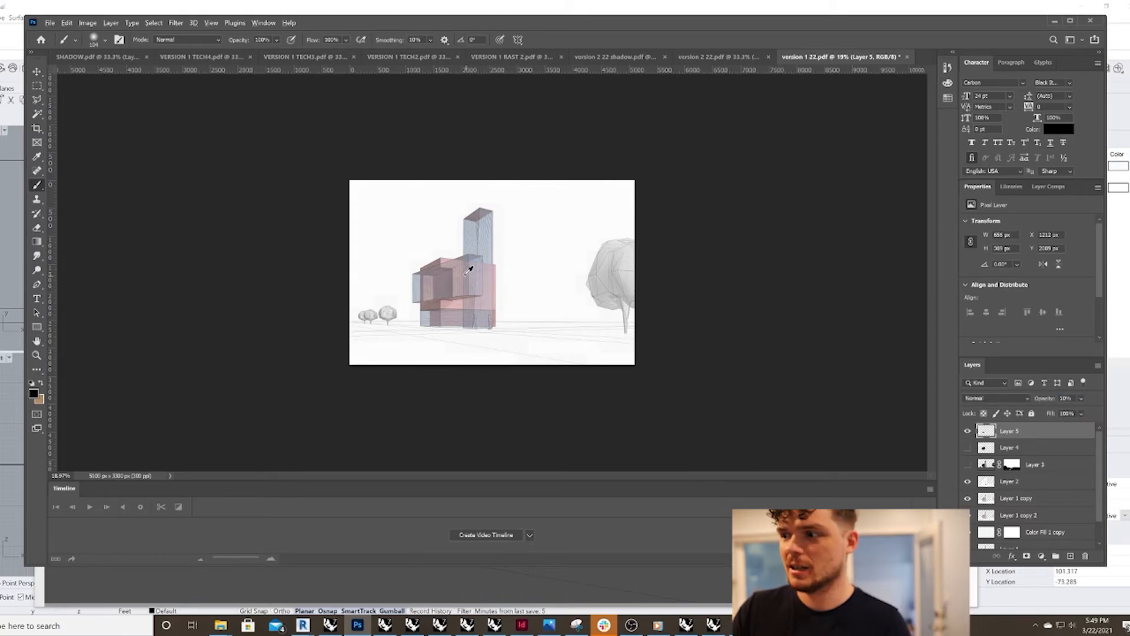
Step: Add a new layer above Layer 5 and set the brush's foreground colour to pure white
alt+scroll(469, 270, up, 3)
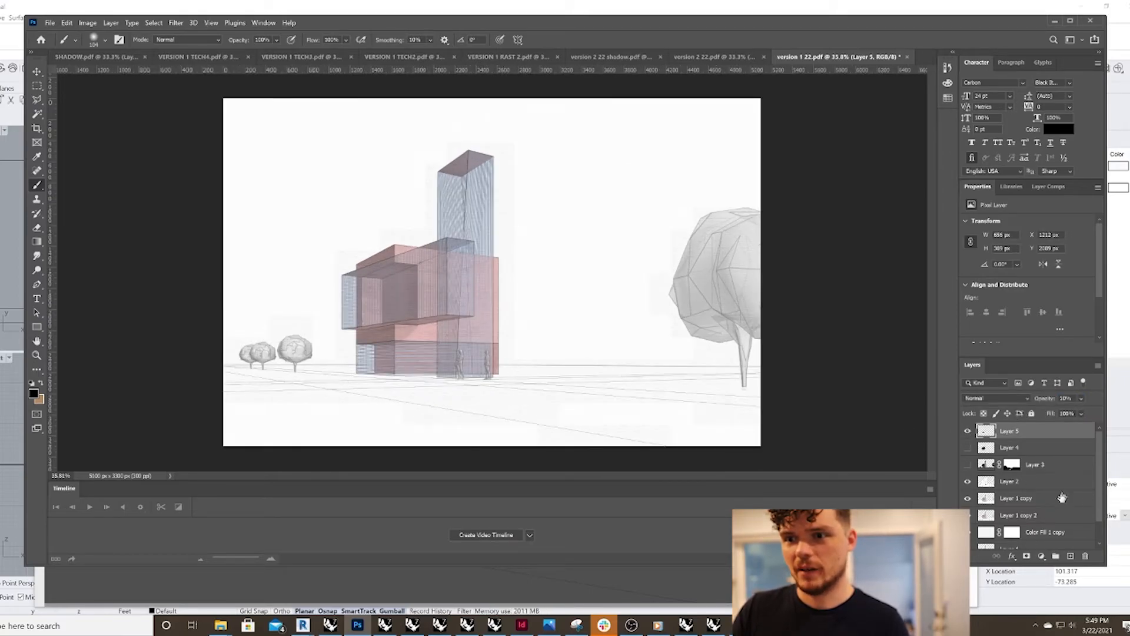
click(1070, 555)
alt+right_drag(437, 325, 465, 314)
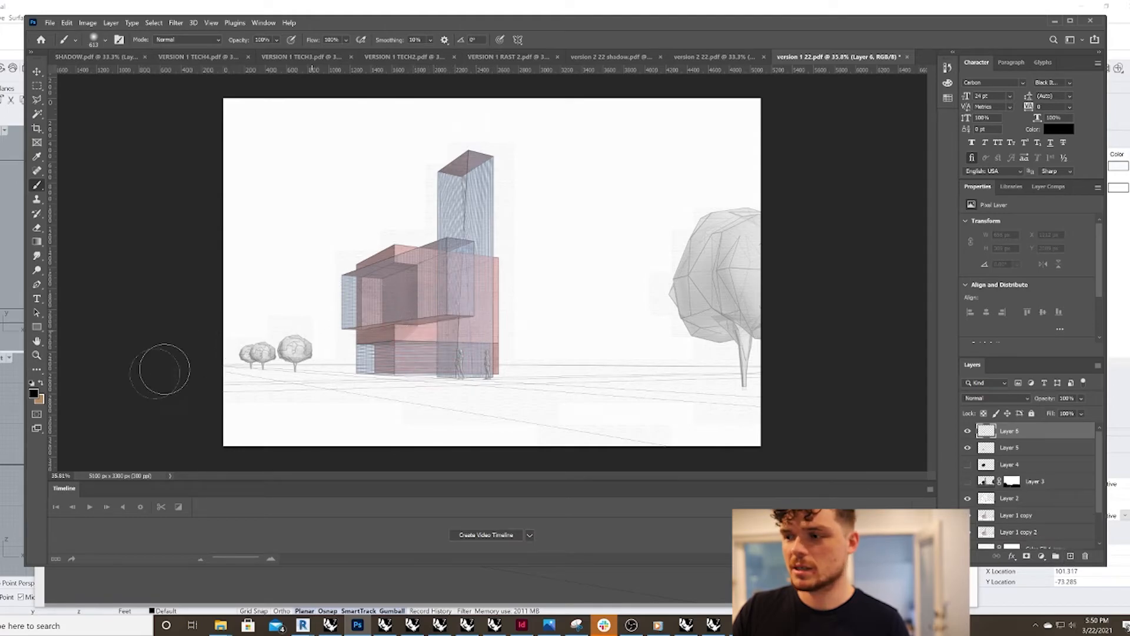
click(33, 394)
click(373, 147)
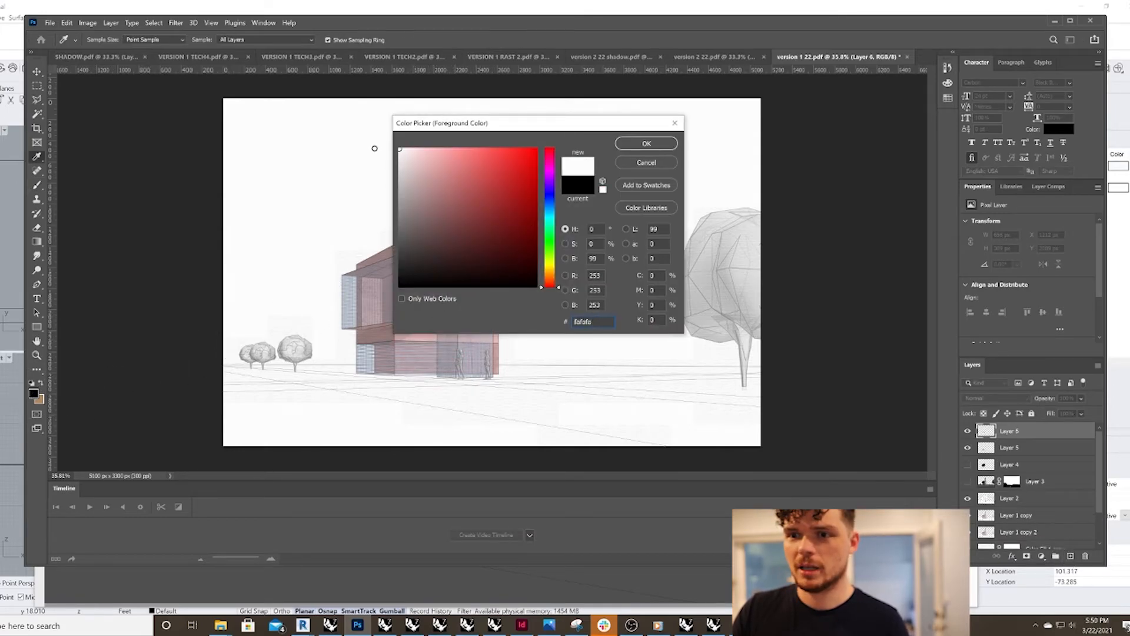
drag(559, 288, 560, 270)
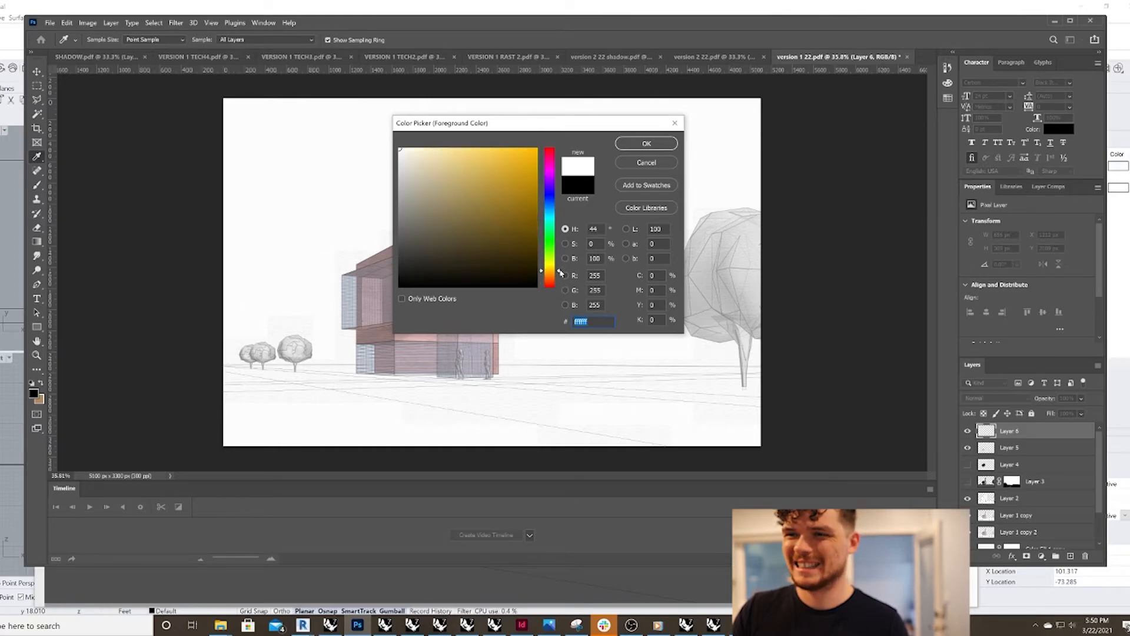
drag(438, 151, 382, 146)
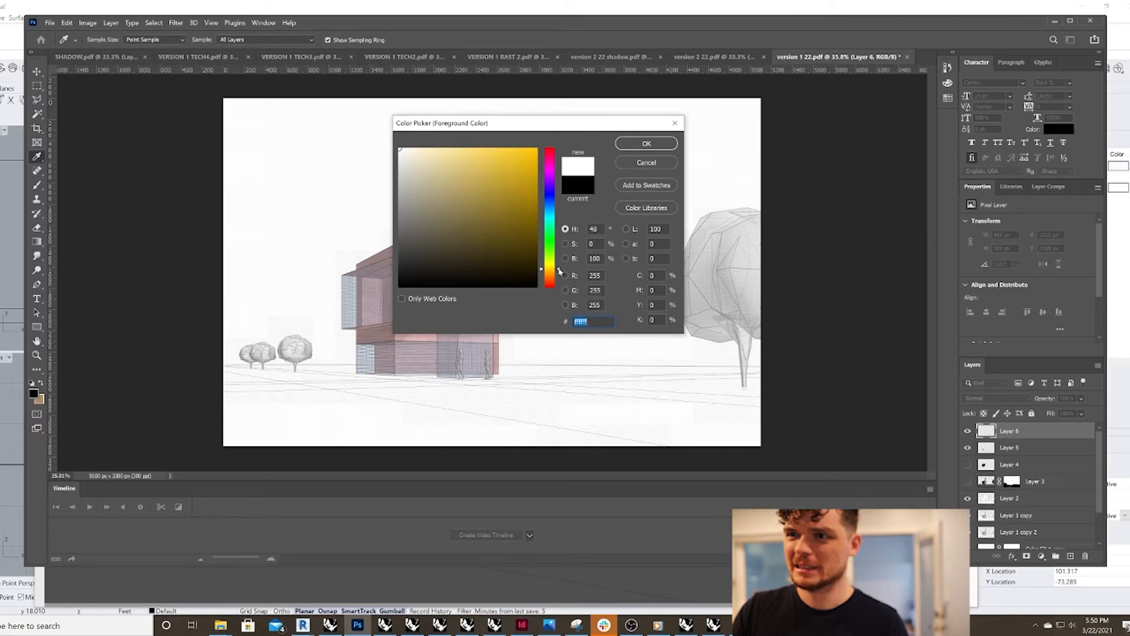
click(646, 144)
key(b)
Step: Dab a very large soft white glow on the projecting upper box and a smaller one near the tower's top
mouse_move(403, 356)
alt+right_down()
mouse_move(447, 332)
mouse_move(545, 311)
mouse_move(654, 309)
alt+right_up()
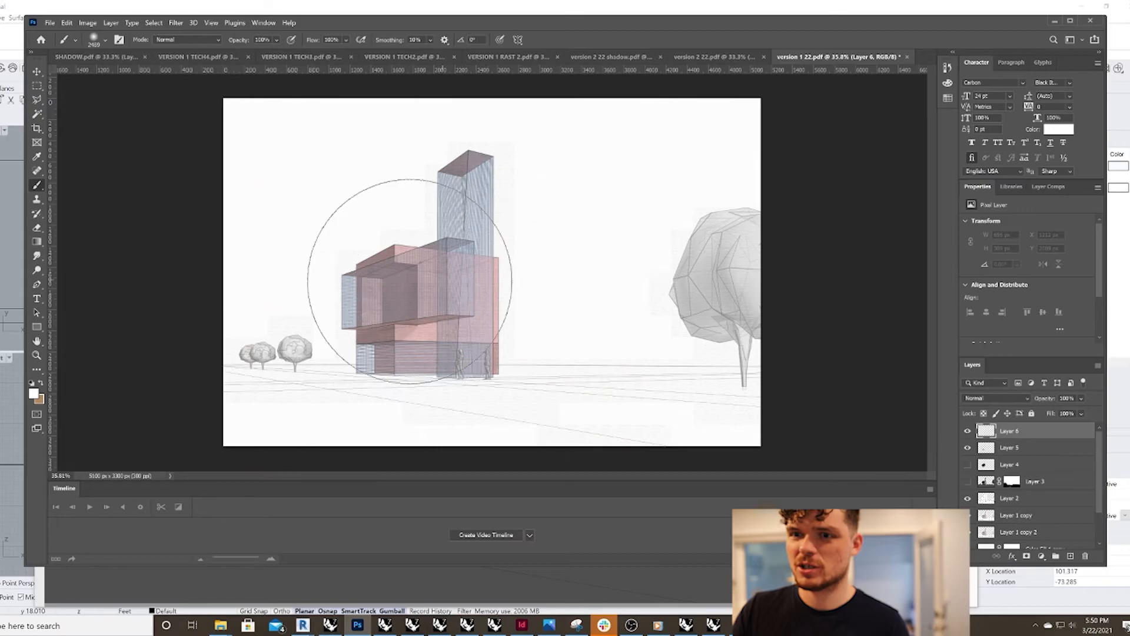
click(420, 282)
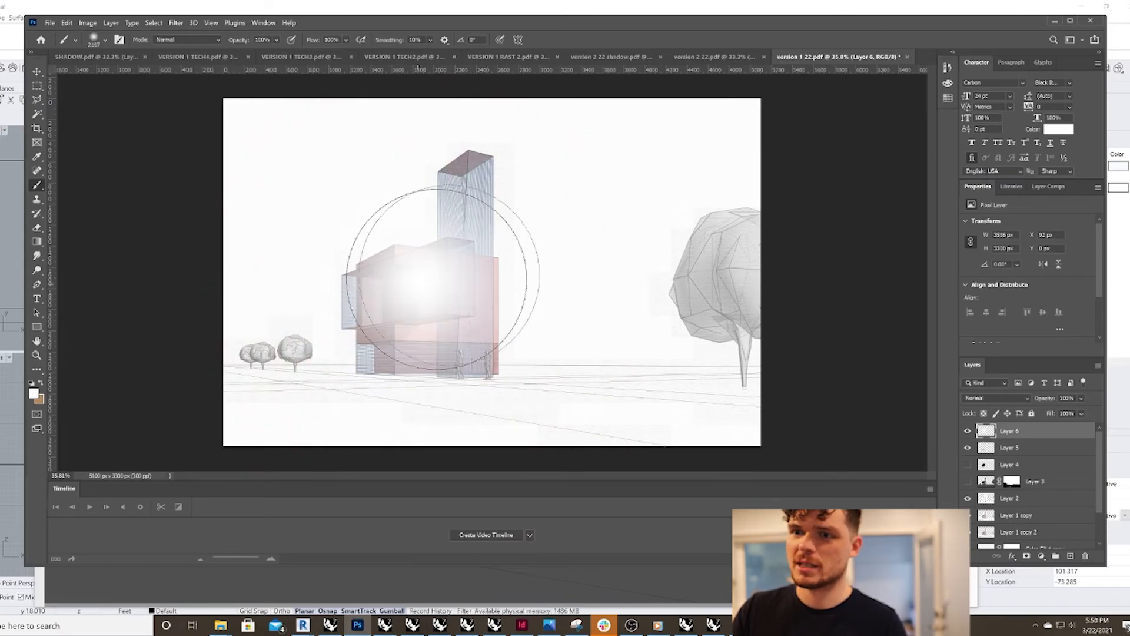
alt+right_drag(478, 185, 454, 178)
click(470, 177)
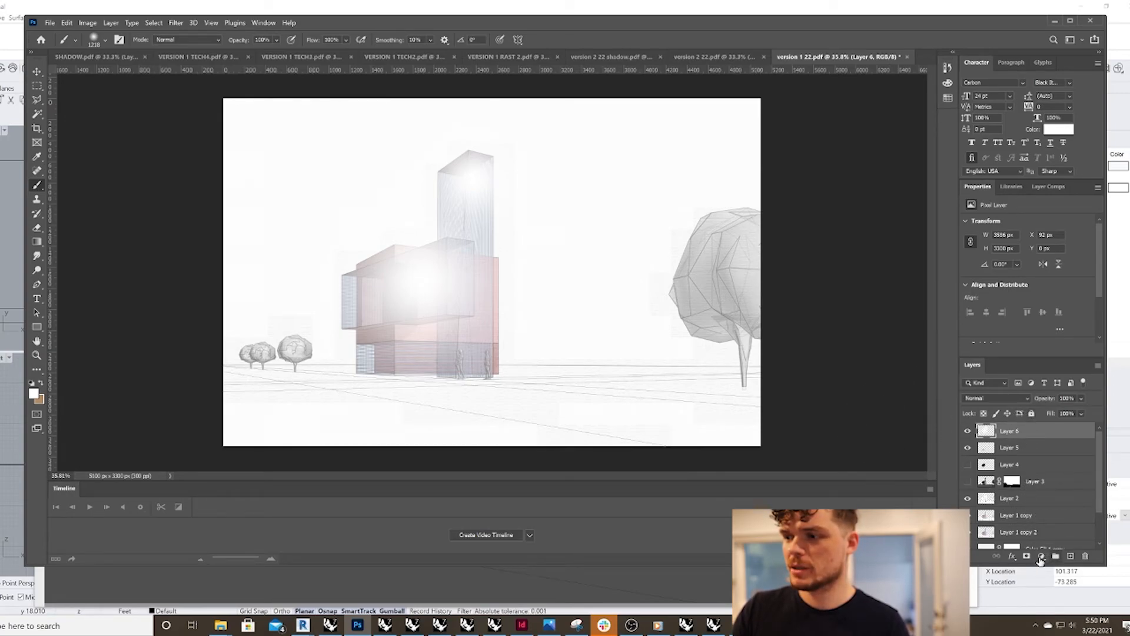
Step: Hide Layer 6, add another new layer, and paint a soft white streak along the projecting upper box with a smaller brush
click(968, 431)
alt+right_drag(493, 323, 465, 311)
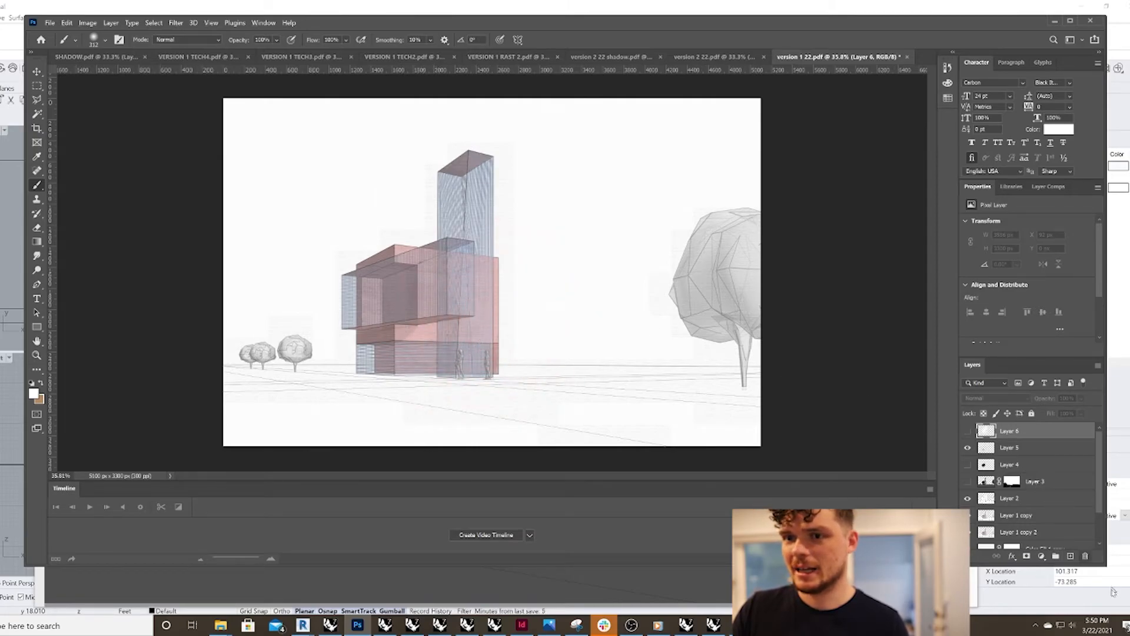
click(1067, 555)
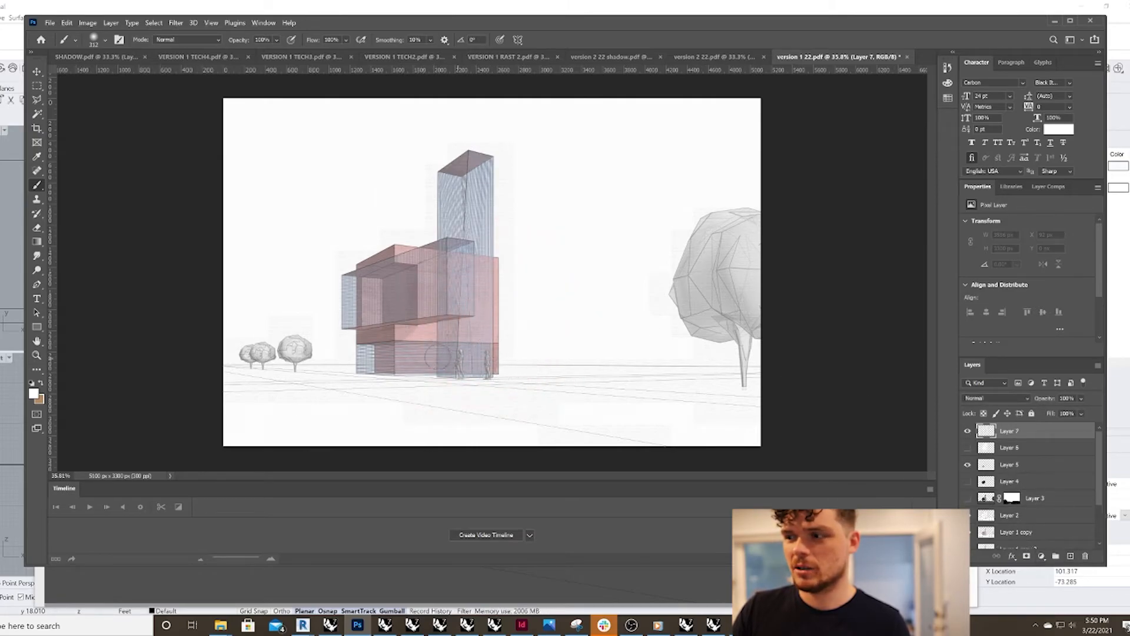
mouse_move(406, 291)
alt+right_down()
mouse_move(414, 275)
mouse_move(447, 269)
alt+right_up()
right_click(355, 304)
alt+right_drag(328, 305, 311, 305)
click(360, 299)
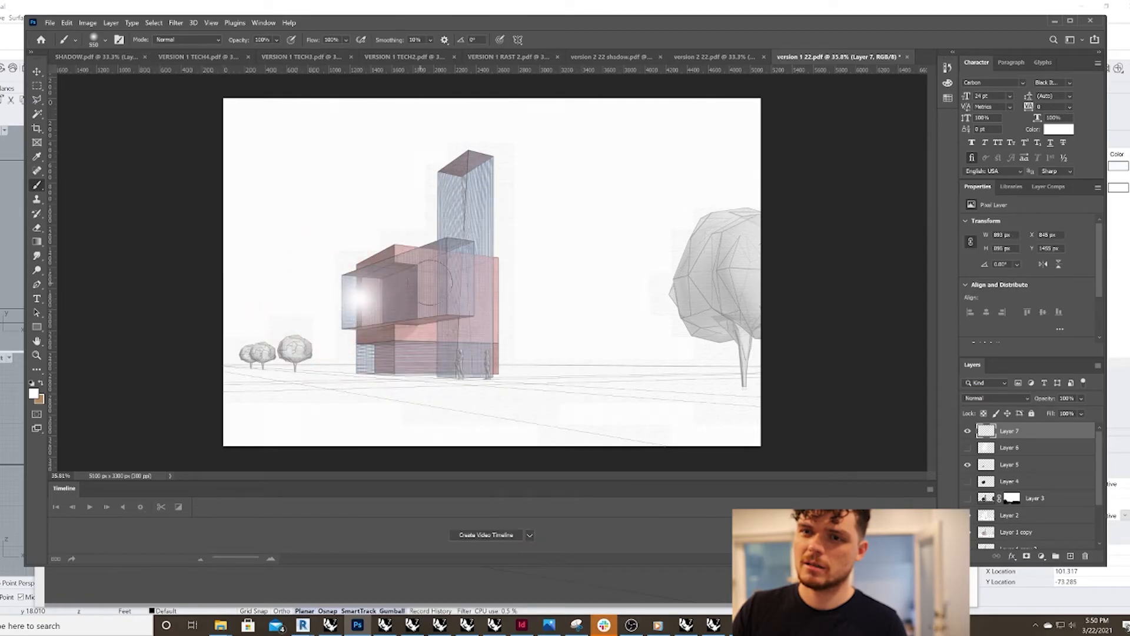
shift+click(430, 281)
Step: Paint a narrow vertical white highlight on the glazed bay where the projecting box meets the tower, using a smaller brush
mouse_move(432, 281)
alt+right_down()
mouse_move(421, 280)
mouse_move(454, 255)
alt+right_up()
click(460, 282)
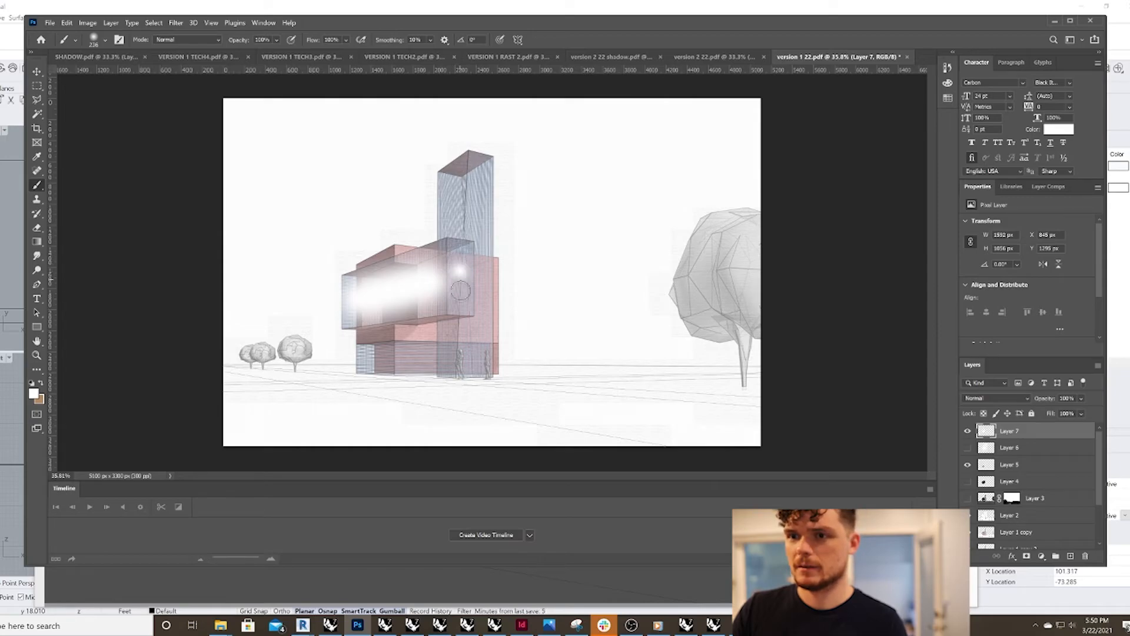
click(458, 286)
drag(460, 304, 460, 288)
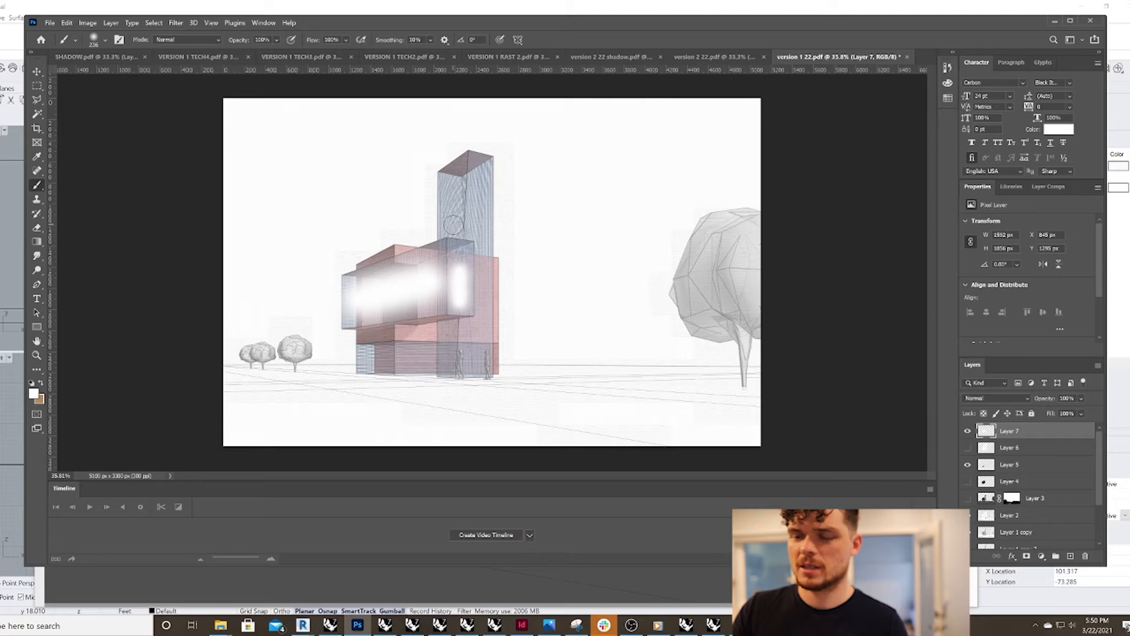
Step: Paint a thin vertical white highlight down the tower and a horizontal one across the ground floor
alt+right_drag(458, 194, 458, 177)
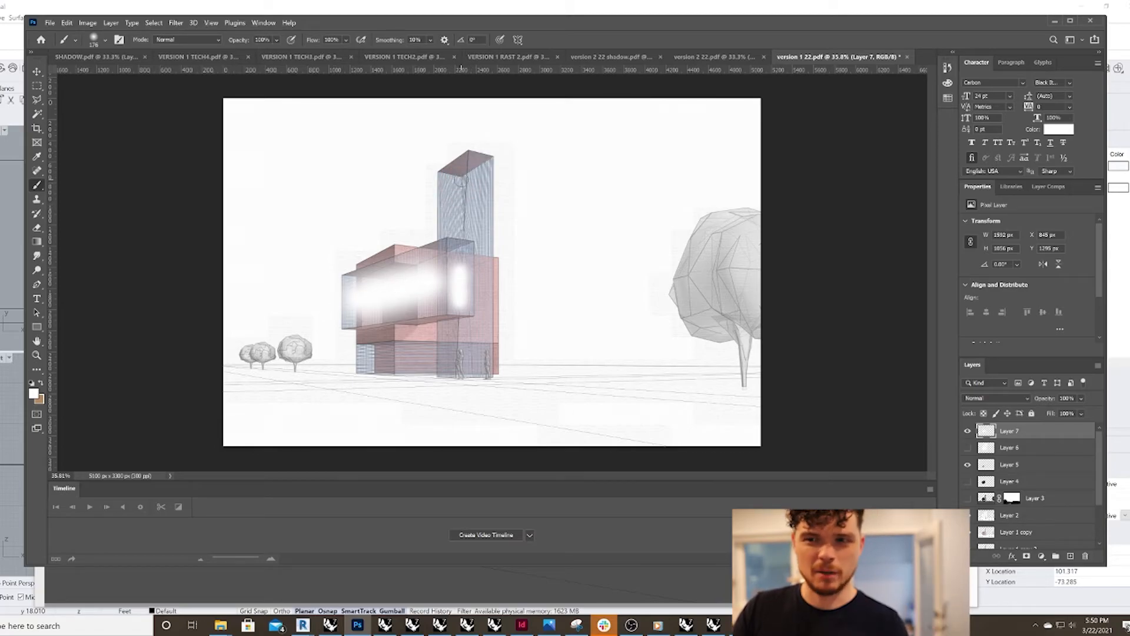
click(461, 180)
shift+click(464, 231)
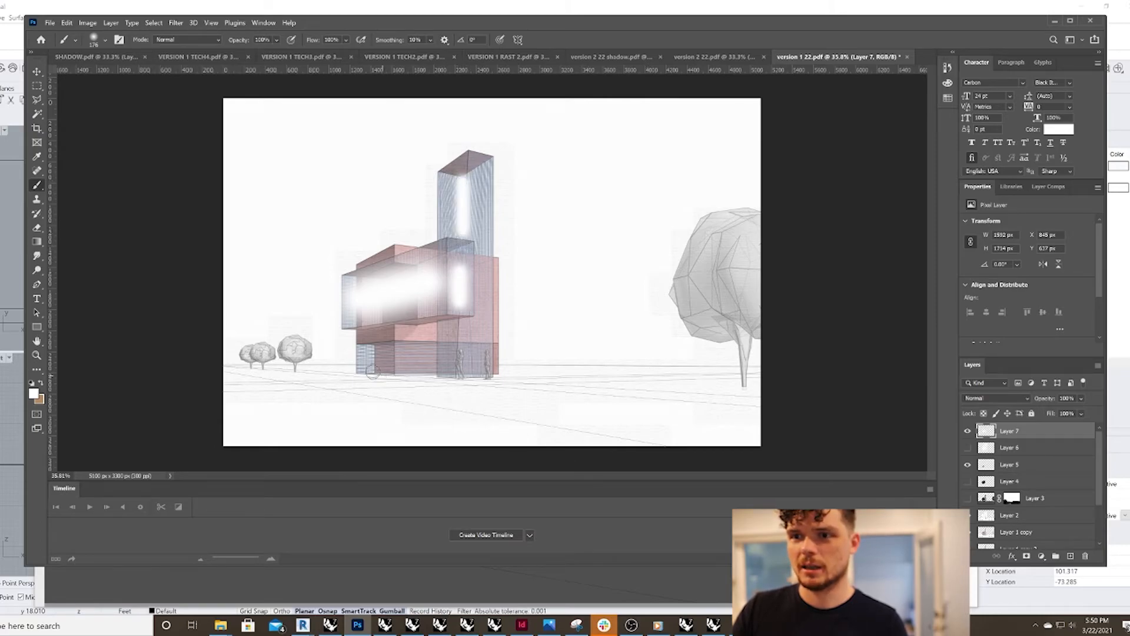
click(366, 355)
drag(366, 355, 394, 353)
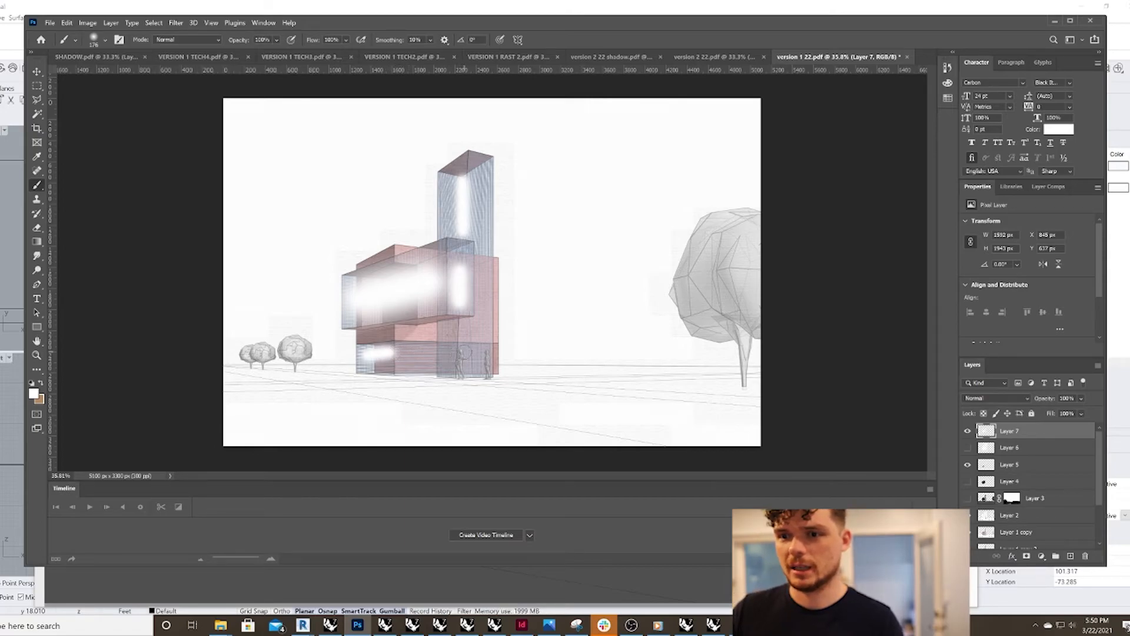
drag(389, 354, 430, 352)
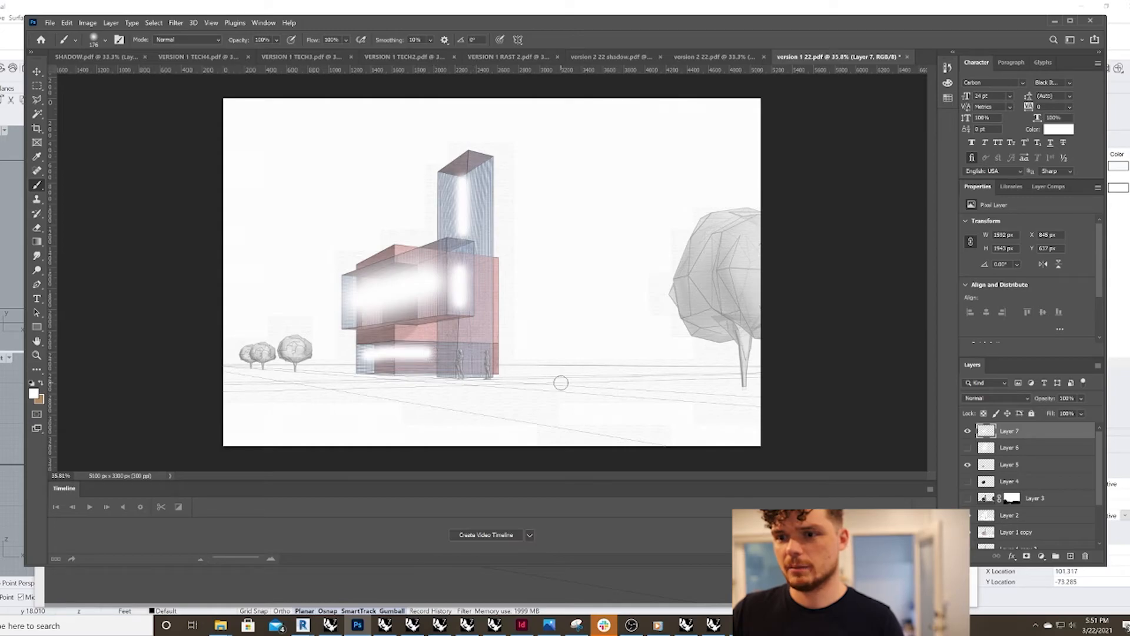
Step: Reduce the opacity of the white highlights on Layer 7 to about 22%
click(1080, 400)
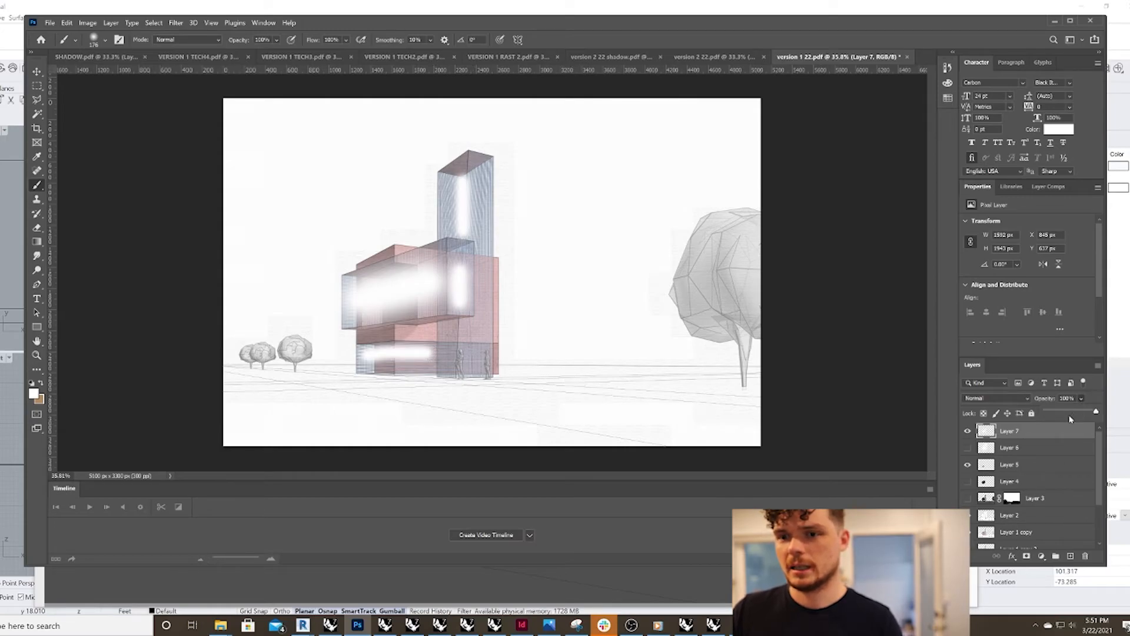
drag(1054, 412, 1058, 413)
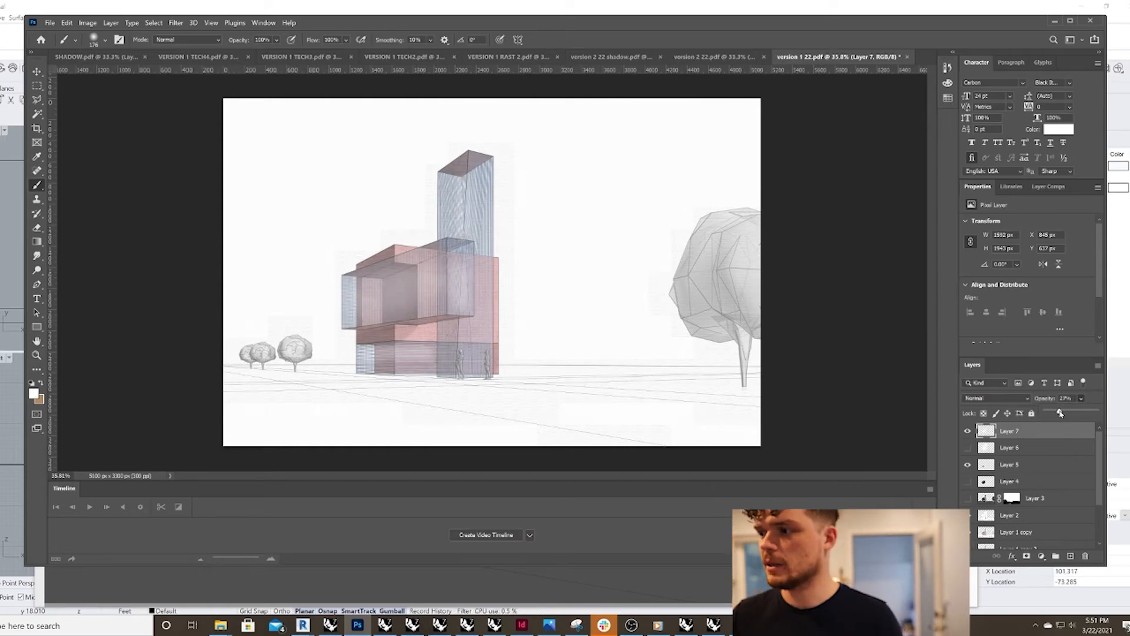
drag(1059, 412, 1056, 413)
Step: Show Layer 6, reduce its opacity to about 13%, and toggle both white glow layers to compare their effect
click(1044, 449)
click(967, 447)
click(1081, 398)
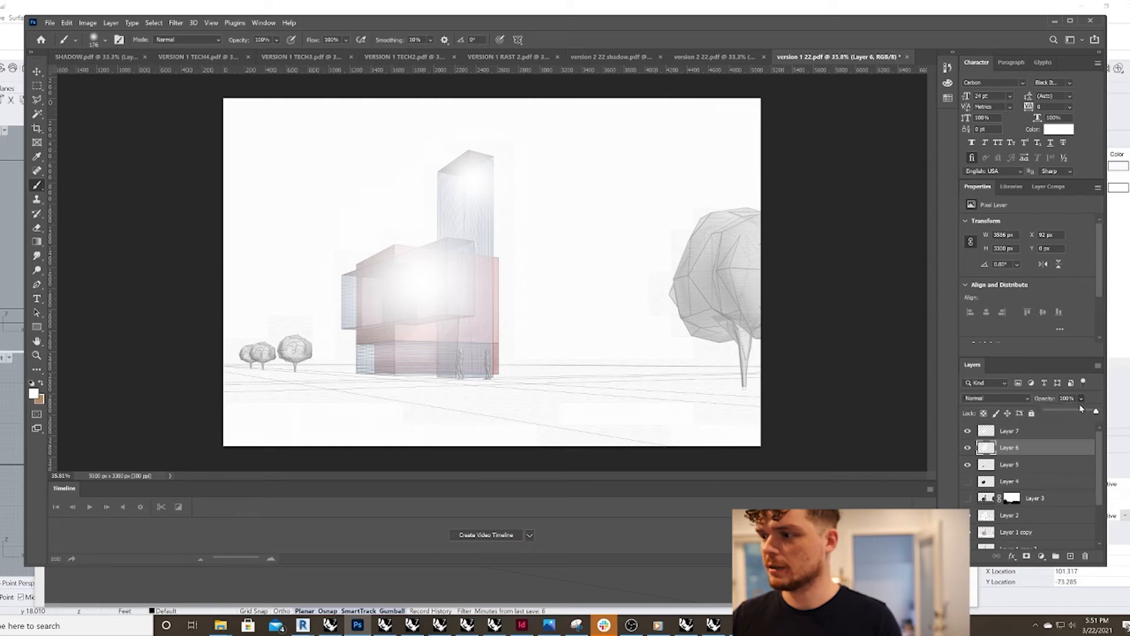
drag(1067, 415, 1053, 412)
click(967, 448)
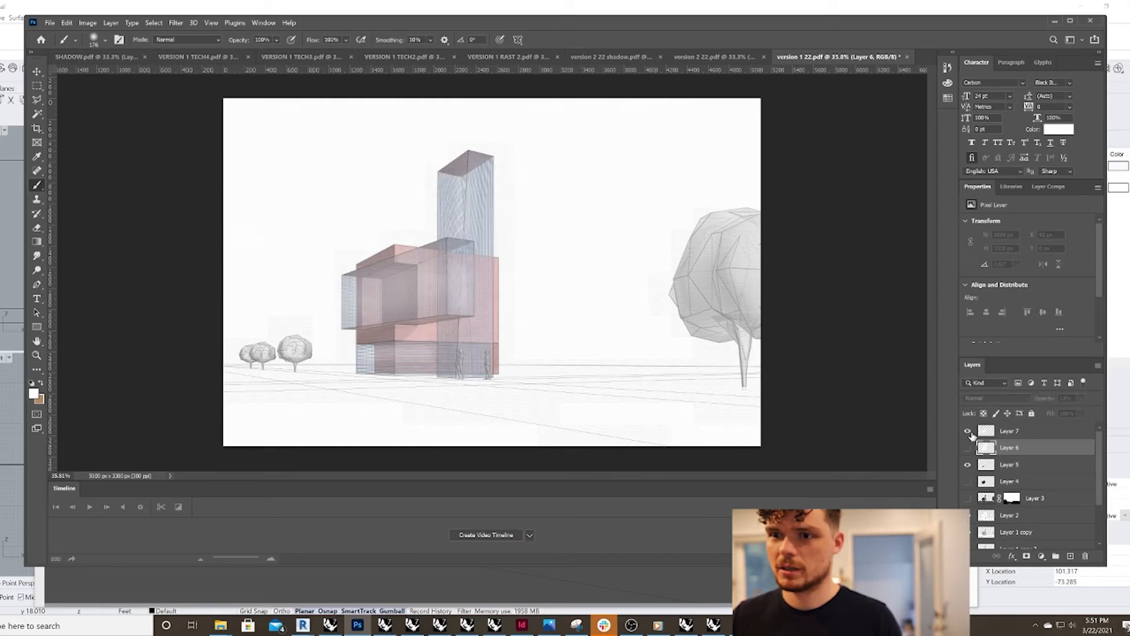
click(967, 431)
drag(967, 430, 967, 447)
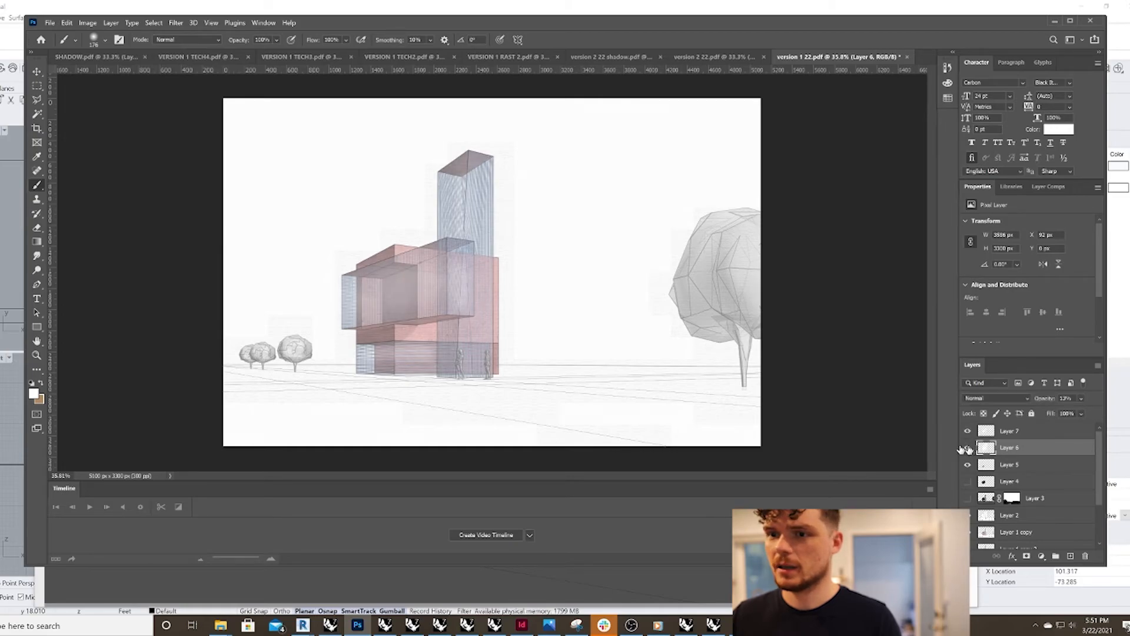
Step: Add a new layer above Layer 7 and set the foreground colour to a fully saturated yellow with hue 48
alt+scroll(432, 361, down, 2)
alt+scroll(467, 285, up, 3)
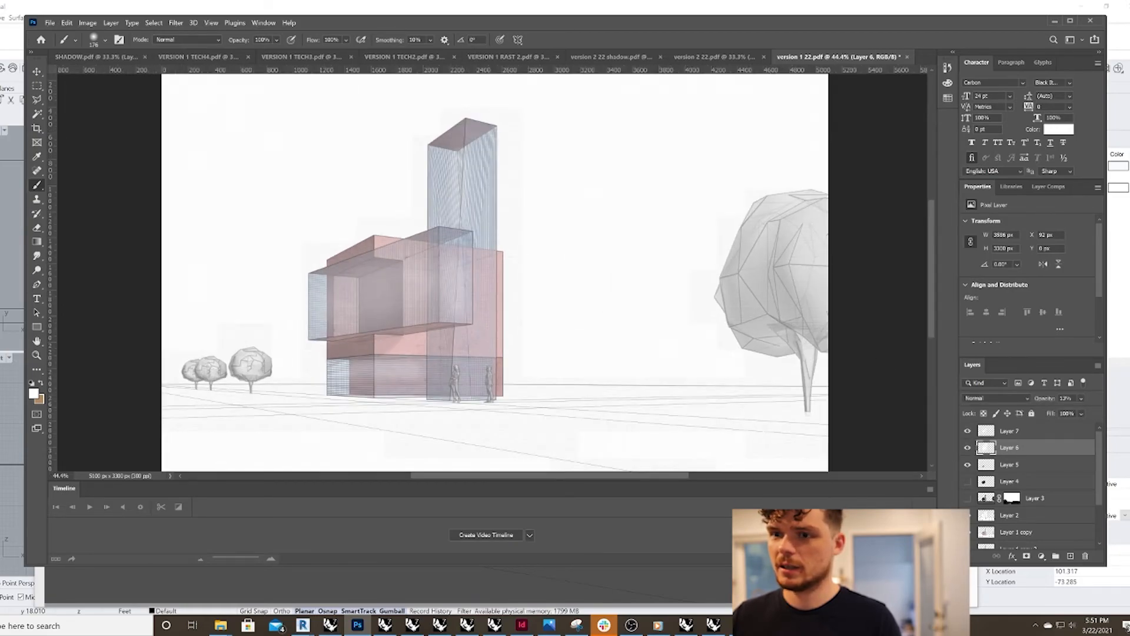
click(1017, 433)
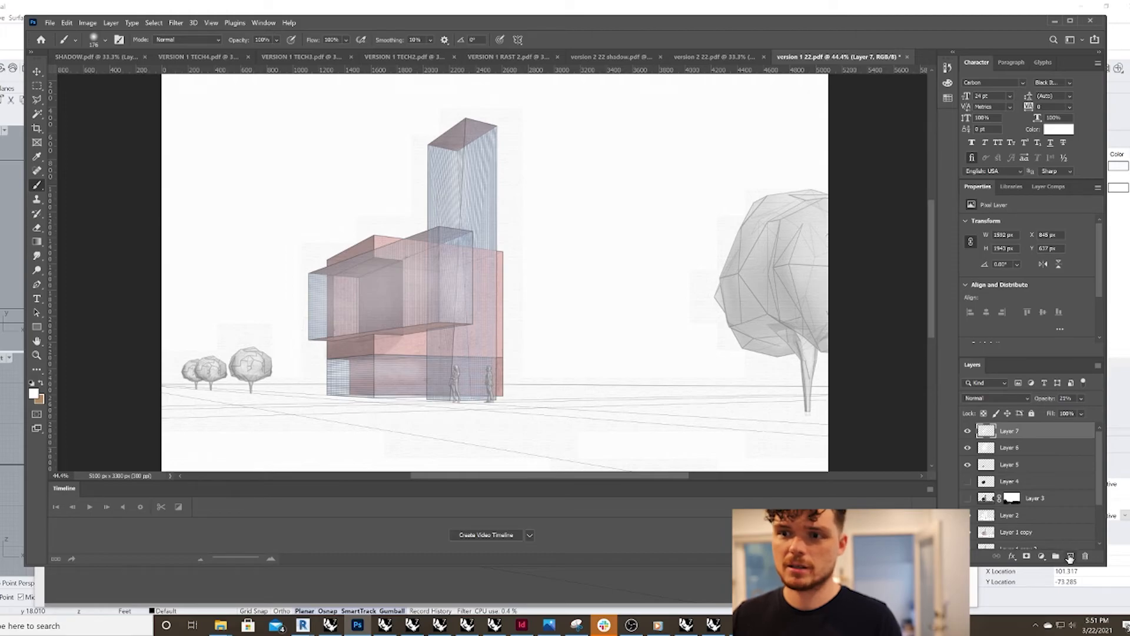
click(1069, 557)
click(105, 40)
click(105, 40)
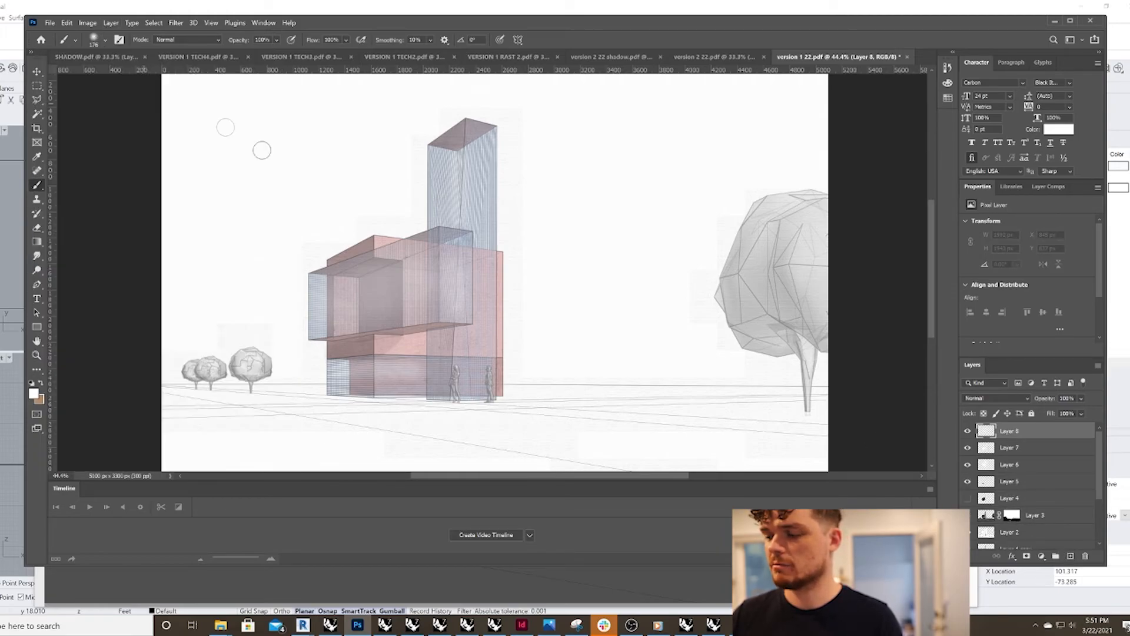
click(33, 394)
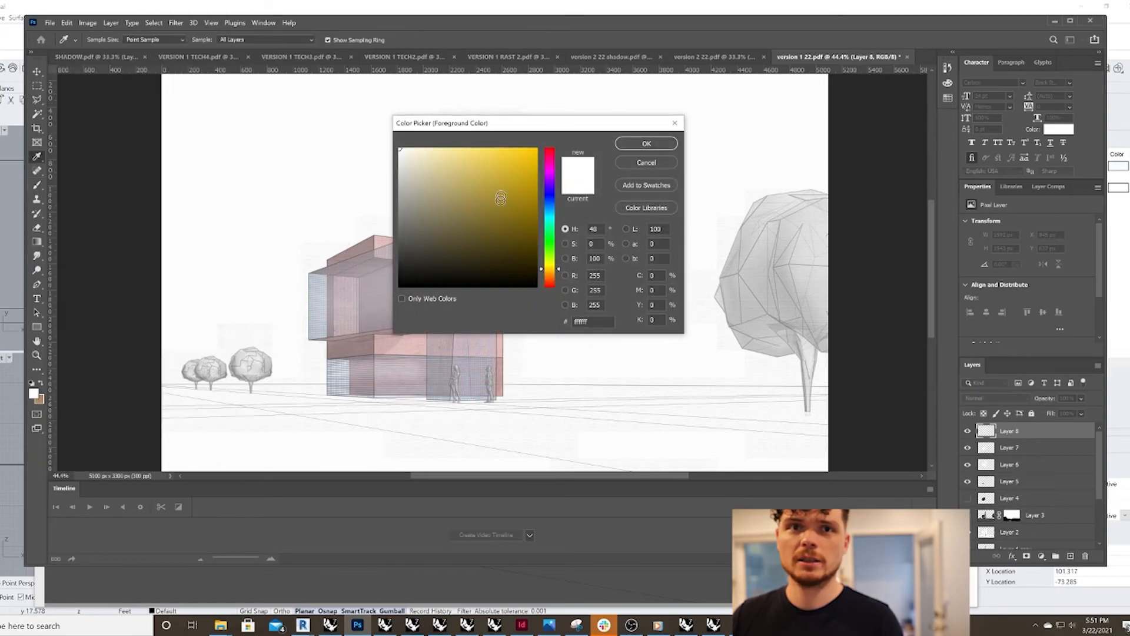
click(536, 149)
click(647, 144)
Step: Paint soft yellow light over the ground floor, the projecting upper box and the tower with a slightly larger brush
mouse_move(396, 325)
alt+right_down()
mouse_move(412, 330)
mouse_move(387, 394)
mouse_move(374, 372)
alt+right_up()
drag(416, 370, 334, 374)
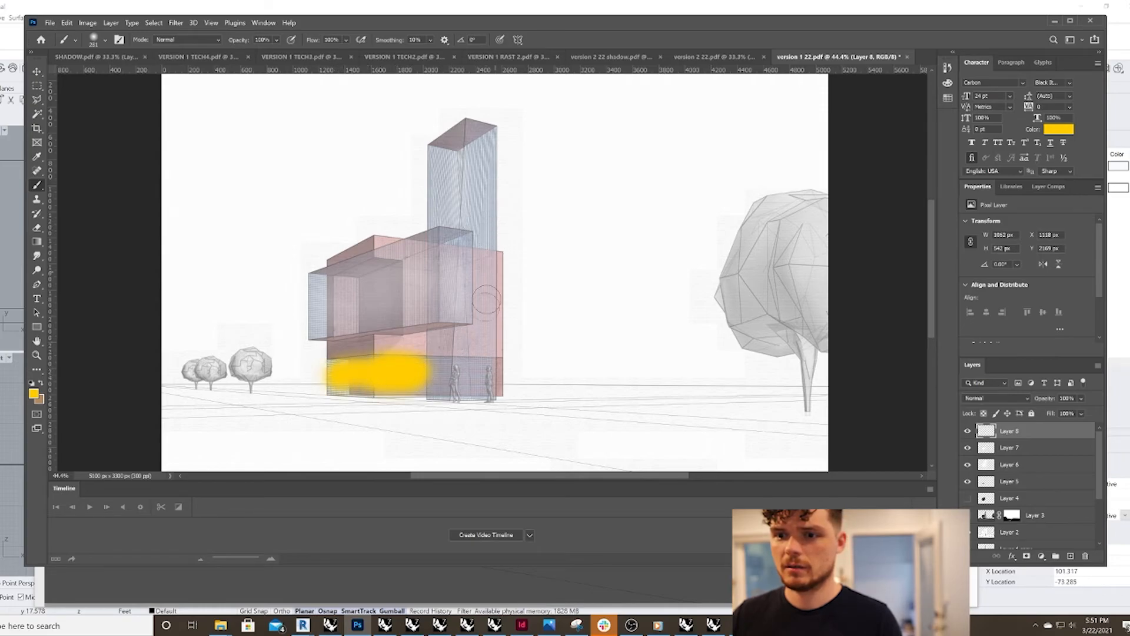
mouse_move(318, 288)
mouse_down()
mouse_move(401, 285)
mouse_move(336, 309)
mouse_move(459, 244)
mouse_move(447, 141)
mouse_move(483, 144)
mouse_move(478, 230)
mouse_move(461, 211)
mouse_up()
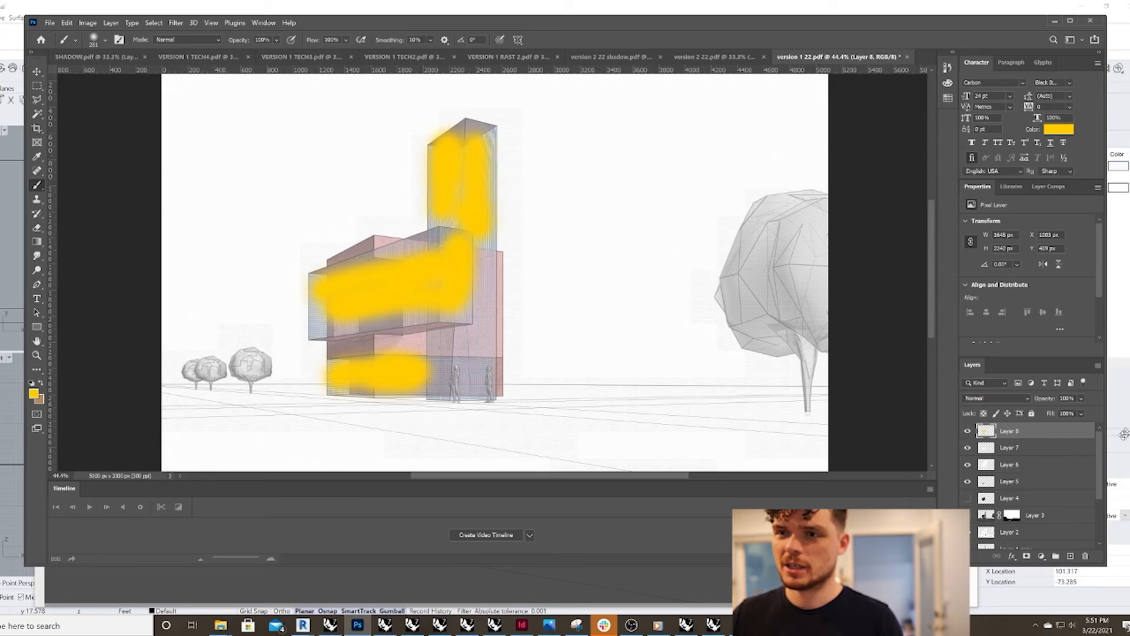
Step: Try the yellow Layer 8 at a very low opacity, return it to 100% and hide the layer
drag(1081, 400, 1052, 414)
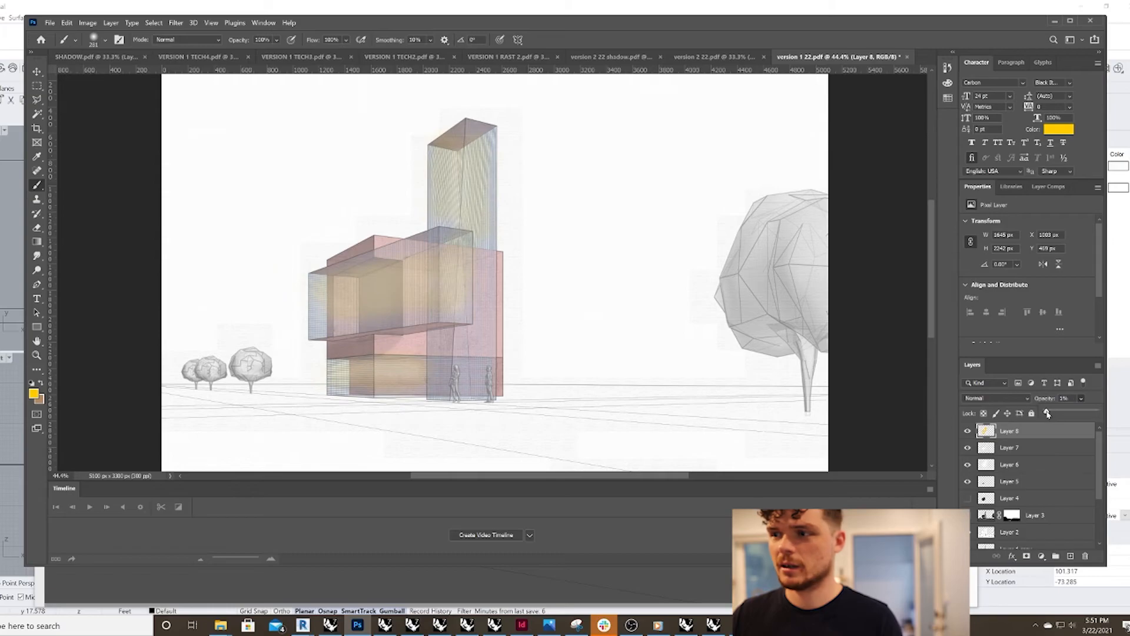
drag(1051, 413, 1095, 412)
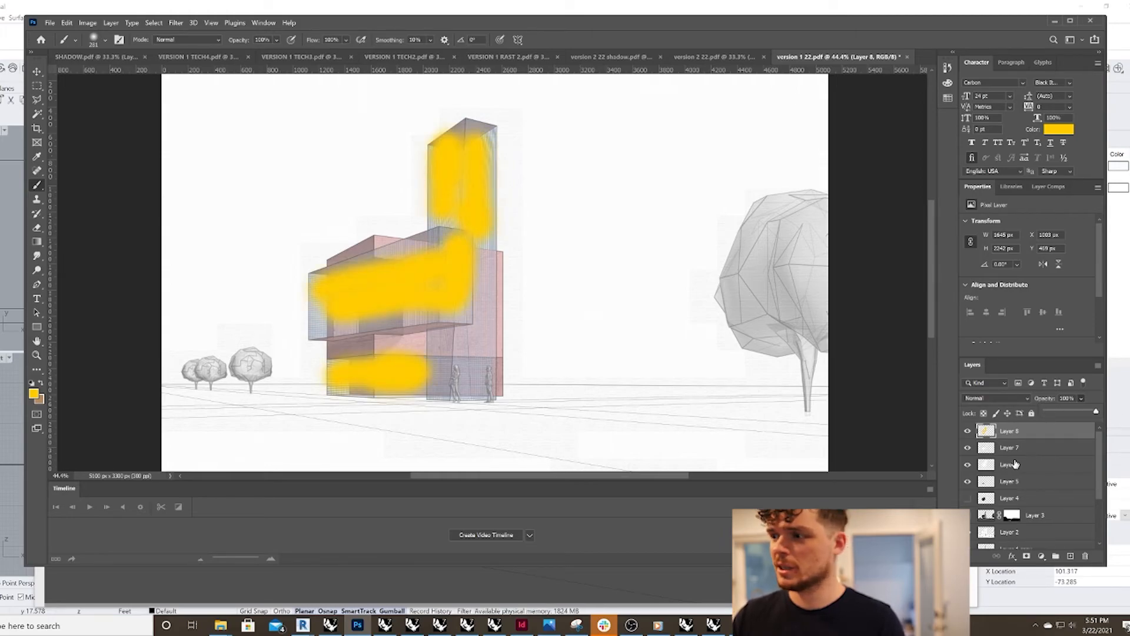
click(967, 430)
alt+scroll(412, 349, down, 2)
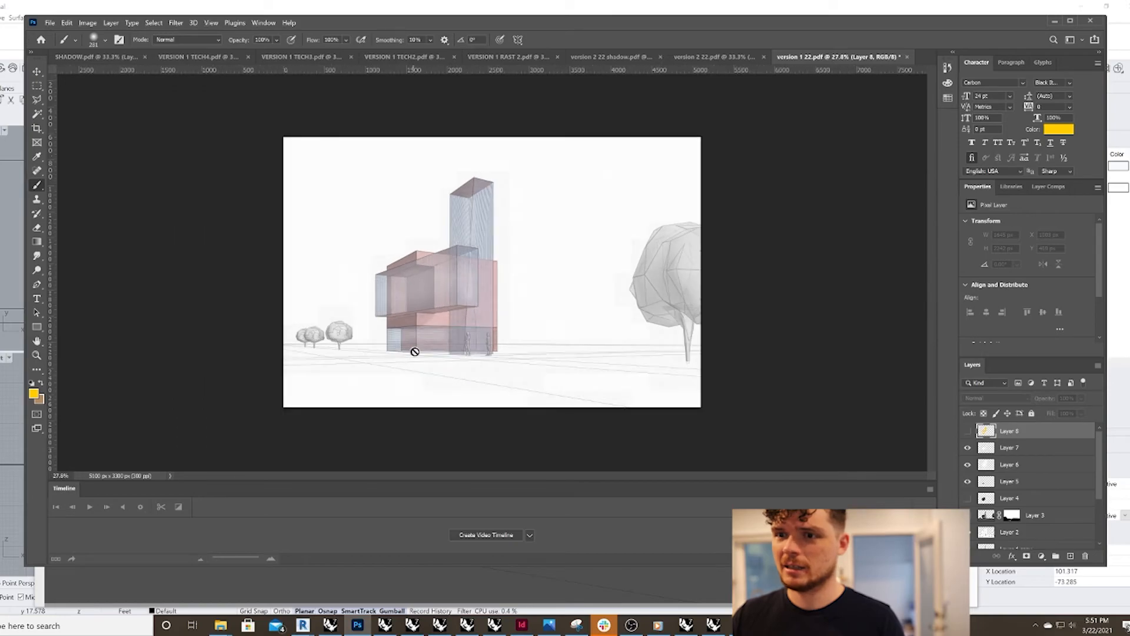
Step: Toggle the white glow layers to compare their effect, and reduce Layer 7's opacity to about 9%
click(967, 448)
click(970, 463)
click(967, 447)
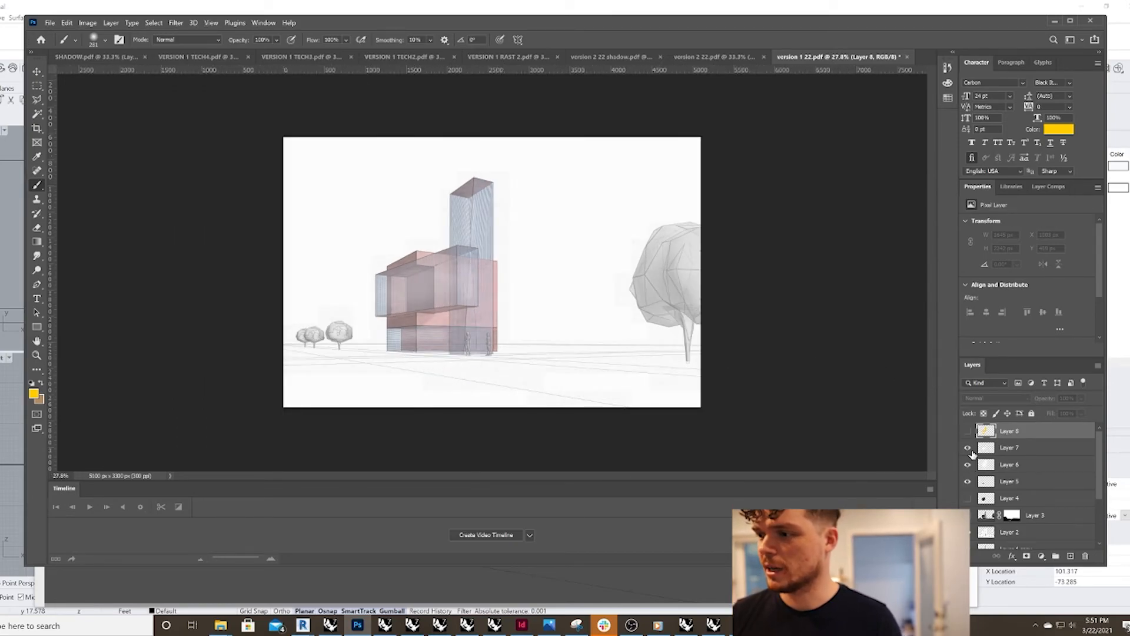
click(978, 452)
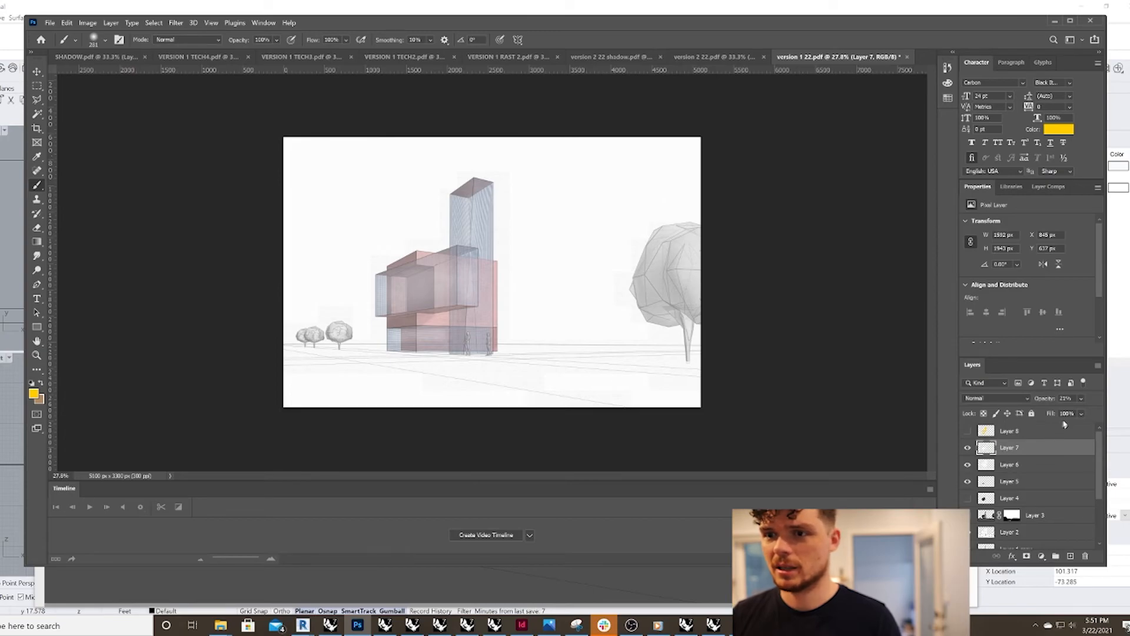
click(1080, 399)
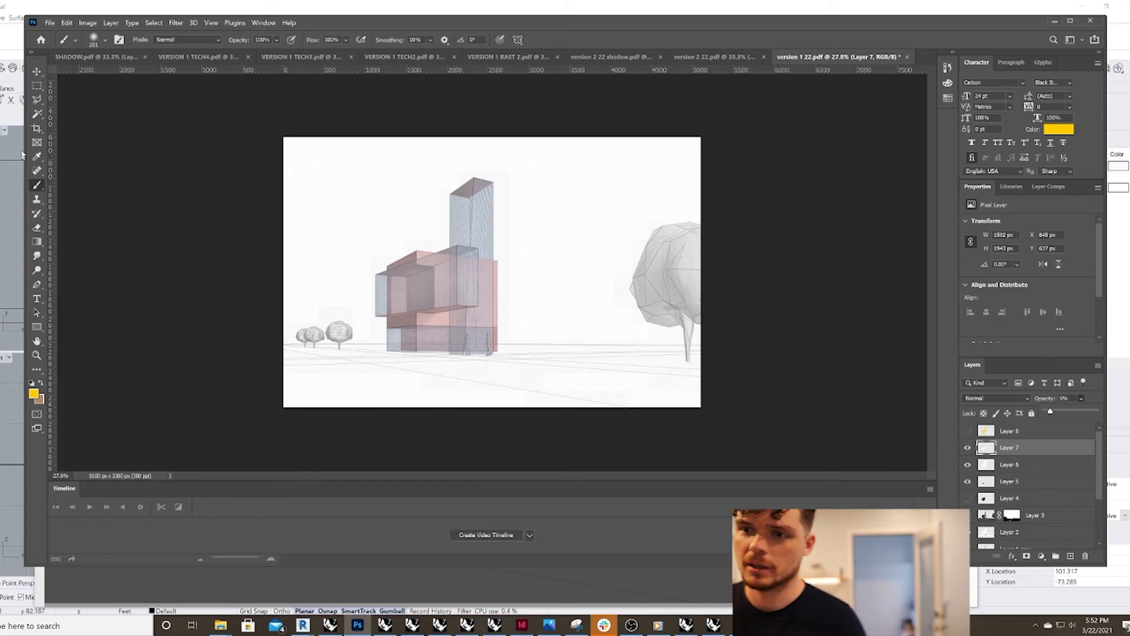
Step: Outline the long front face of the projecting upper box with a polygonal selection, and clear that selection
click(37, 100)
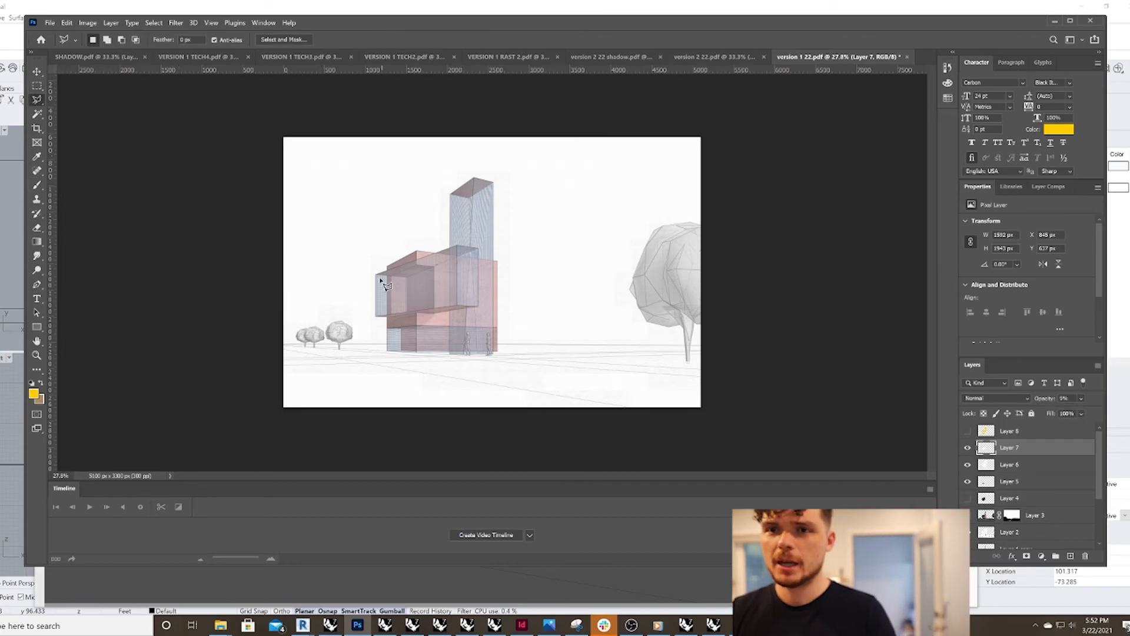
click(457, 246)
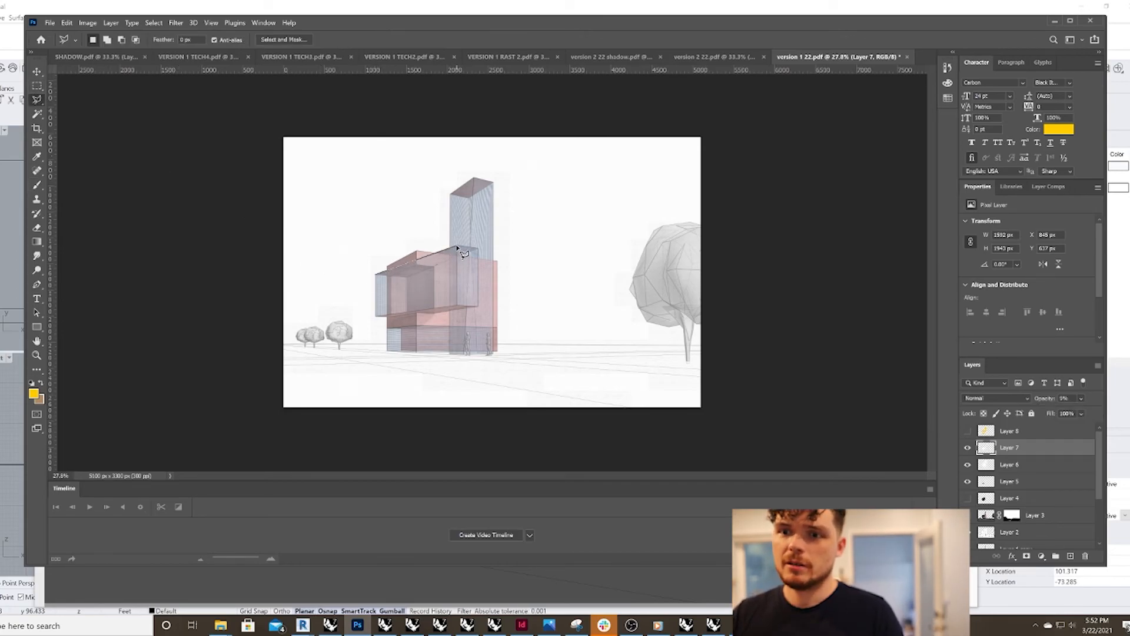
click(476, 307)
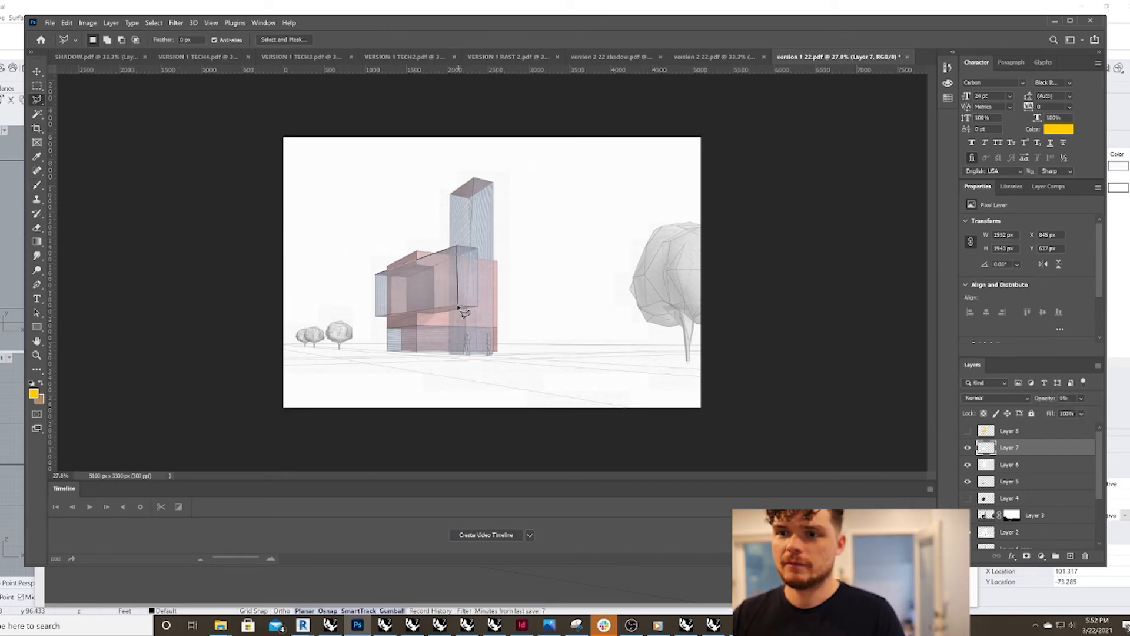
click(376, 317)
click(377, 276)
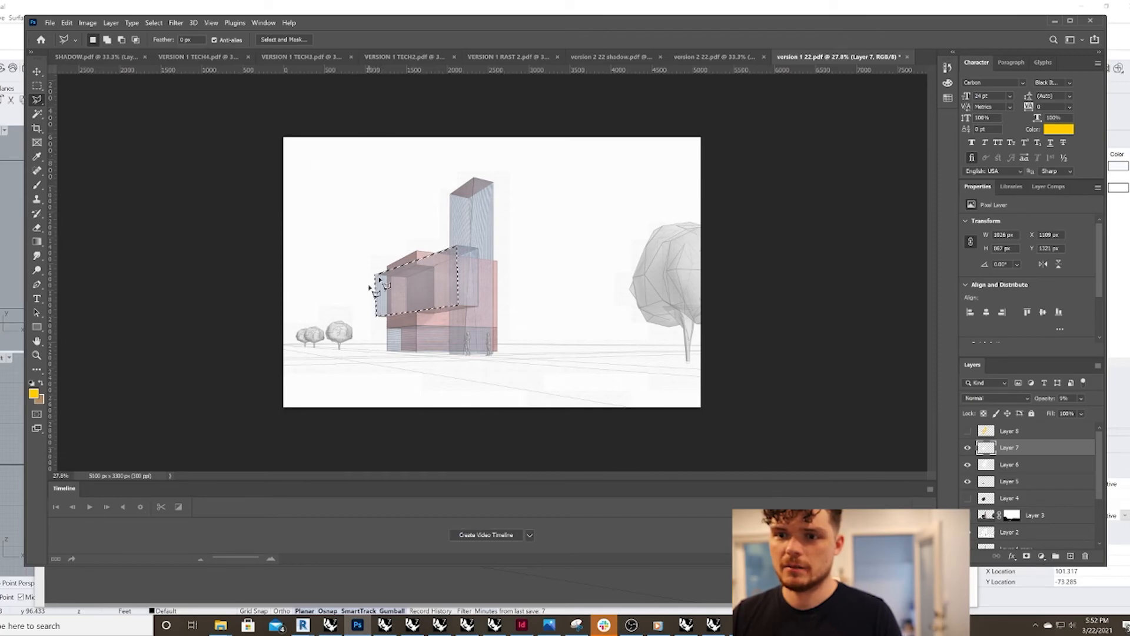
right_click(425, 286)
click(442, 294)
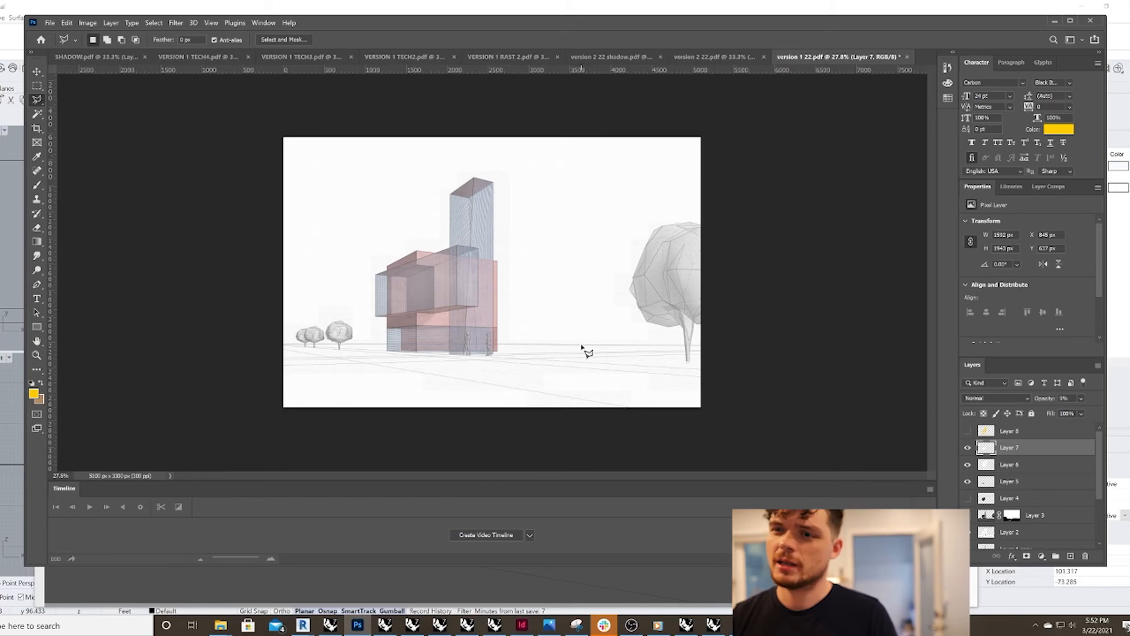
Step: Try saving the document to the Desktop as the layered Photoshop file version 1 22.psd
click(51, 22)
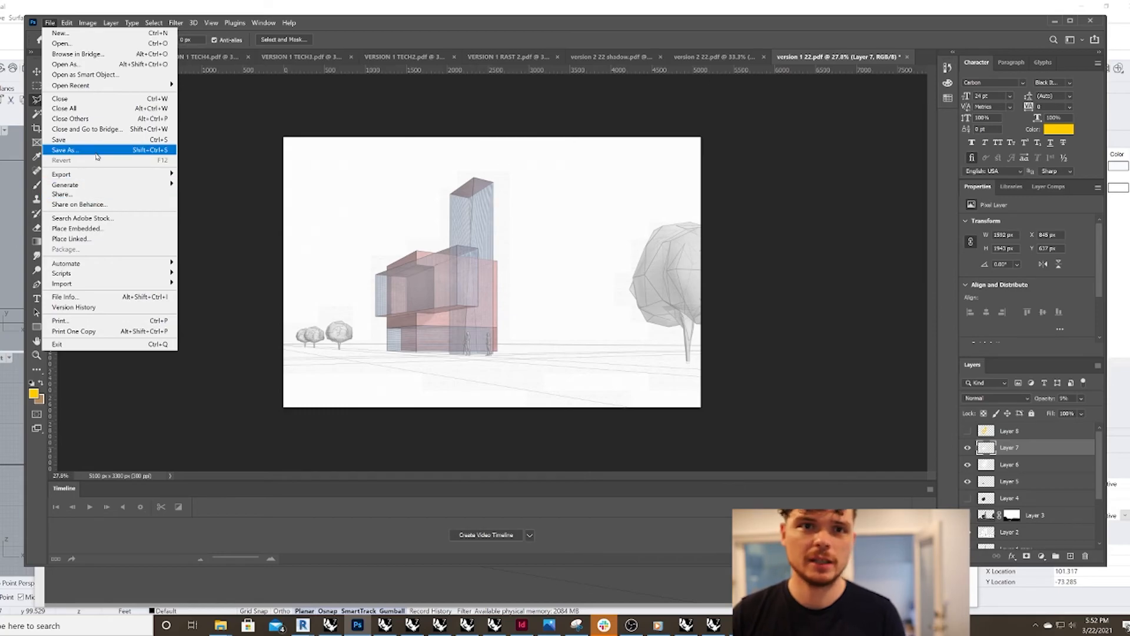
click(65, 150)
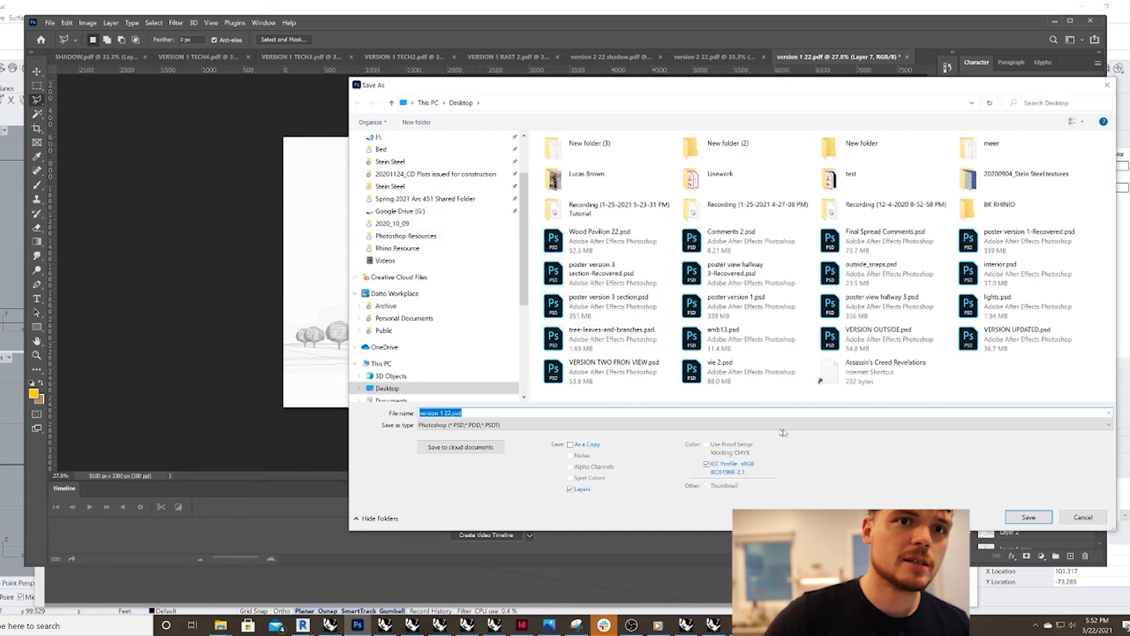
click(1028, 517)
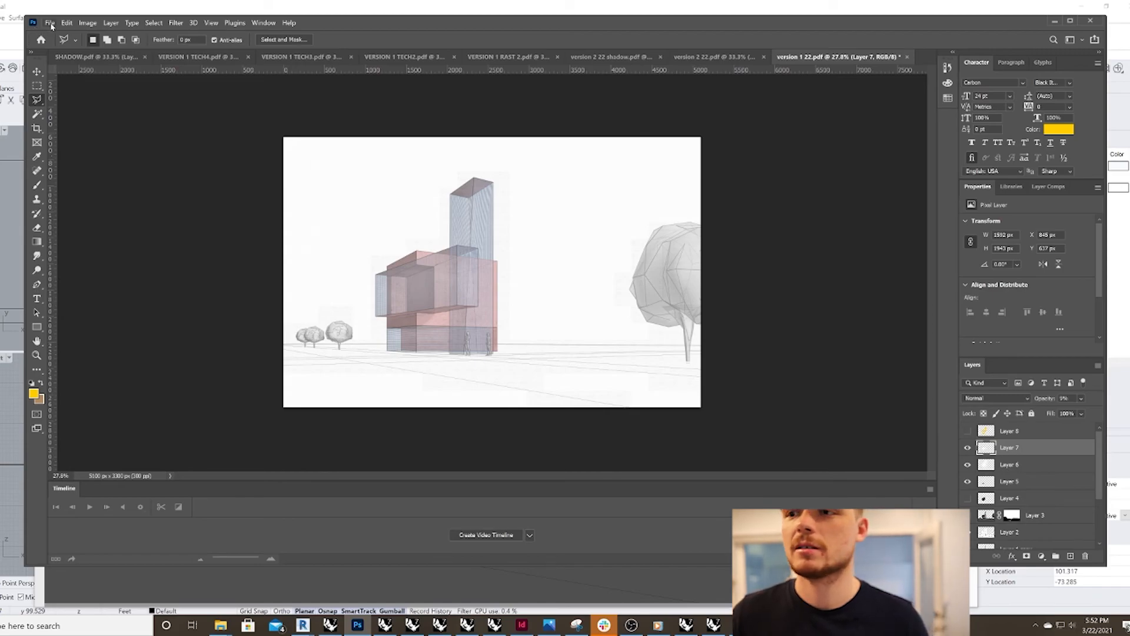
Step: Prepare a Save for Web export with the JPEG High preset, check its preview, and start saving it as version-1-22.jpg
click(51, 23)
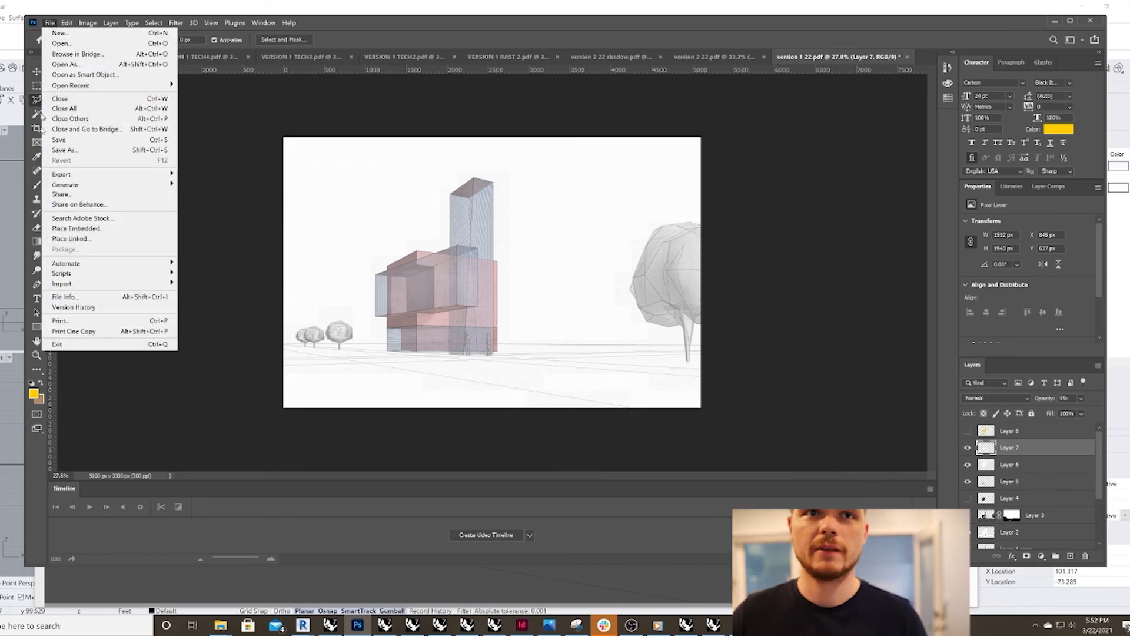
mouse_move(62, 176)
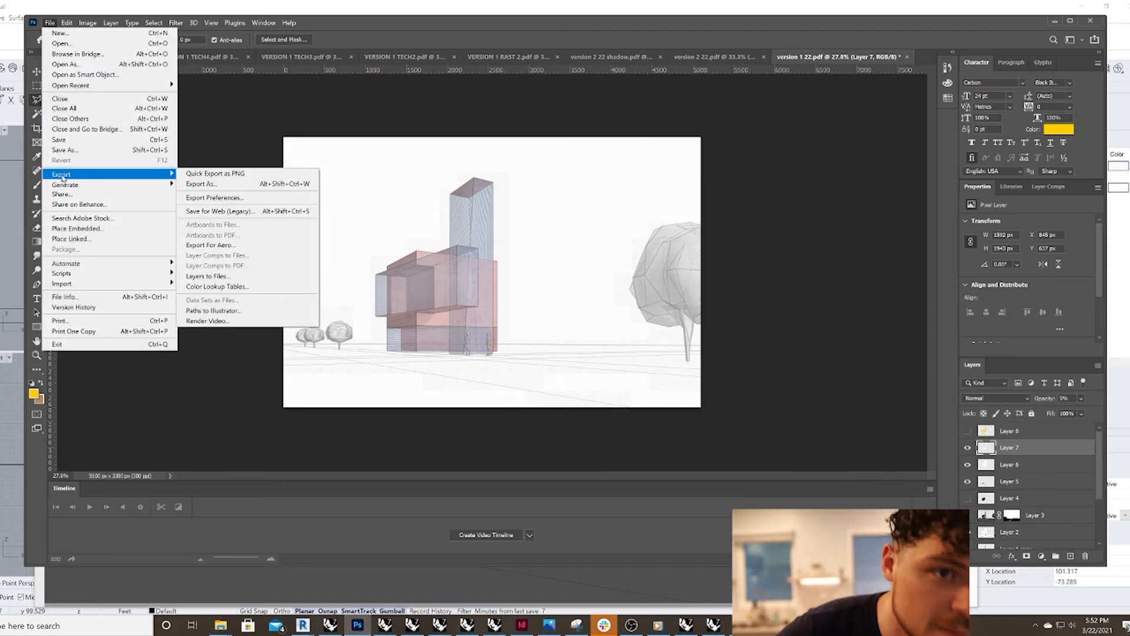
click(203, 210)
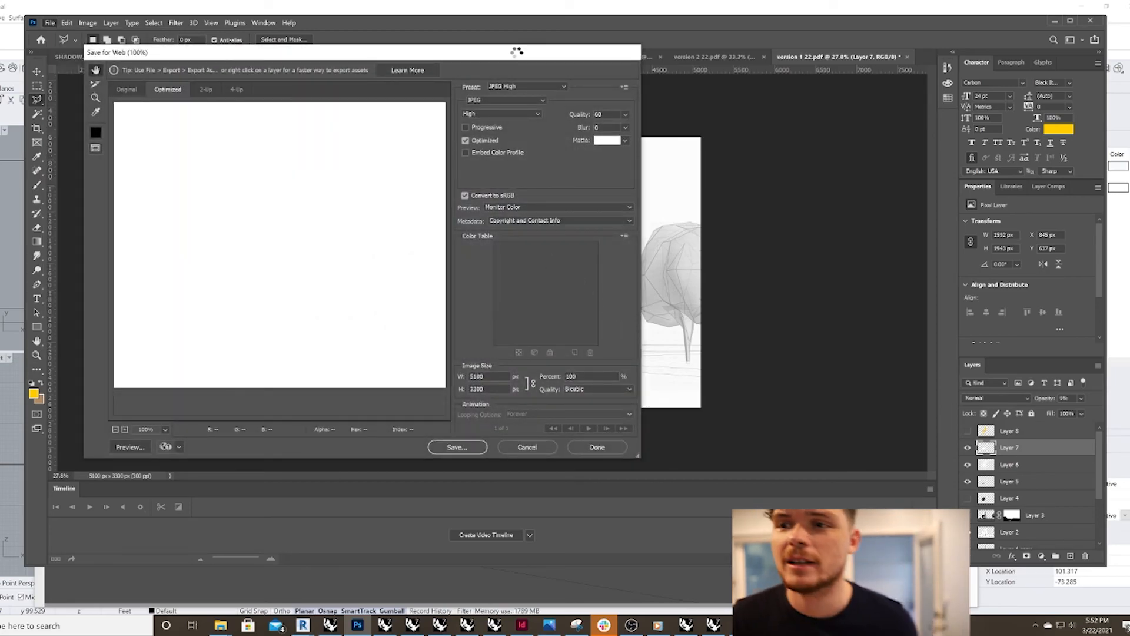
drag(482, 56, 669, 62)
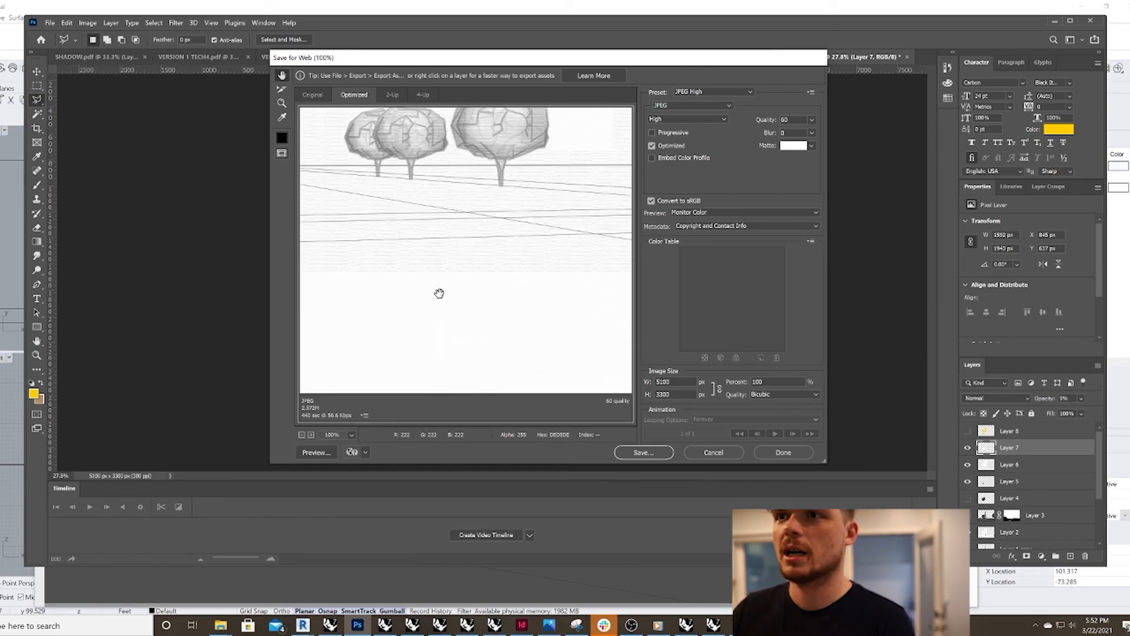
mouse_move(439, 293)
mouse_down()
mouse_move(495, 202)
mouse_move(333, 382)
mouse_move(411, 331)
mouse_move(490, 226)
mouse_move(583, 234)
mouse_move(485, 313)
mouse_move(518, 277)
mouse_up()
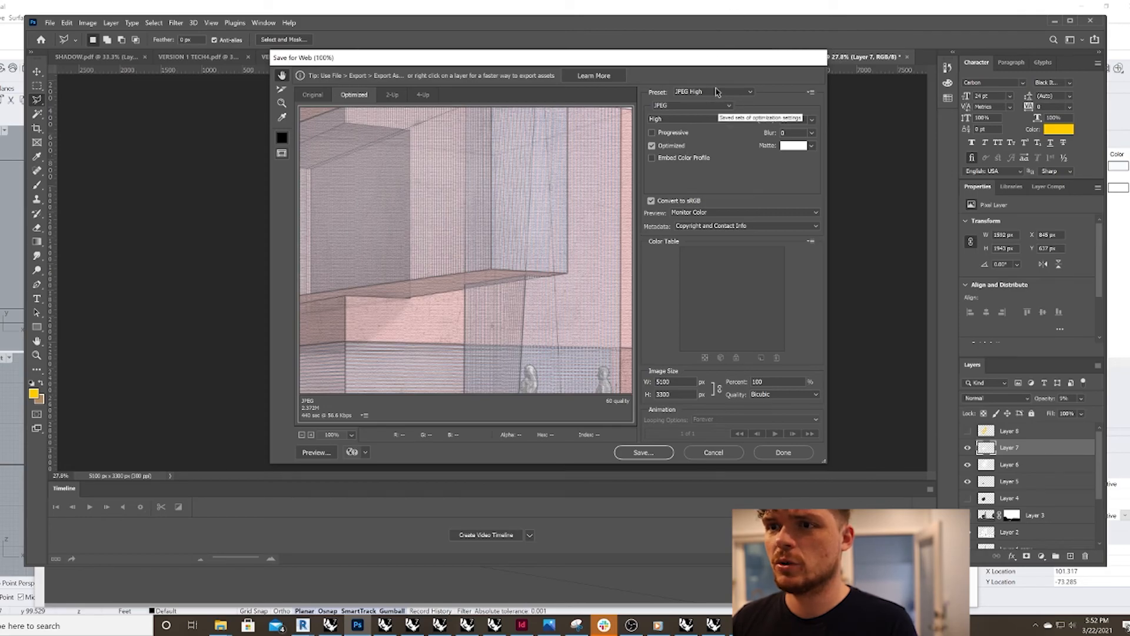
click(644, 452)
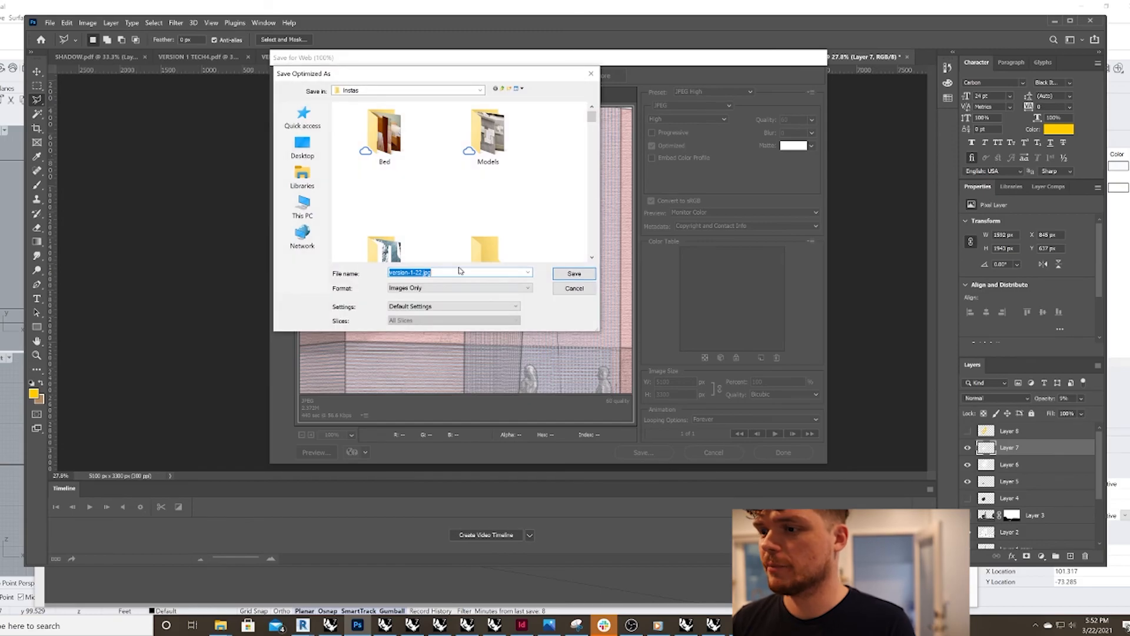
click(403, 93)
click(403, 92)
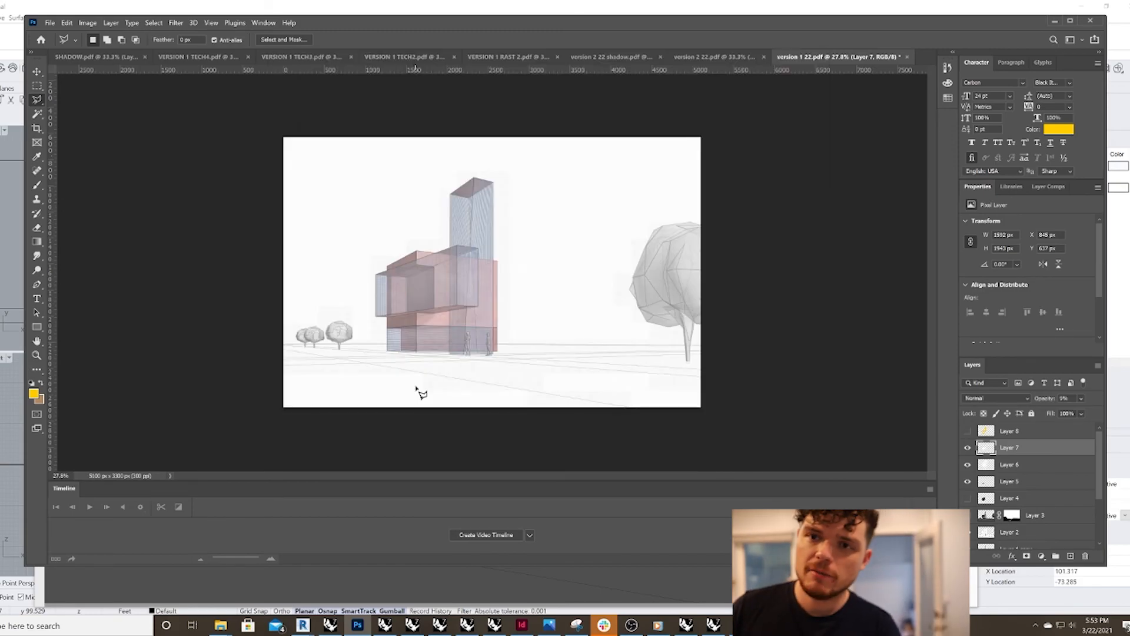